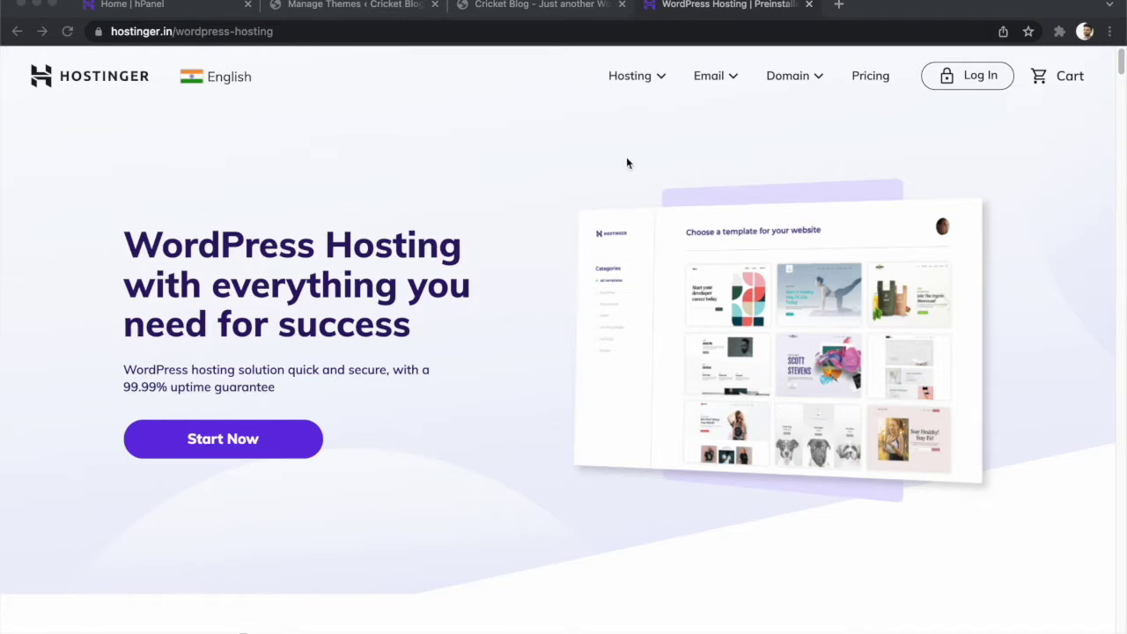
- Open Hostinger's WordPress Hosting India page and compare the prices and included features of the hosting plans
left_click(637, 100)
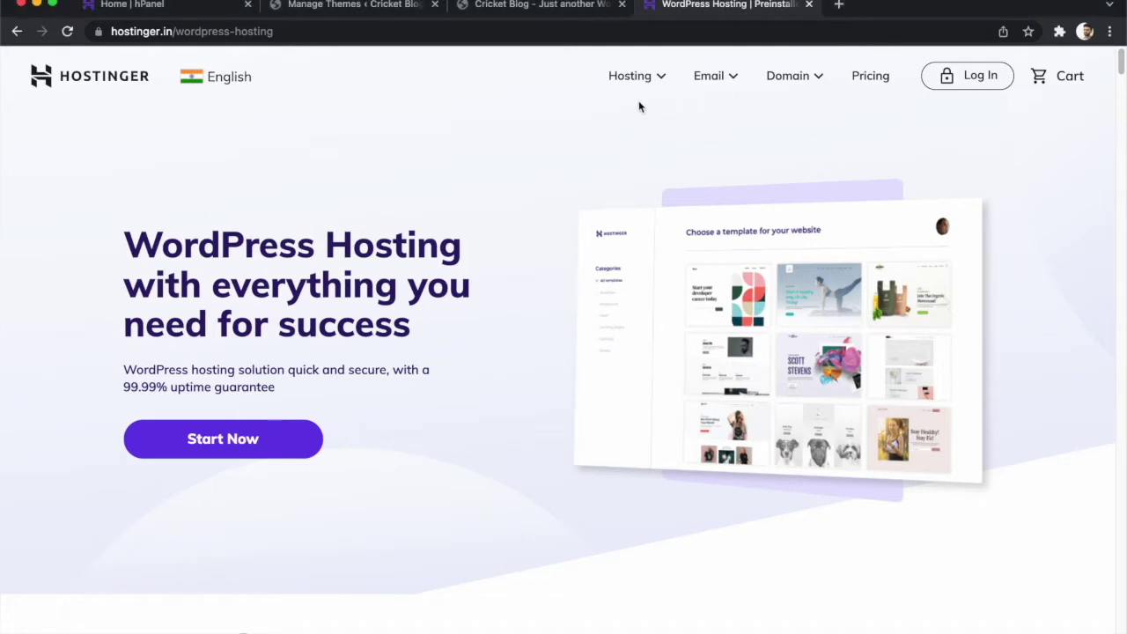
left_click(648, 76)
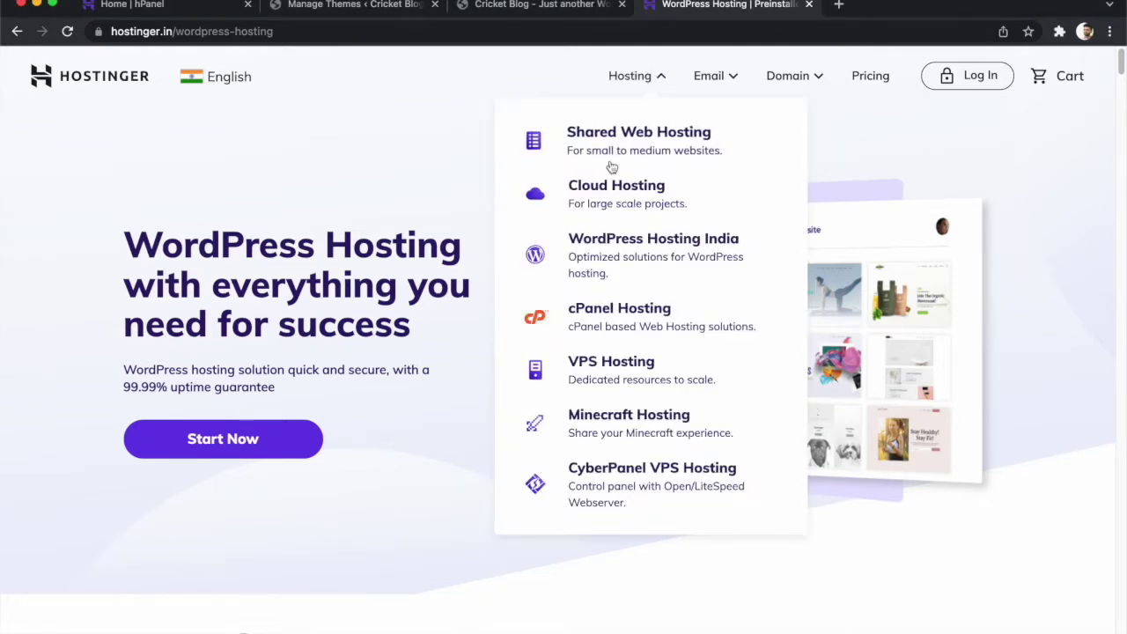
left_click(597, 254)
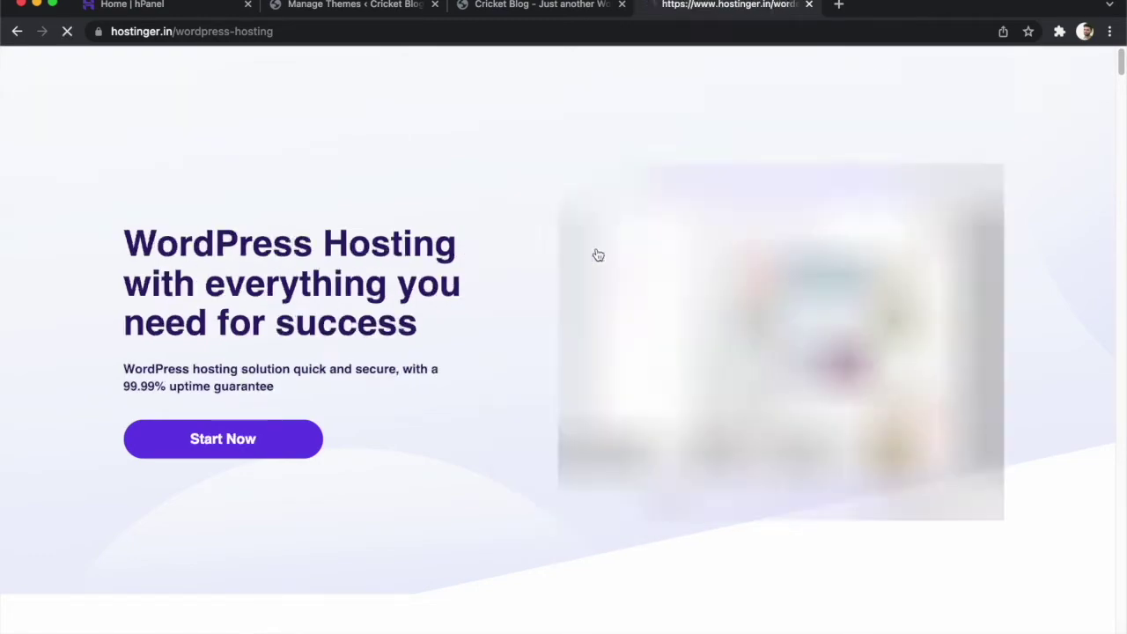
scroll(431, 315, "down", 10)
scroll(431, 314, "up", 4)
scroll(431, 314, "down", 1)
scroll(431, 308, "down", 2)
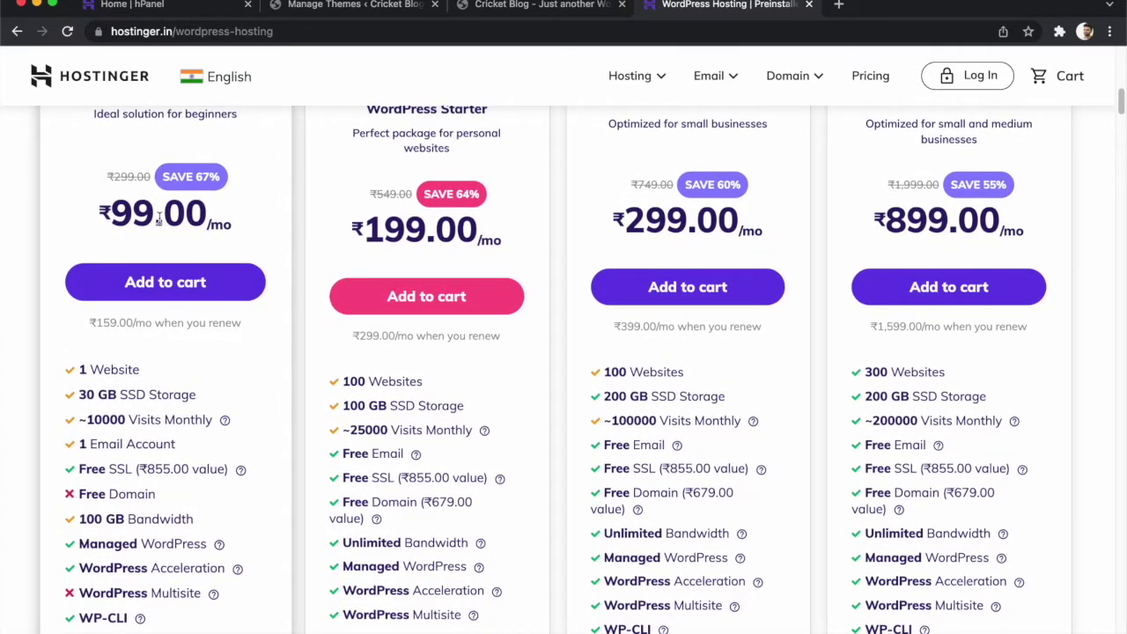
scroll(235, 395, "down", 3)
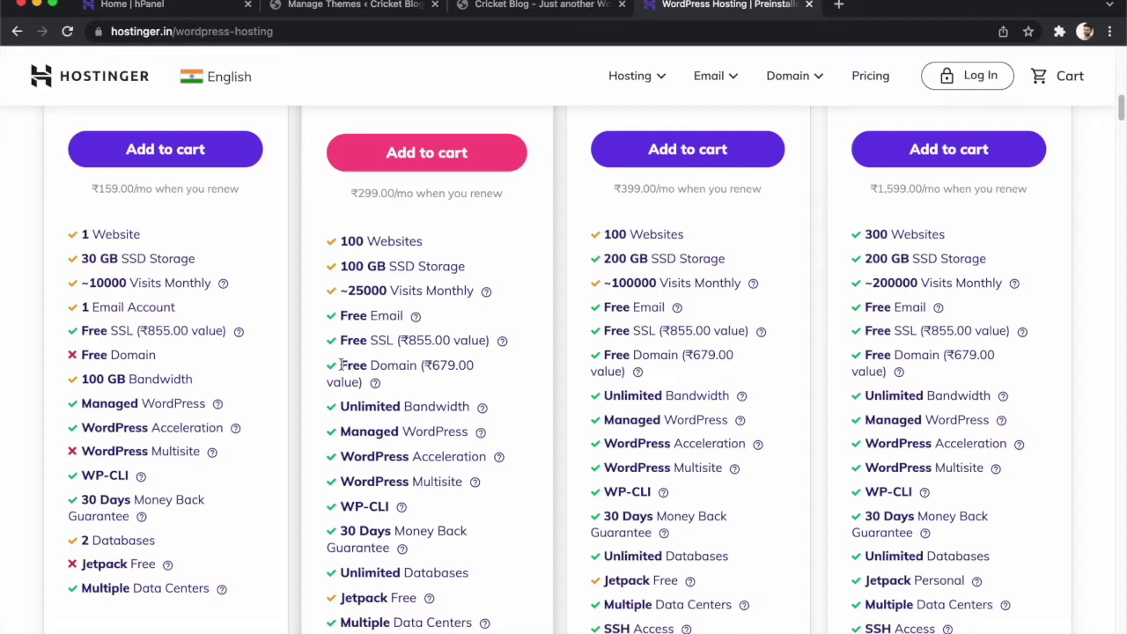
scroll(341, 364, "down", 1)
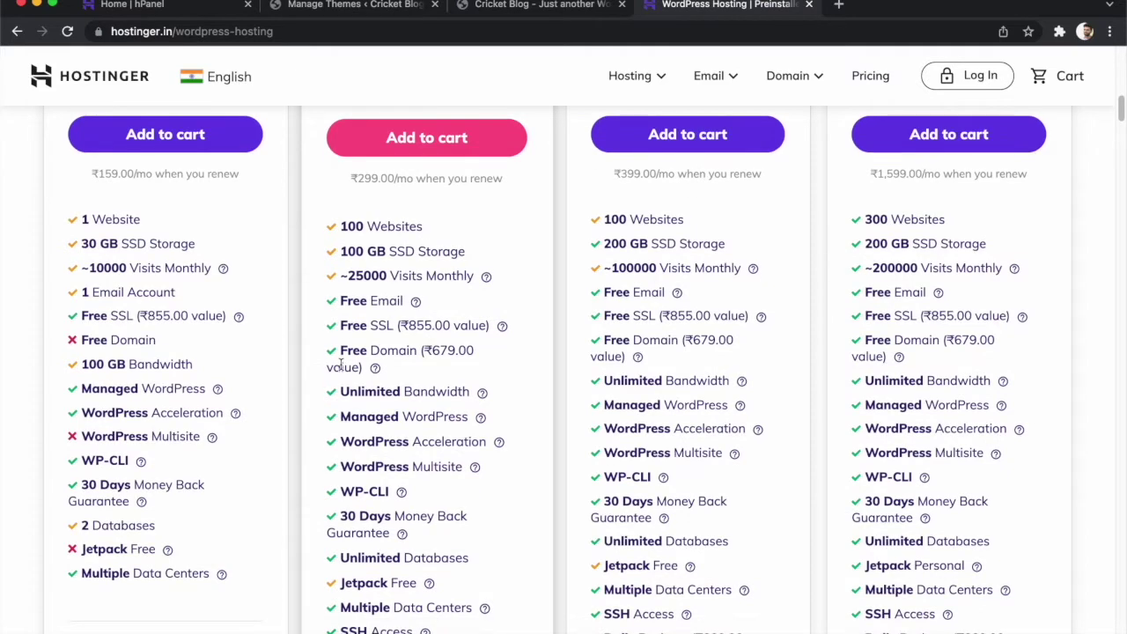
scroll(341, 364, "up", 6)
scroll(340, 363, "up", 7)
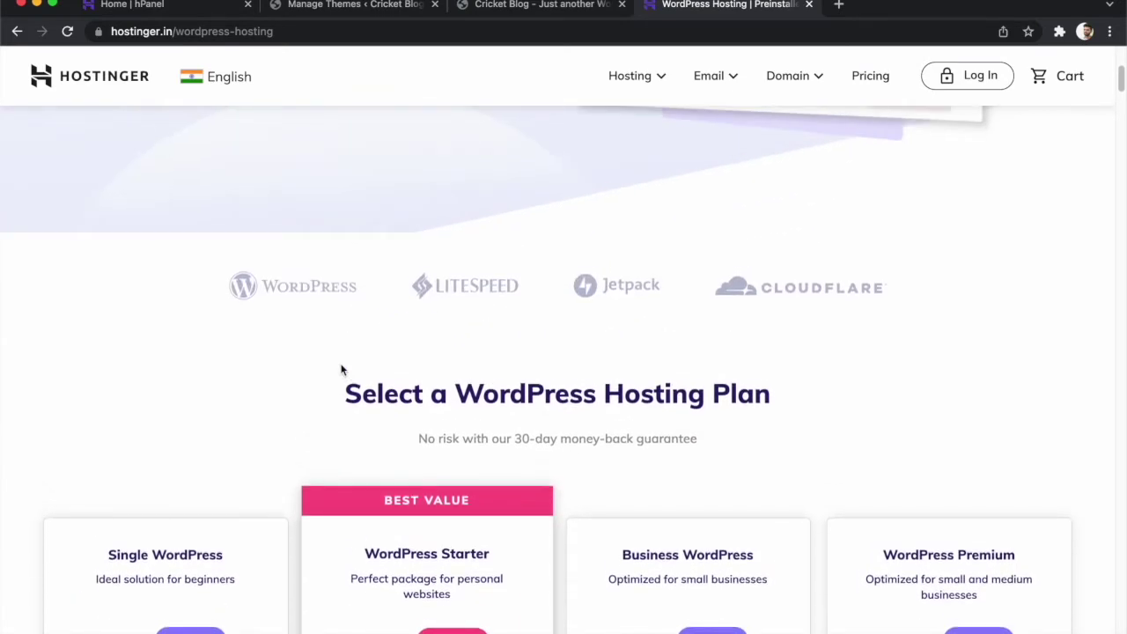
- Open the management page of the cricketanalyst.in hosting in hPanel and look through its available tools
left_click(186, 11)
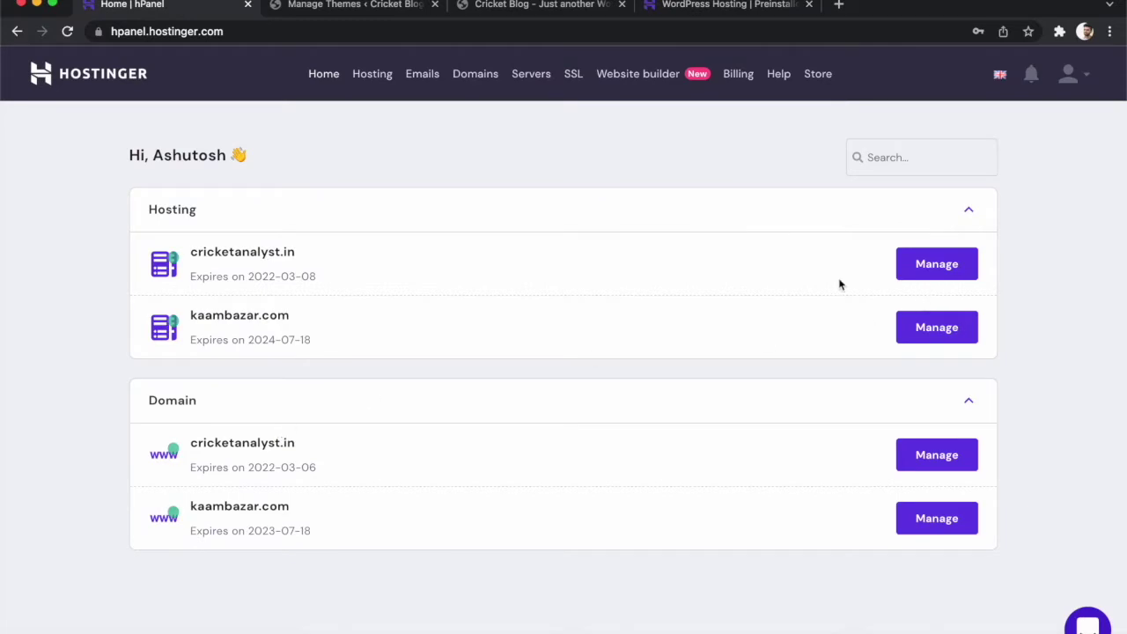
left_click(936, 270)
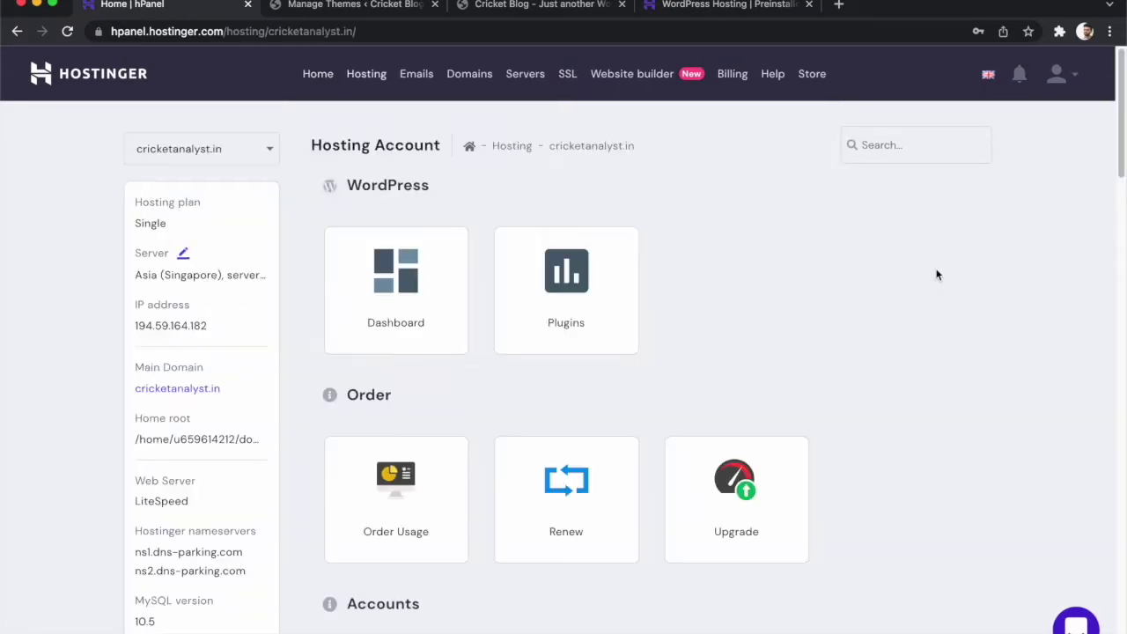
scroll(597, 260, "down", 15)
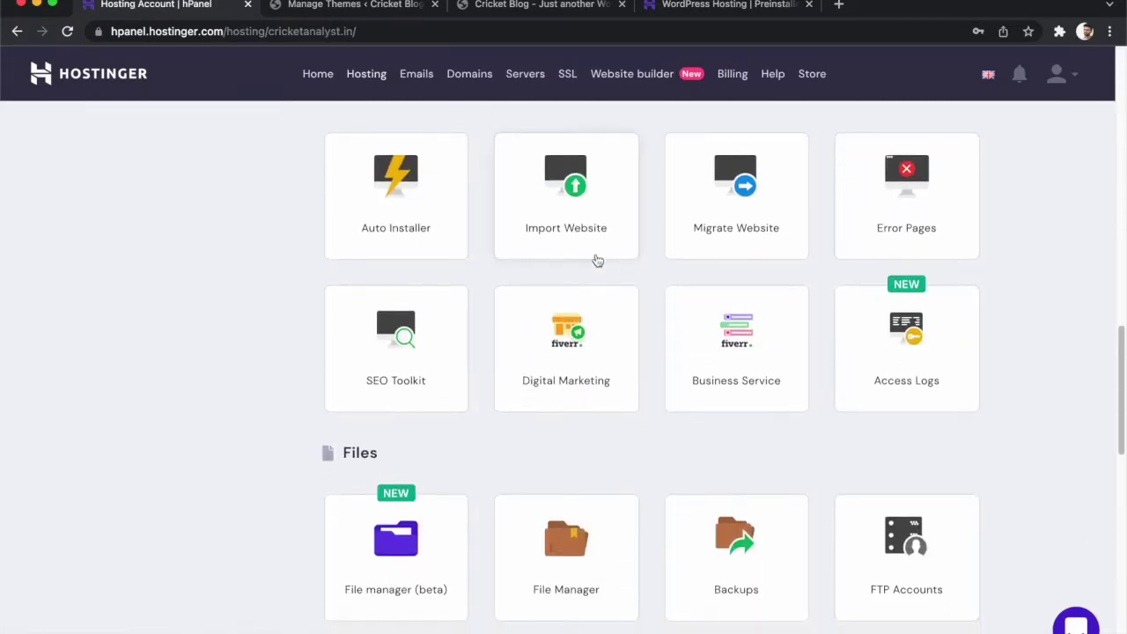
scroll(597, 260, "up", 4)
scroll(596, 260, "down", 15)
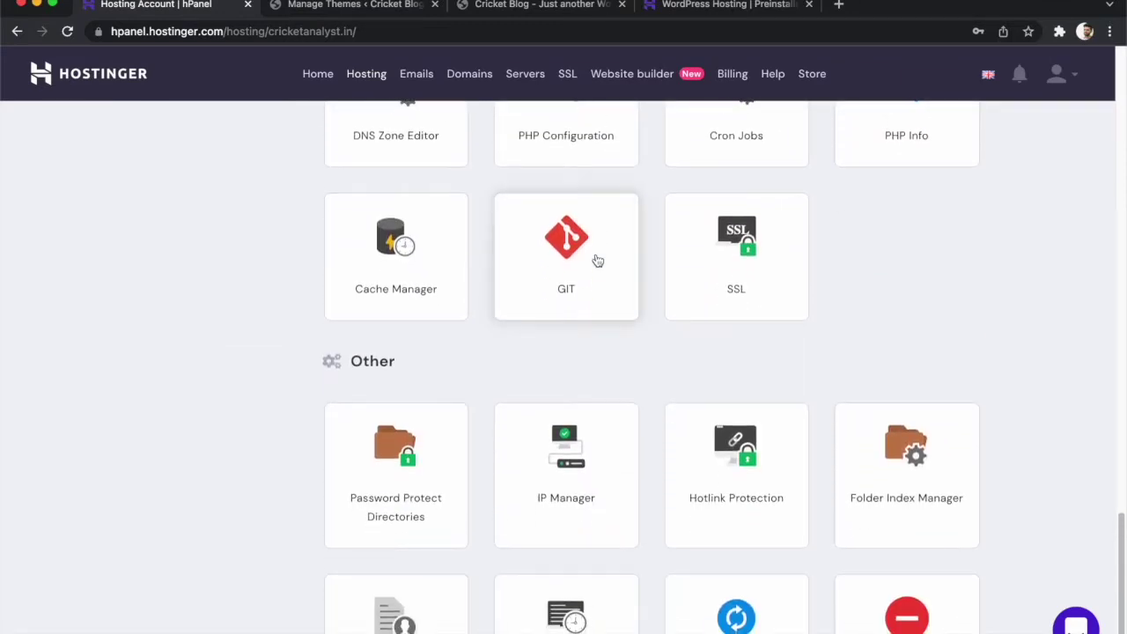
scroll(596, 261, "up", 1)
scroll(596, 260, "up", 20)
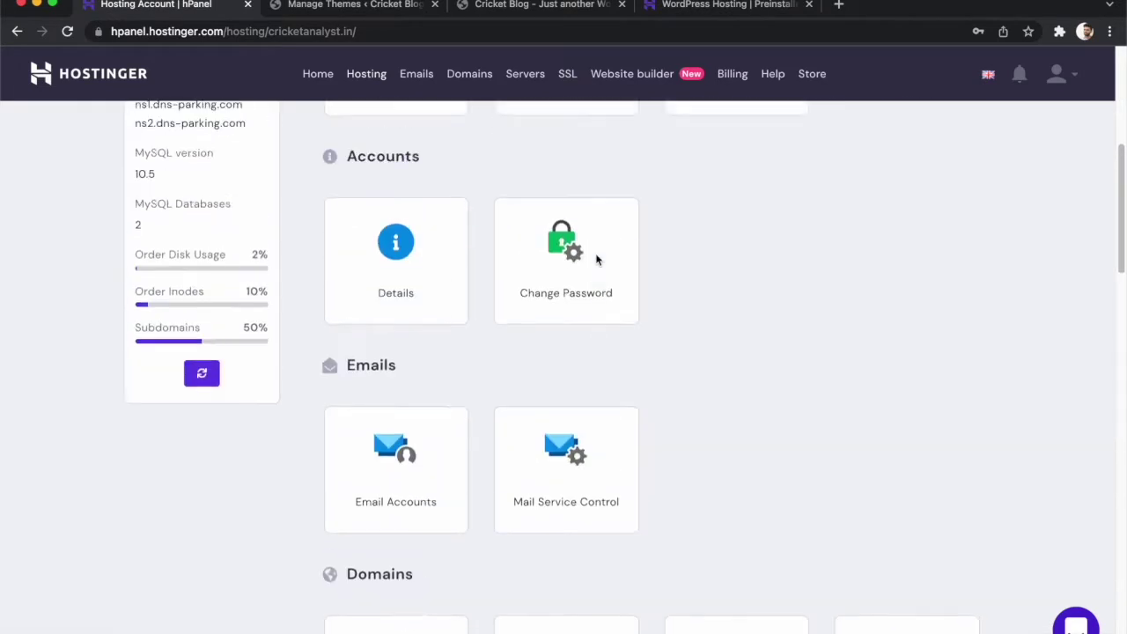
scroll(596, 257, "up", 6)
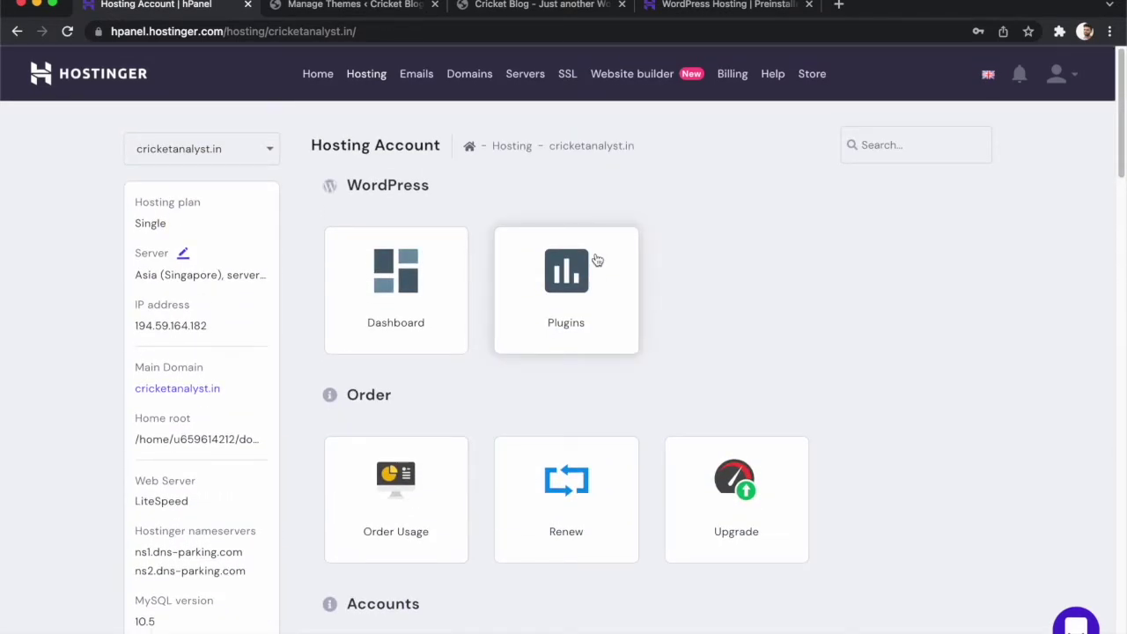
- Open the Cricket Blog's WordPress admin dashboard and look through its widgets
left_click(371, 5)
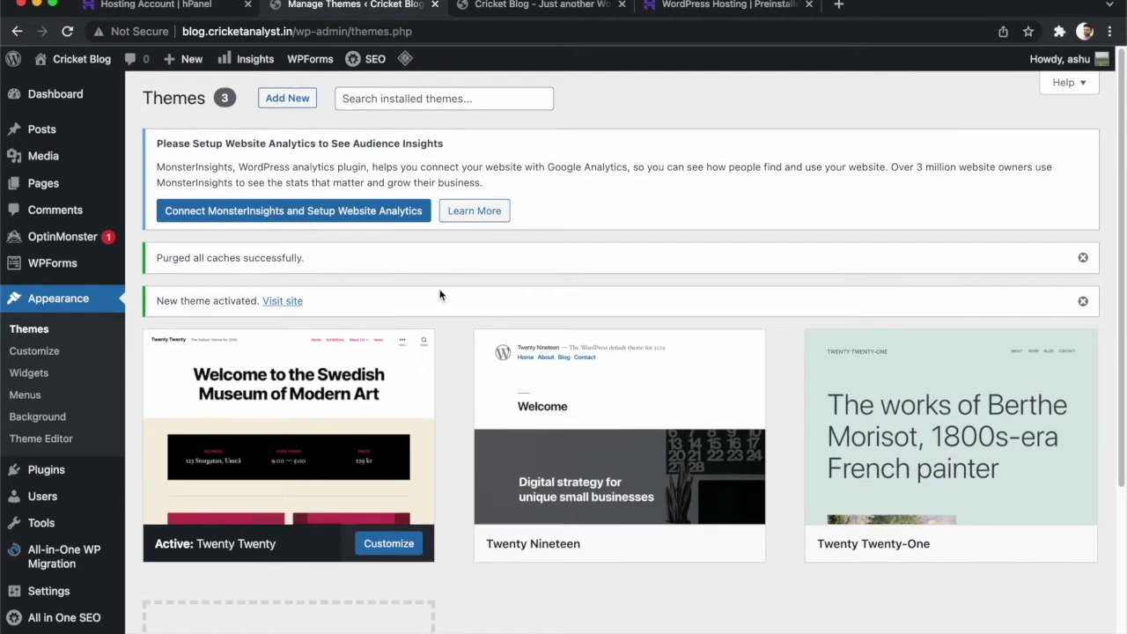
left_click(67, 104)
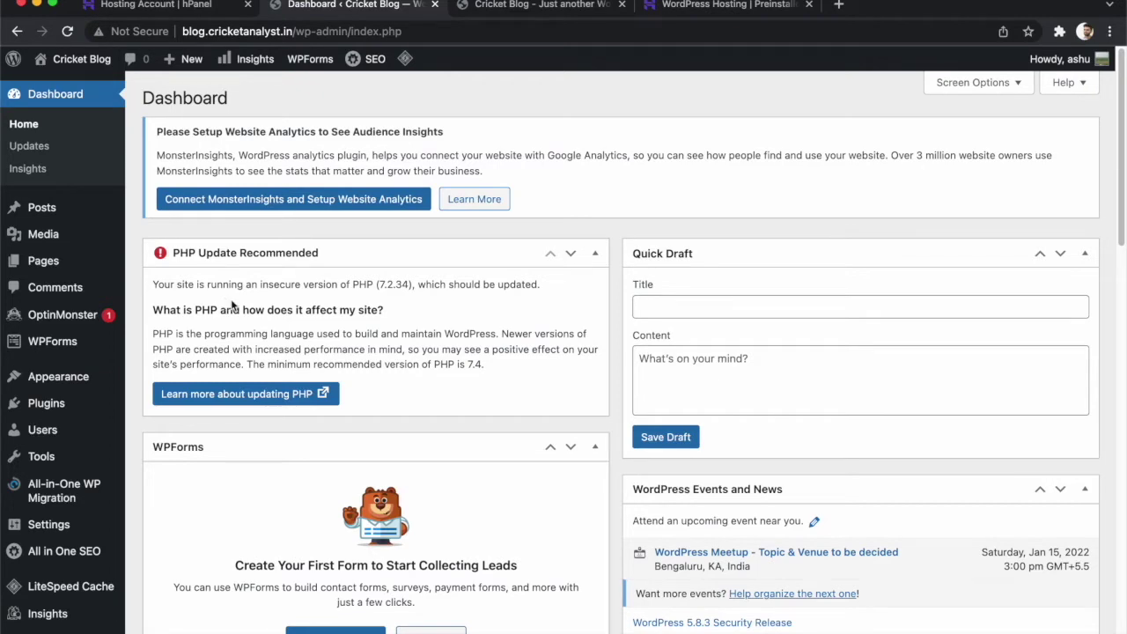
scroll(71, 413, "down", 3)
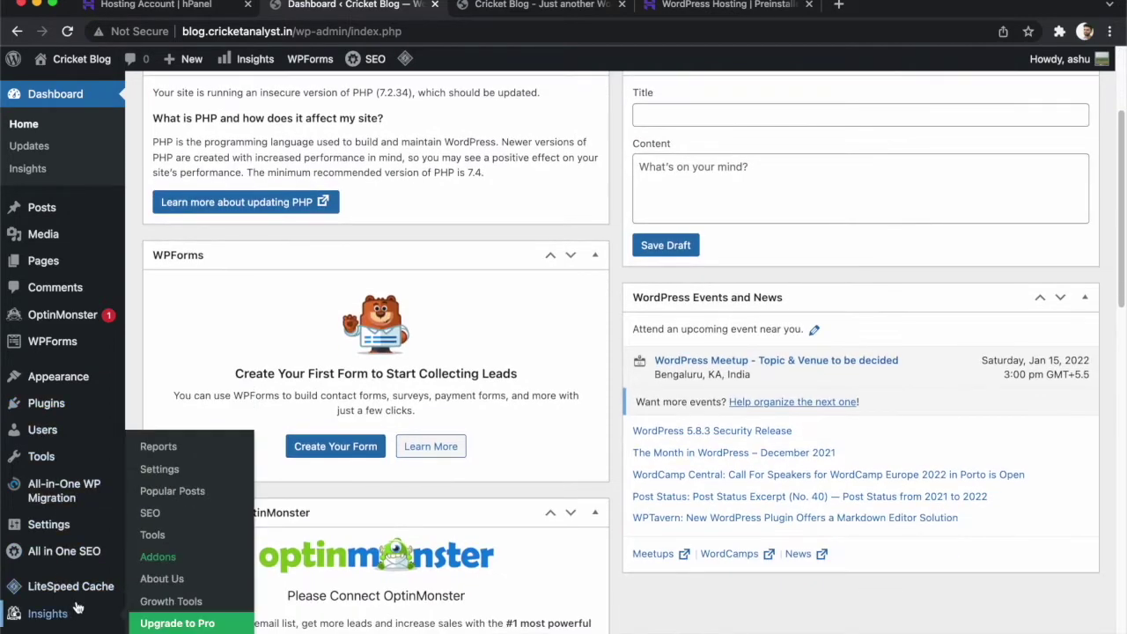
scroll(75, 610, "down", 10)
scroll(78, 546, "up", 3)
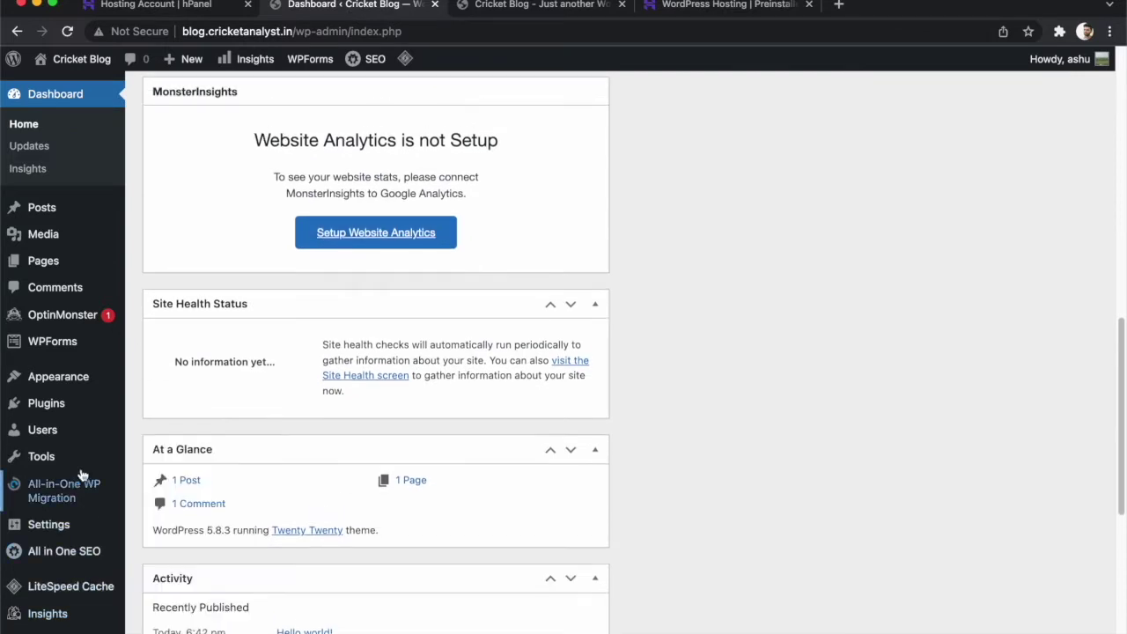
- Open the blog's general settings and close the two Hostinger pages
left_click(176, 476)
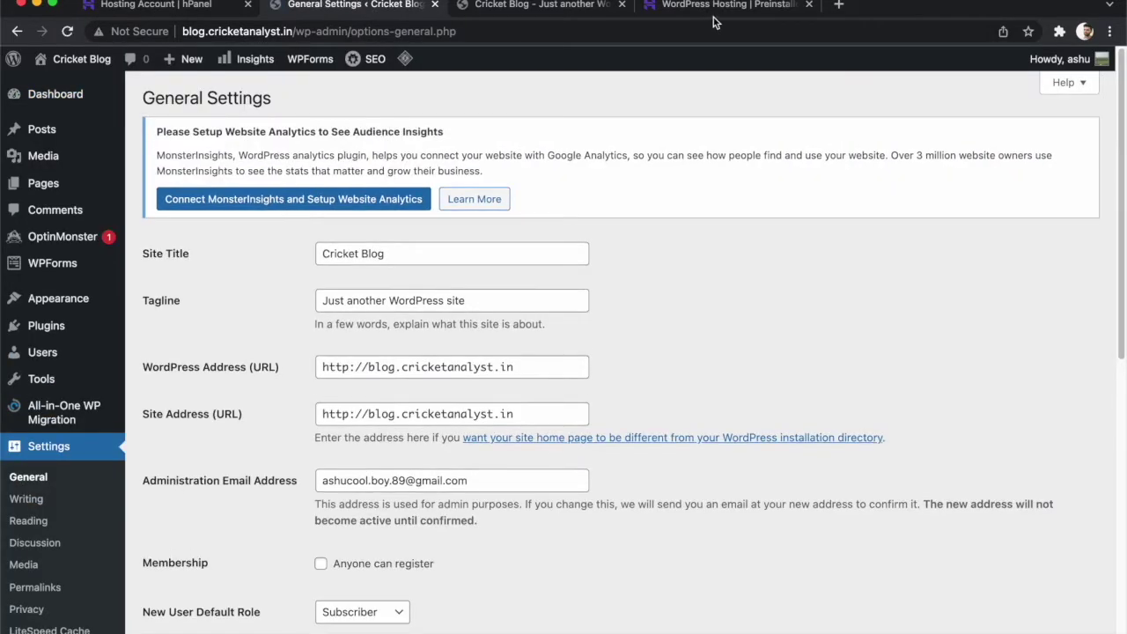
left_click(809, 5)
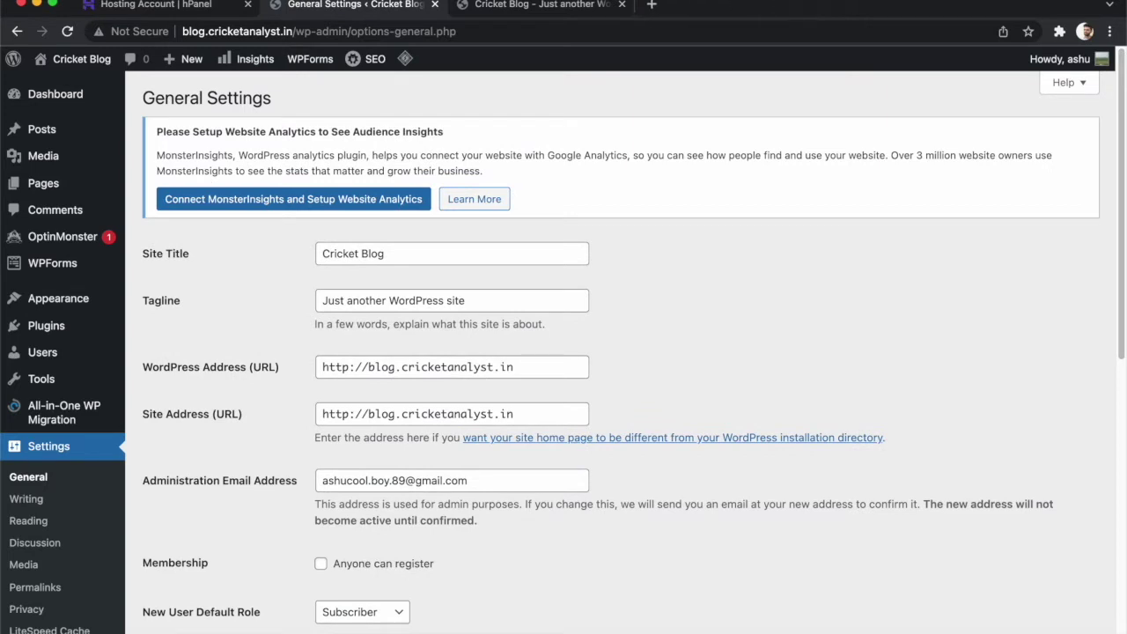
left_click(247, 5)
- Replace the site's tagline with "News Website"
scroll(286, 323, "down", 1)
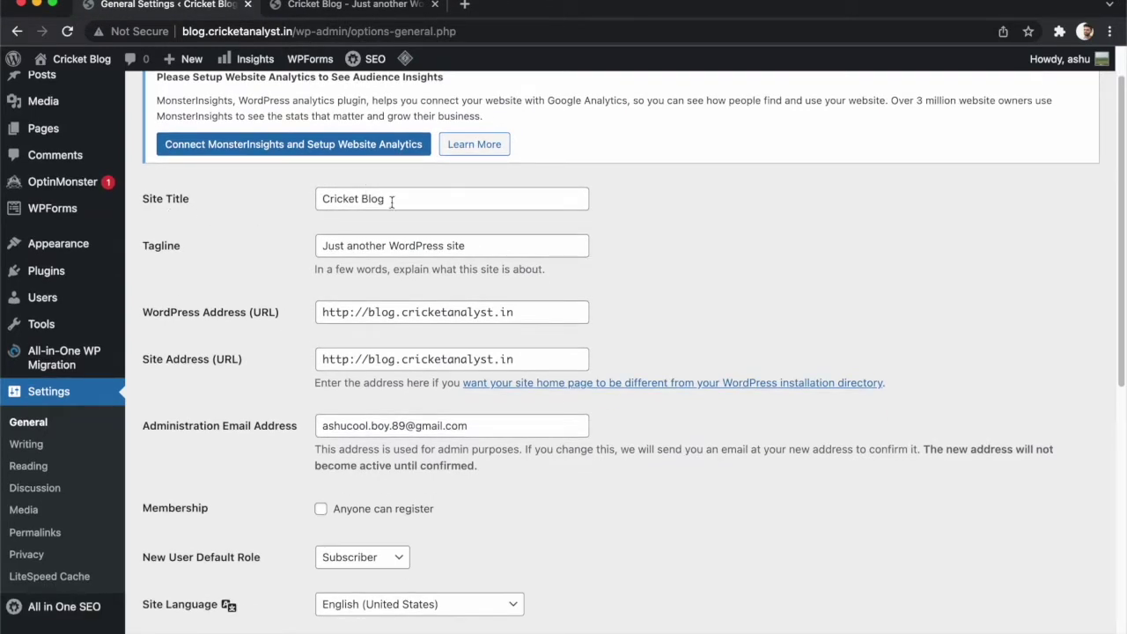
left_click(370, 235)
triple_click(370, 236)
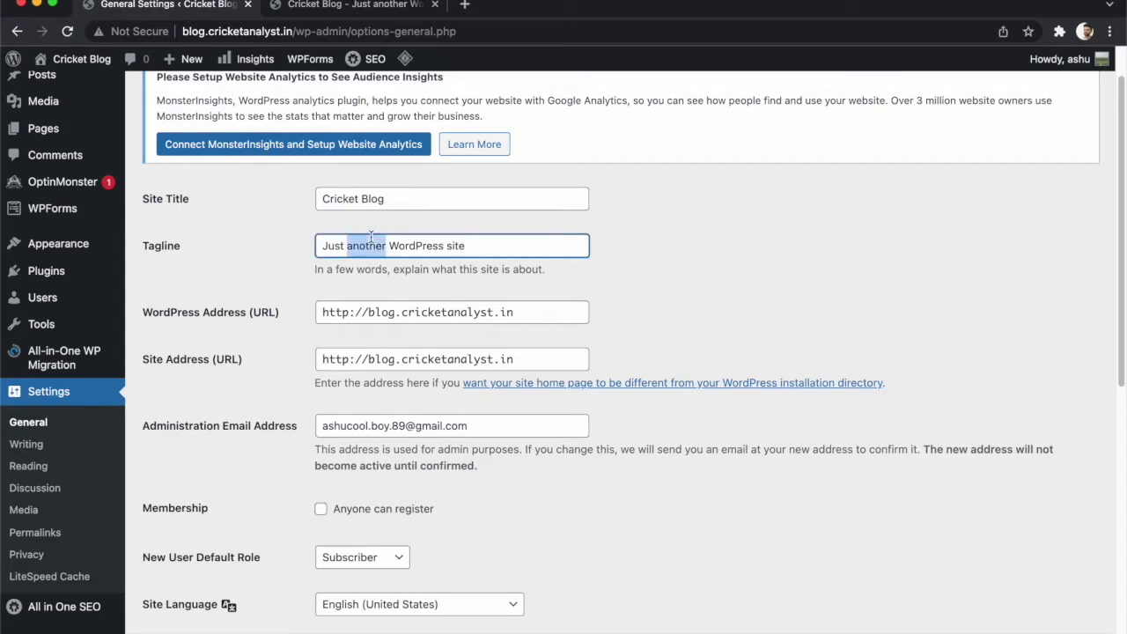
key("BackSpace")
type("JNew")
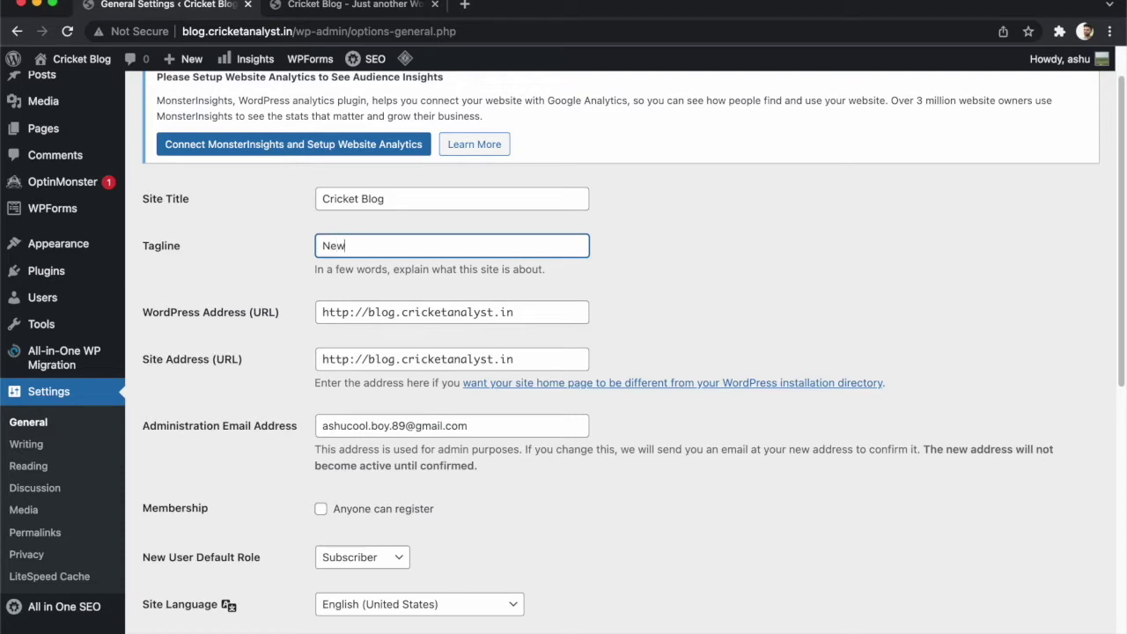
type("s Website")
- Reload the blog's public front page and check its header and content
left_click(345, 5)
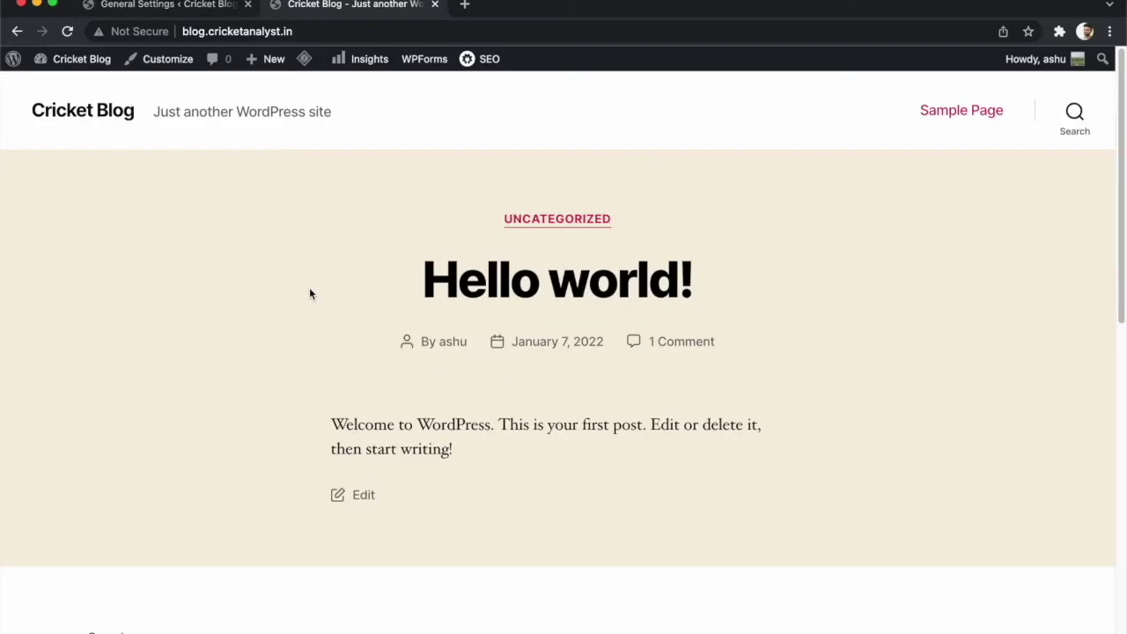
left_click(67, 31)
scroll(211, 253, "down", 5)
scroll(210, 253, "up", 5)
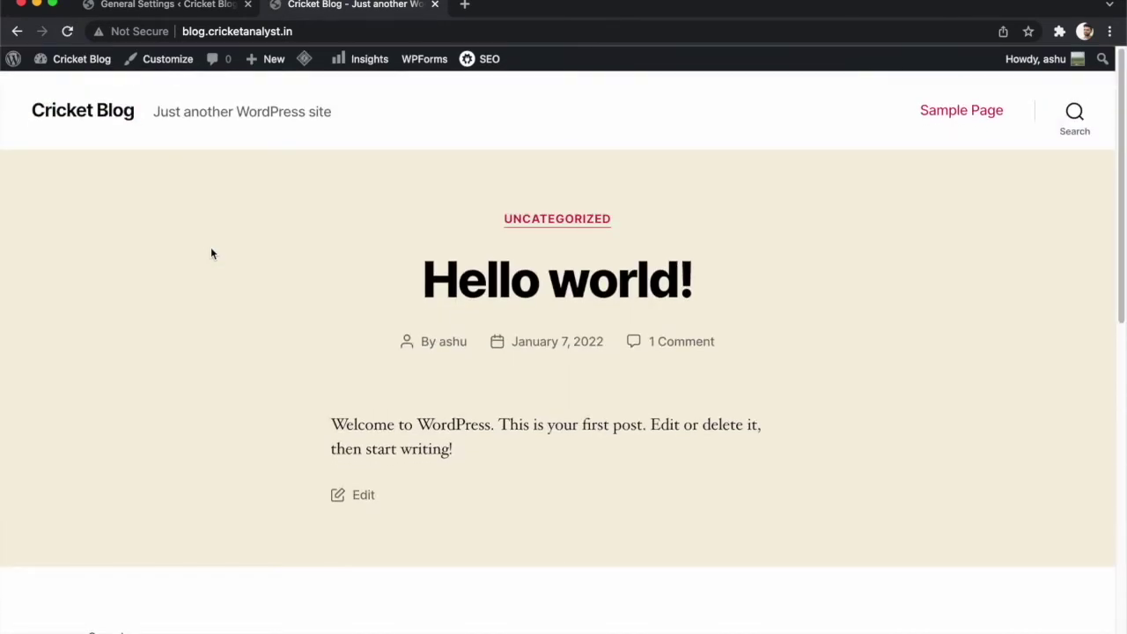
- In the general settings, allow anyone to register as a member and save the changes
left_click(171, 14)
scroll(225, 283, "down", 2)
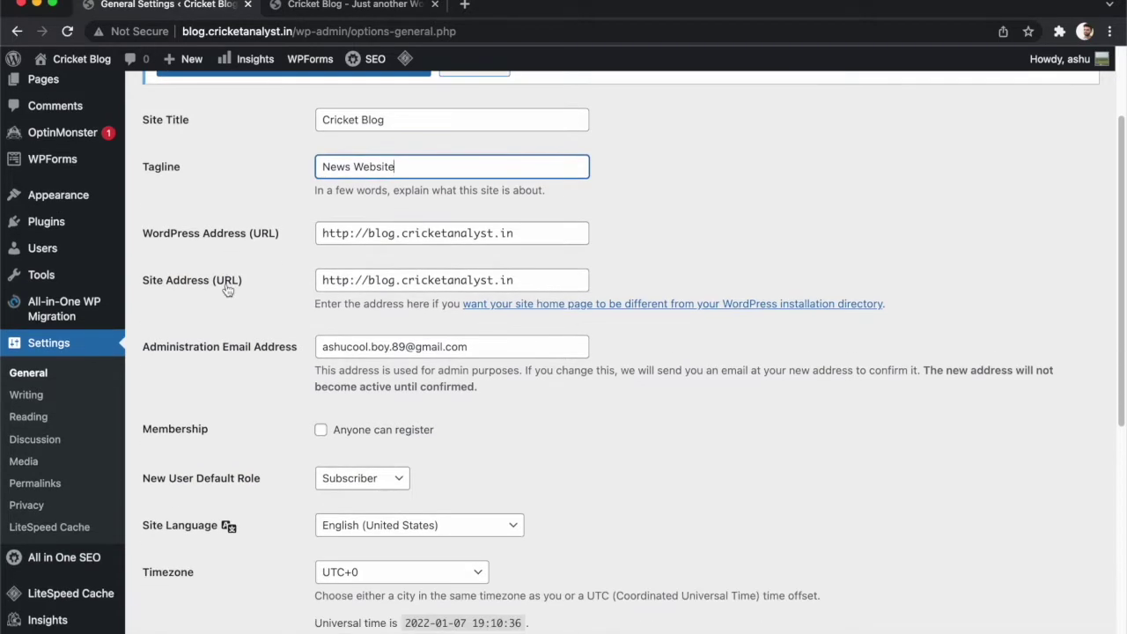
scroll(231, 327, "down", 1)
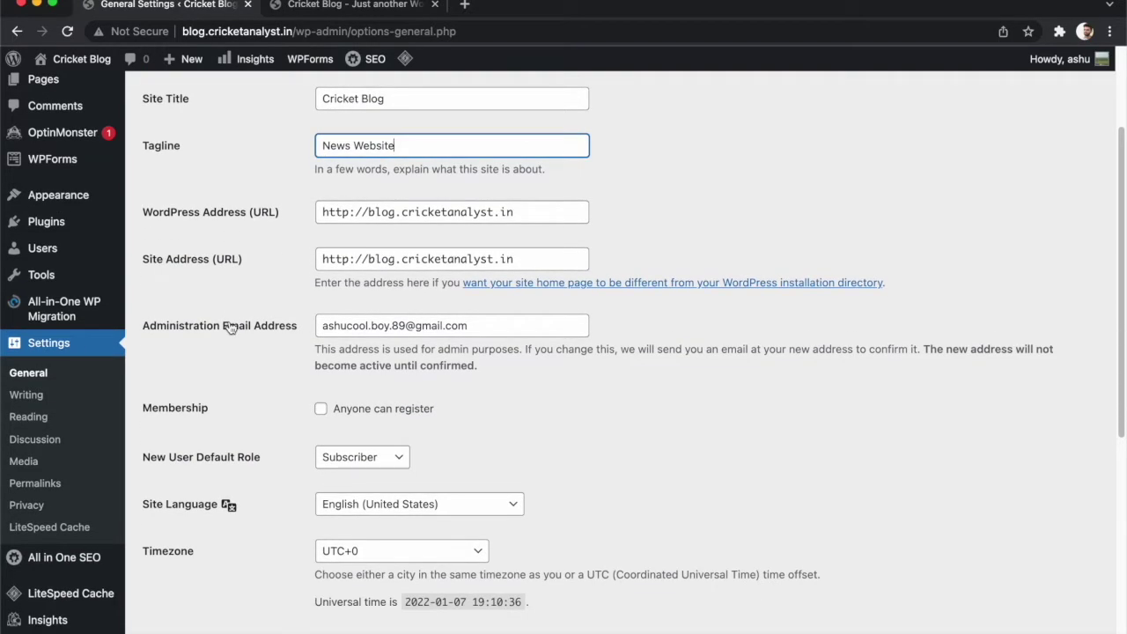
scroll(230, 327, "down", 2)
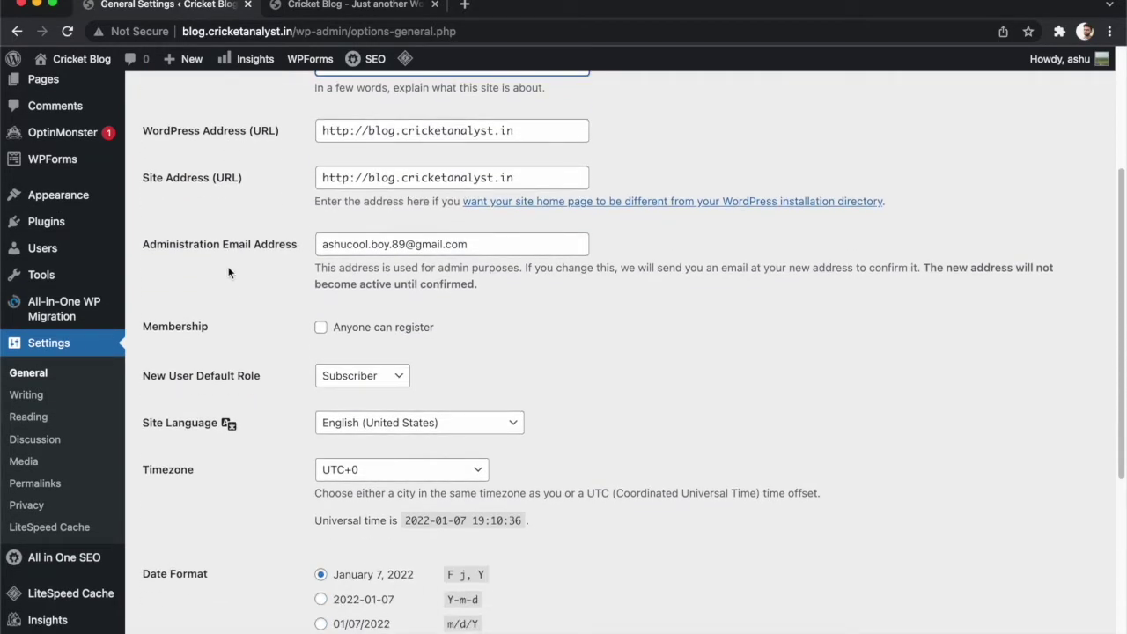
scroll(228, 273, "down", 4)
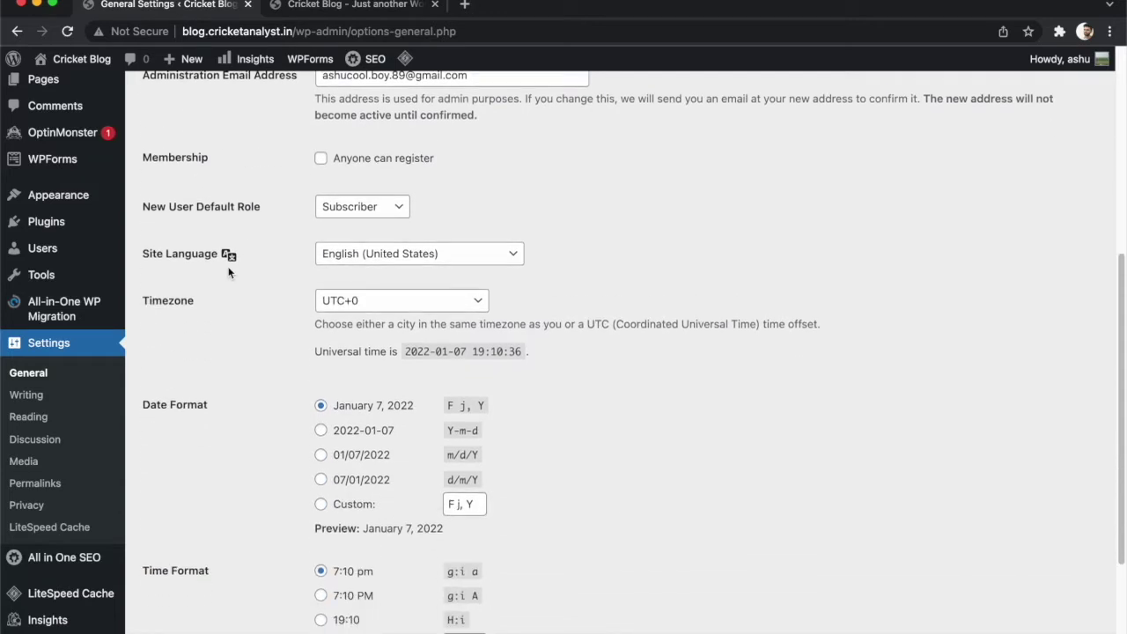
scroll(199, 149, "up", 1)
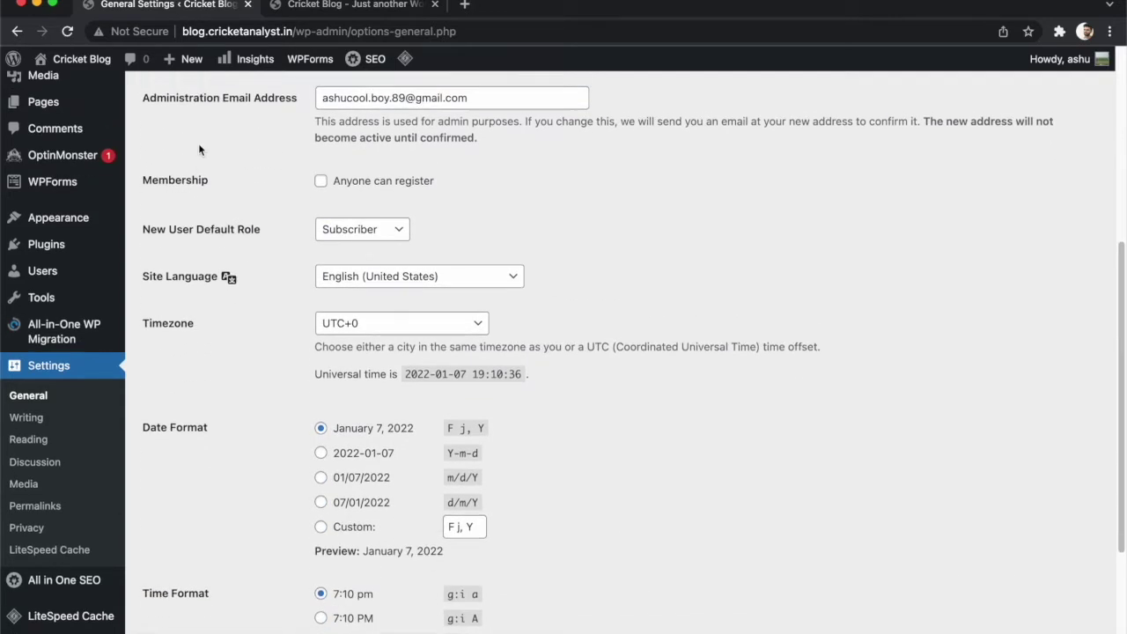
left_click(318, 183)
scroll(266, 210, "down", 3)
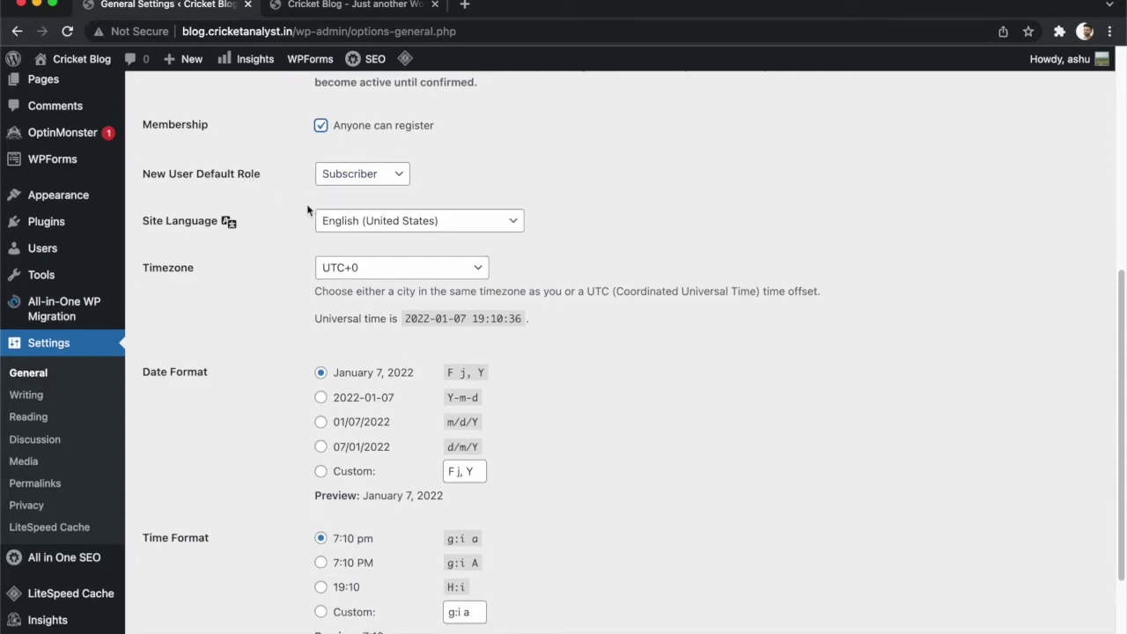
scroll(307, 209, "down", 5)
left_click(189, 597)
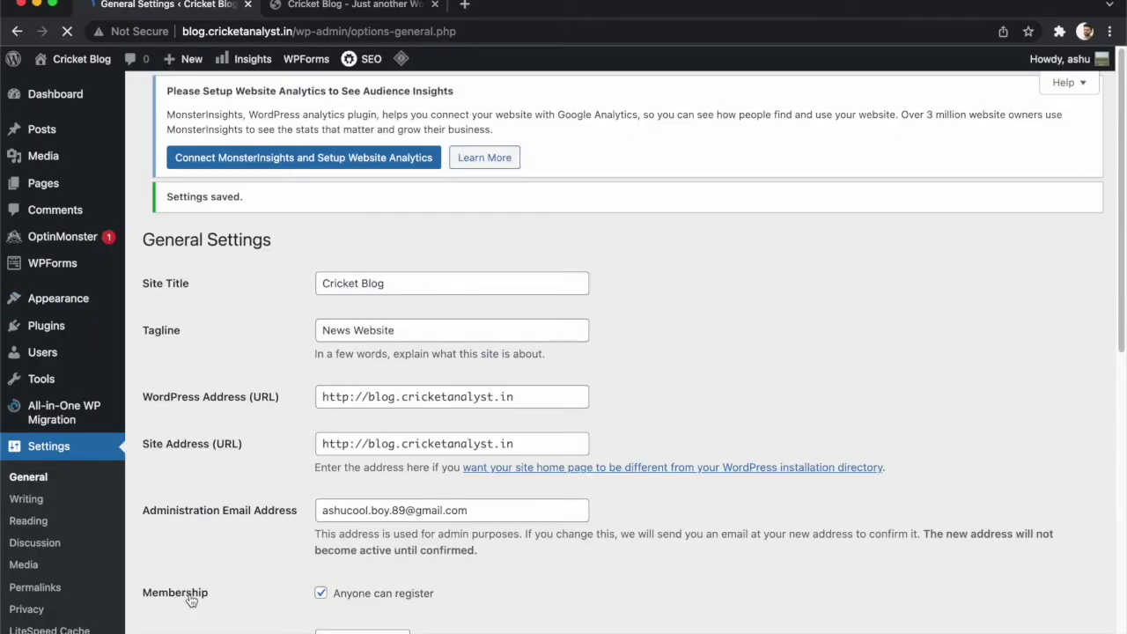
- Open the Writing settings and review the default post, post via email and update services options
scroll(188, 596, "down", 5)
left_click(58, 397)
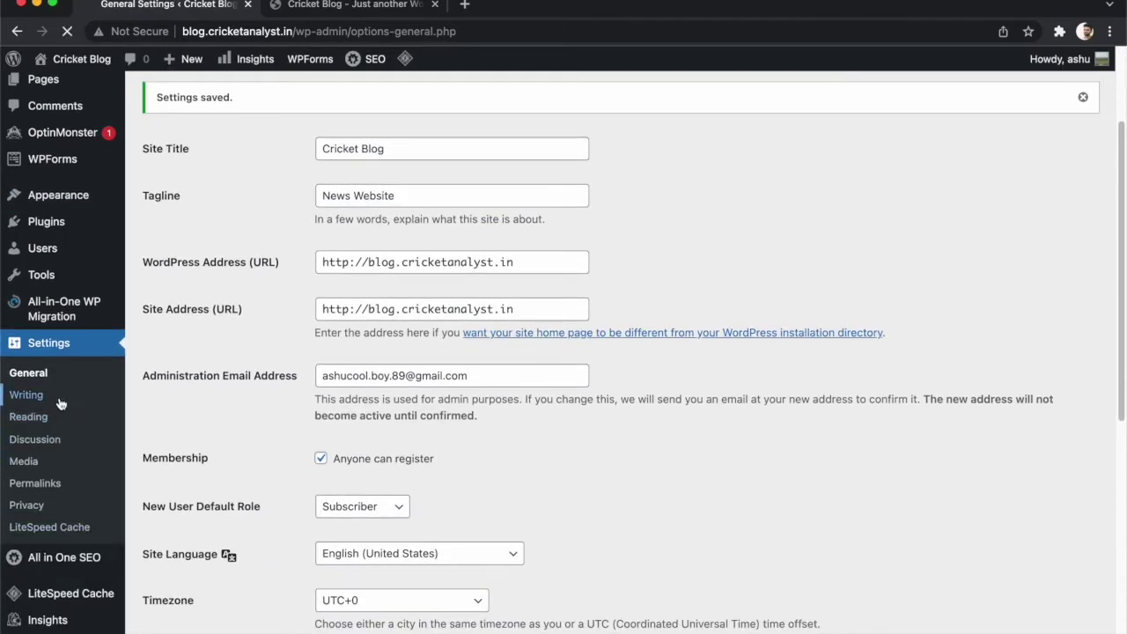
scroll(334, 356, "down", 3)
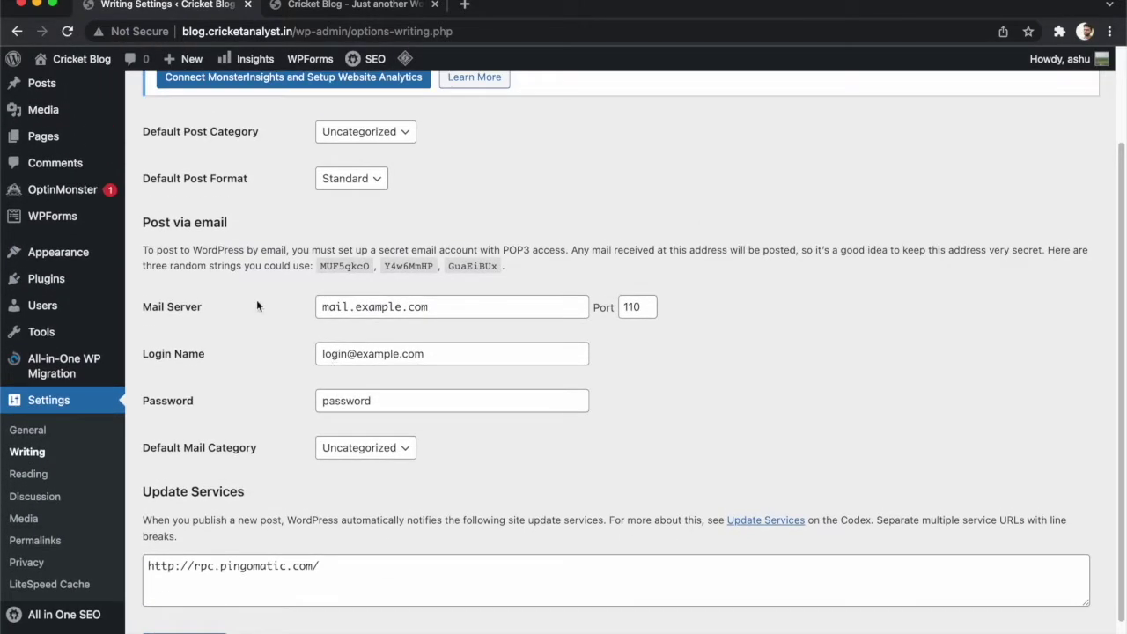
scroll(256, 299, "down", 2)
- Review the Reading settings and try the static page homepage option before restoring the latest posts option
left_click(46, 417)
scroll(209, 368, "down", 2)
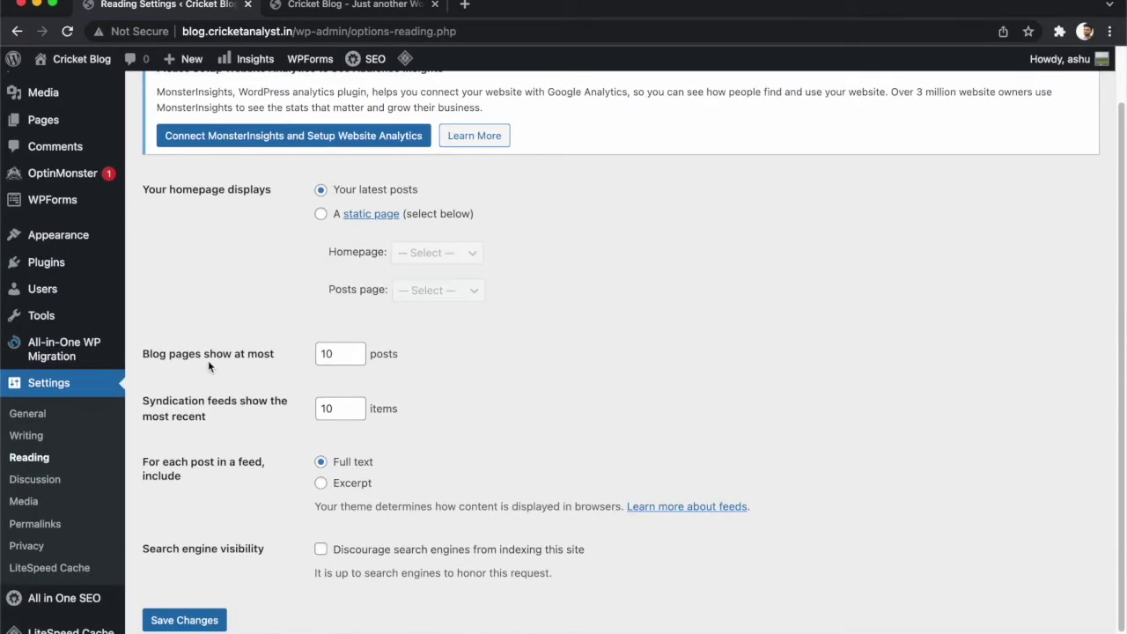
left_click(322, 214)
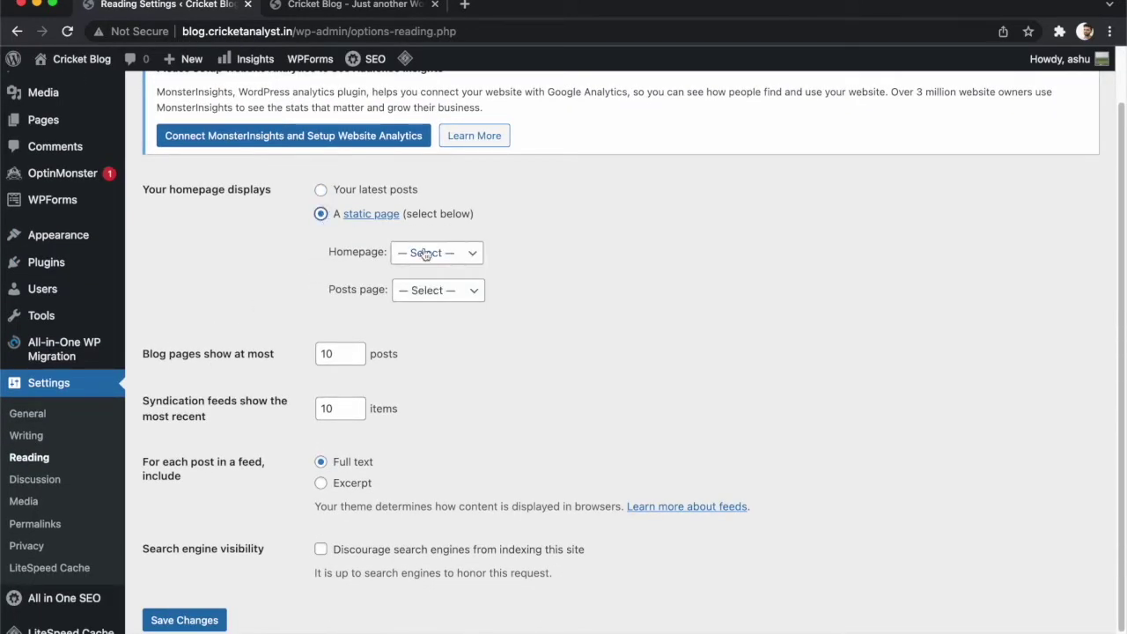
left_click(426, 254)
left_click(427, 254)
left_click(320, 190)
scroll(326, 194, "down", 1)
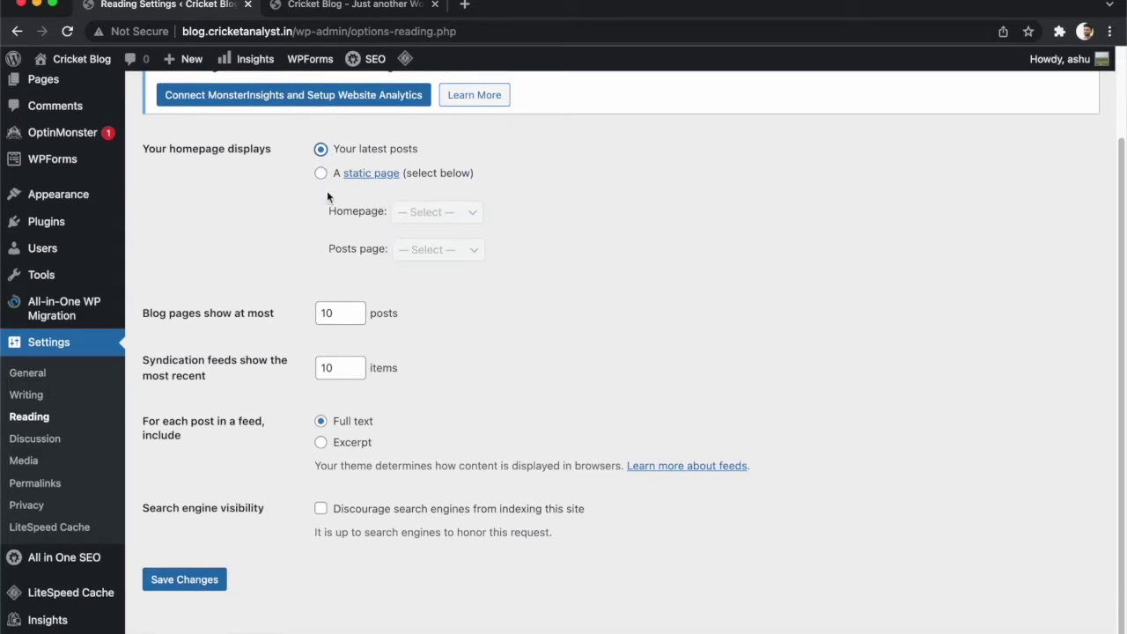
- Review the Discussion settings down to the default avatar options and save them
left_click(69, 438)
scroll(293, 402, "down", 15)
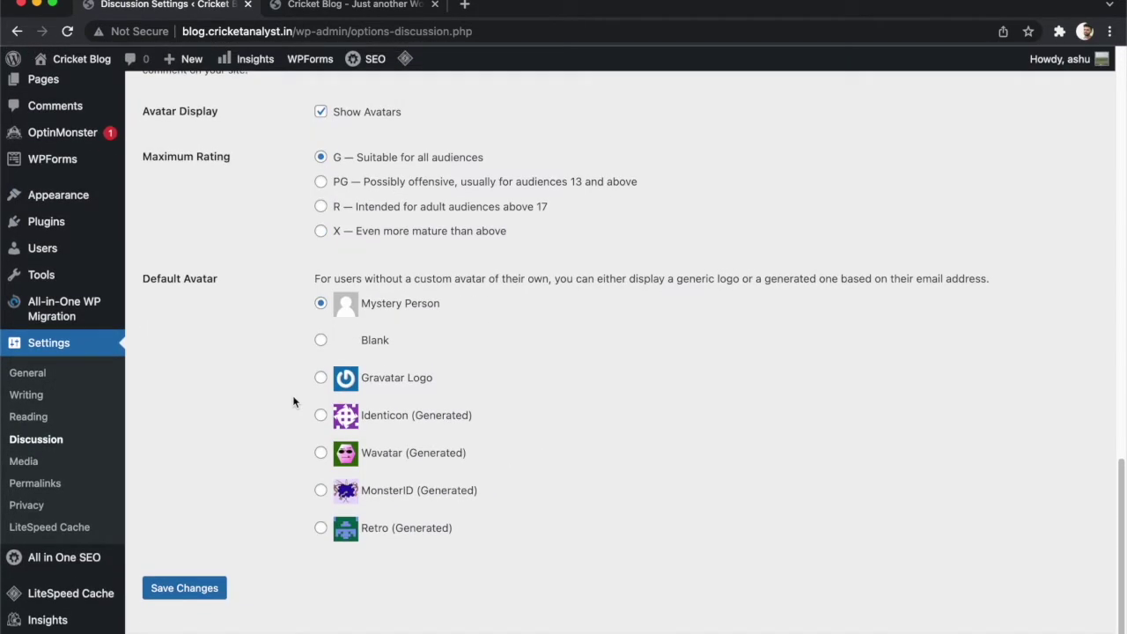
scroll(293, 401, "up", 15)
scroll(293, 401, "down", 15)
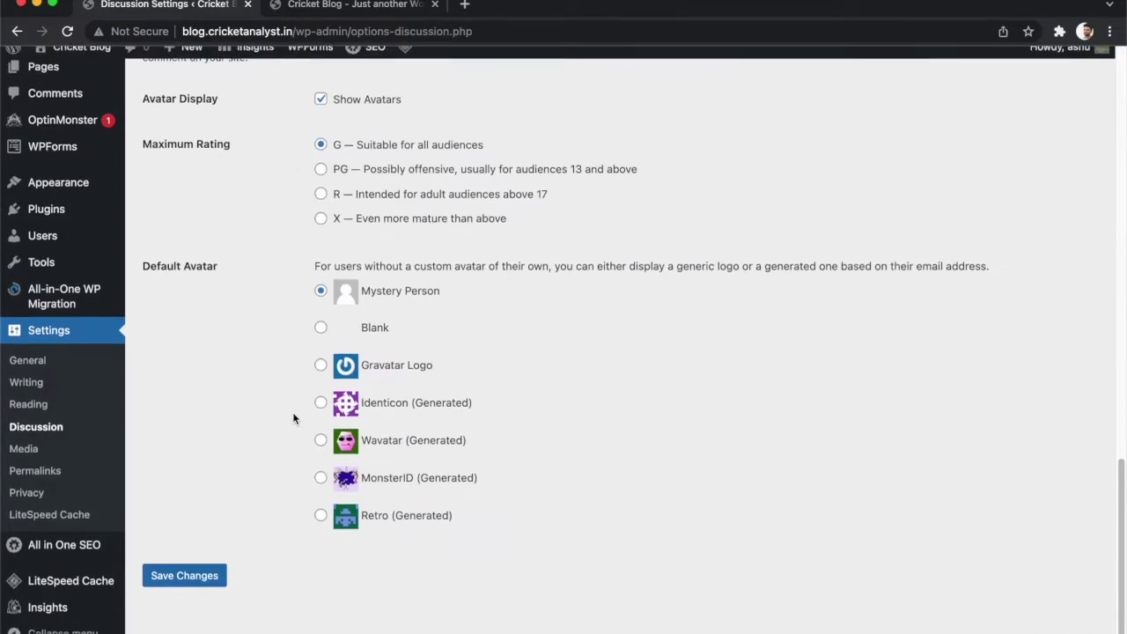
left_click(184, 588)
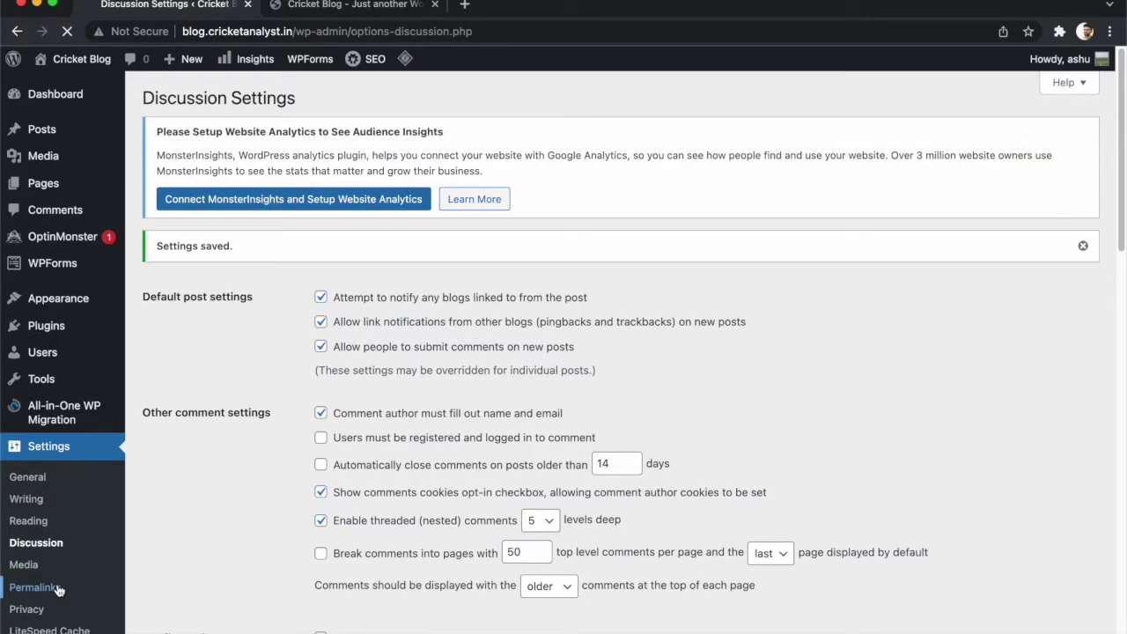
- Set the permalink structure to Post name, save the changes and review the permalink settings
left_click(40, 588)
scroll(297, 408, "down", 3)
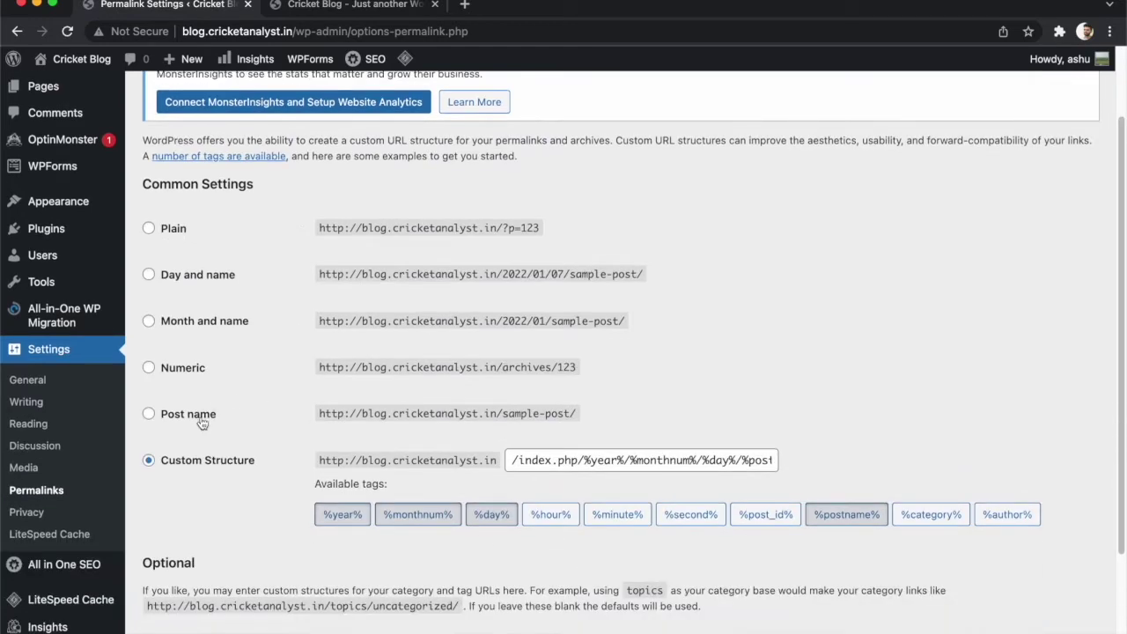
left_click(201, 421)
scroll(201, 423, "down", 5)
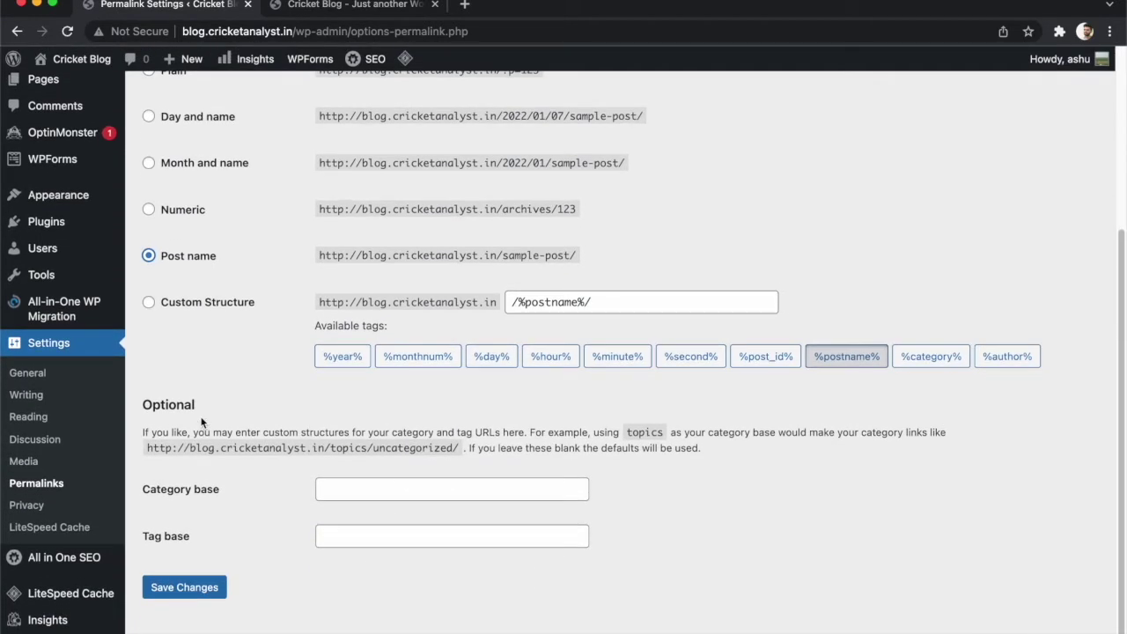
left_click(193, 596)
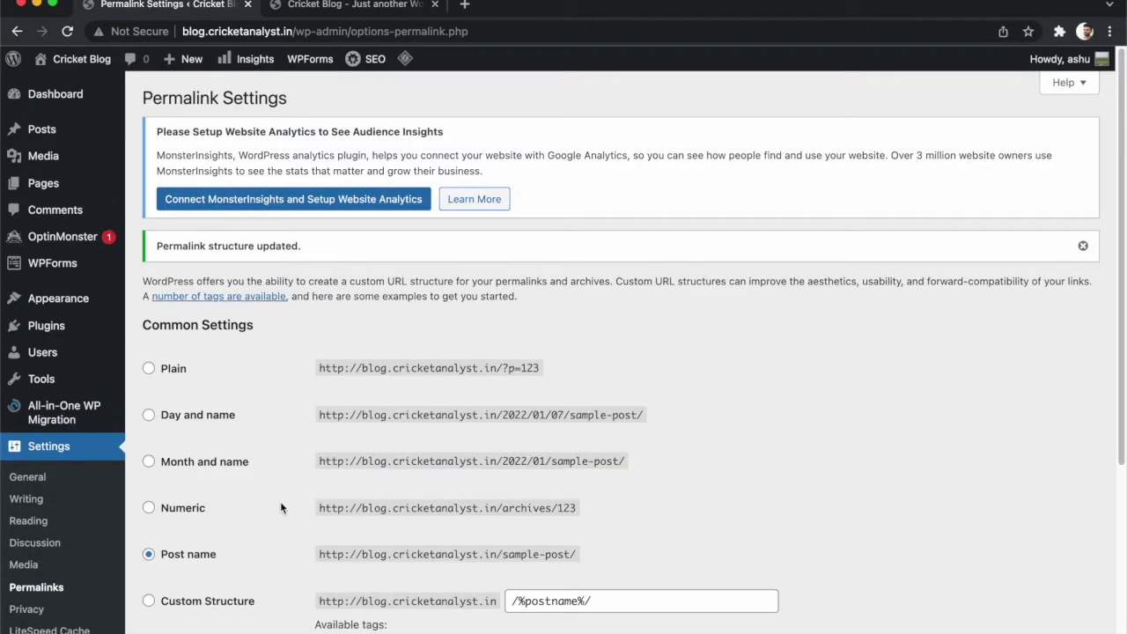
scroll(279, 501, "down", 5)
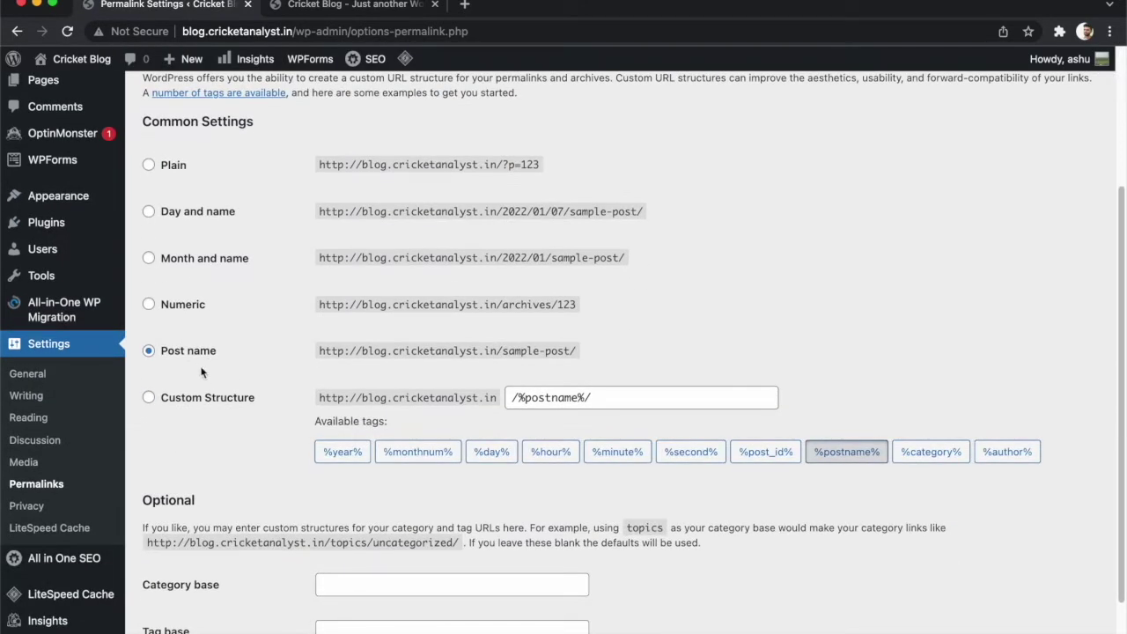
scroll(199, 359, "down", 3)
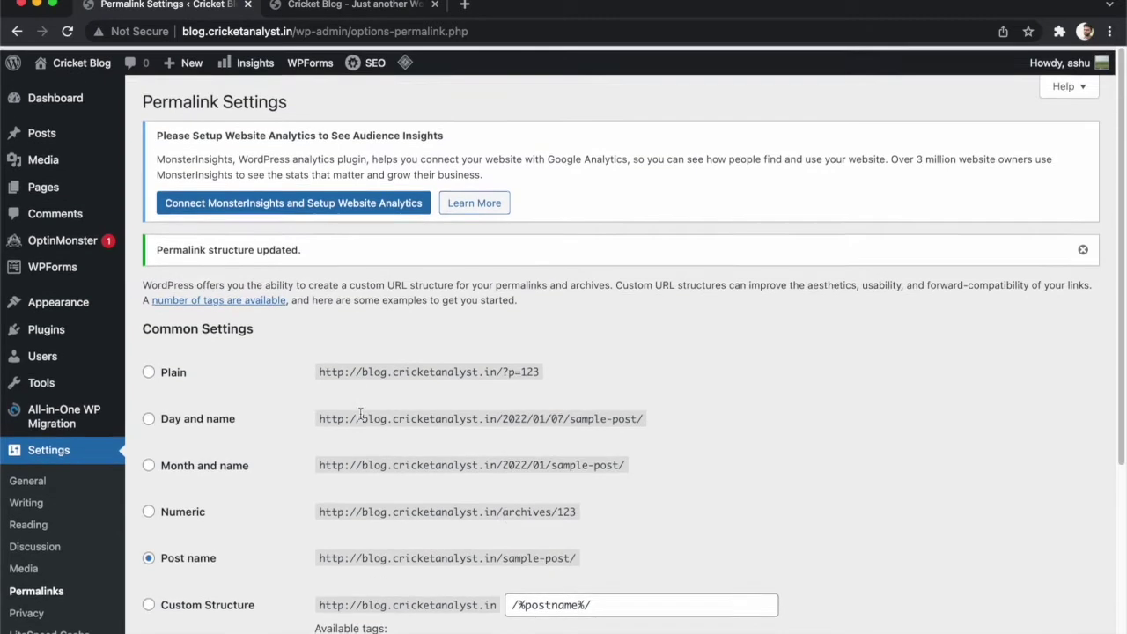
- From the installed themes, start adding a new theme and search the theme directory for "news card"
mouse_move(53, 309)
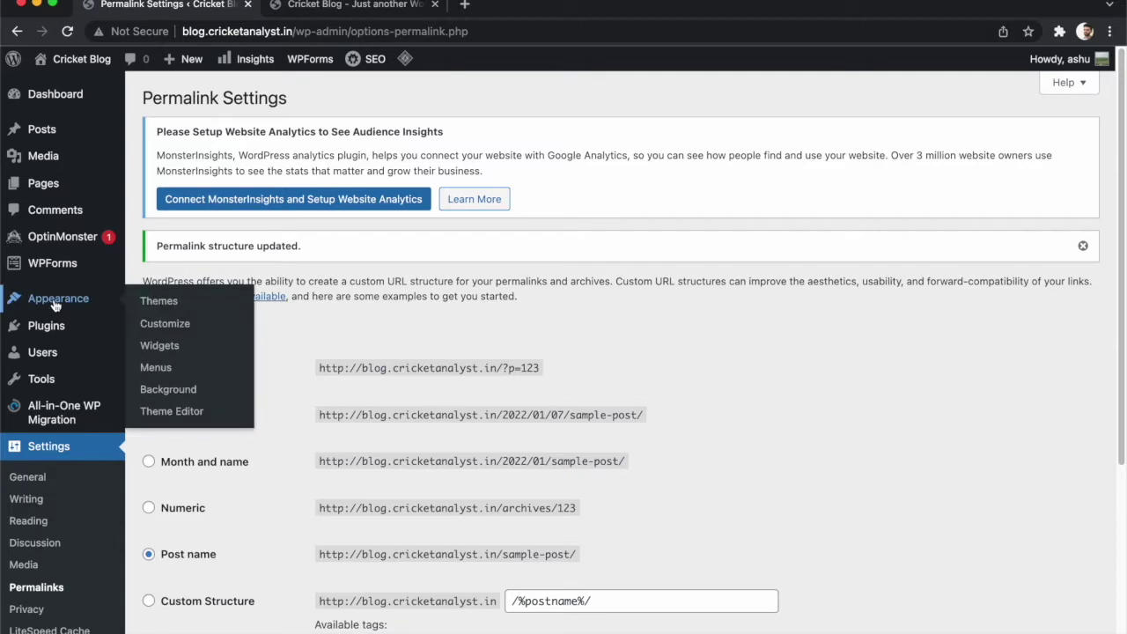
left_click(159, 304)
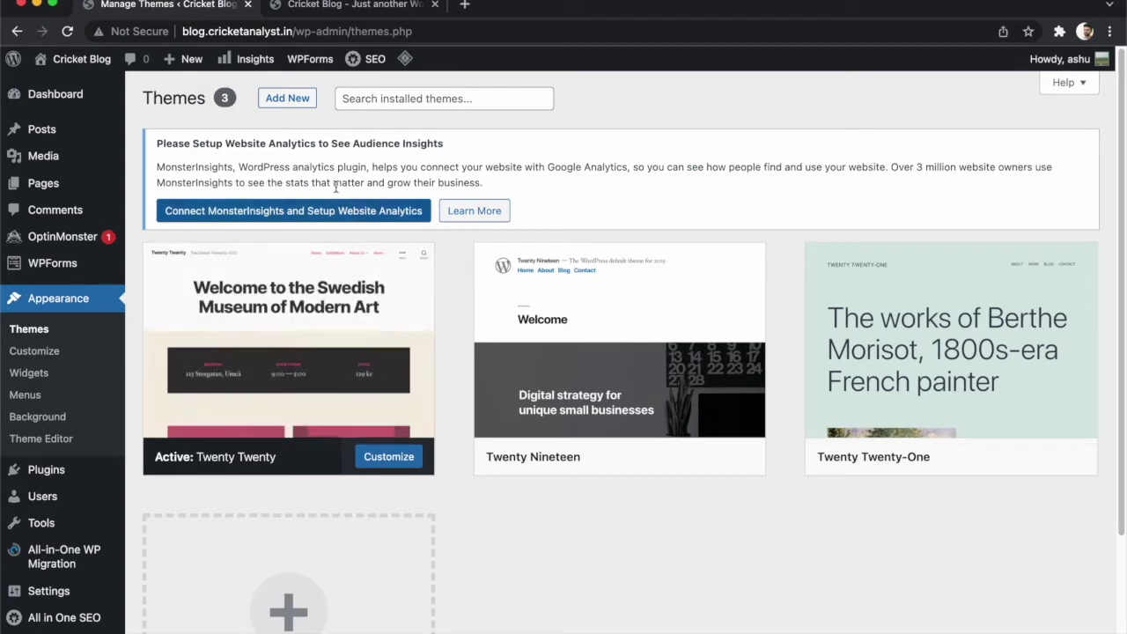
mouse_move(423, 355)
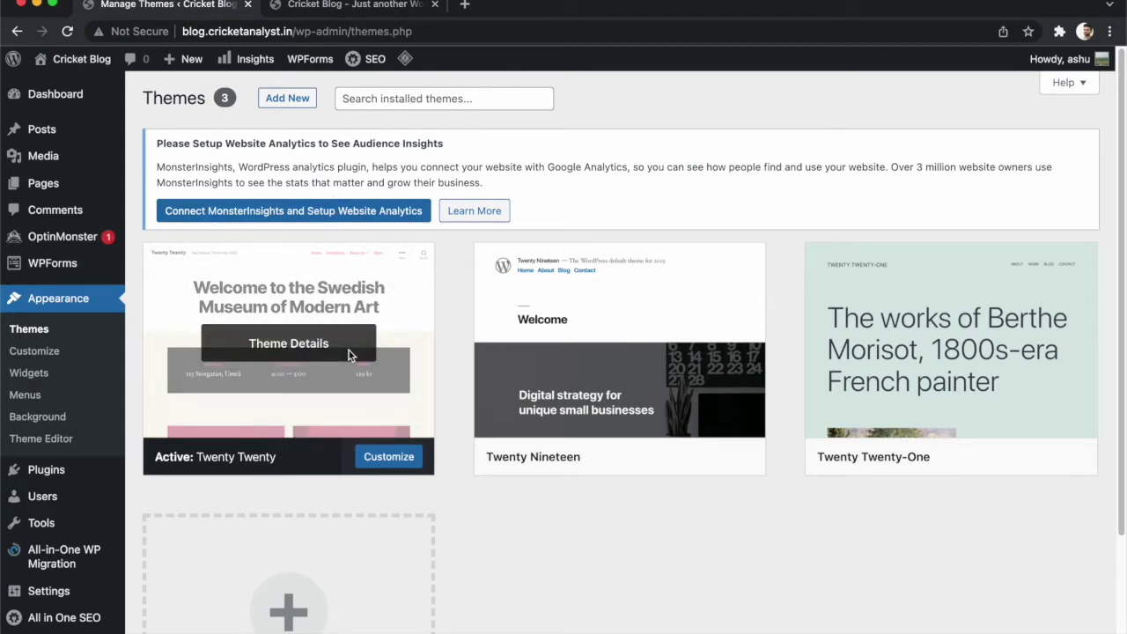
left_click(295, 109)
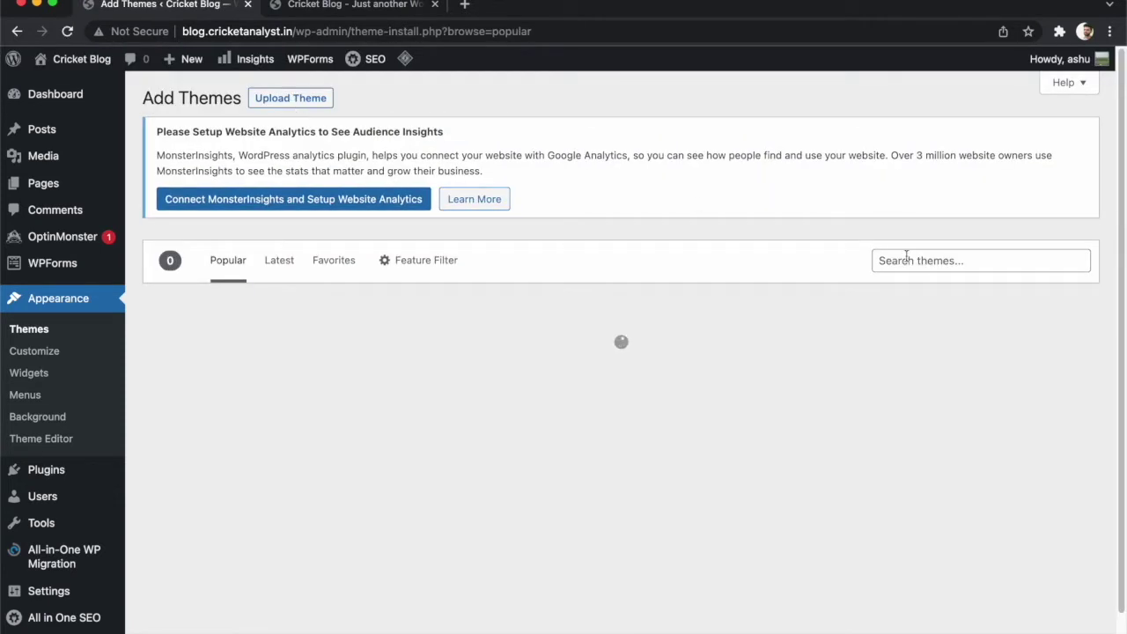
left_click(905, 255)
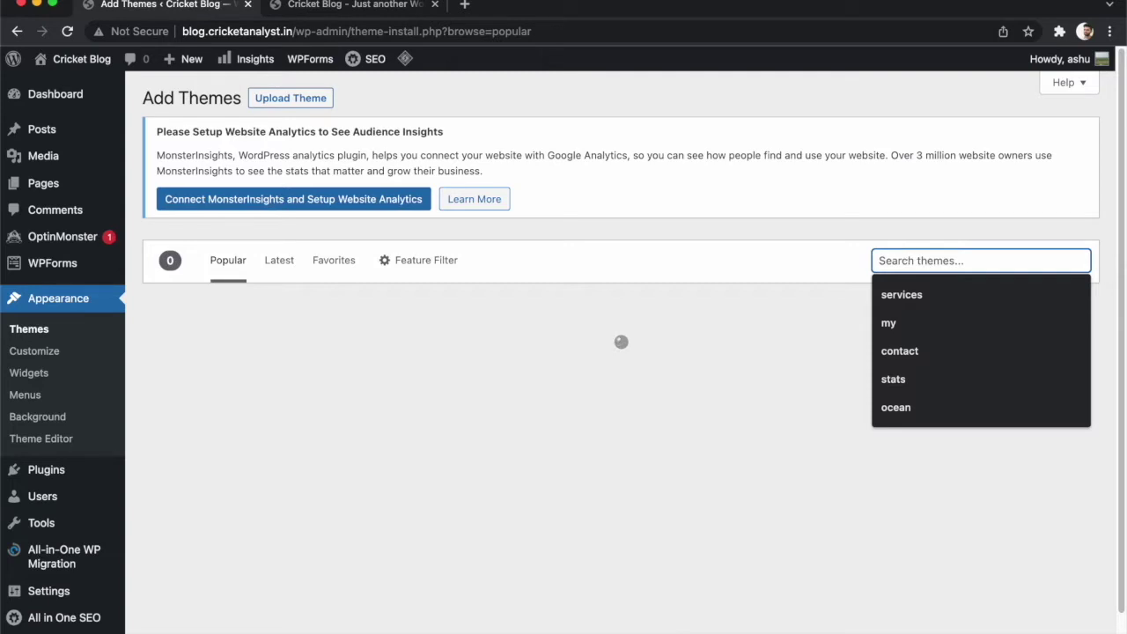
type("news card")
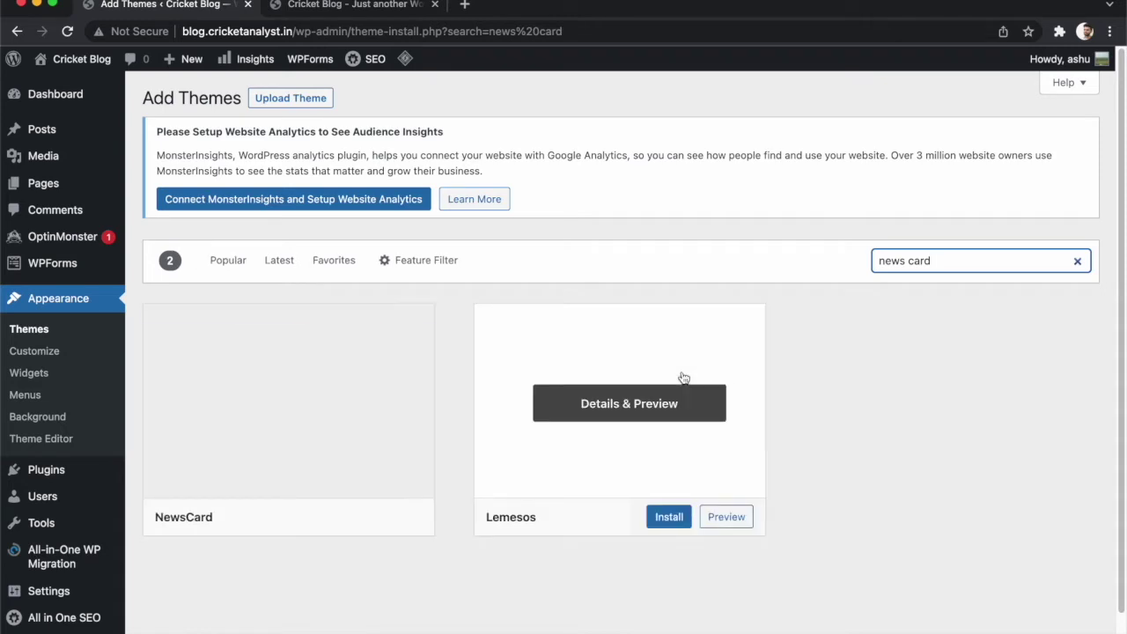
- Install and activate the NewsCard theme
mouse_move(323, 453)
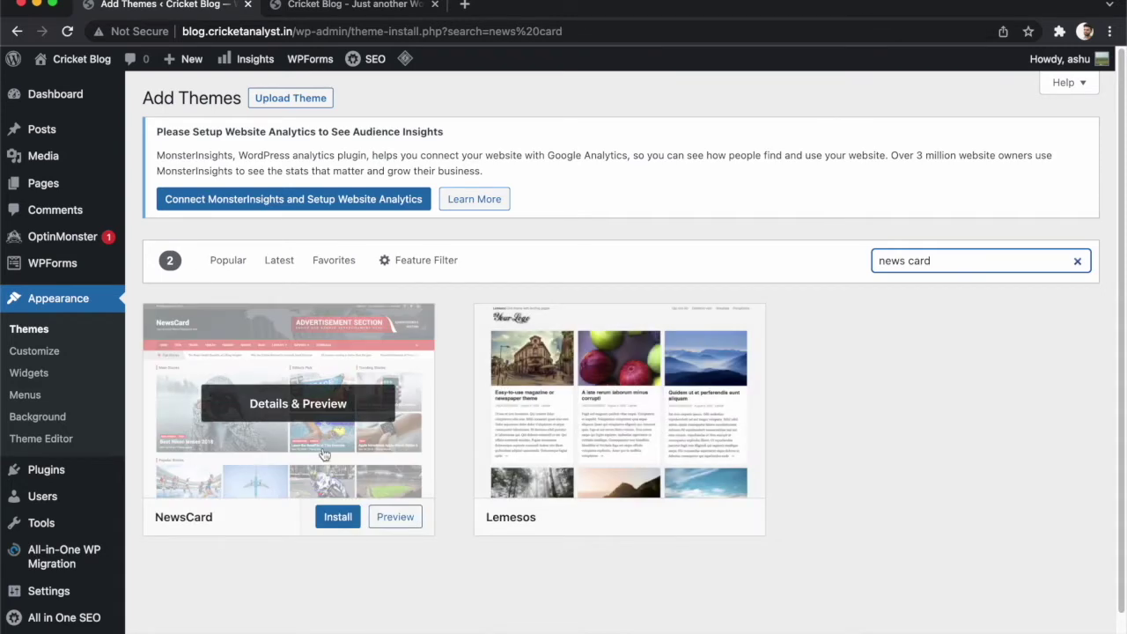
left_click(335, 524)
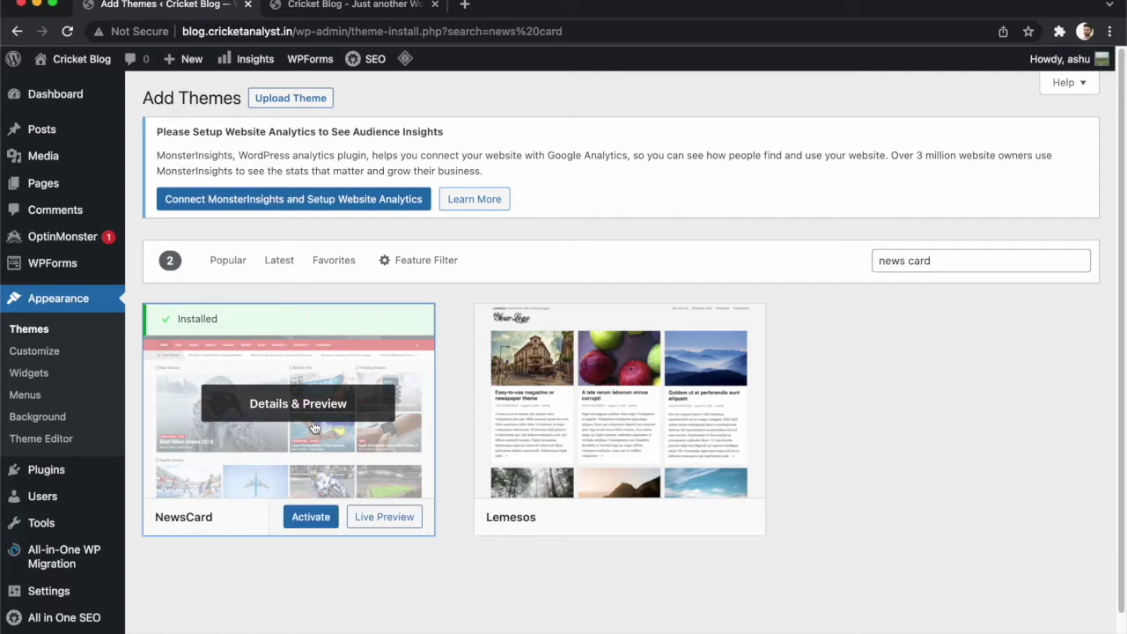
left_click(303, 522)
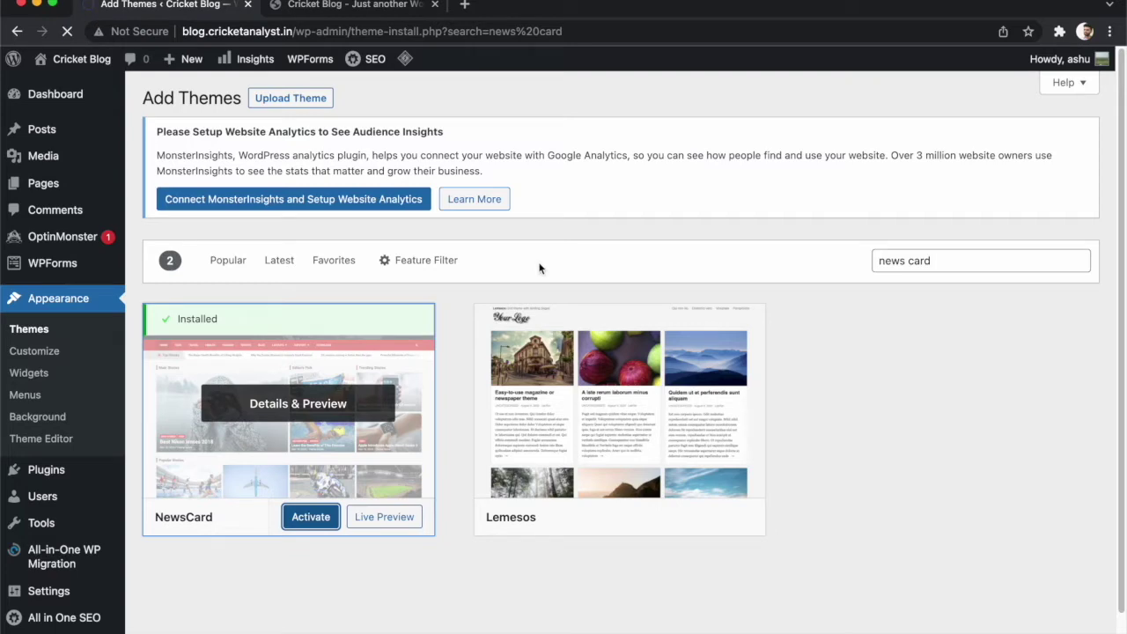
- Install the One Click Demo Import plugin that the theme recommends
scroll(461, 309, "down", 3)
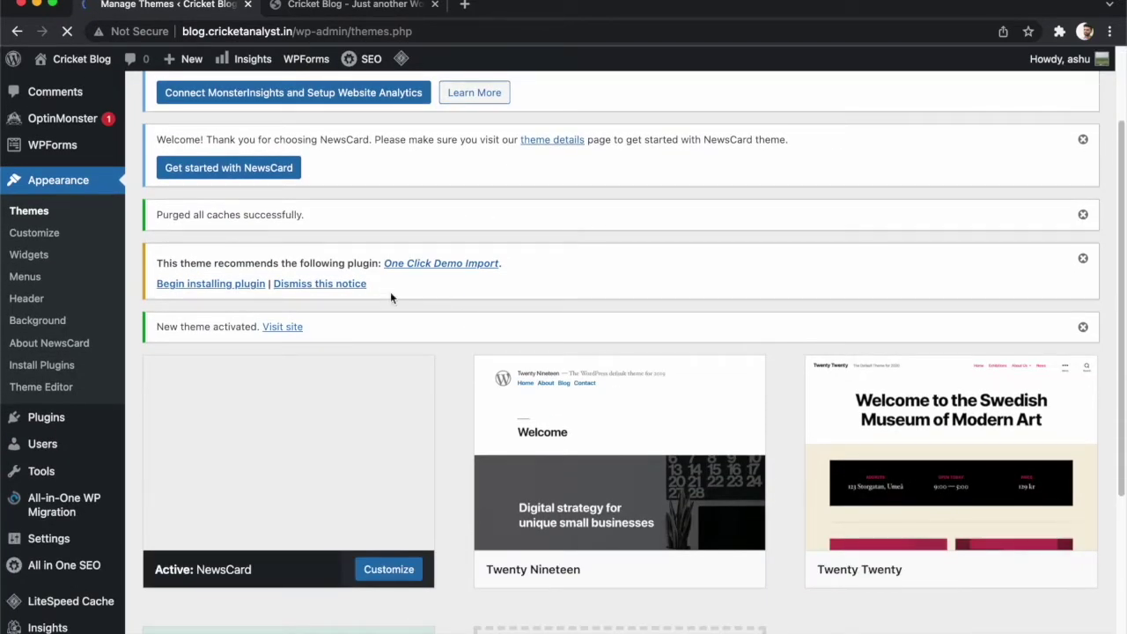
left_click(438, 262)
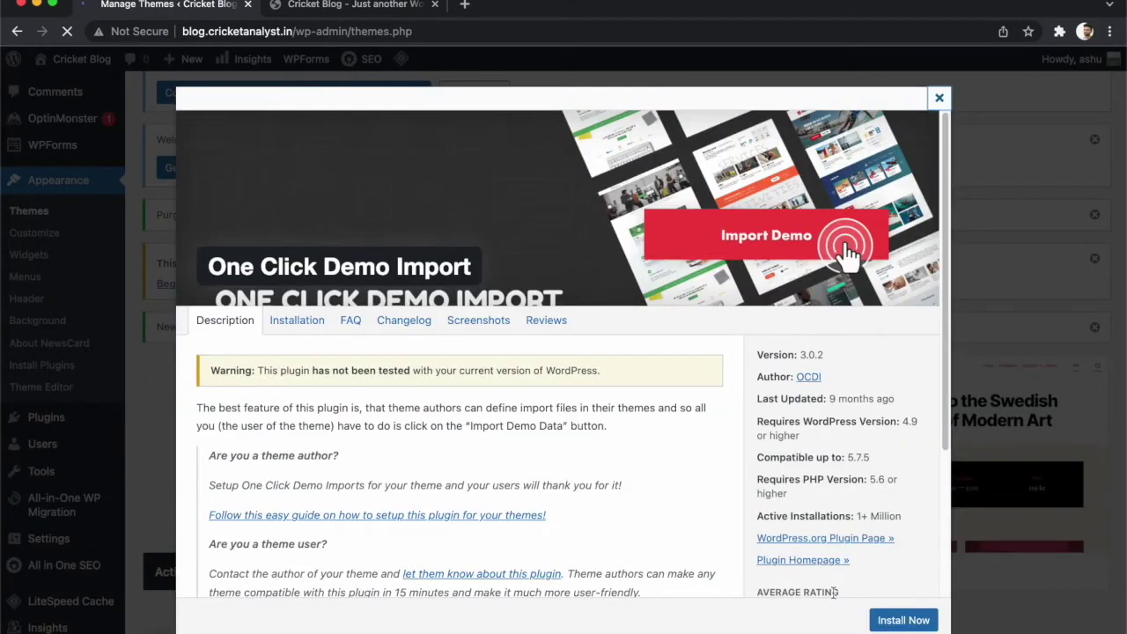
left_click(897, 620)
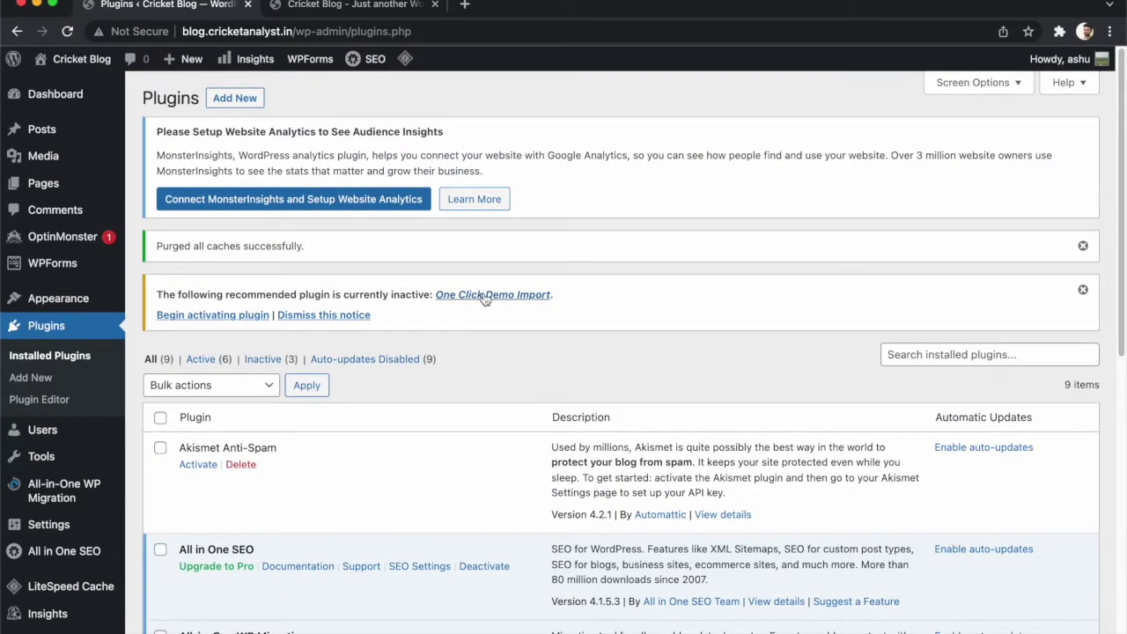
- Review the One Click Demo Import details and the installed plugins list, and dismiss the recommended-plugin and cache notices
left_click(483, 296)
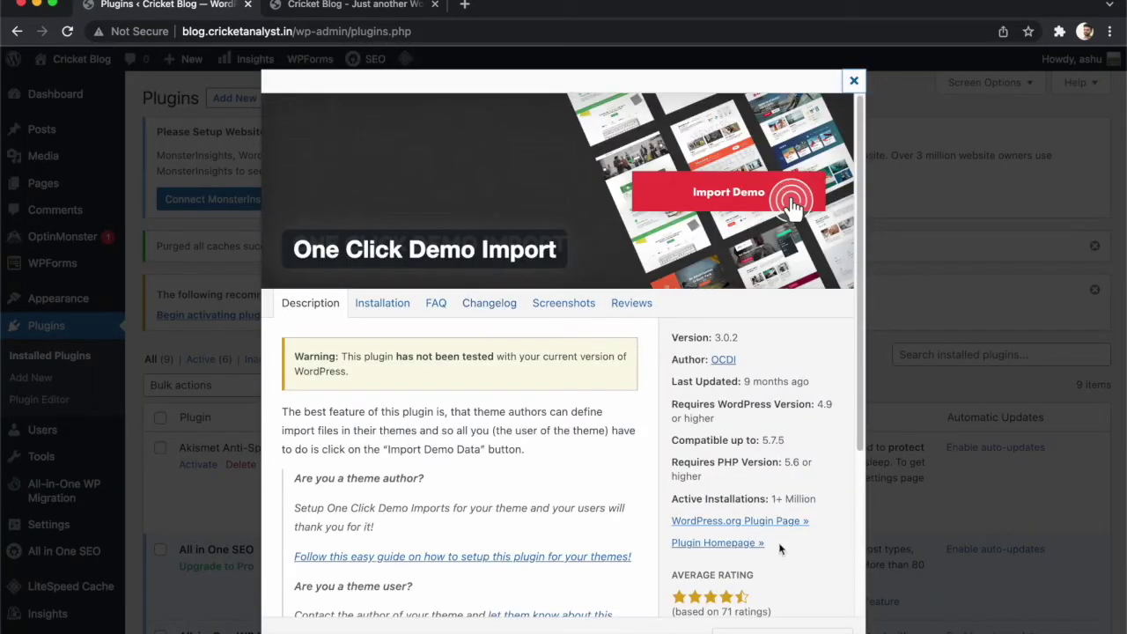
scroll(773, 549, "down", 5)
scroll(768, 551, "up", 5)
left_click(853, 81)
scroll(290, 555, "down", 5)
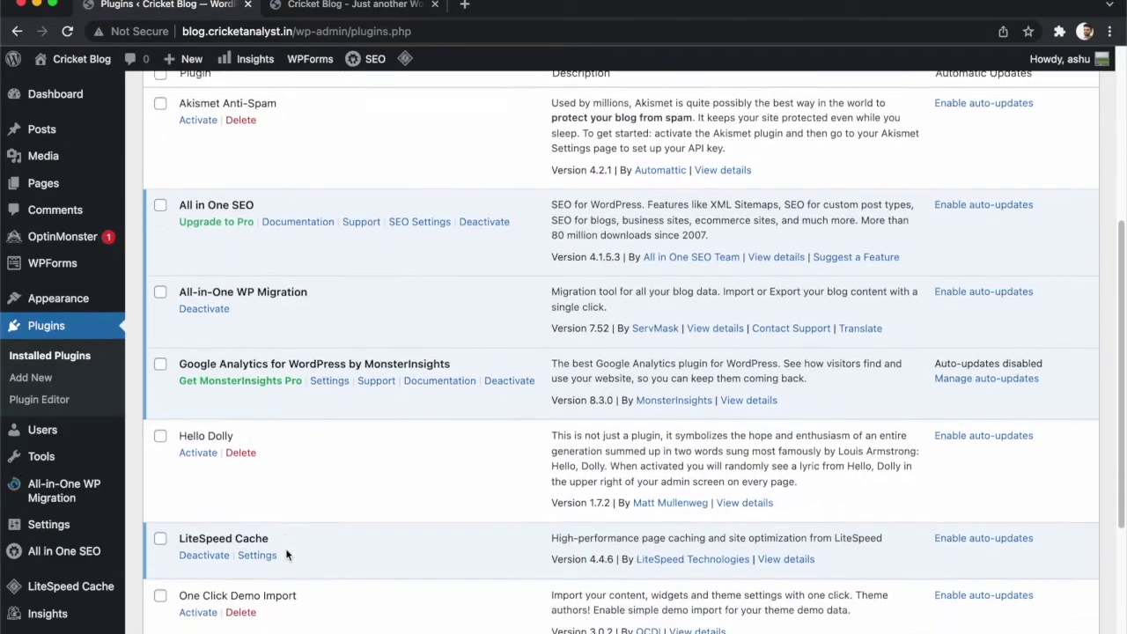
scroll(286, 555, "down", 4)
scroll(286, 554, "up", 2)
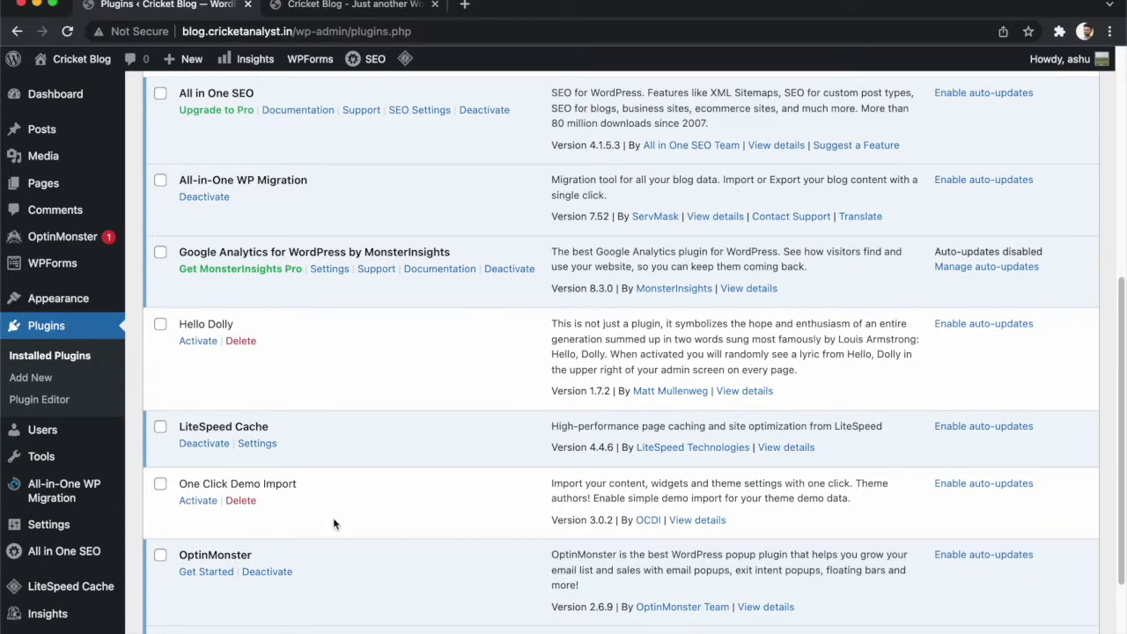
scroll(333, 516, "up", 6)
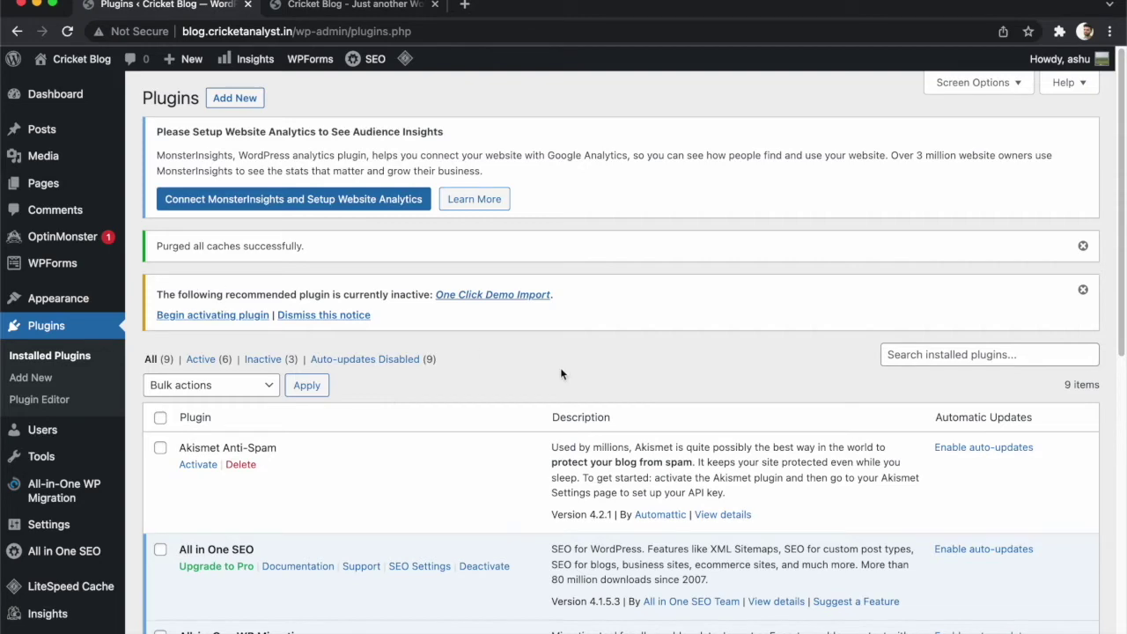
left_click(1082, 290)
left_click(1083, 246)
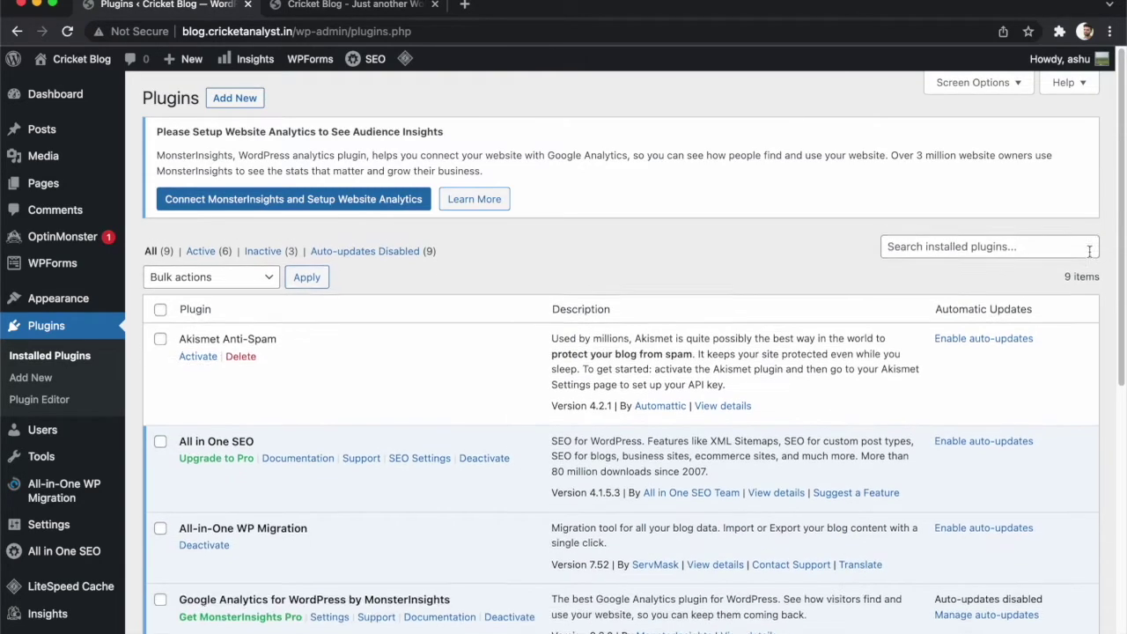
- Open the list of existing pages and start adding a new page
left_click(43, 183)
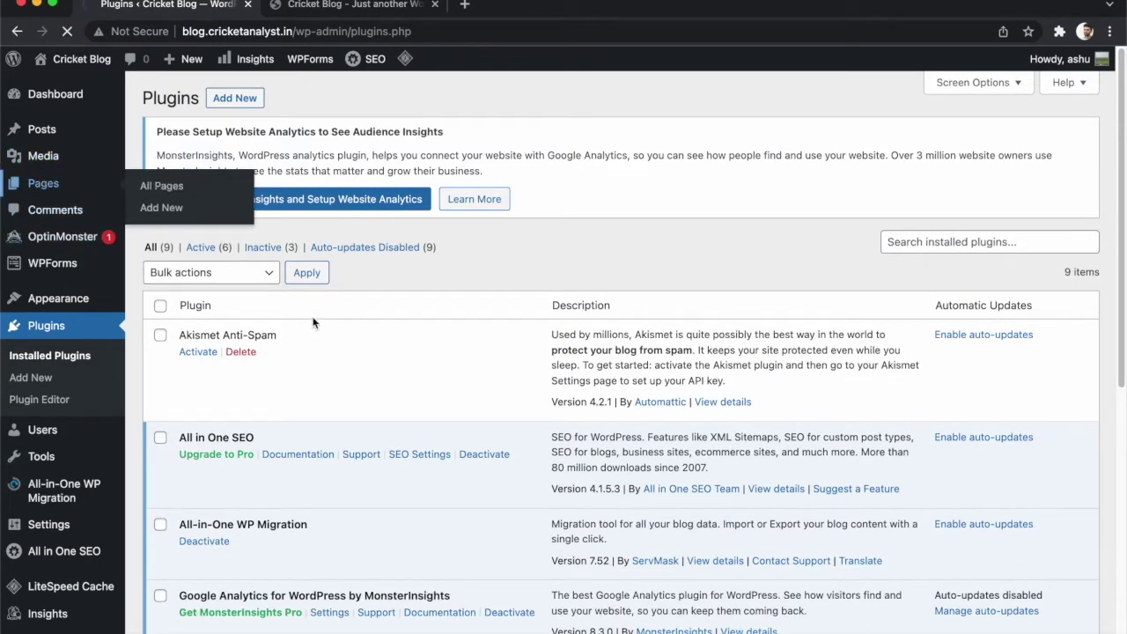
scroll(313, 323, "down", 1)
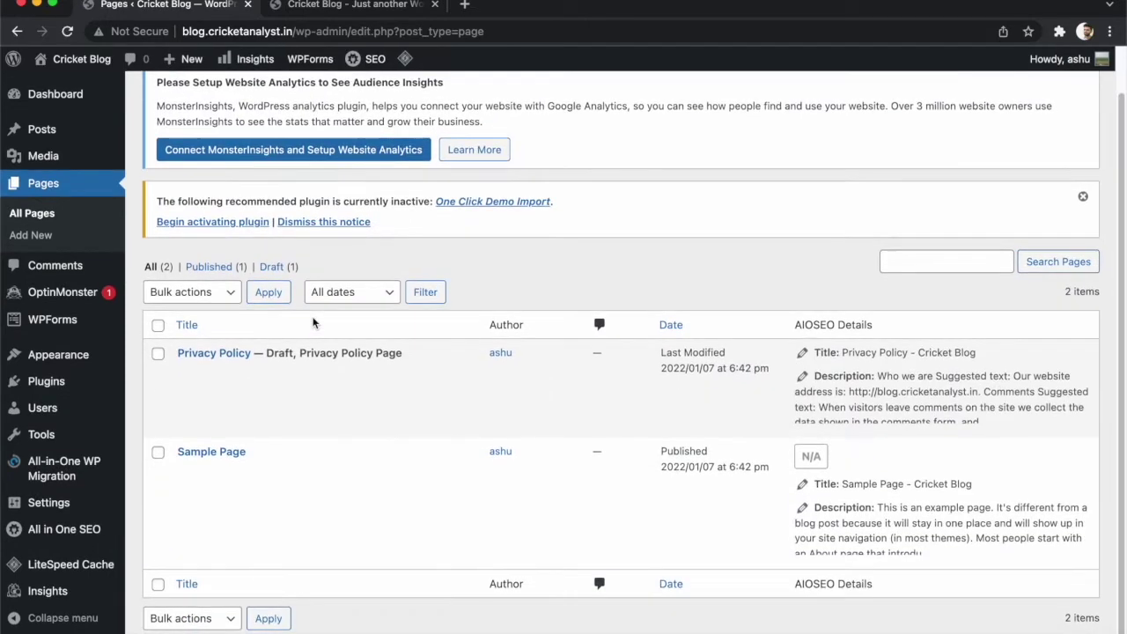
scroll(312, 323, "up", 1)
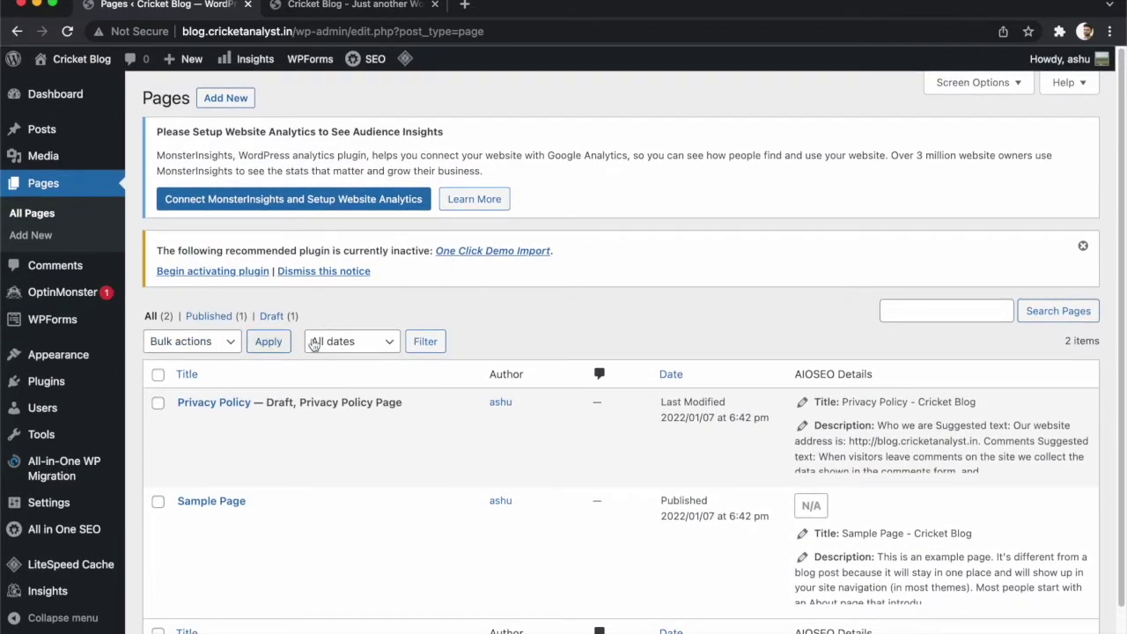
left_click(242, 100)
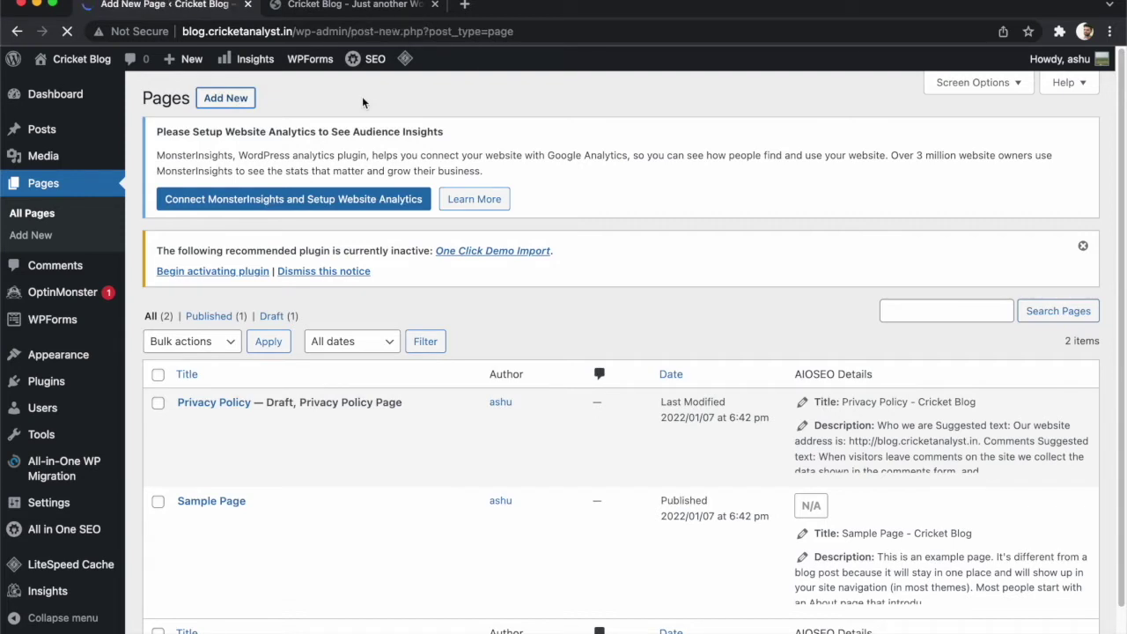
- Reload the blog's public front page and look through its full layout with the NewsCard theme
left_click(306, 7)
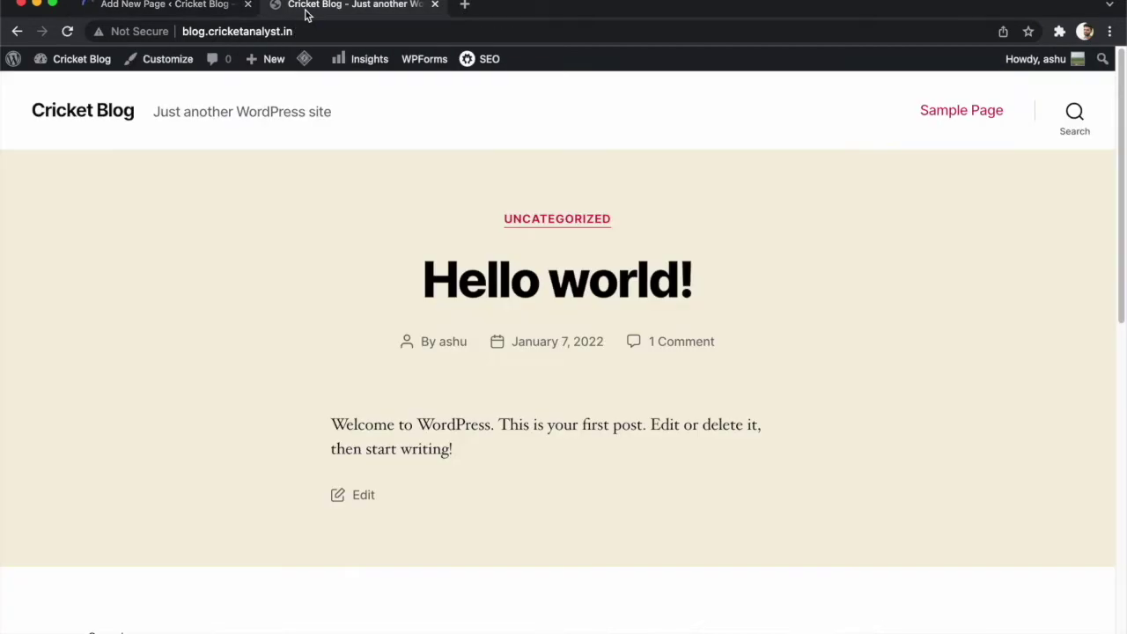
left_click(66, 35)
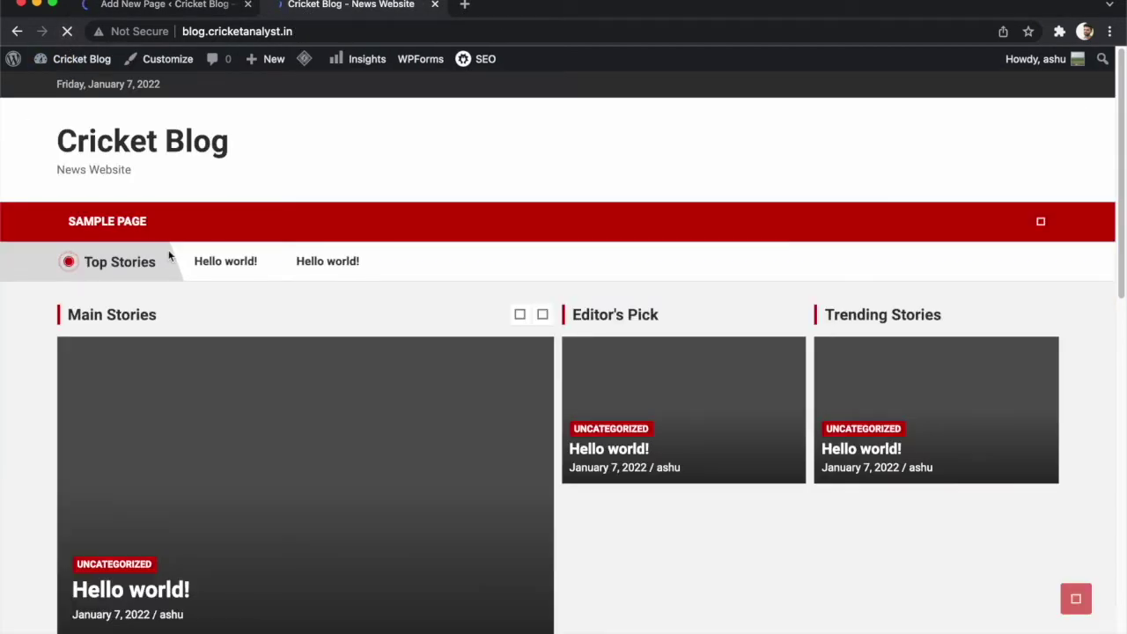
scroll(484, 357, "down", 15)
scroll(484, 358, "up", 15)
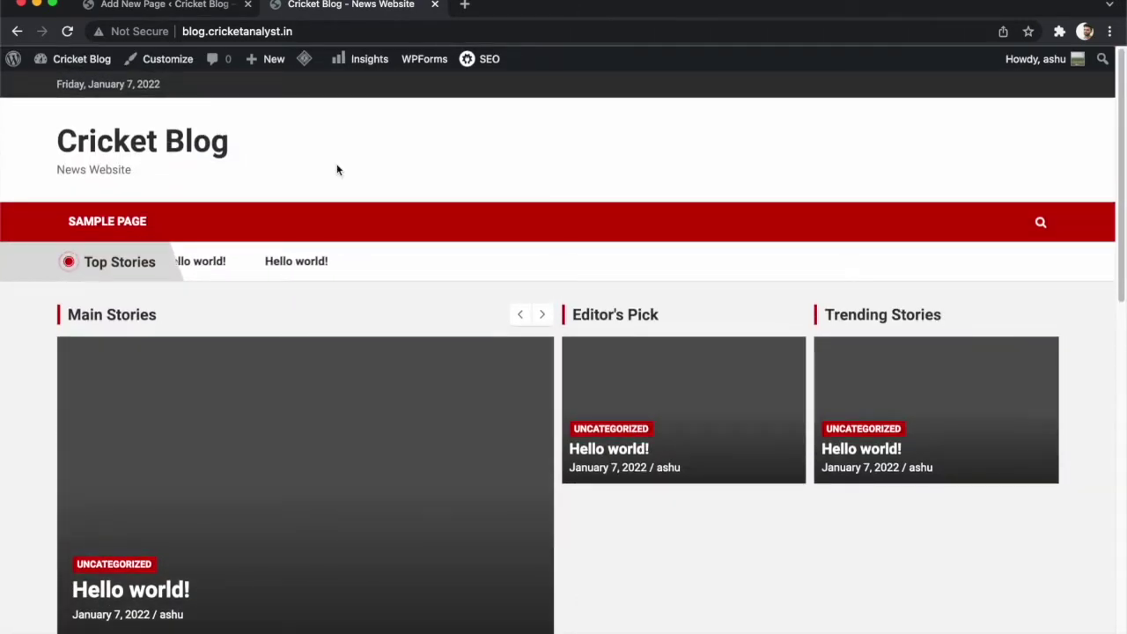
- Dismiss the block editor welcome guide, title the new page "Home" and publish it
left_click(155, 5)
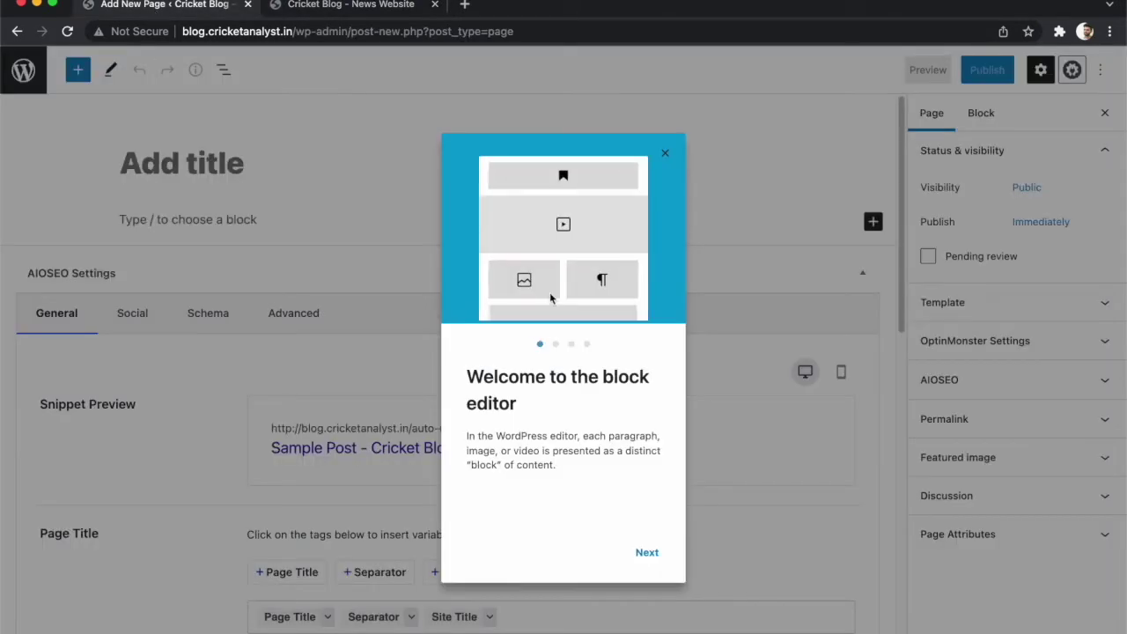
left_click(664, 154)
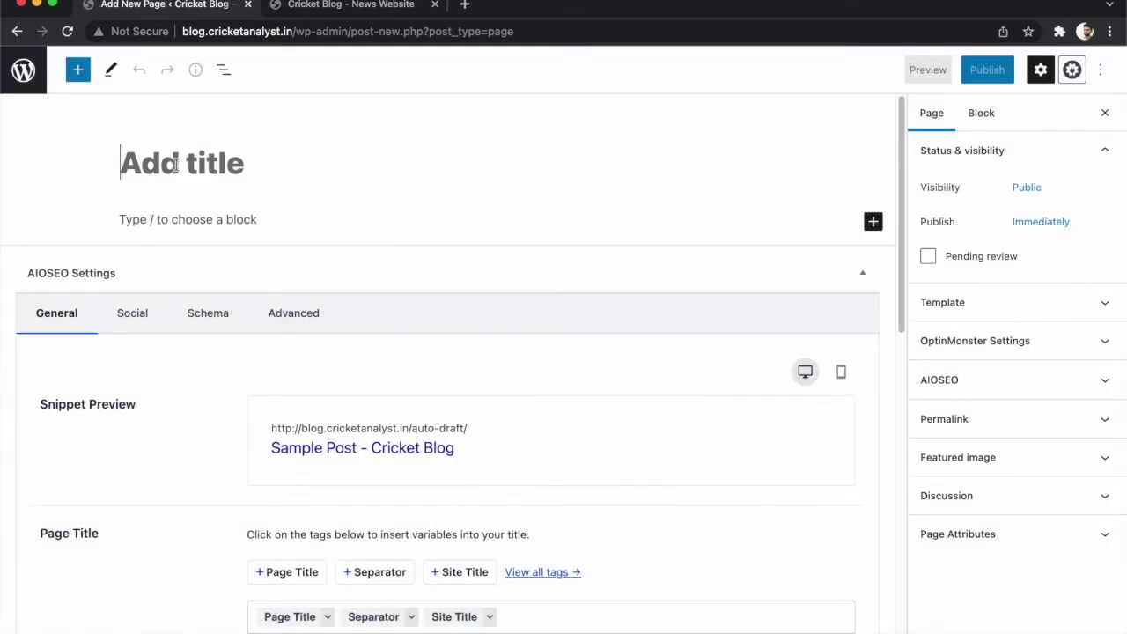
type("Home")
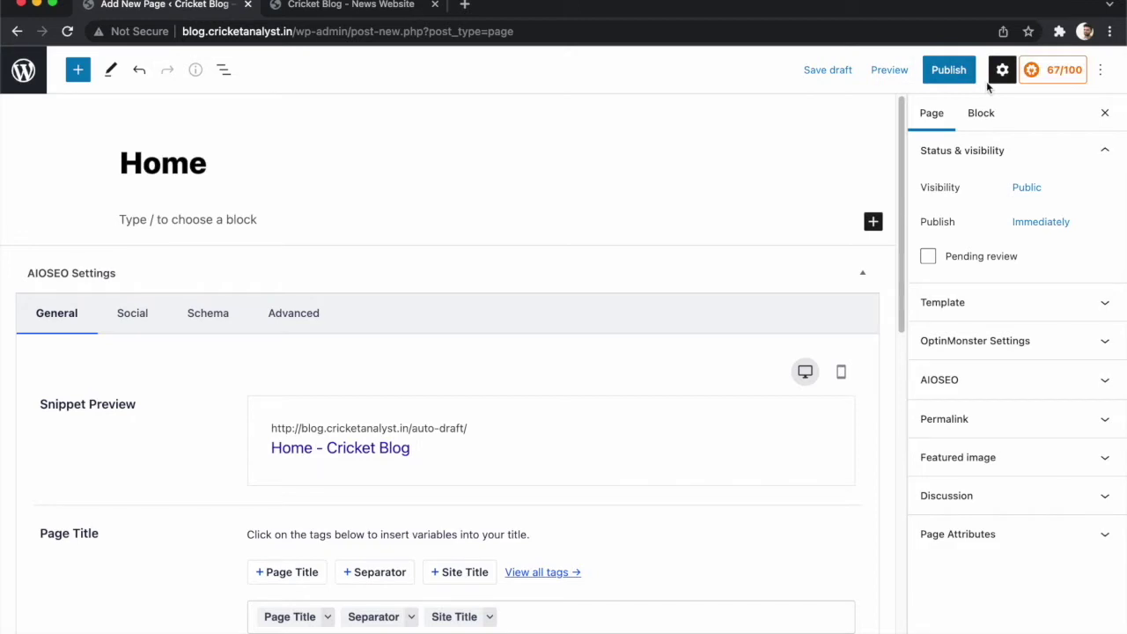
left_click(950, 76)
left_click(950, 79)
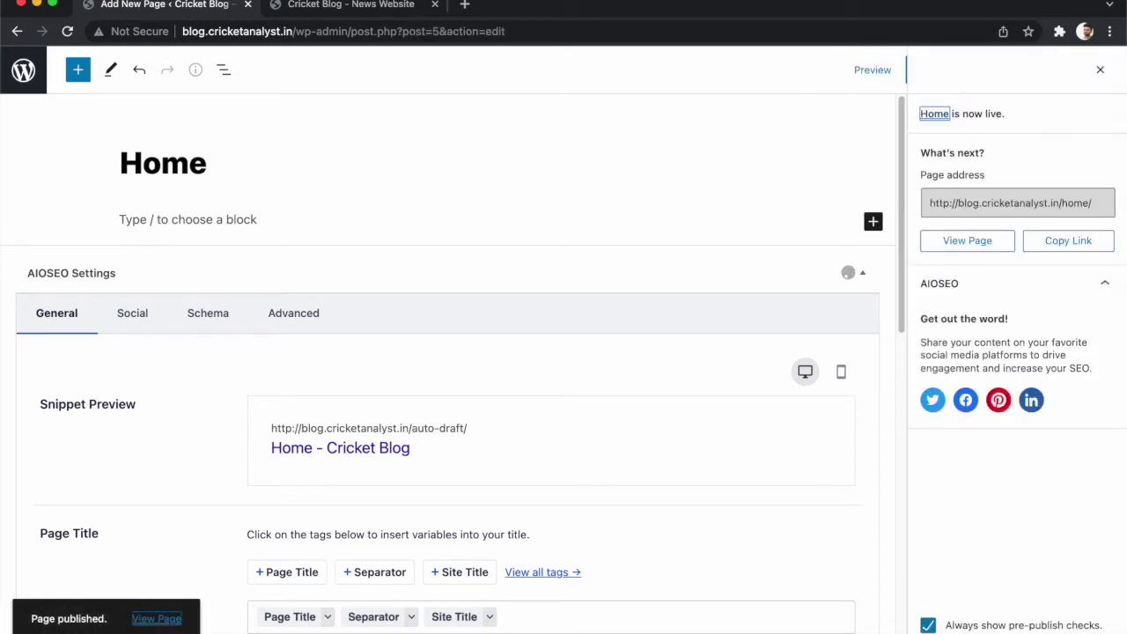
- View the published Home page and compare its address and layout with the blog's front page
left_click(160, 624)
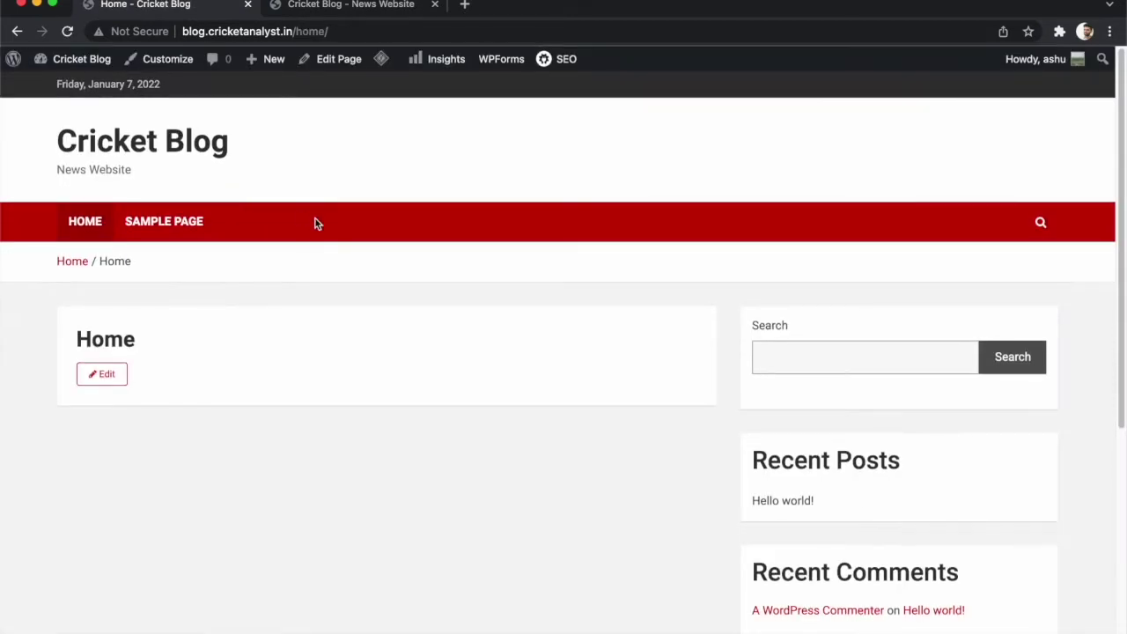
left_click(308, 33)
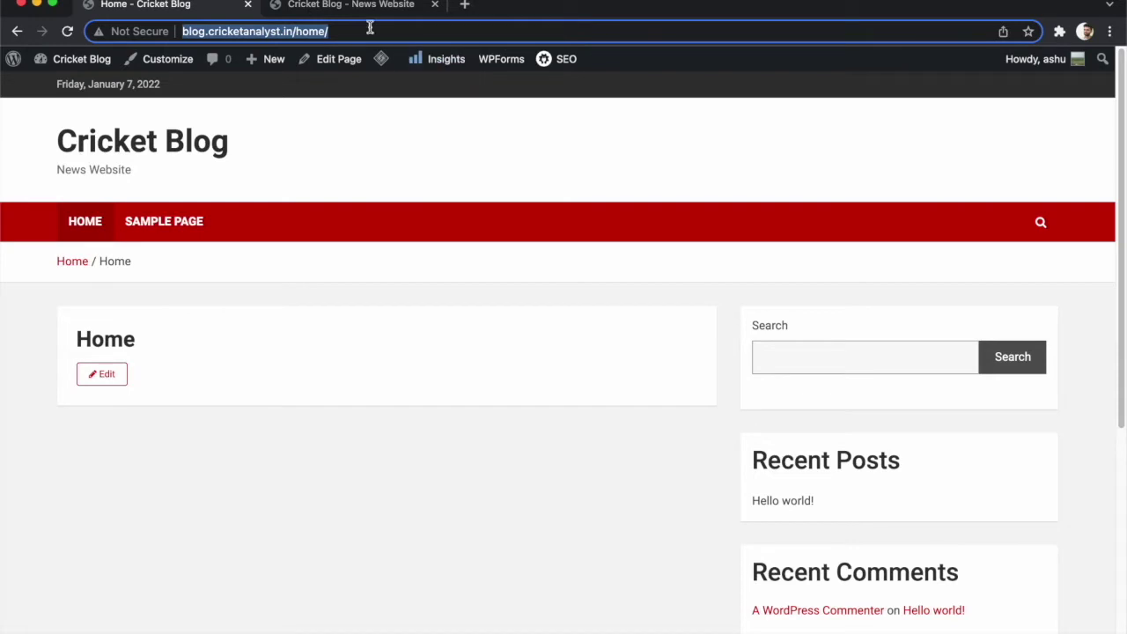
left_click(351, 8)
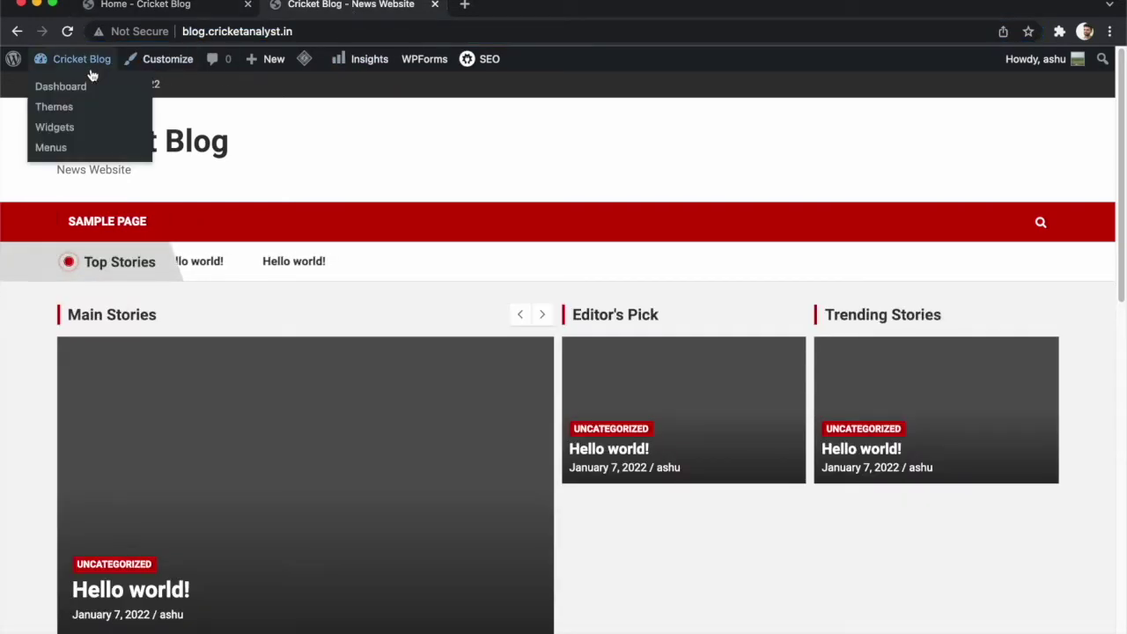
left_click(146, 7)
left_click(295, 5)
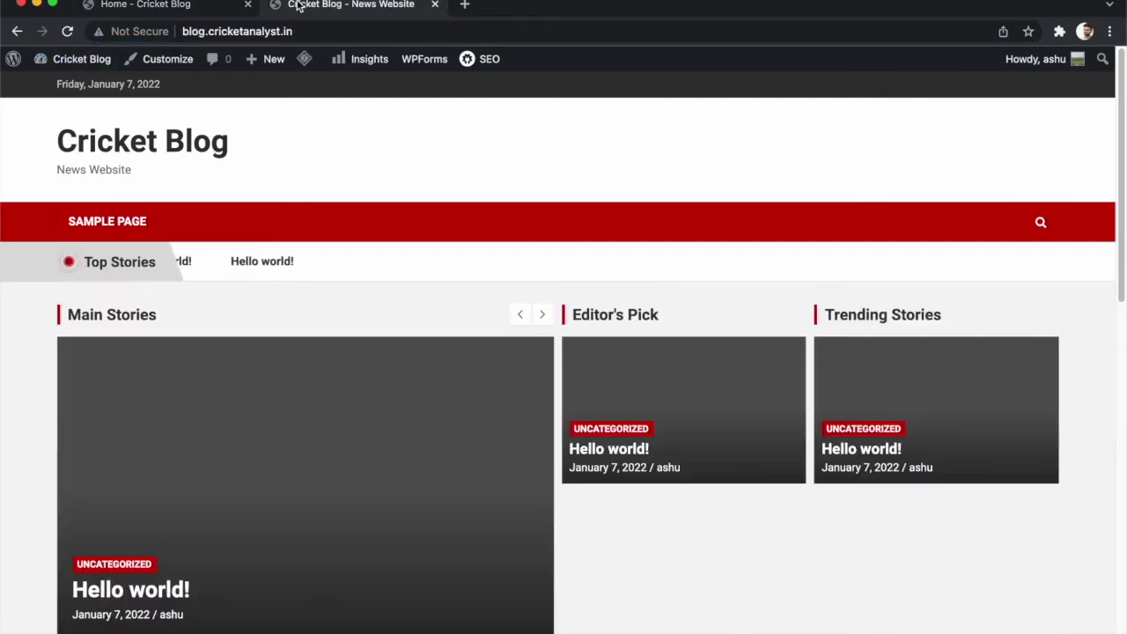
- In the Reading settings, set the homepage to display the static page Home and save the changes
left_click(89, 83)
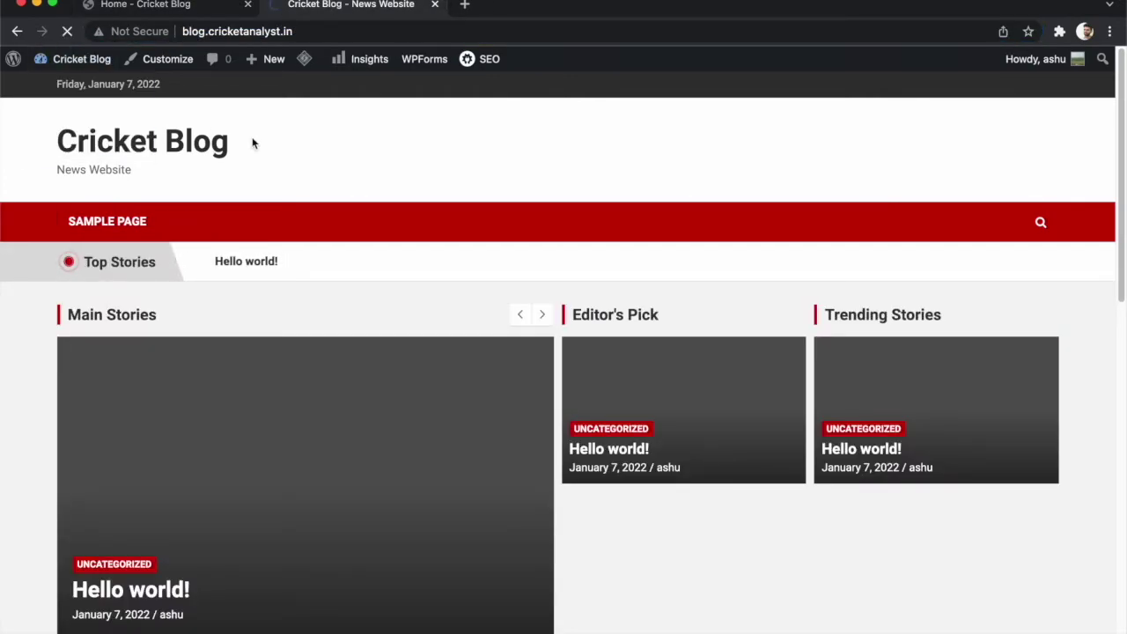
scroll(30, 495, "down", 5)
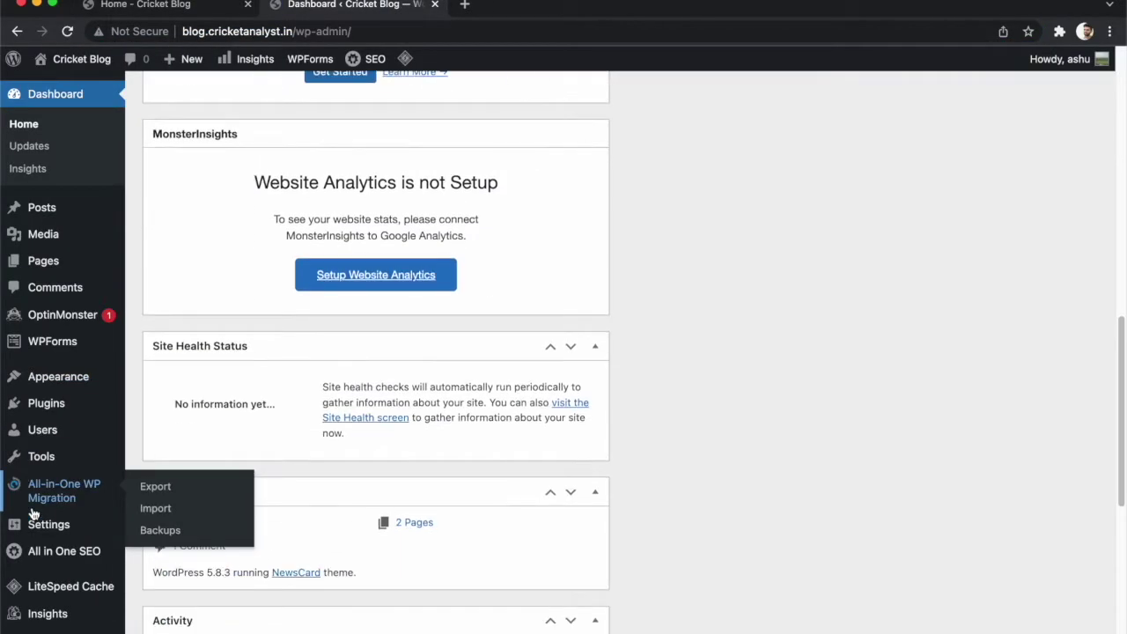
mouse_move(49, 533)
mouse_move(58, 375)
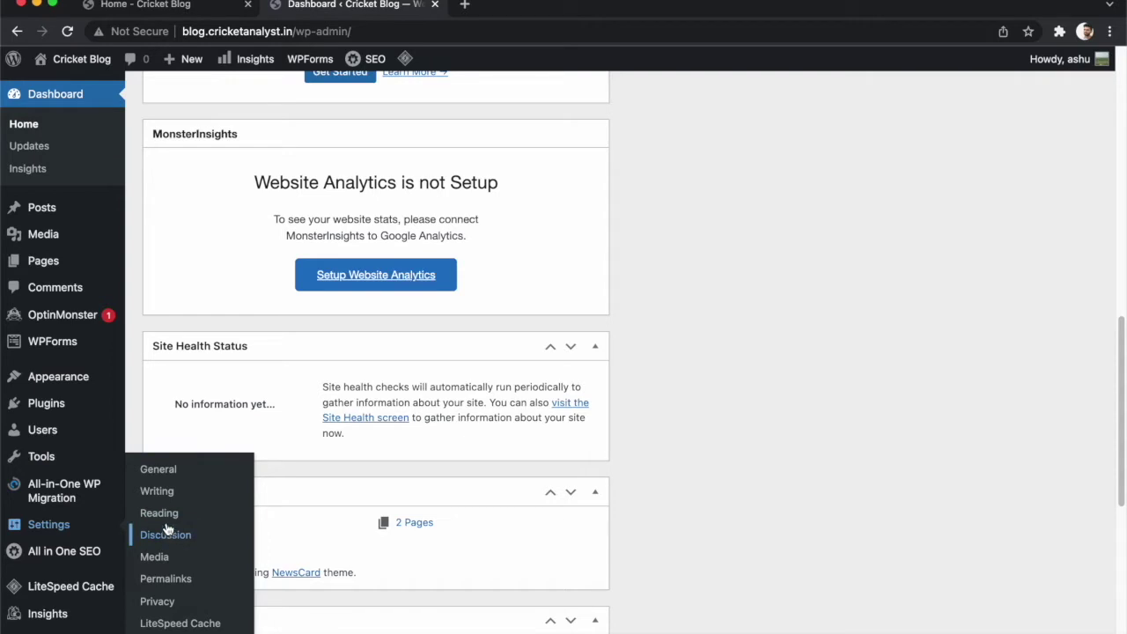
left_click(165, 514)
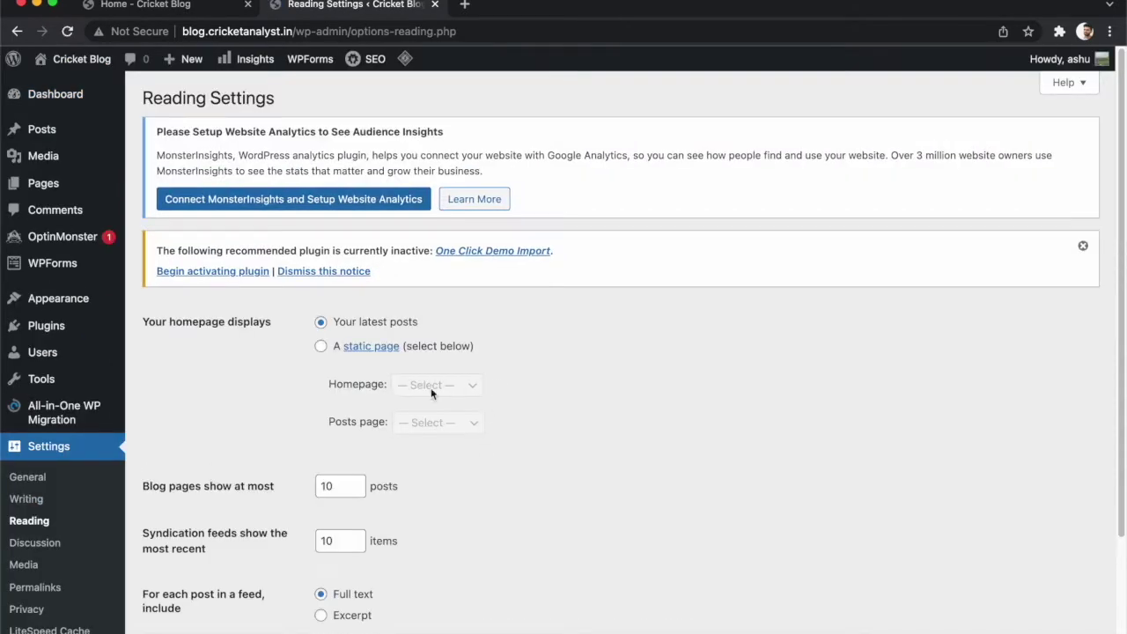
left_click(323, 347)
left_click(412, 387)
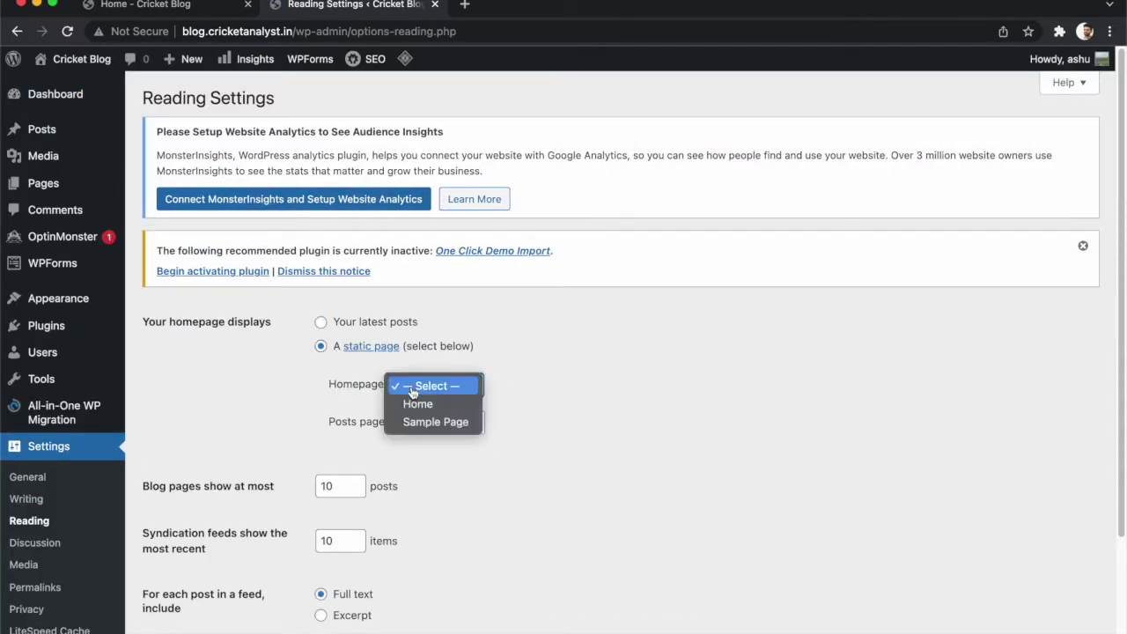
left_click(414, 404)
scroll(413, 402, "down", 4)
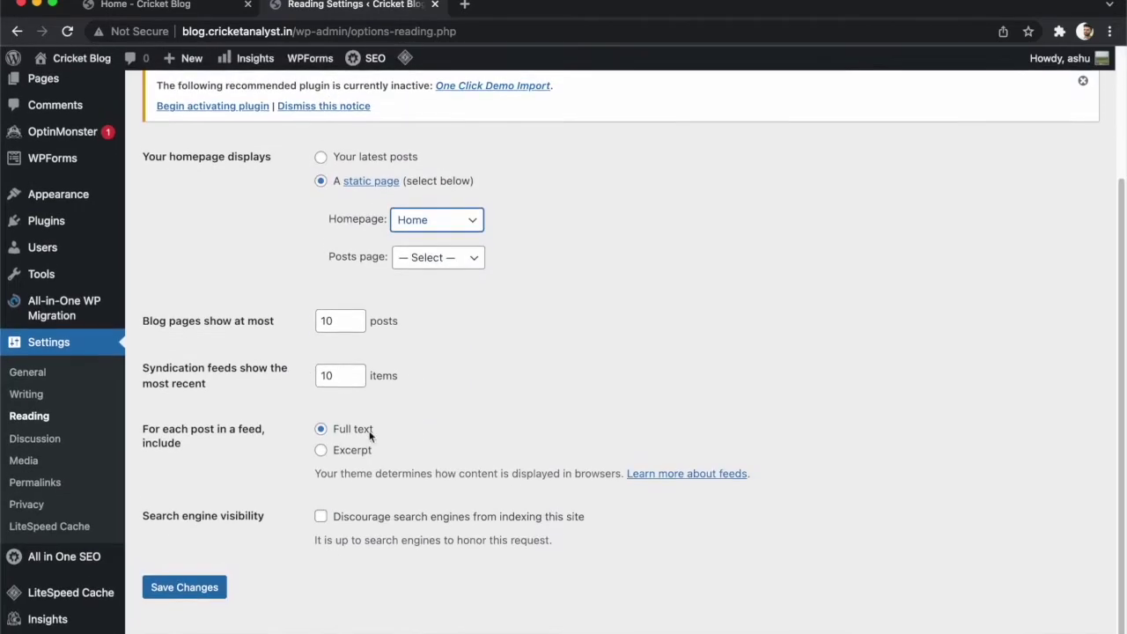
left_click(182, 587)
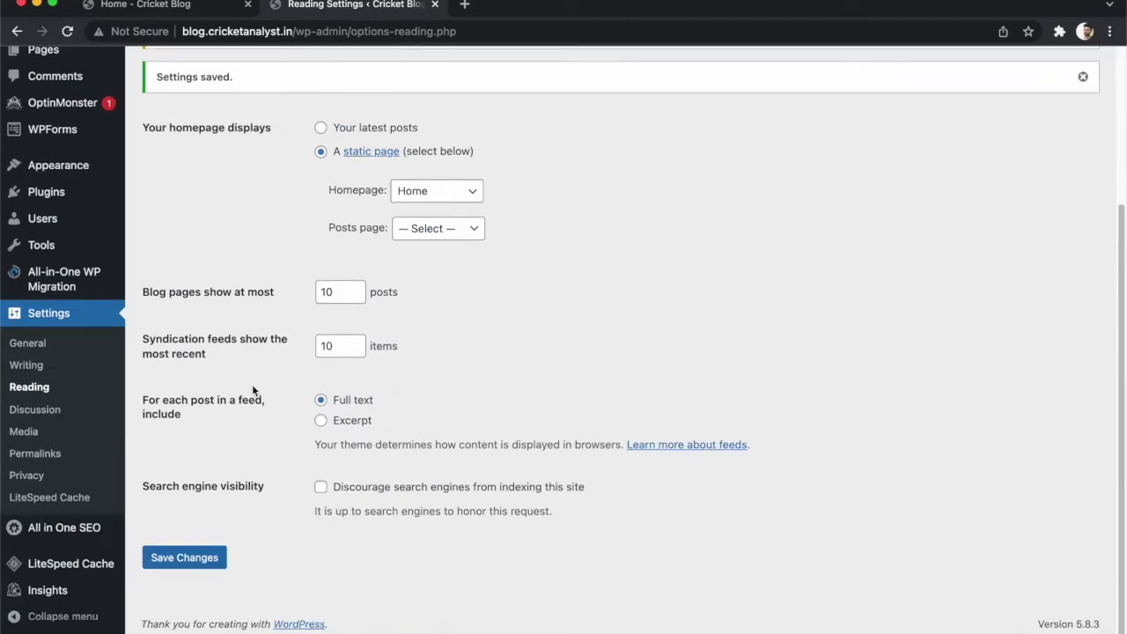
- Reload the public Home page to check how it displays as the site's homepage
scroll(252, 390, "up", 5)
left_click(199, 6)
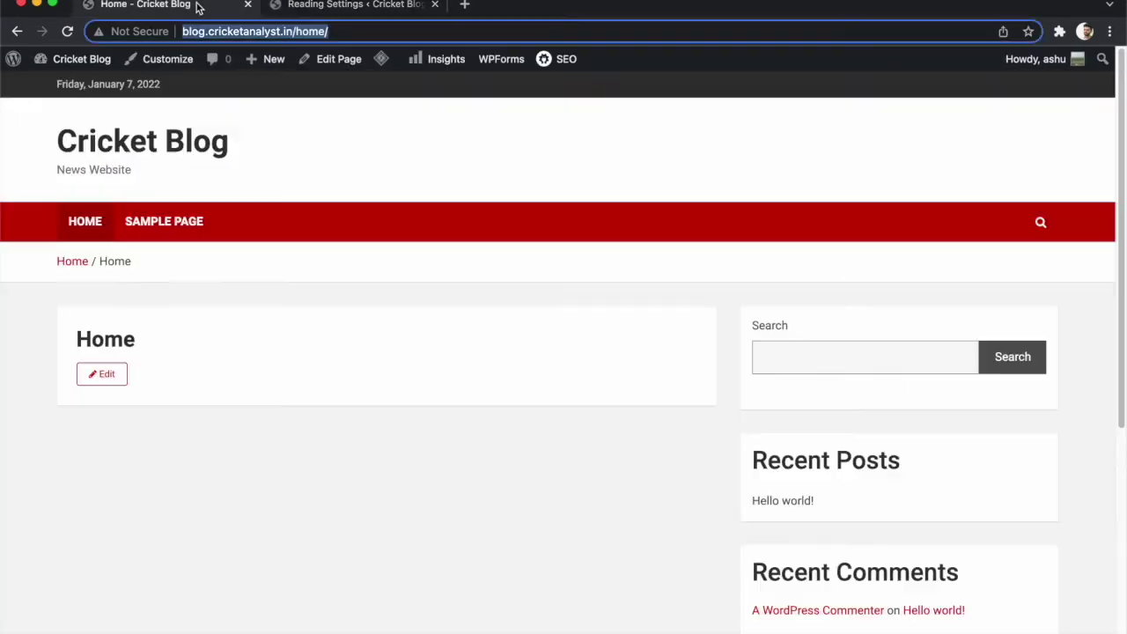
left_click(68, 31)
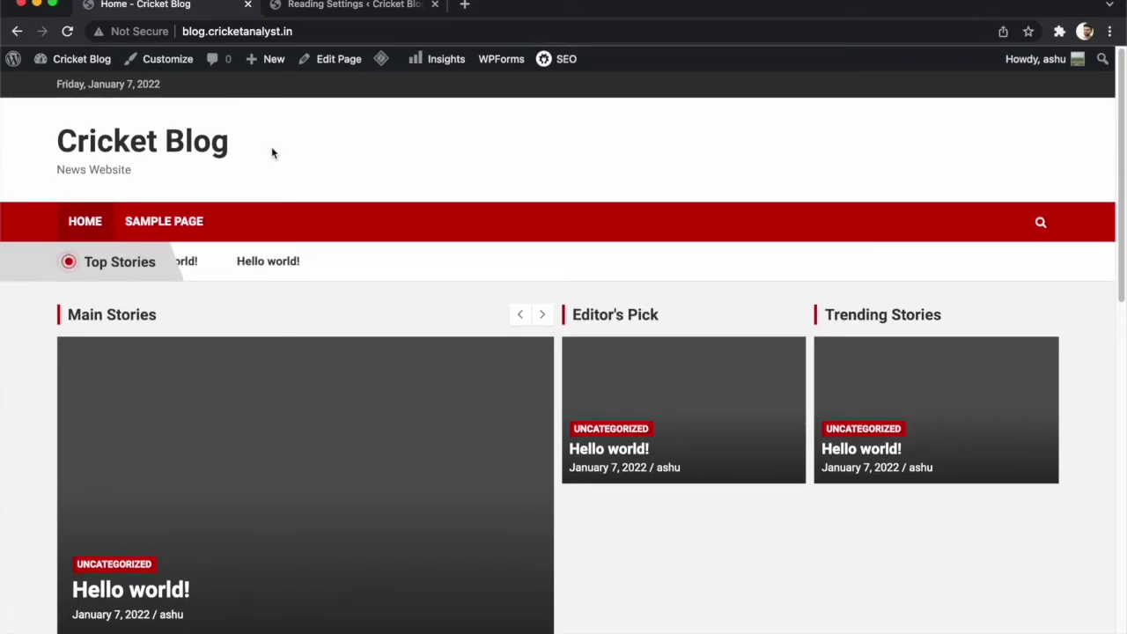
- Activate the One Click Demo Import plugin from the list of installed plugins
left_click(348, 7)
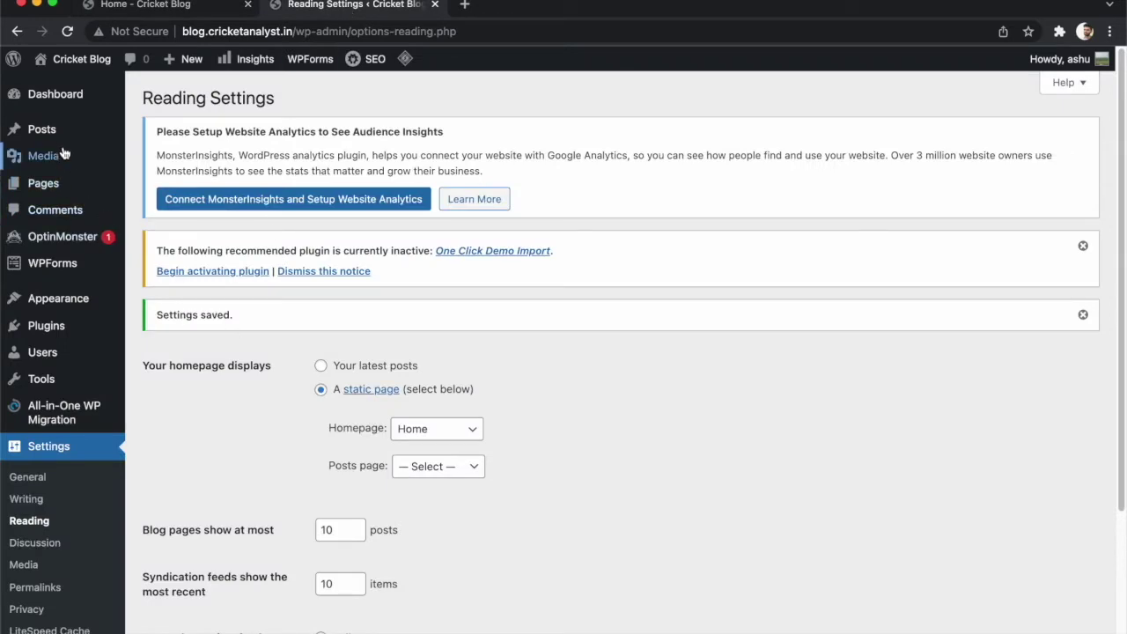
mouse_move(55, 183)
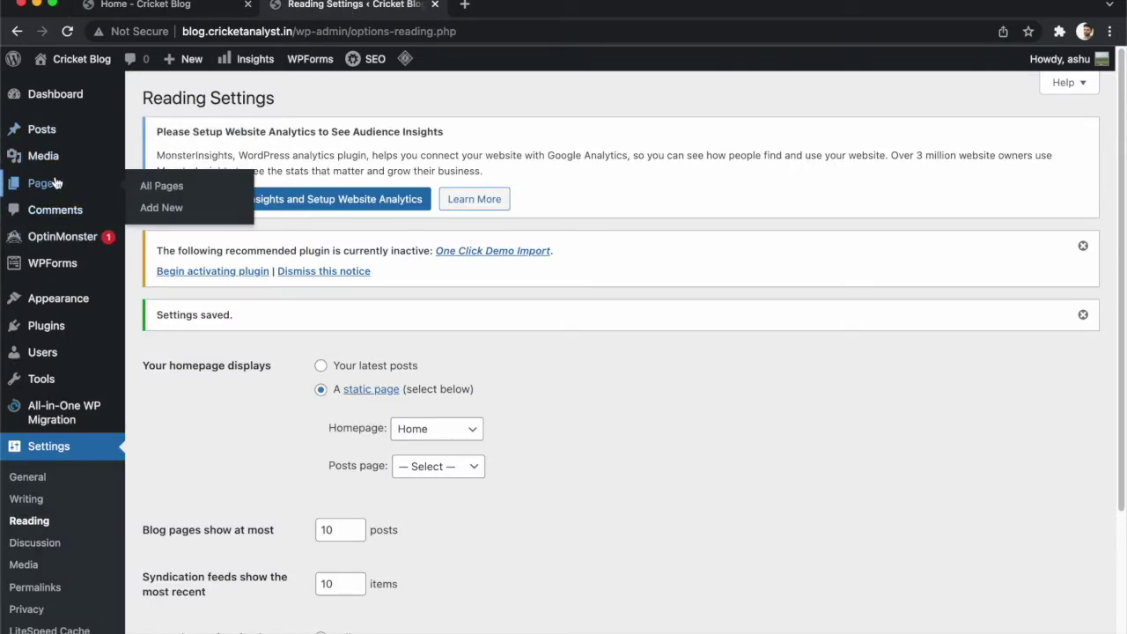
scroll(55, 182, "down", 1)
scroll(53, 182, "up", 1)
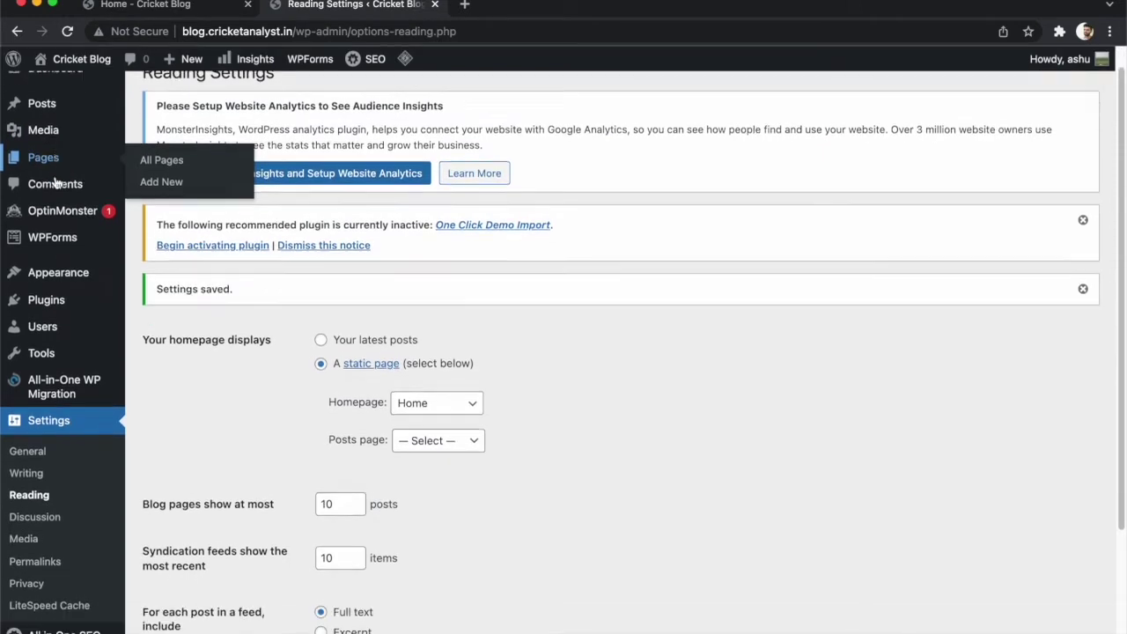
scroll(45, 185, "down", 5)
mouse_move(35, 306)
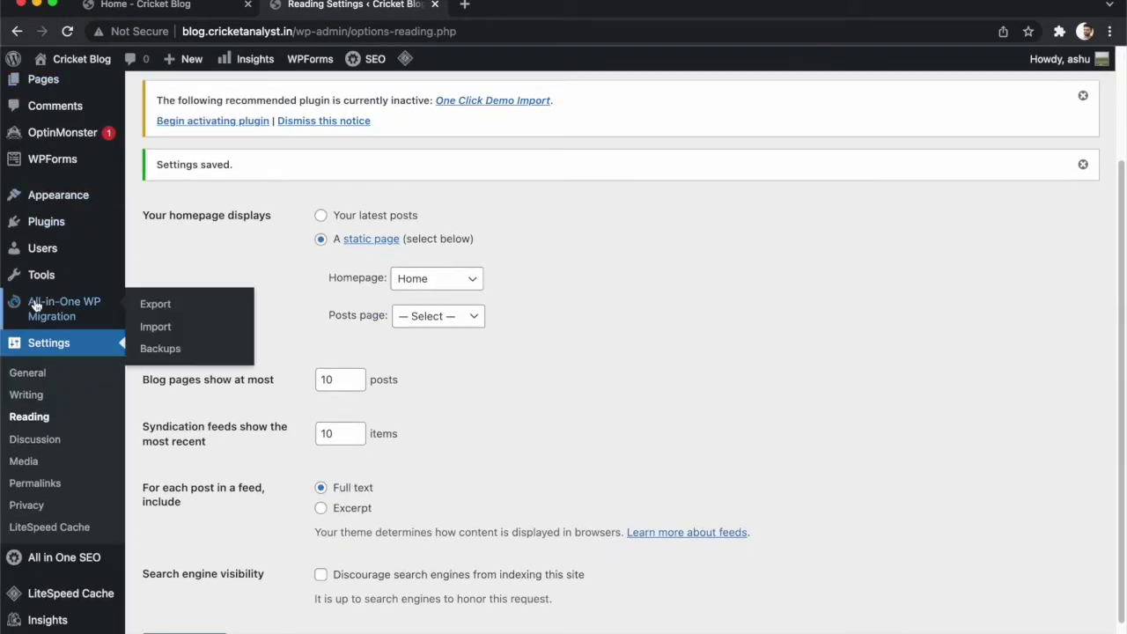
scroll(36, 305, "down", 1)
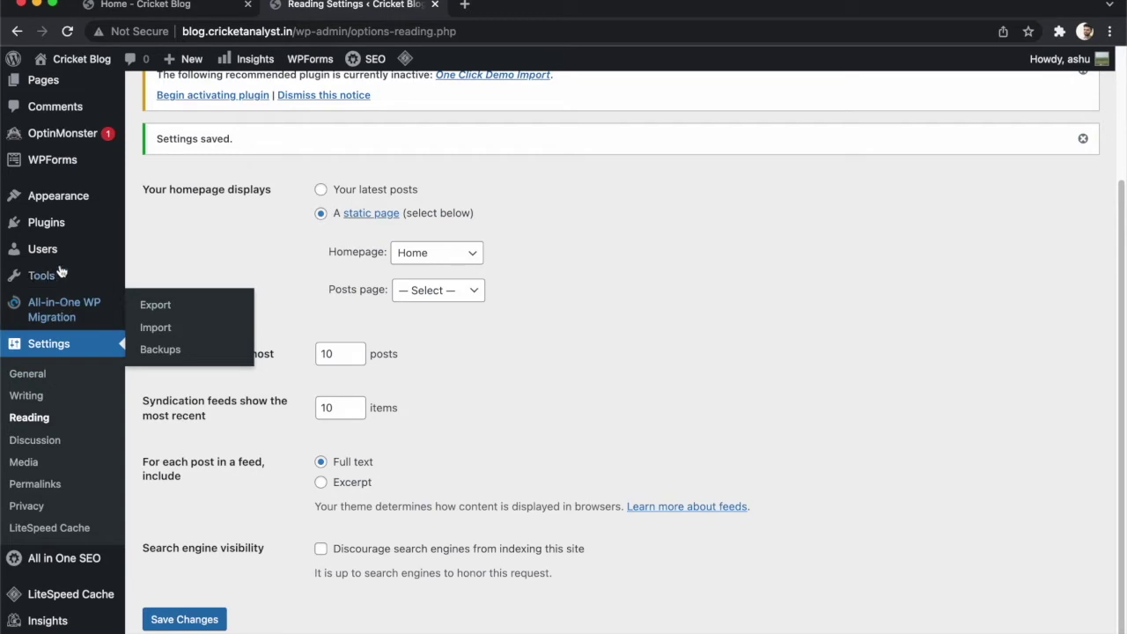
mouse_move(59, 251)
mouse_move(44, 224)
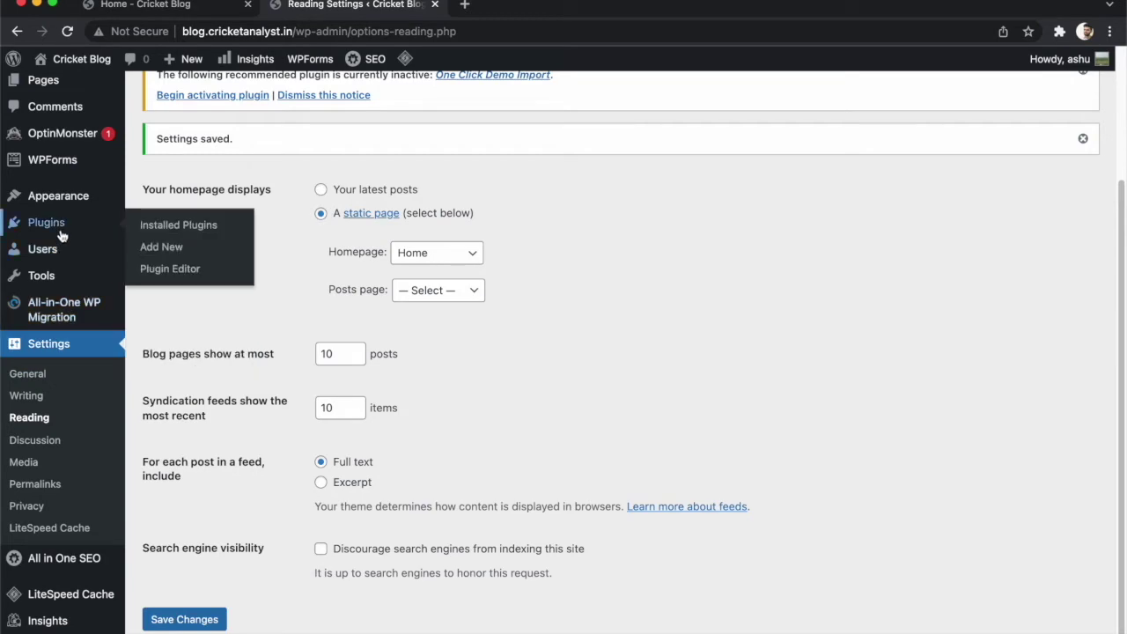
left_click(186, 231)
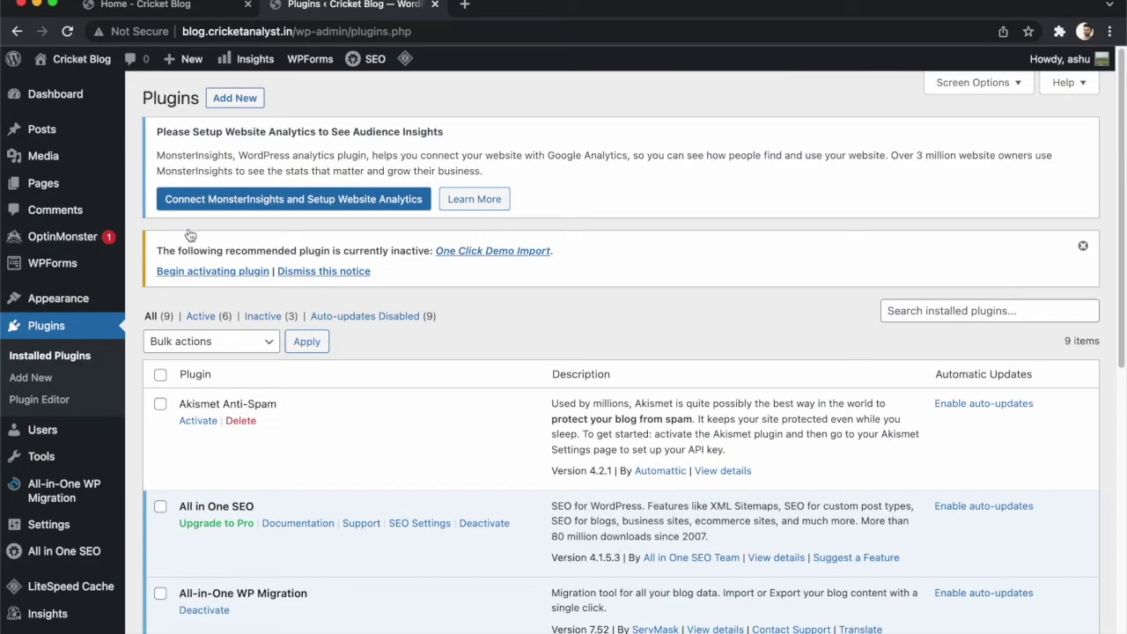
scroll(476, 511, "down", 10)
left_click(188, 340)
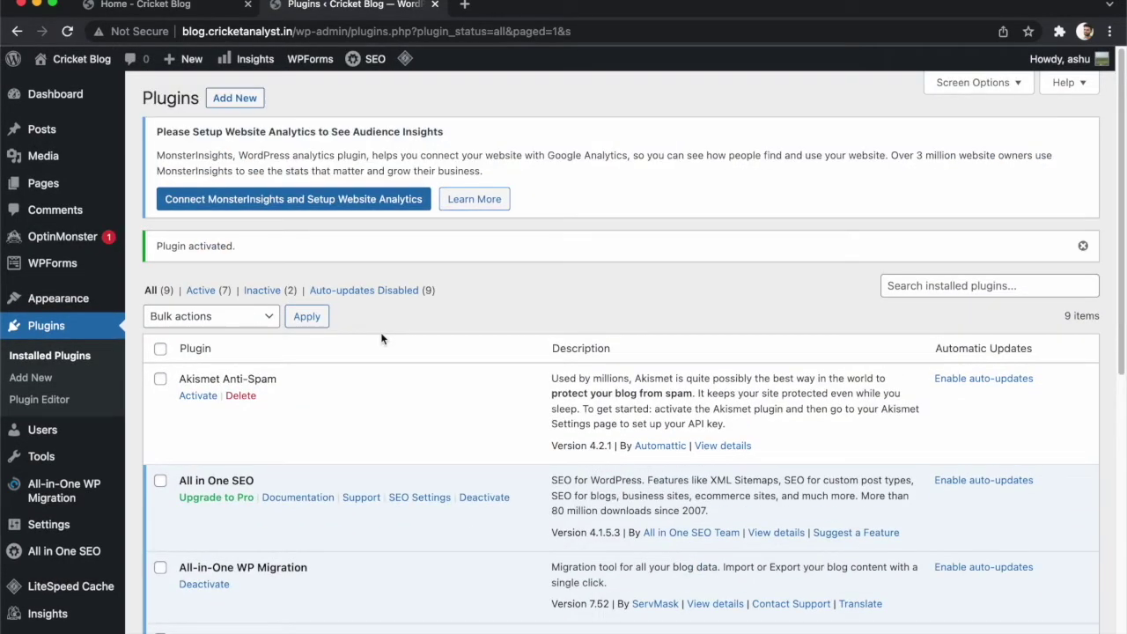
- Open the Import Demo Data page and examine the NewsCard theme details and the manual demo file import options
scroll(380, 339, "down", 5)
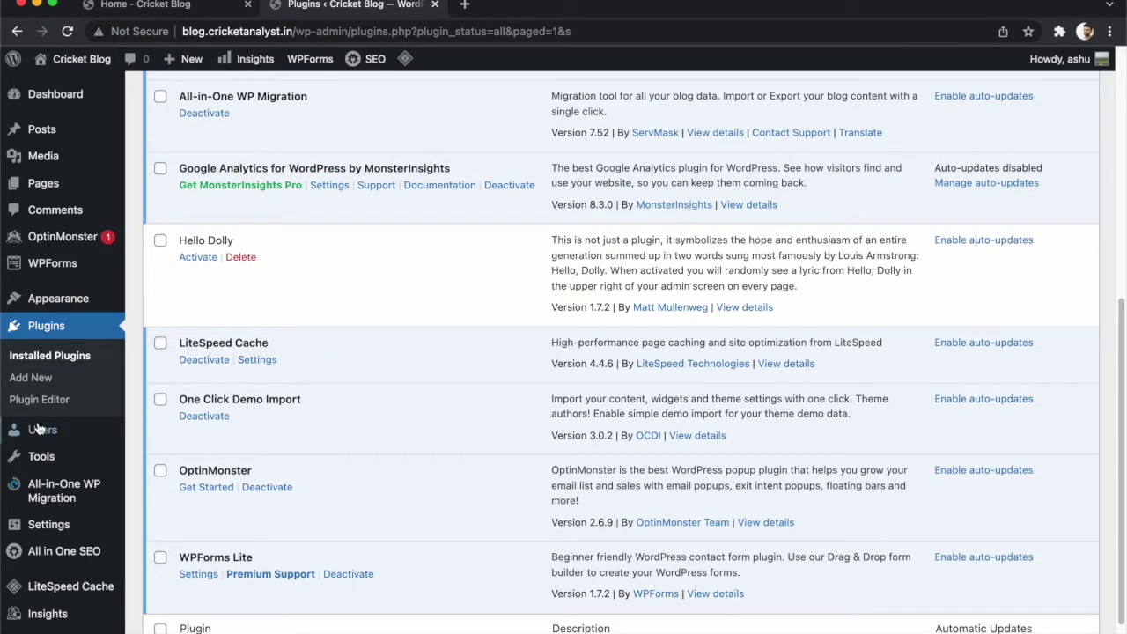
scroll(264, 440, "down", 2)
mouse_move(48, 528)
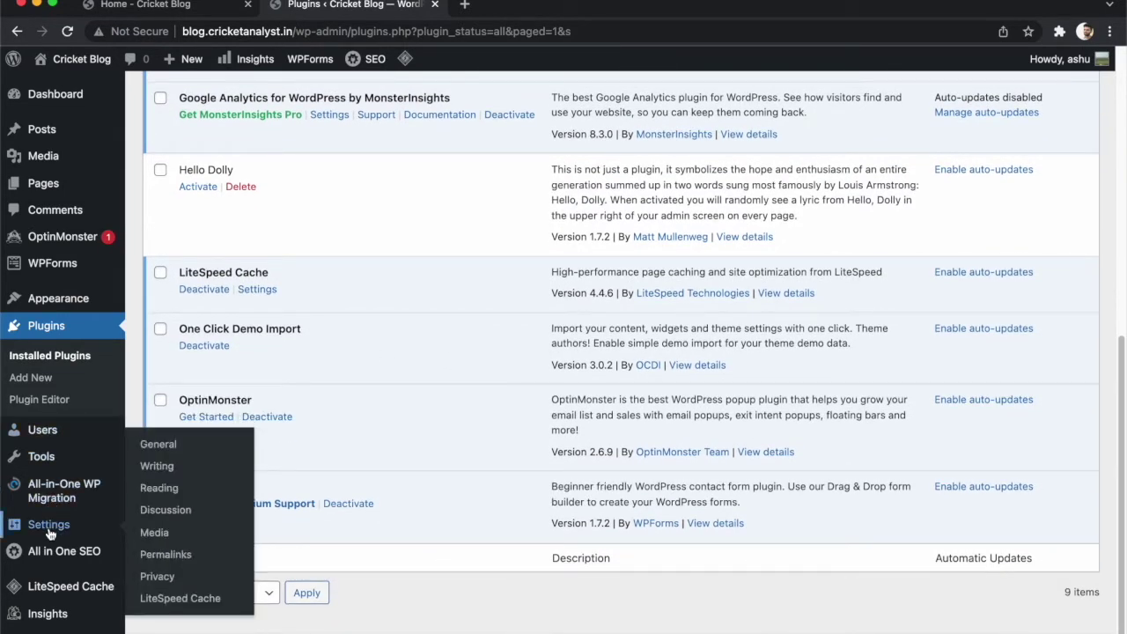
mouse_move(71, 301)
left_click(174, 442)
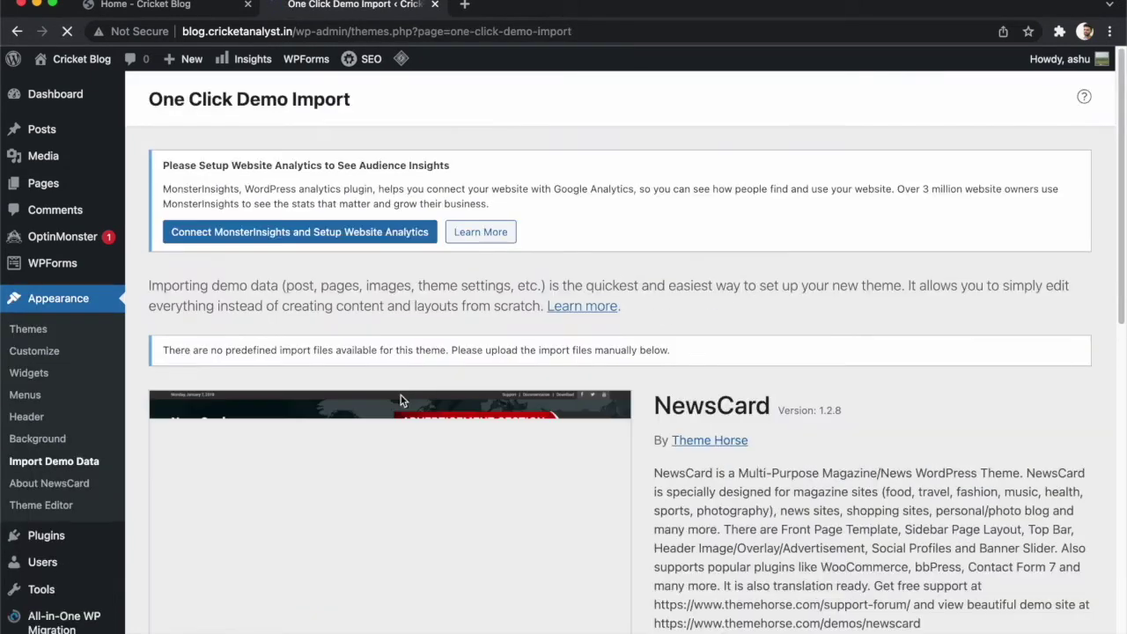
scroll(401, 400, "down", 1)
scroll(401, 399, "down", 10)
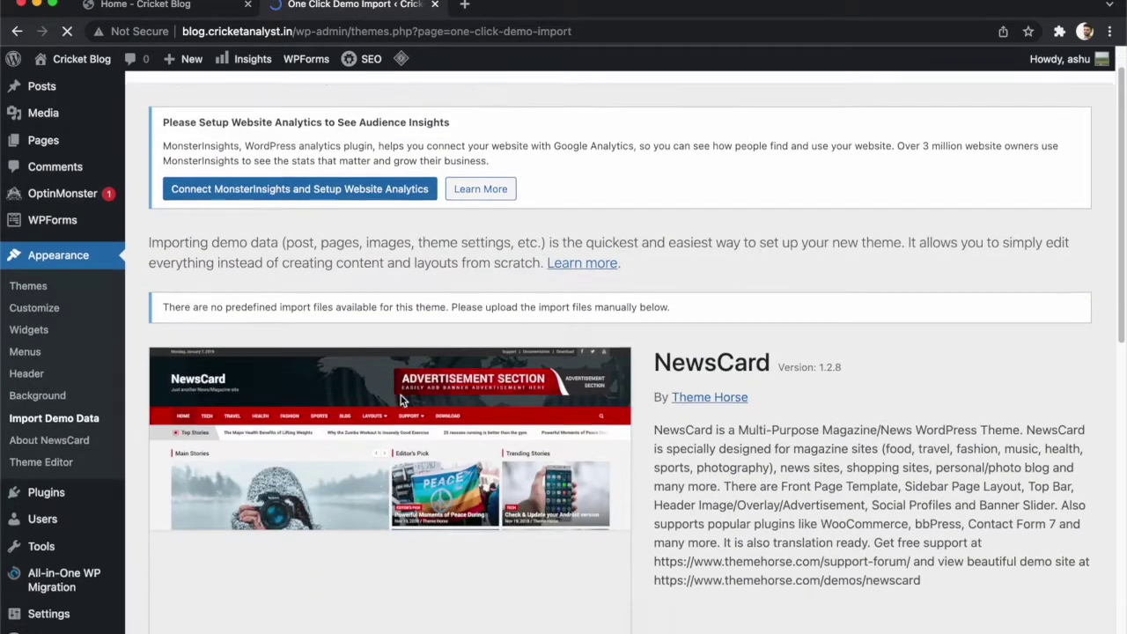
scroll(370, 384, "up", 5)
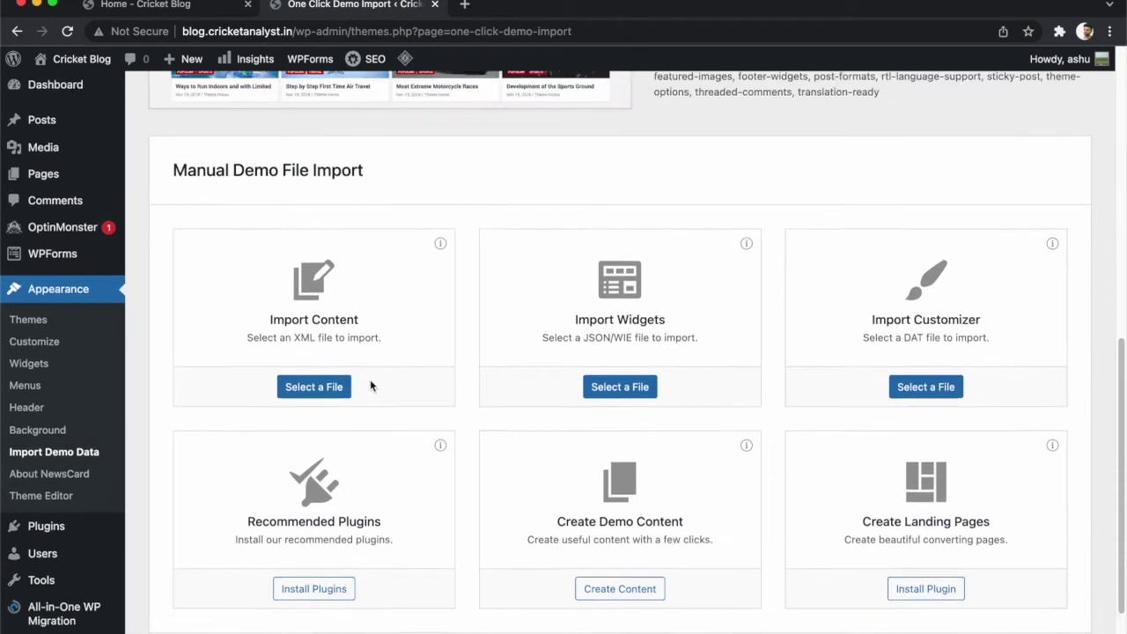
scroll(370, 387, "up", 5)
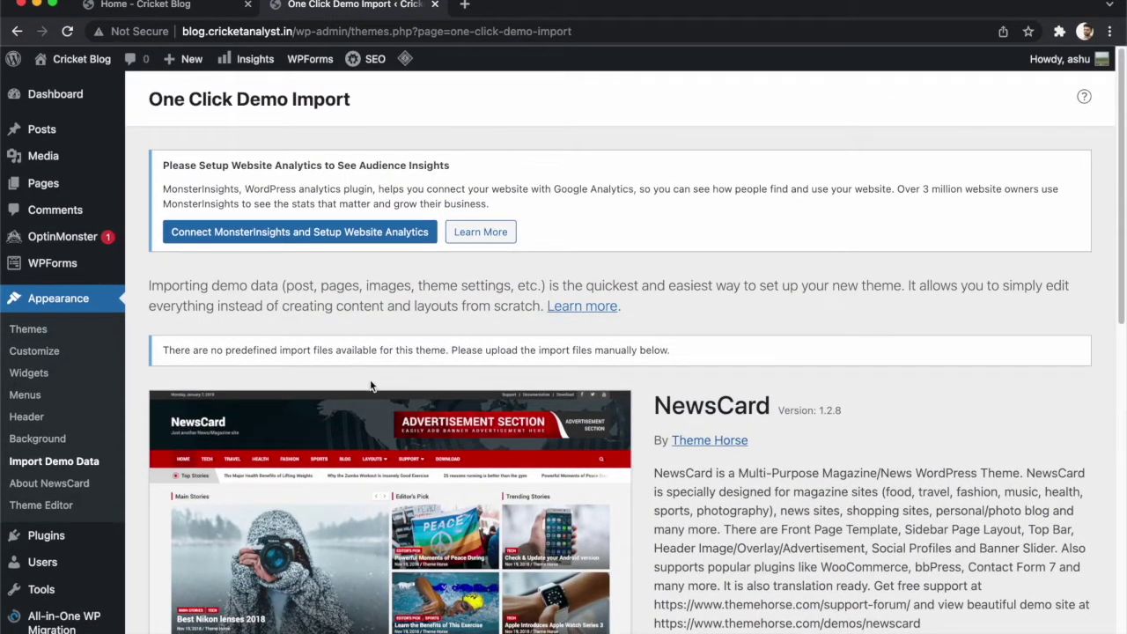
scroll(369, 385, "down", 10)
scroll(369, 386, "up", 3)
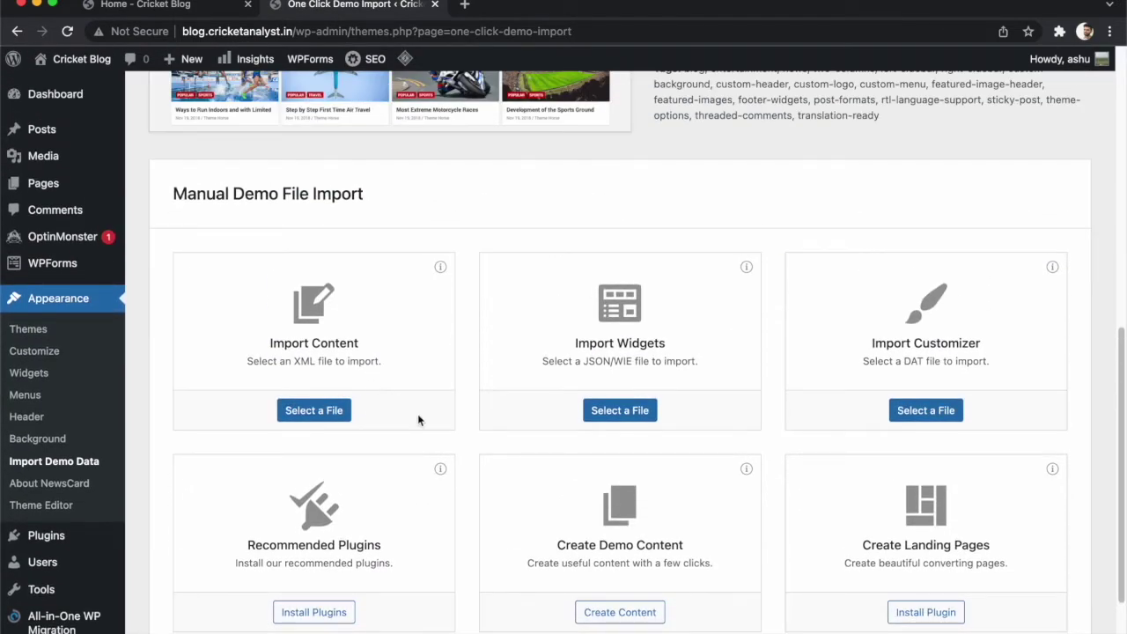
scroll(417, 419, "down", 2)
- From the recommended plugins, install and activate Custom Landing Pages by SeedProd and Smash Balloon Social Photo Feed
left_click(278, 477)
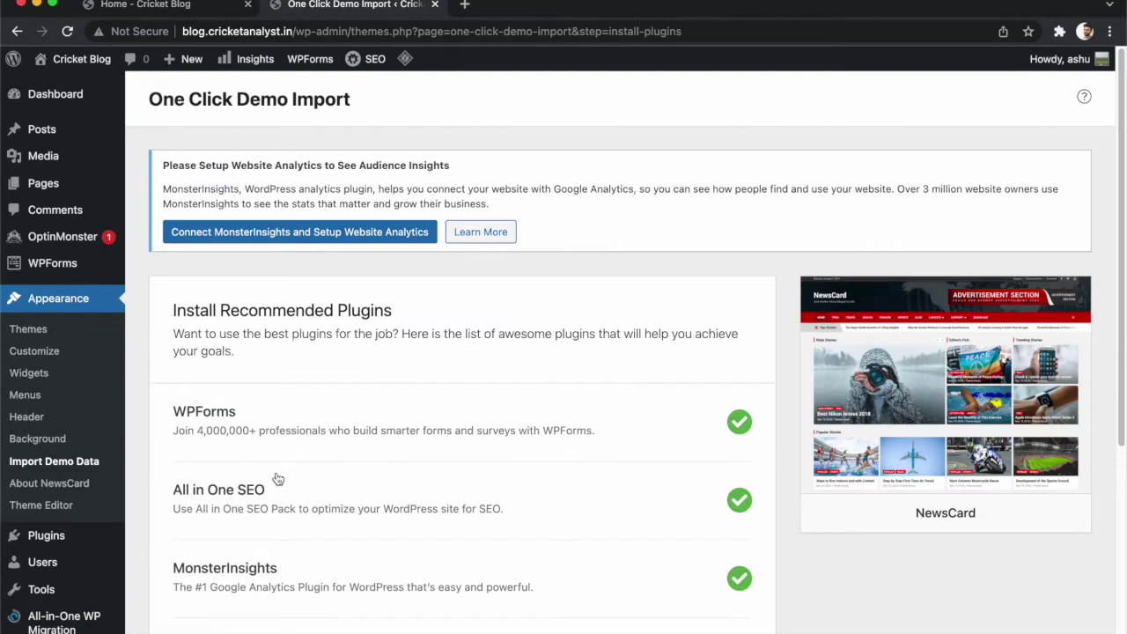
scroll(278, 478, "down", 5)
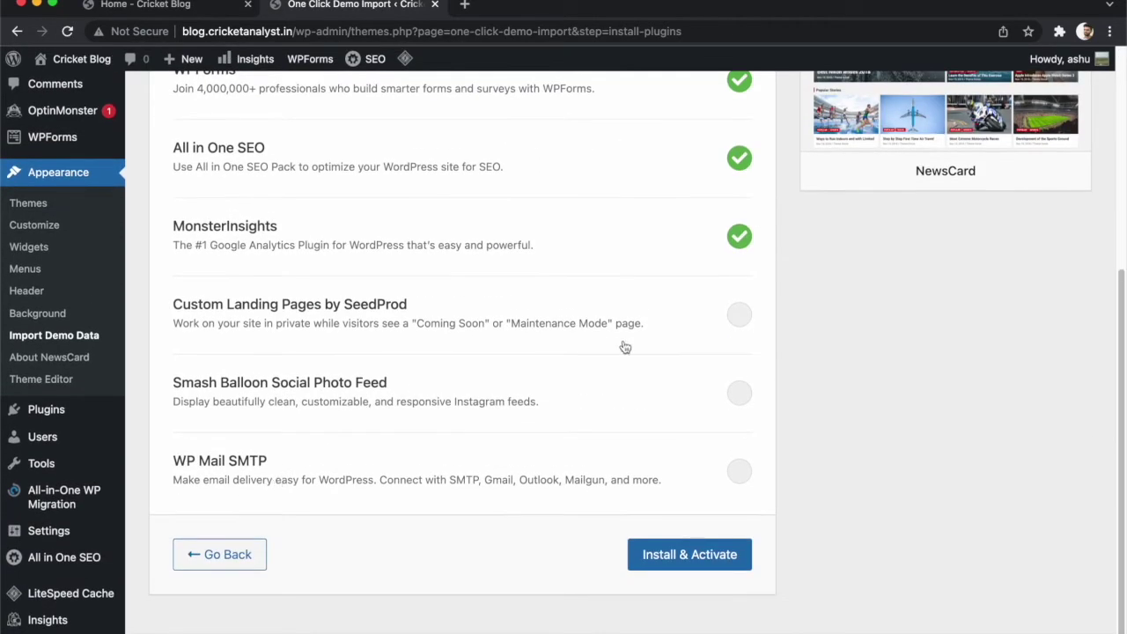
left_click(739, 317)
left_click(743, 396)
scroll(508, 349, "up", 5)
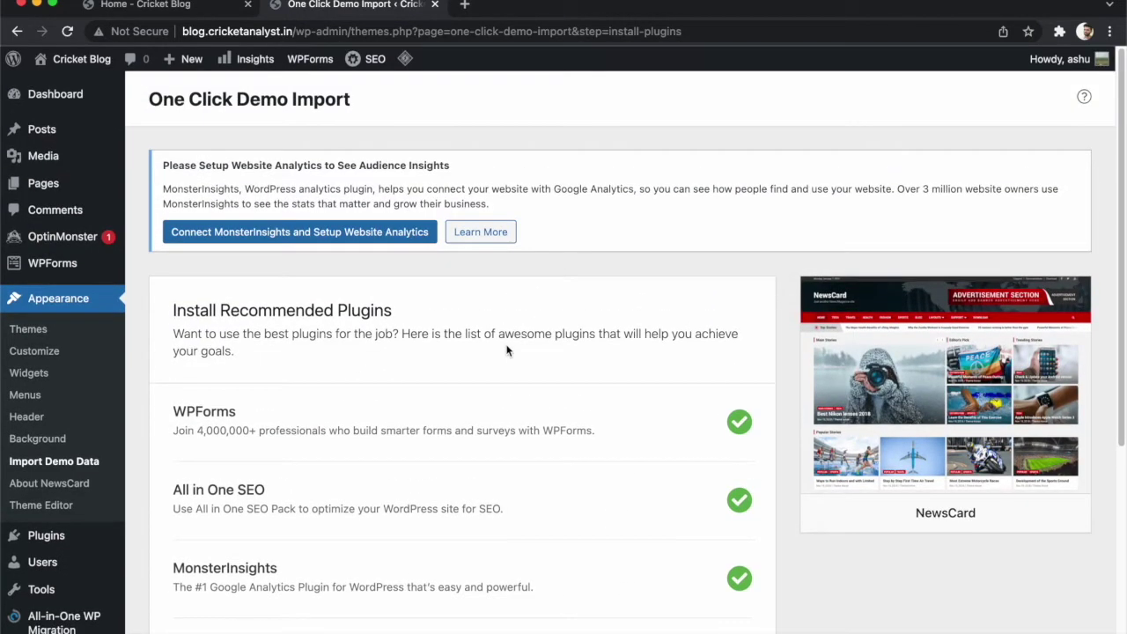
scroll(508, 351, "down", 5)
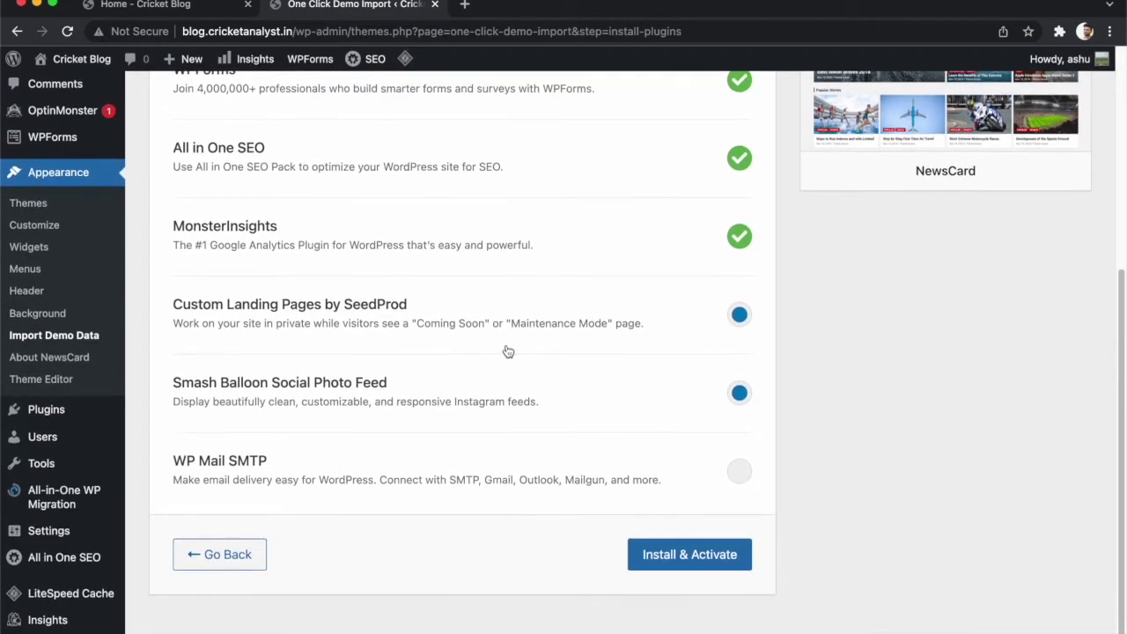
left_click(654, 558)
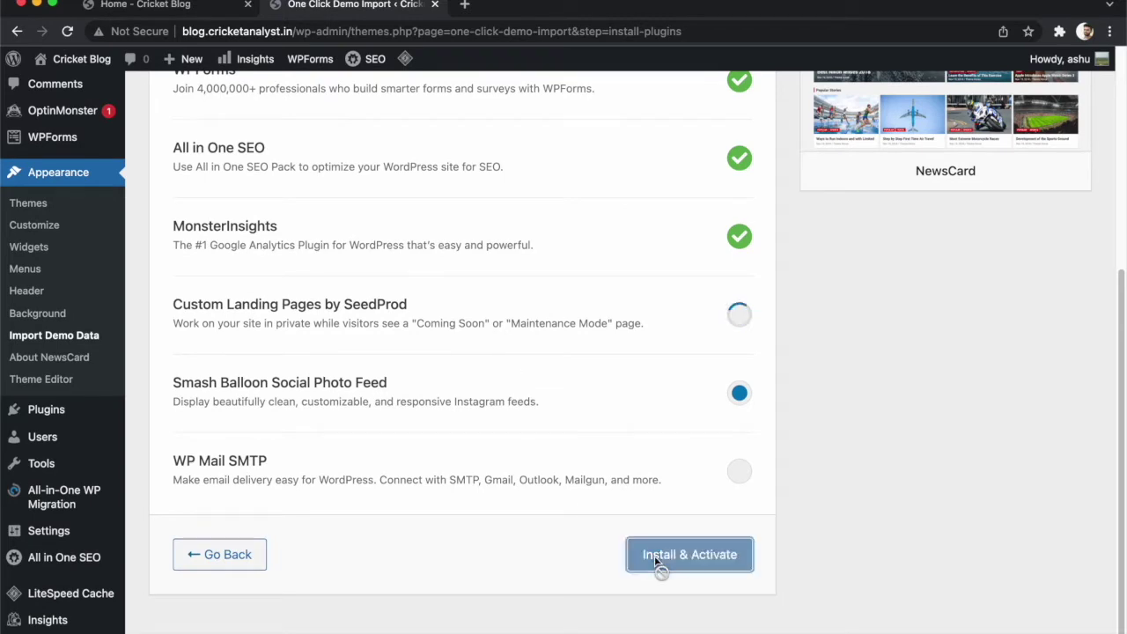
scroll(522, 252, "up", 4)
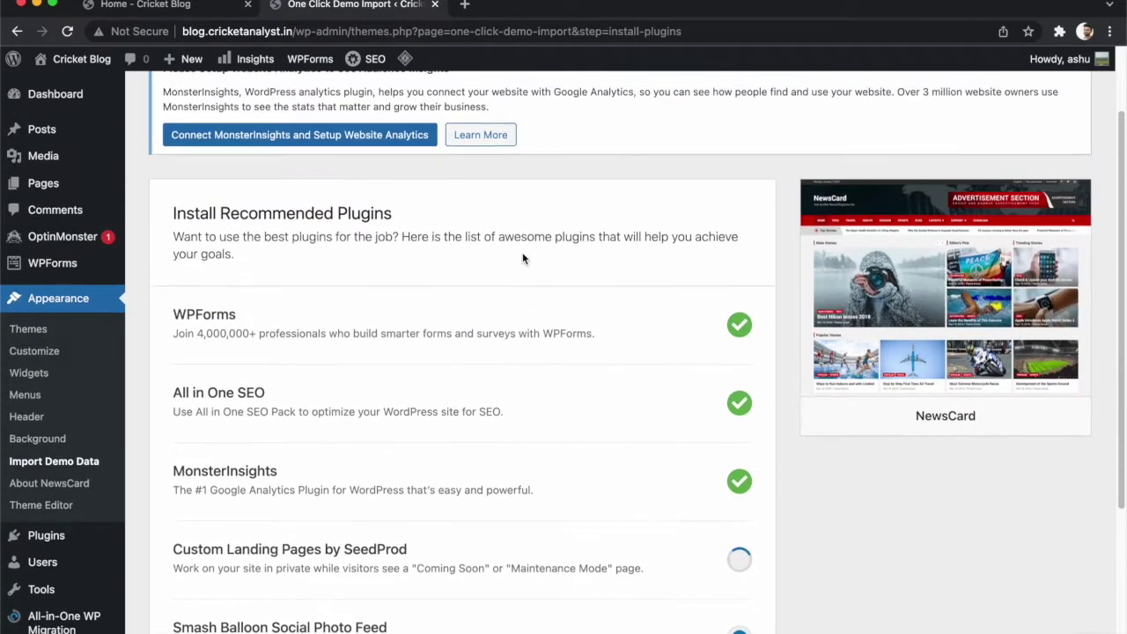
scroll(522, 253, "down", 3)
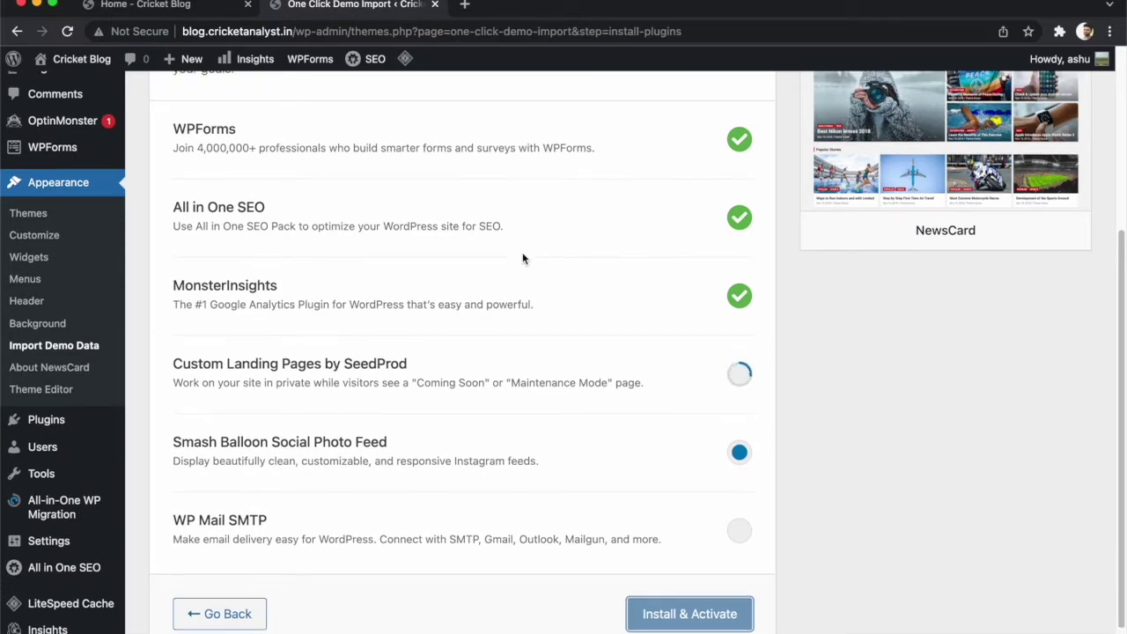
scroll(522, 252, "up", 5)
scroll(522, 251, "down", 6)
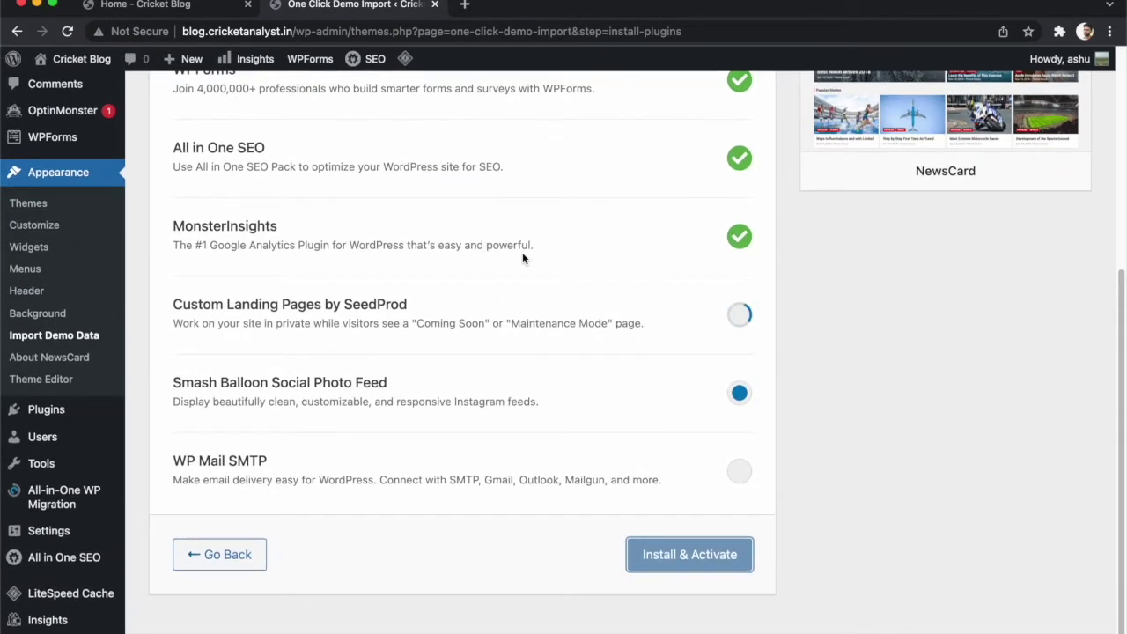
scroll(522, 252, "up", 5)
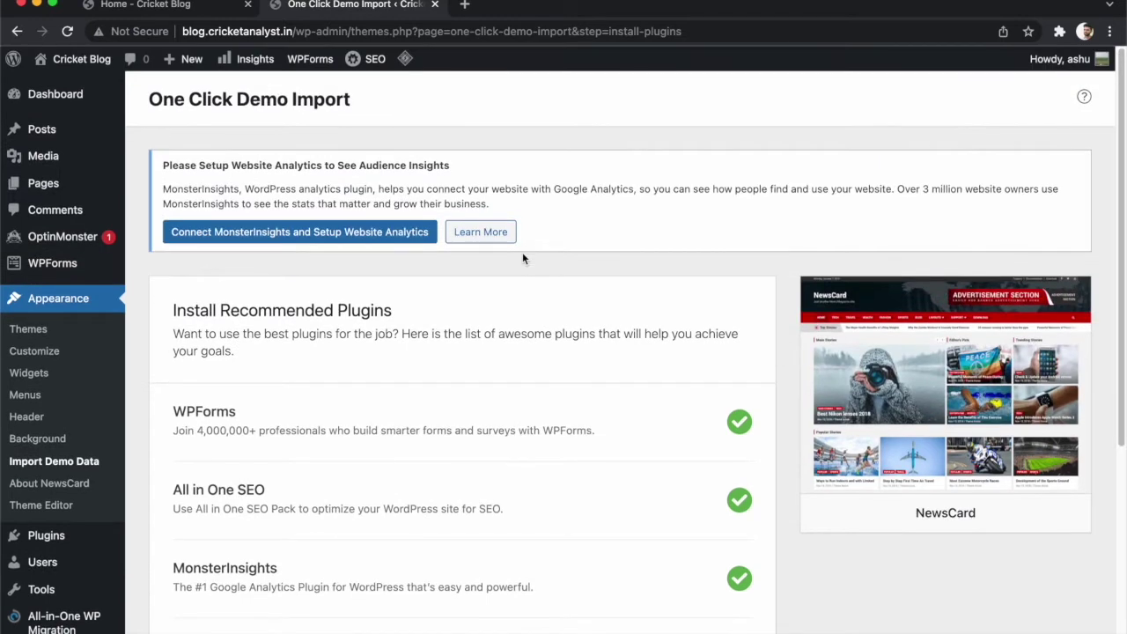
- Reload the public homepage to check its current layout, and return to the recommended plugins page
left_click(180, 8)
left_click(67, 32)
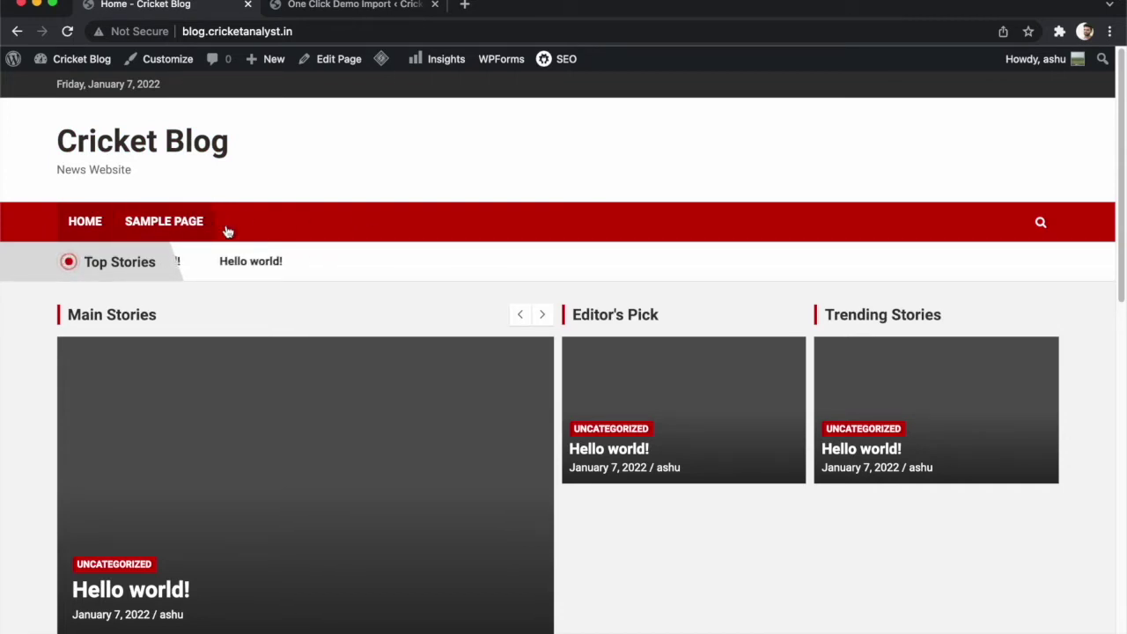
left_click(352, 11)
scroll(467, 361, "down", 2)
scroll(466, 365, "down", 3)
scroll(466, 365, "up", 4)
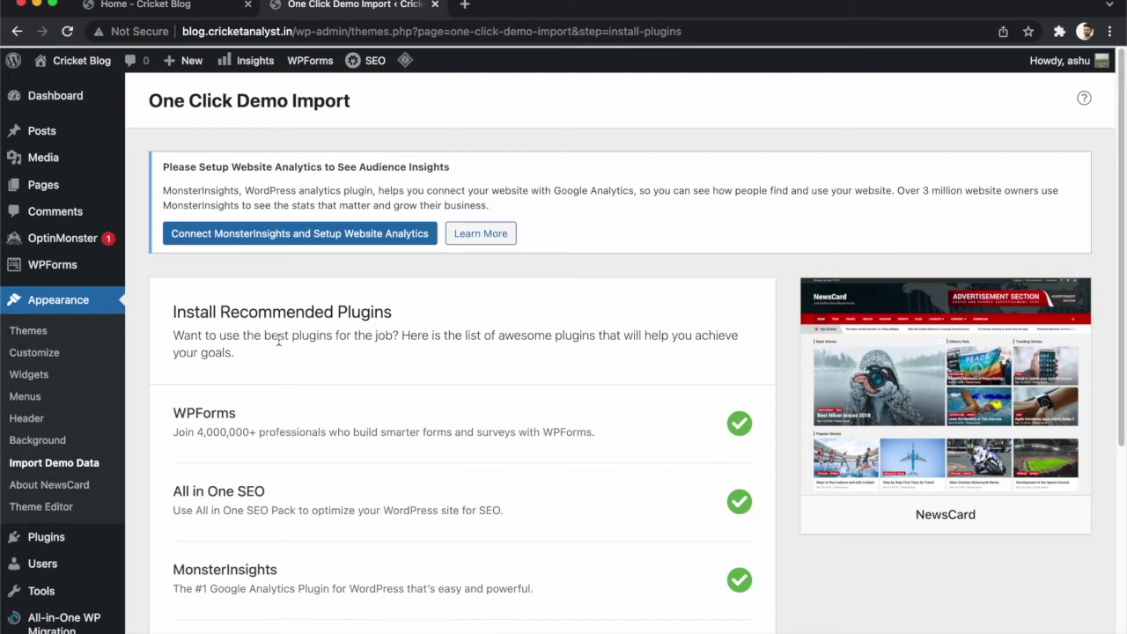
- Open the post categories page and add a new category named Tech with no parent category
mouse_move(51, 175)
mouse_move(39, 130)
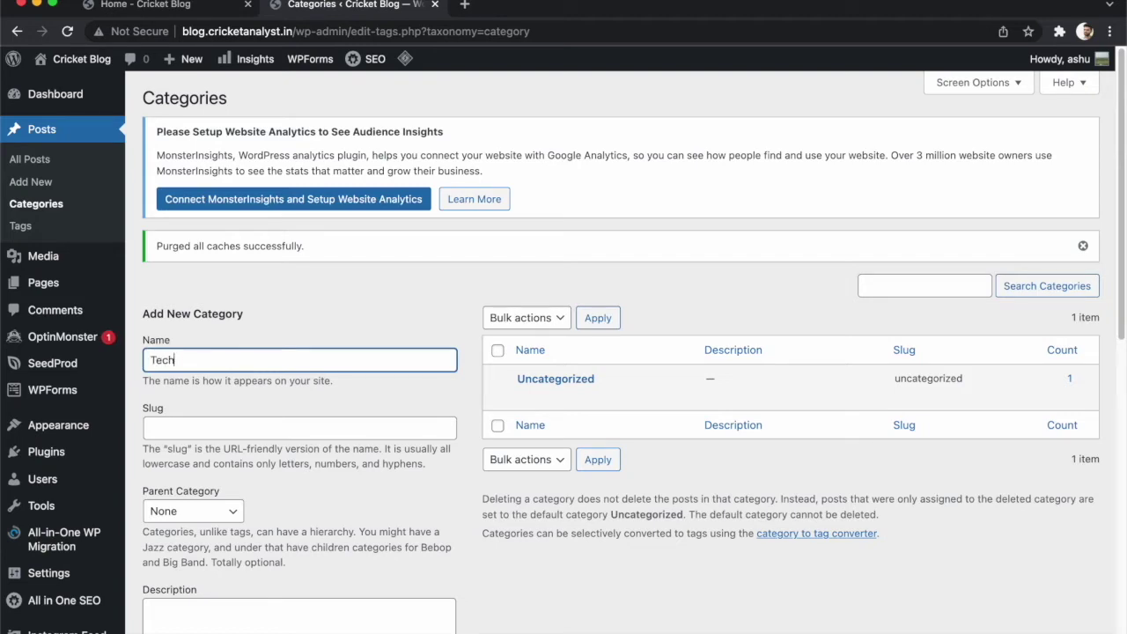
scroll(253, 260, "down", 10)
scroll(254, 260, "up", 5)
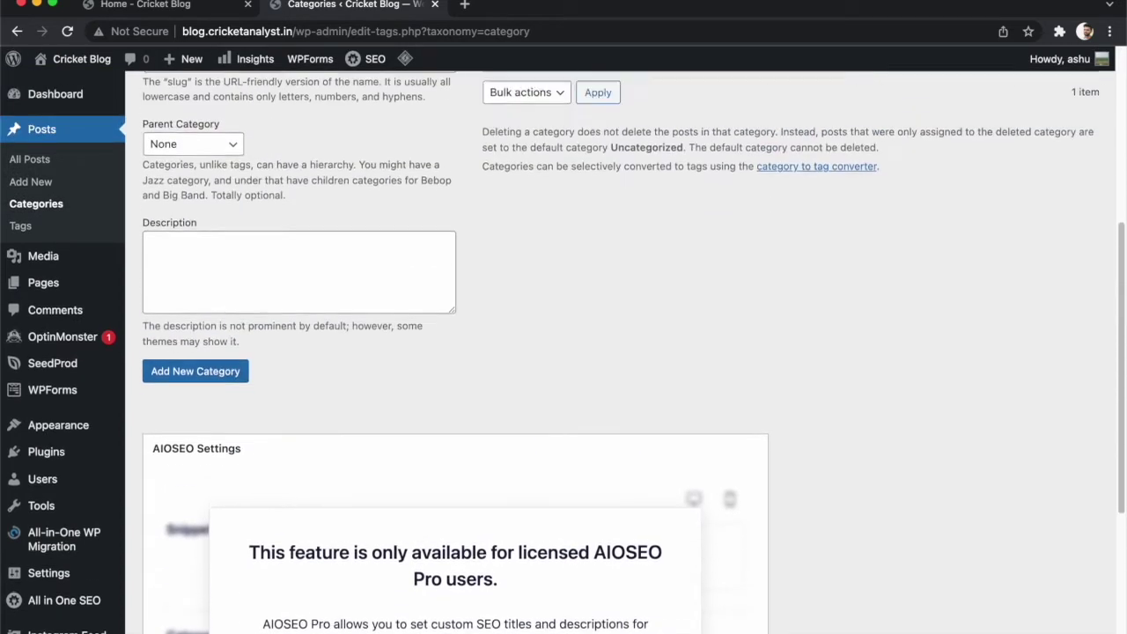
scroll(253, 260, "up", 3)
scroll(254, 261, "down", 2)
left_click(223, 482)
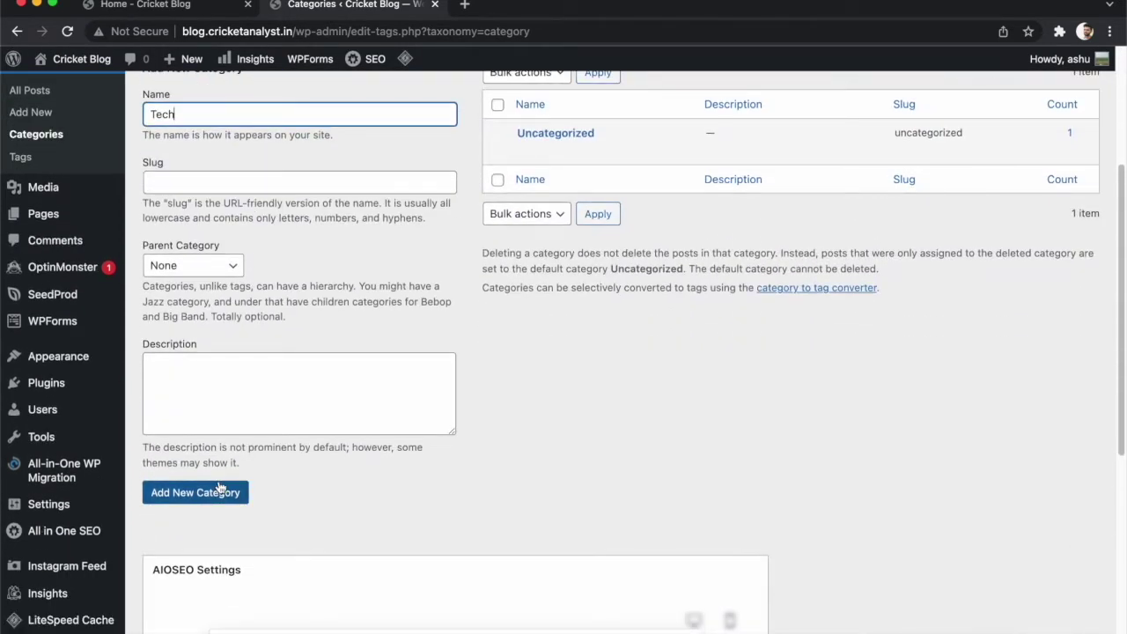
- Add another post category named Fashion
left_click(217, 116)
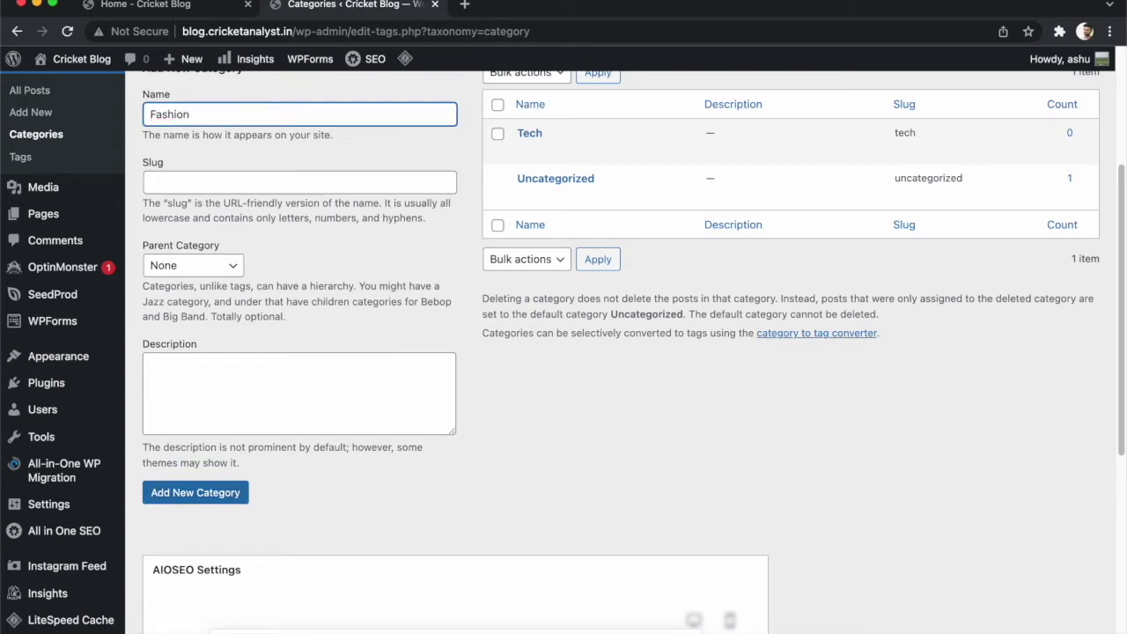
scroll(299, 264, "down", 3)
left_click(230, 368)
- Add a post category named Cricket News
scroll(330, 226, "up", 4)
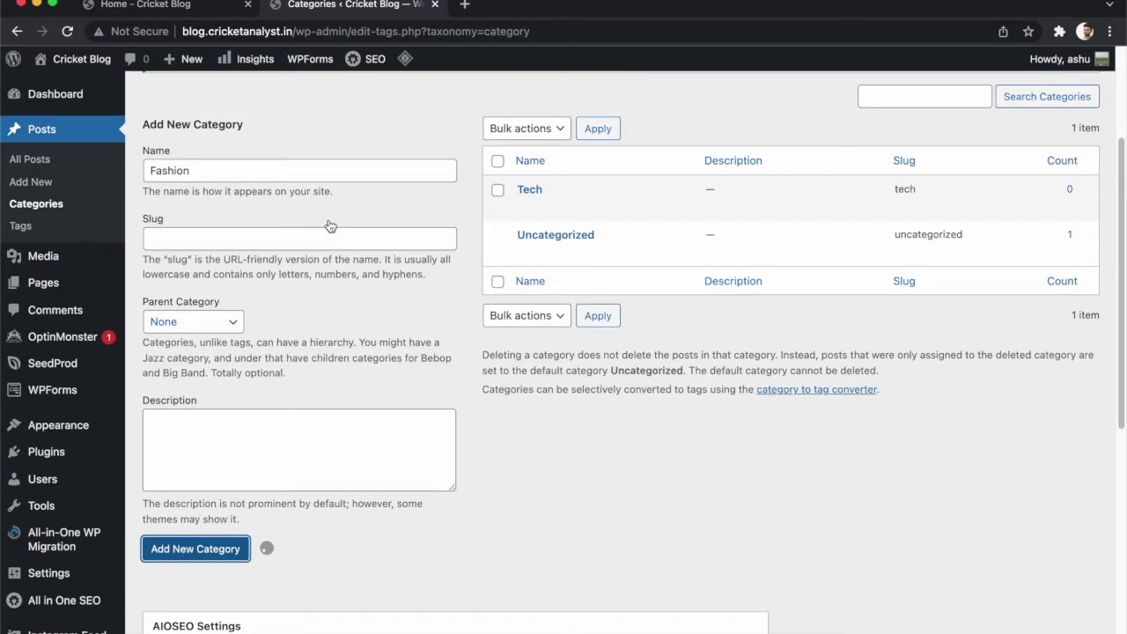
scroll(331, 226, "up", 2)
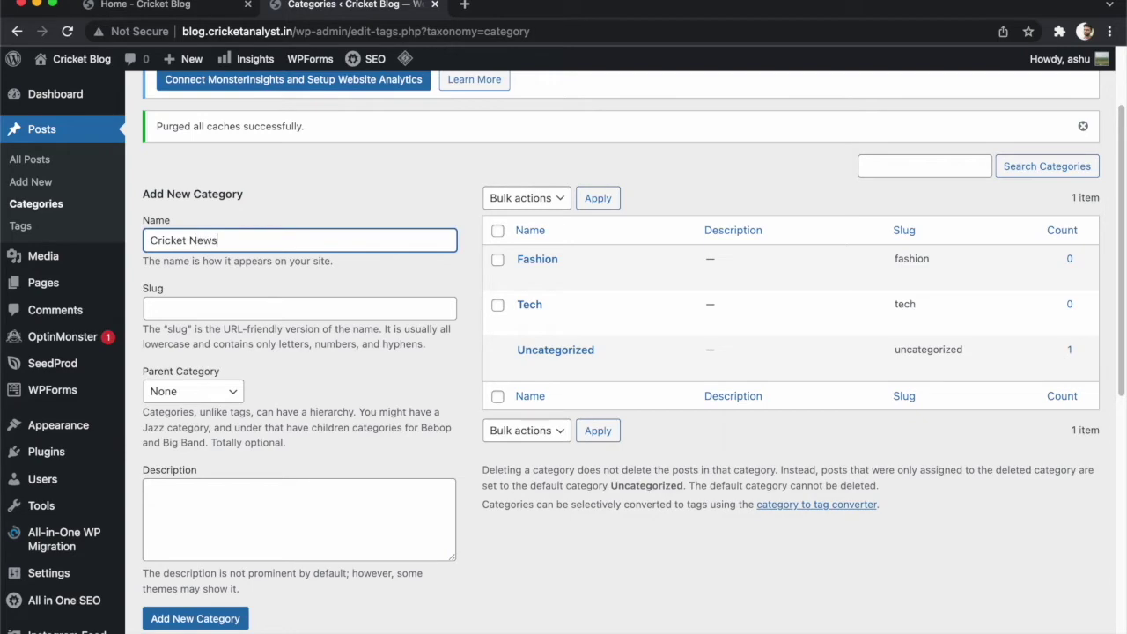
scroll(186, 432, "down", 3)
left_click(240, 432)
- Add a post category named Daily News
scroll(284, 256, "up", 4)
scroll(287, 255, "up", 4)
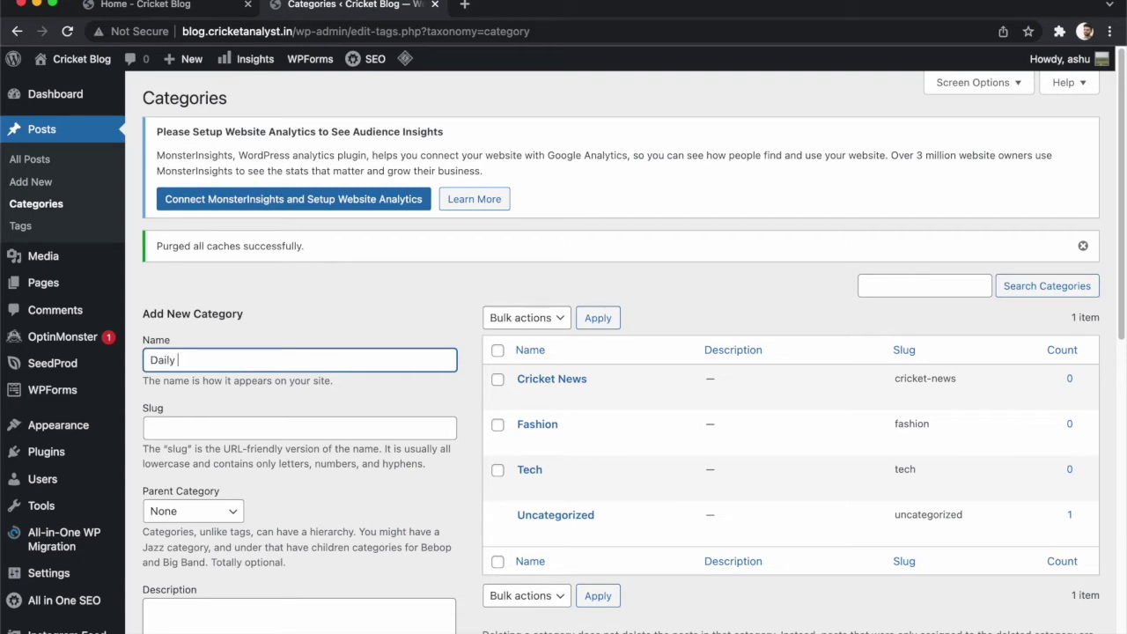
scroll(233, 350, "down", 7)
scroll(234, 309, "up", 2)
left_click(228, 305)
- Review the list of post categories, look at the public homepage's navigation, and return to the categories page
scroll(228, 312, "up", 1)
scroll(227, 312, "up", 3)
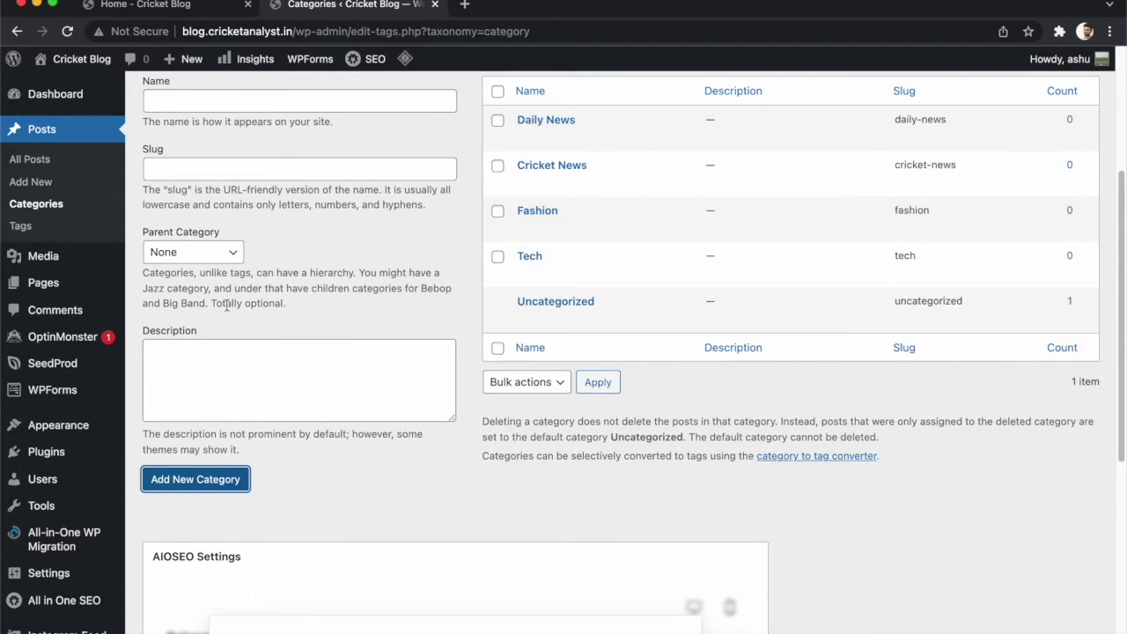
scroll(198, 211, "down", 2)
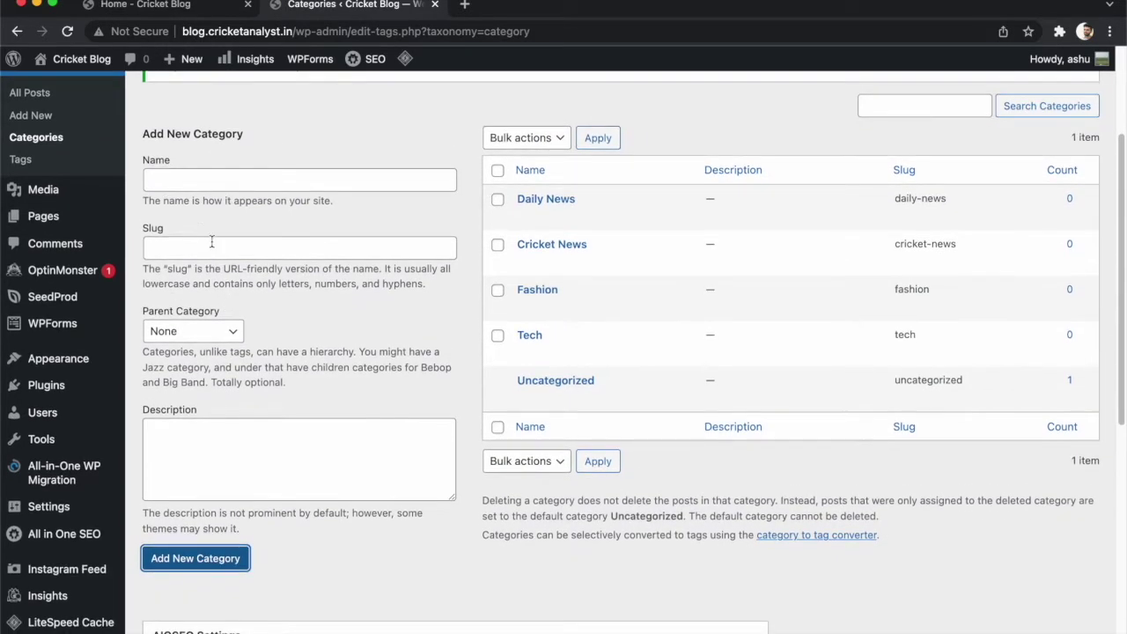
left_click(194, 189)
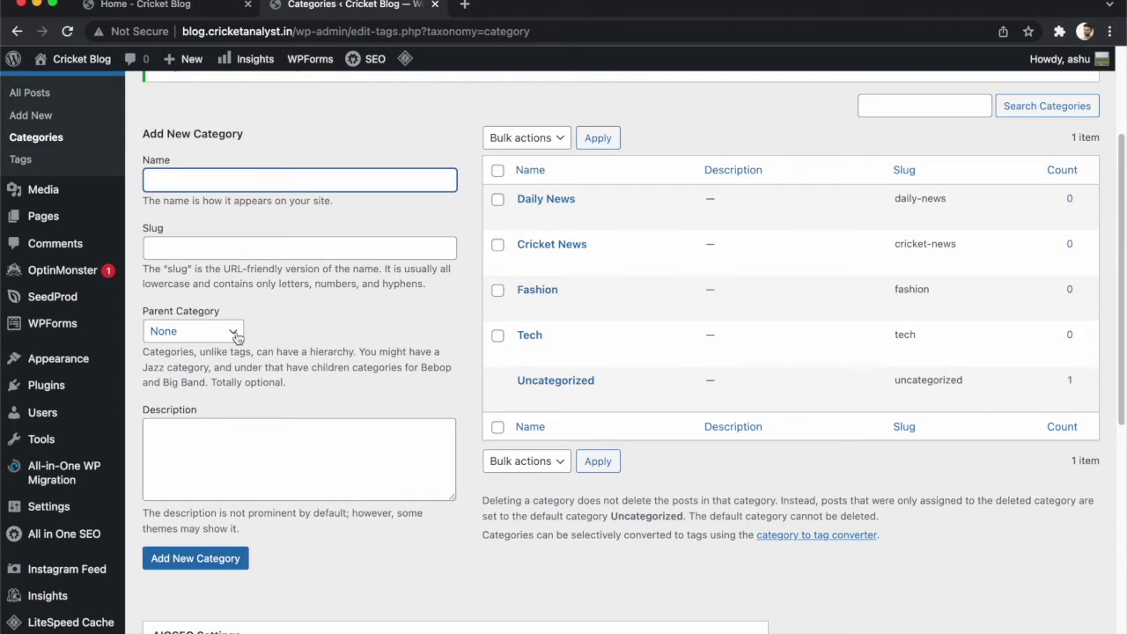
scroll(247, 326, "up", 5)
scroll(291, 299, "down", 5)
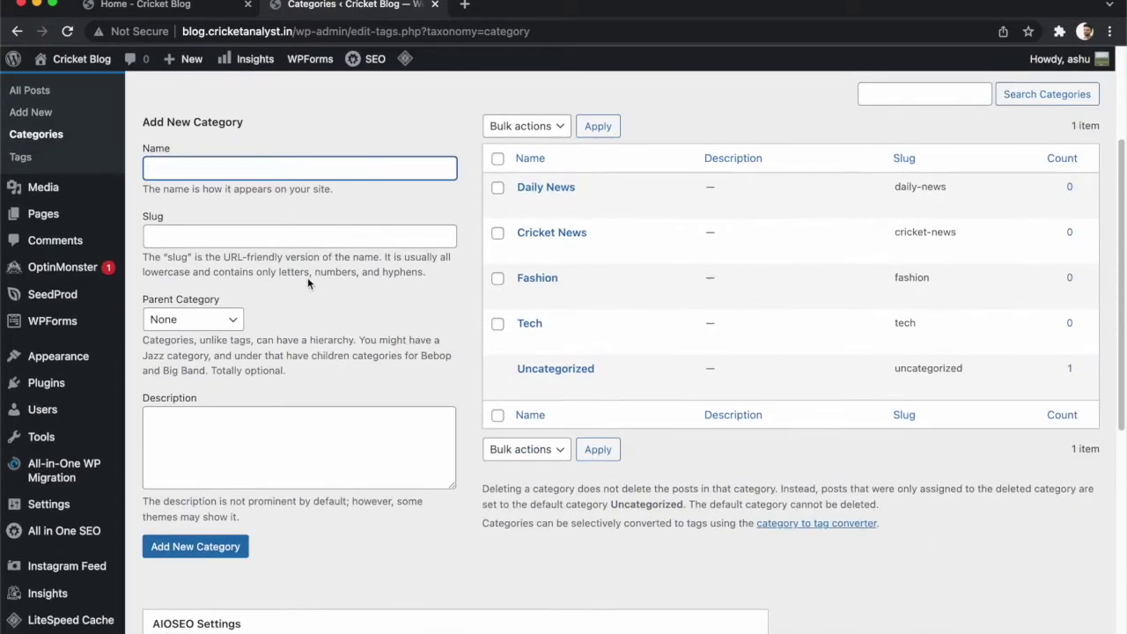
scroll(229, 265, "down", 2)
left_click(176, 5)
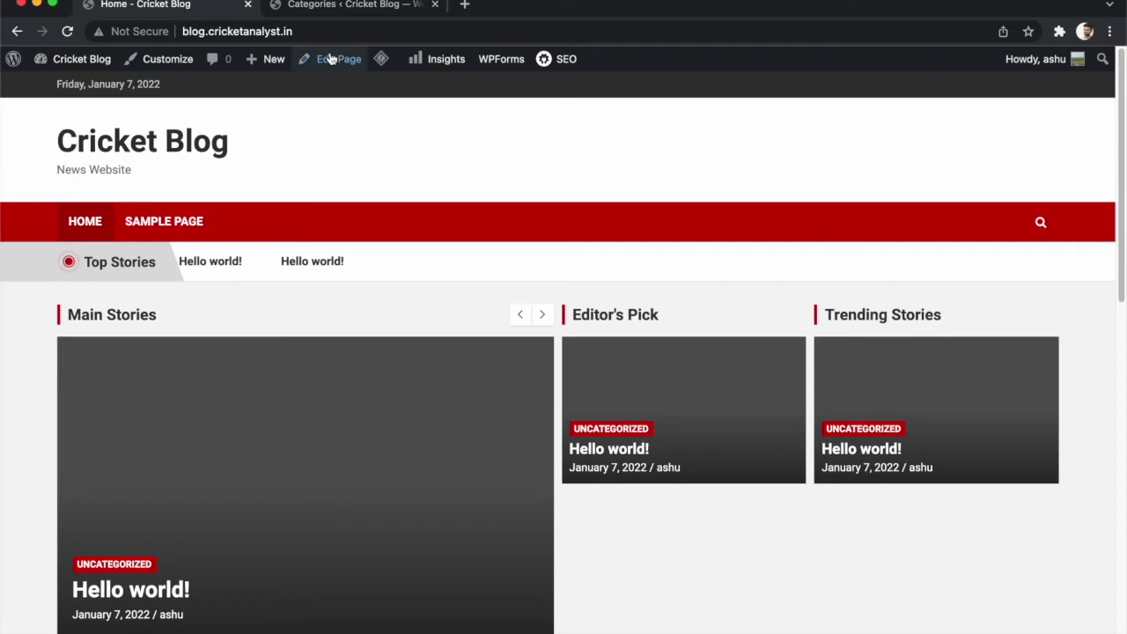
left_click(328, 7)
- Create a navigation menu named Main Menu and assign it to the Primary display location
scroll(294, 382, "down", 3)
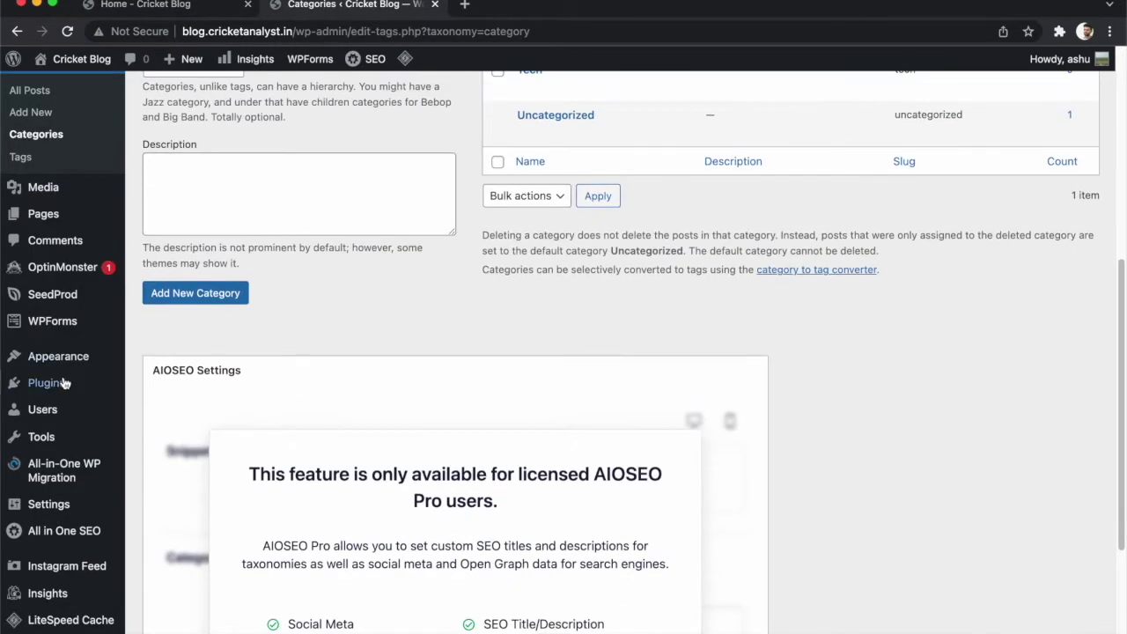
mouse_move(57, 367)
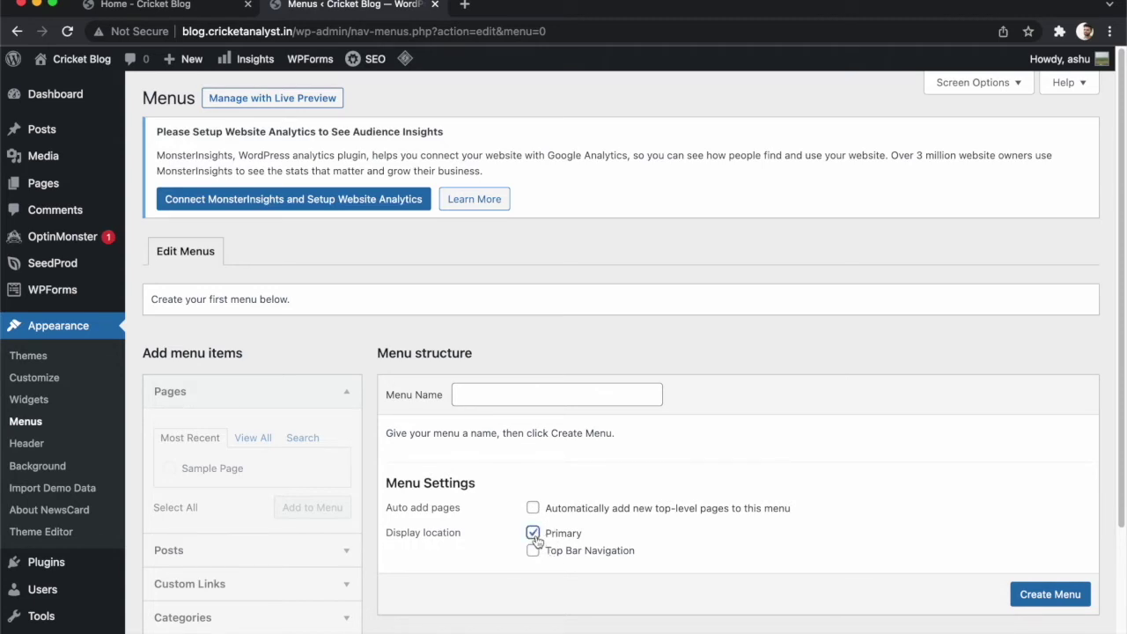
left_click(491, 398)
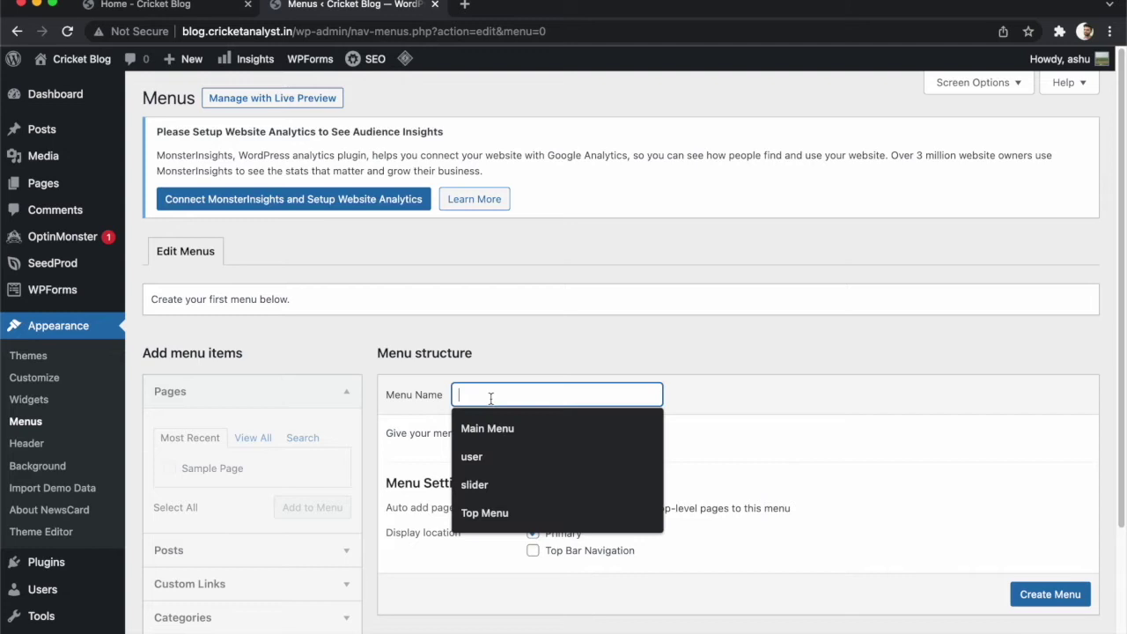
left_click(494, 430)
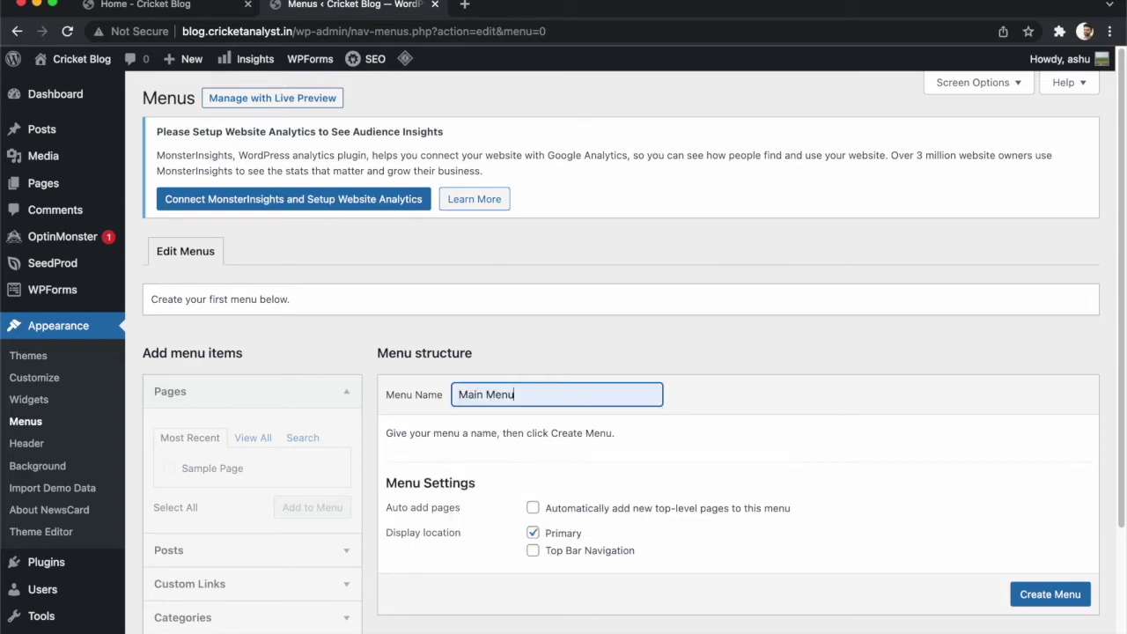
left_click(1039, 596)
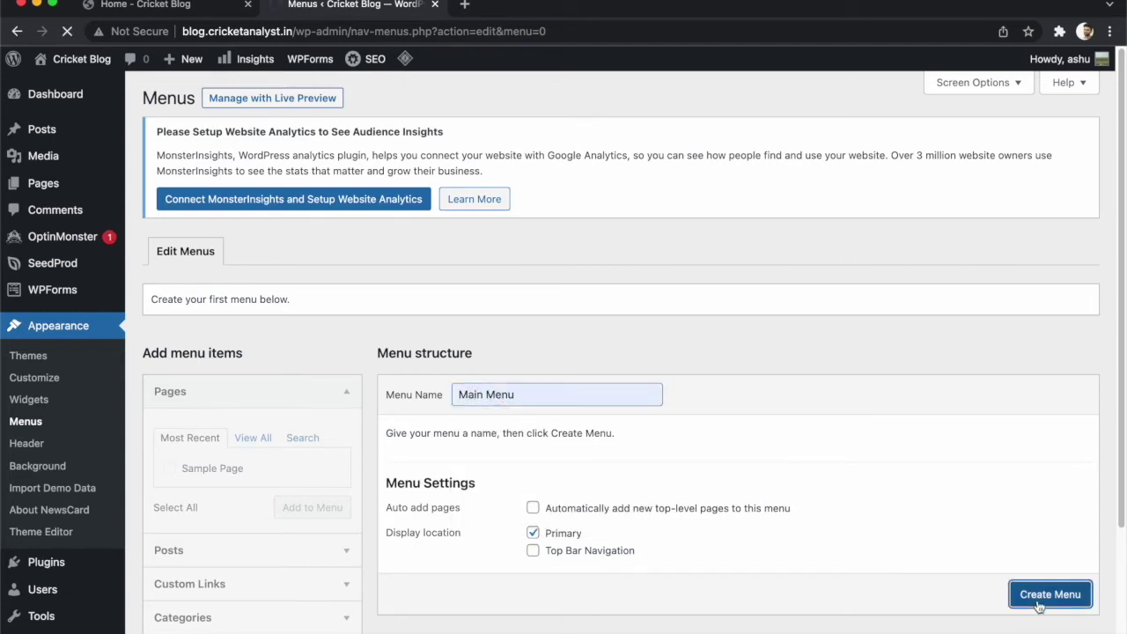
- Add the Cricket News, Daily News, Fashion and Tech categories to Main Menu and save the menu
scroll(607, 498, "down", 3)
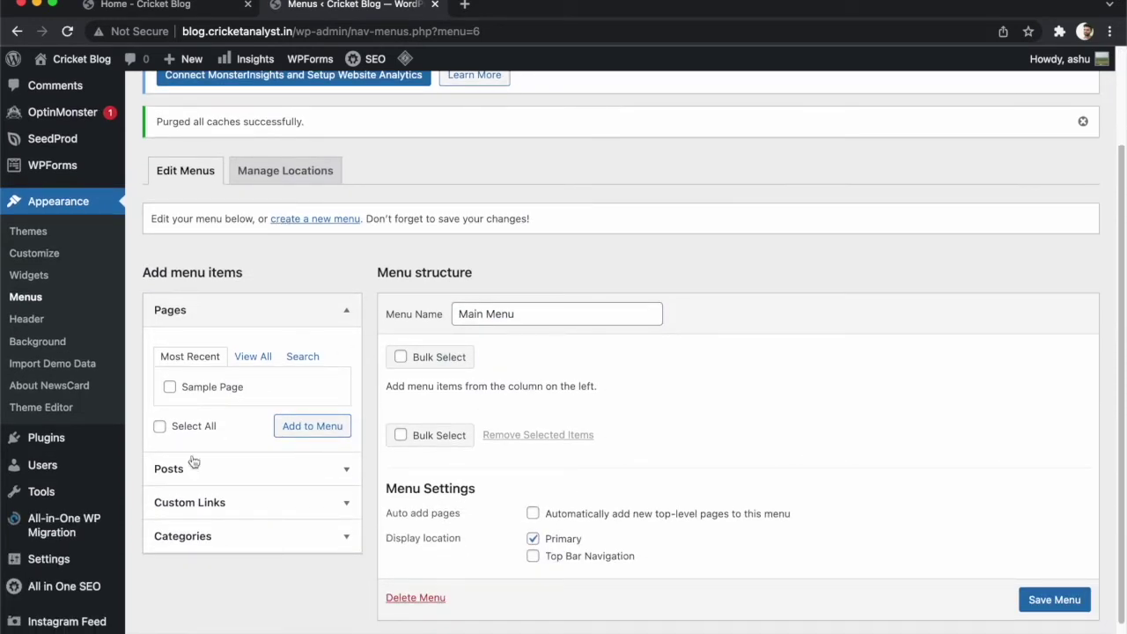
left_click(192, 536)
scroll(193, 528, "down", 1)
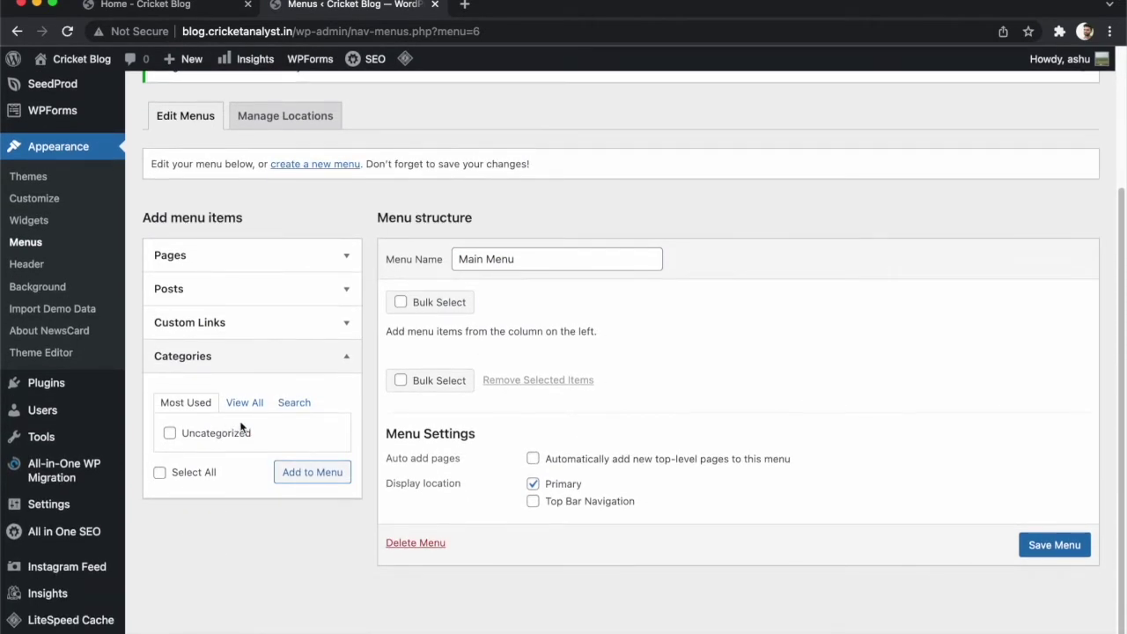
left_click(244, 402)
left_click(169, 433)
left_click(169, 451)
left_click(169, 469)
left_click(169, 488)
left_click(321, 547)
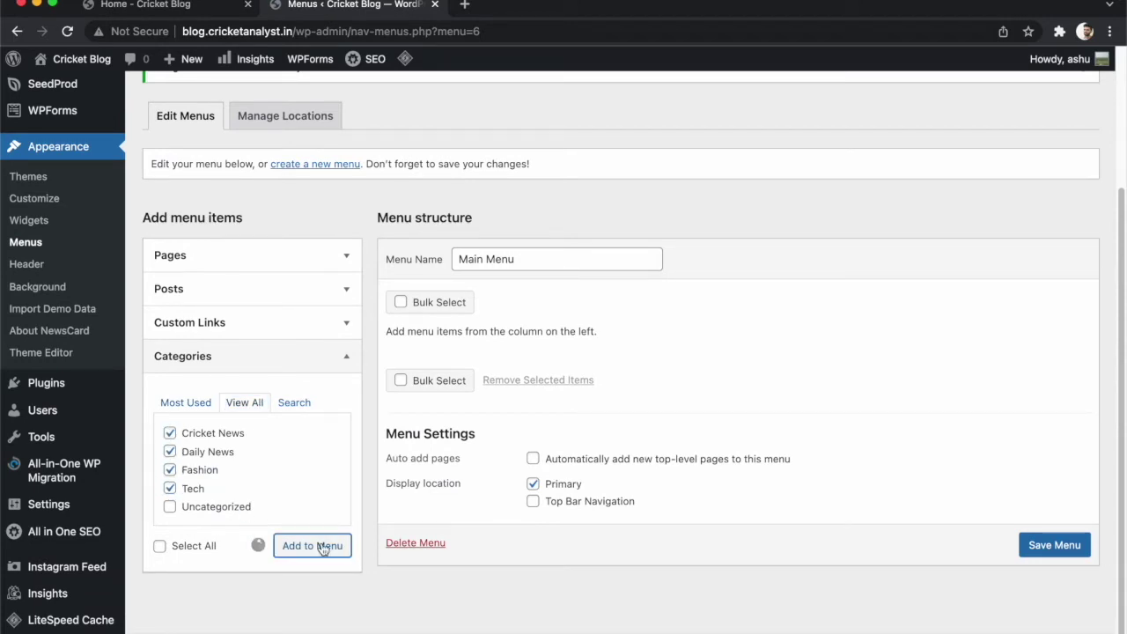
scroll(1001, 563, "down", 3)
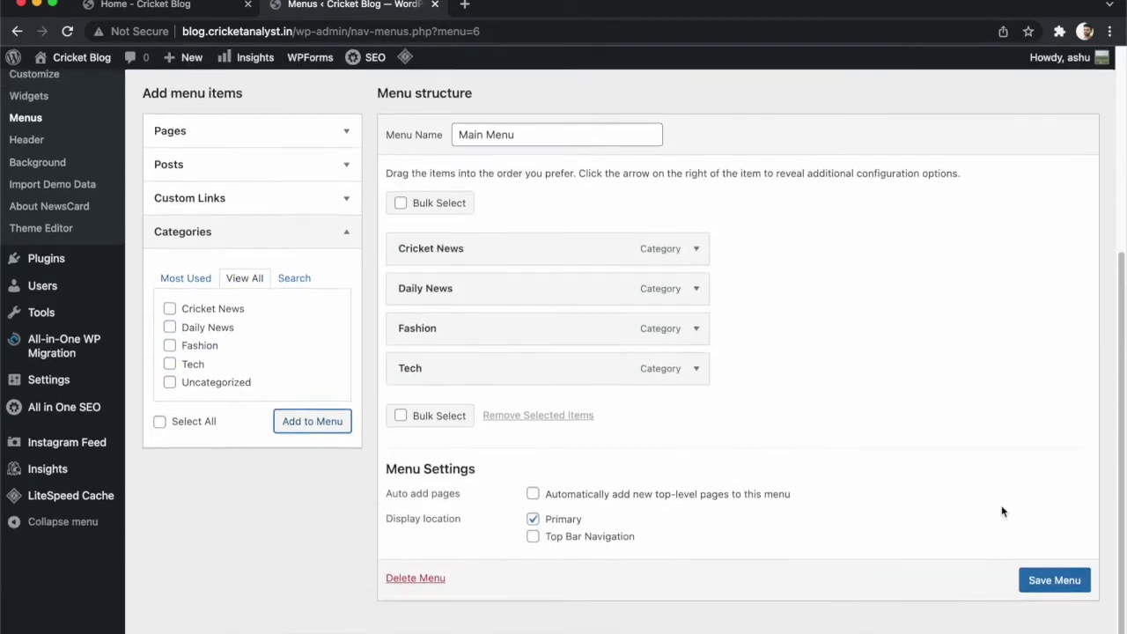
left_click(1065, 584)
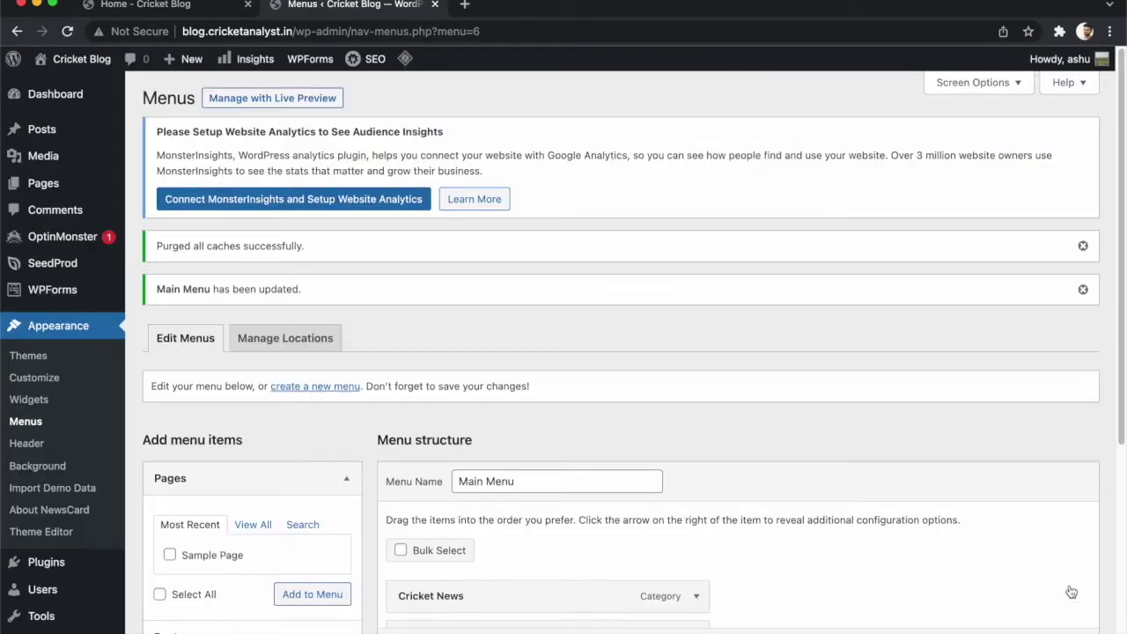
scroll(727, 464, "down", 4)
scroll(695, 460, "up", 4)
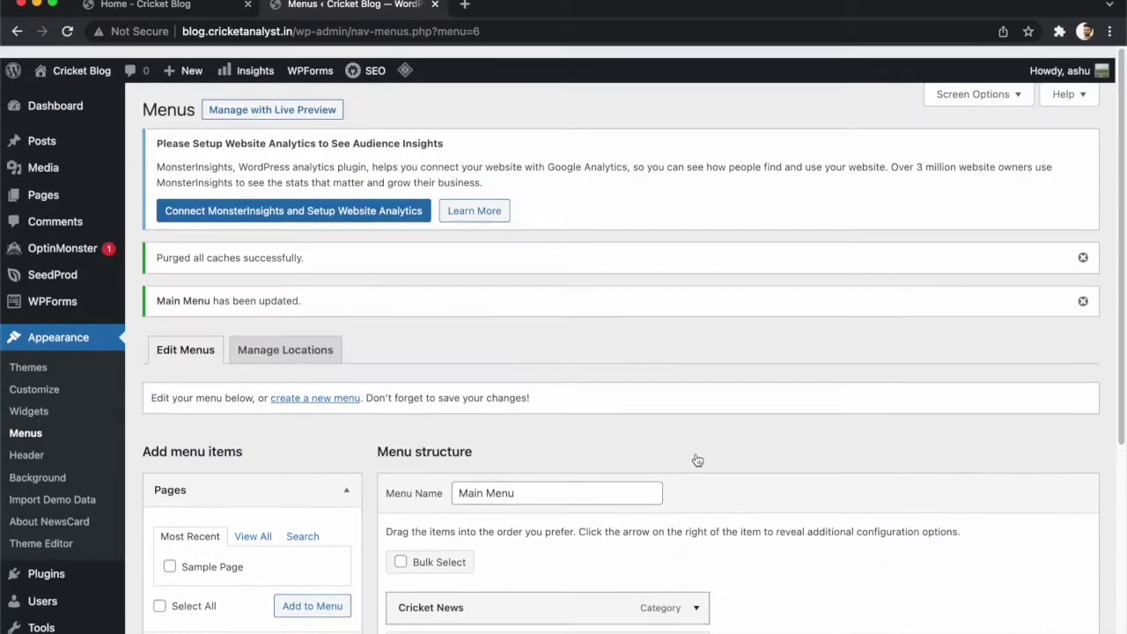
scroll(696, 458, "down", 1)
scroll(696, 456, "down", 4)
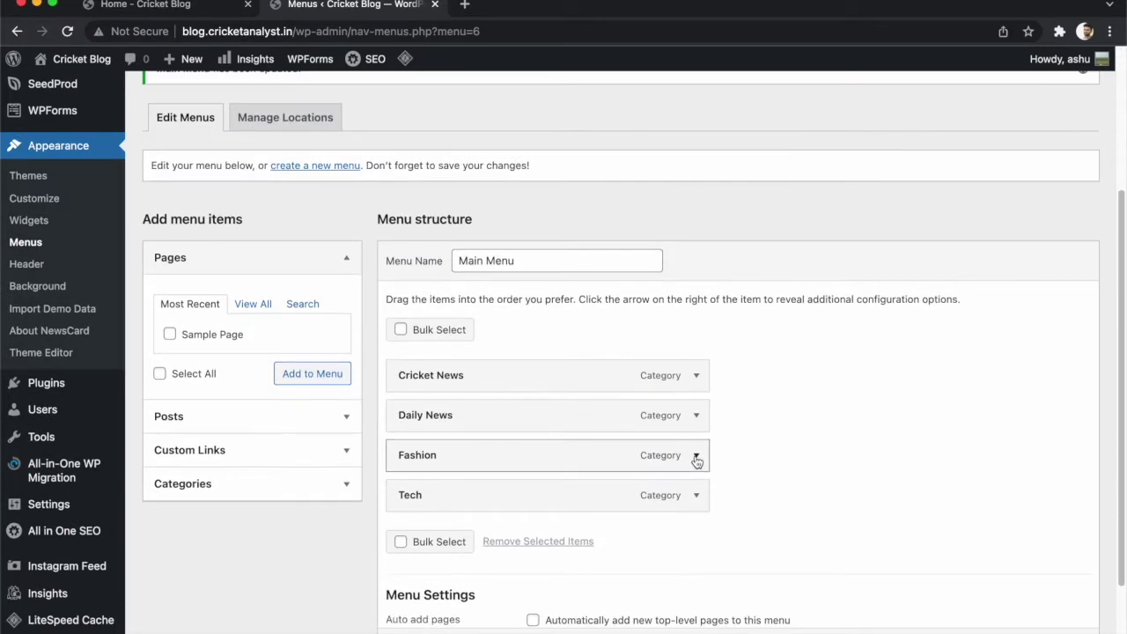
- Open the list of posts, open a blank browser tab for finding source content, and start a new post
scroll(695, 458, "up", 5)
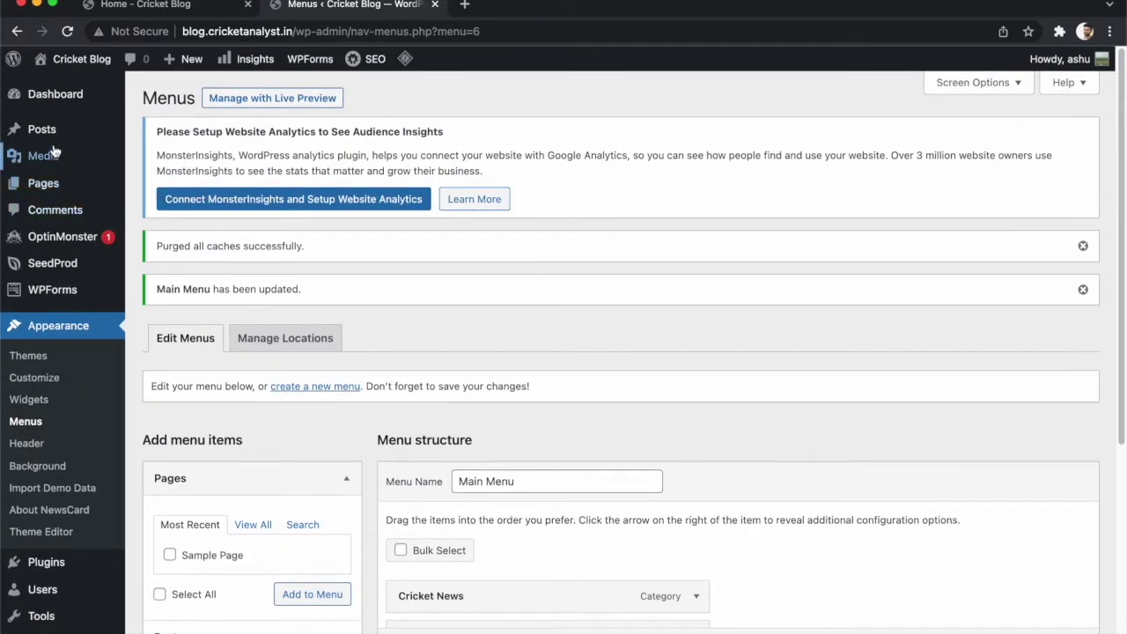
mouse_move(55, 141)
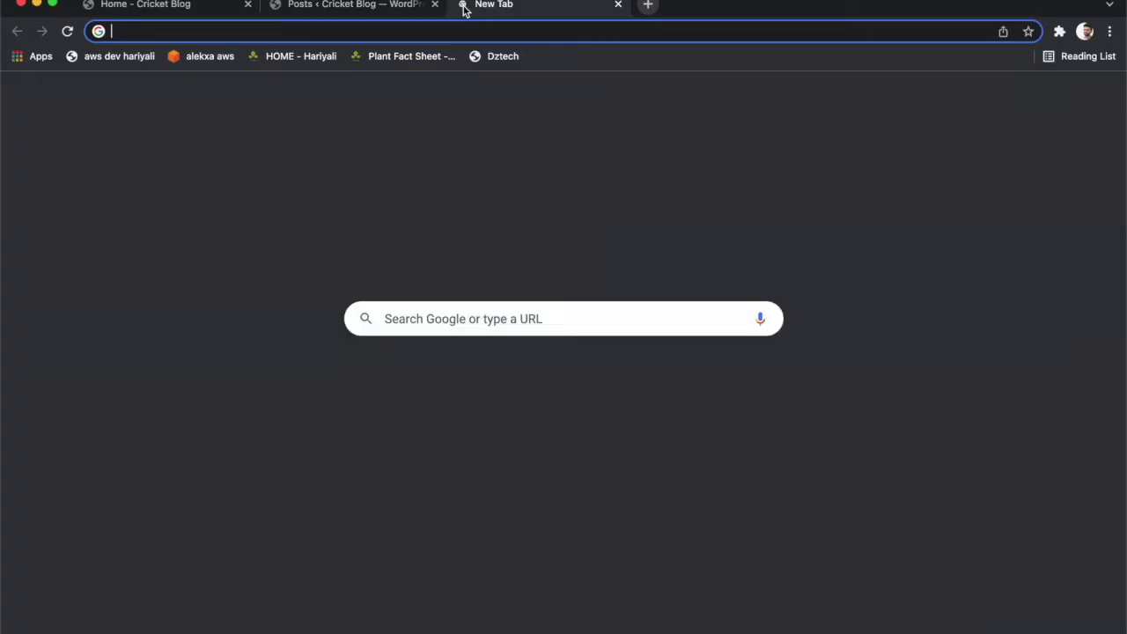
left_click(465, 4)
left_click(394, 323)
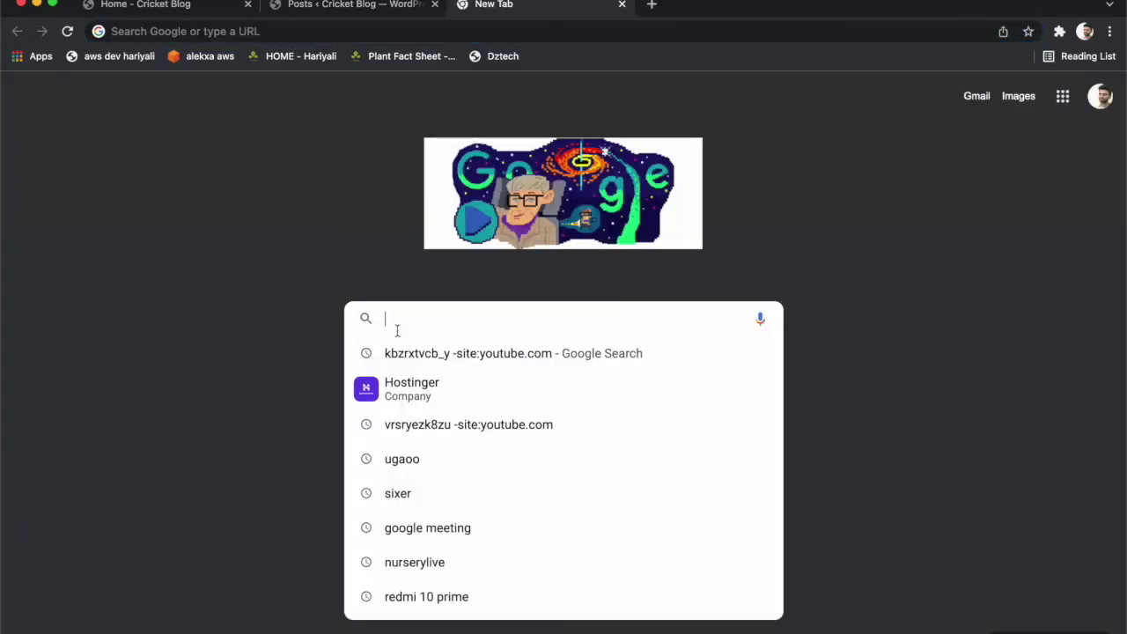
left_click(328, 8)
left_click(226, 101)
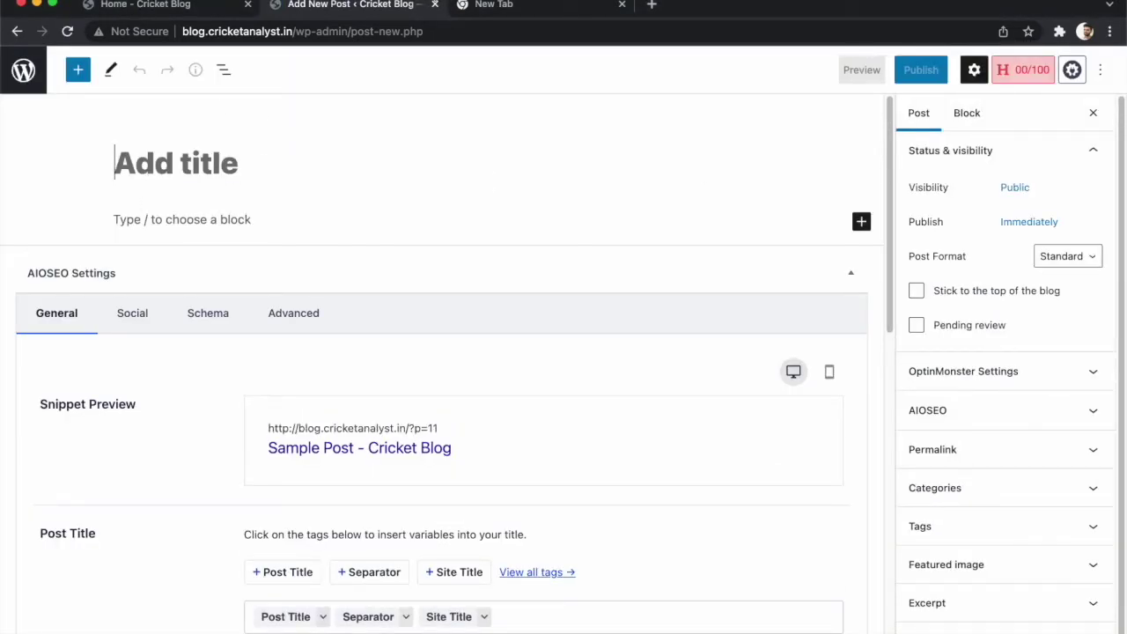
- Search Google for "news today" and open India Today's article about the India, China 14th Corps Commander level talks
left_click(503, 5)
left_click(445, 321)
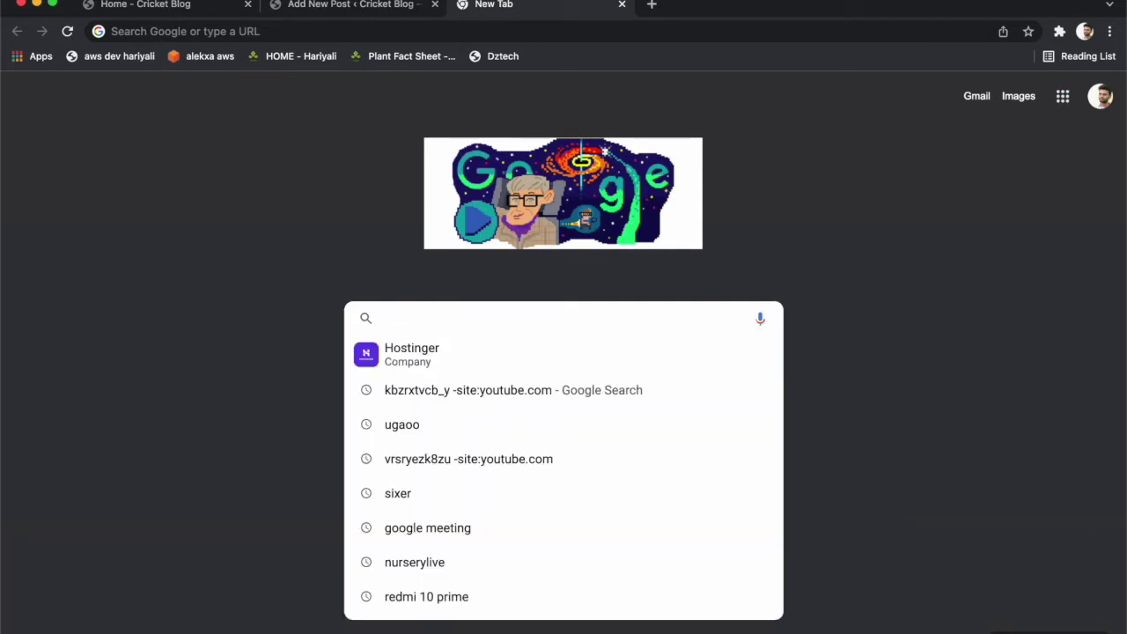
type("news")
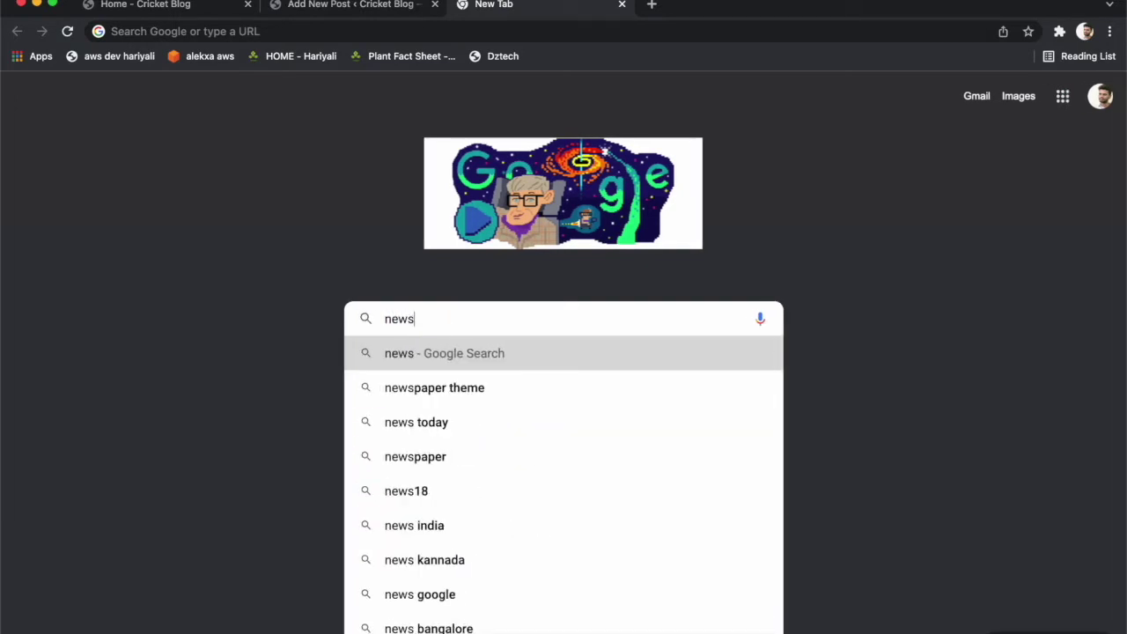
left_click(454, 424)
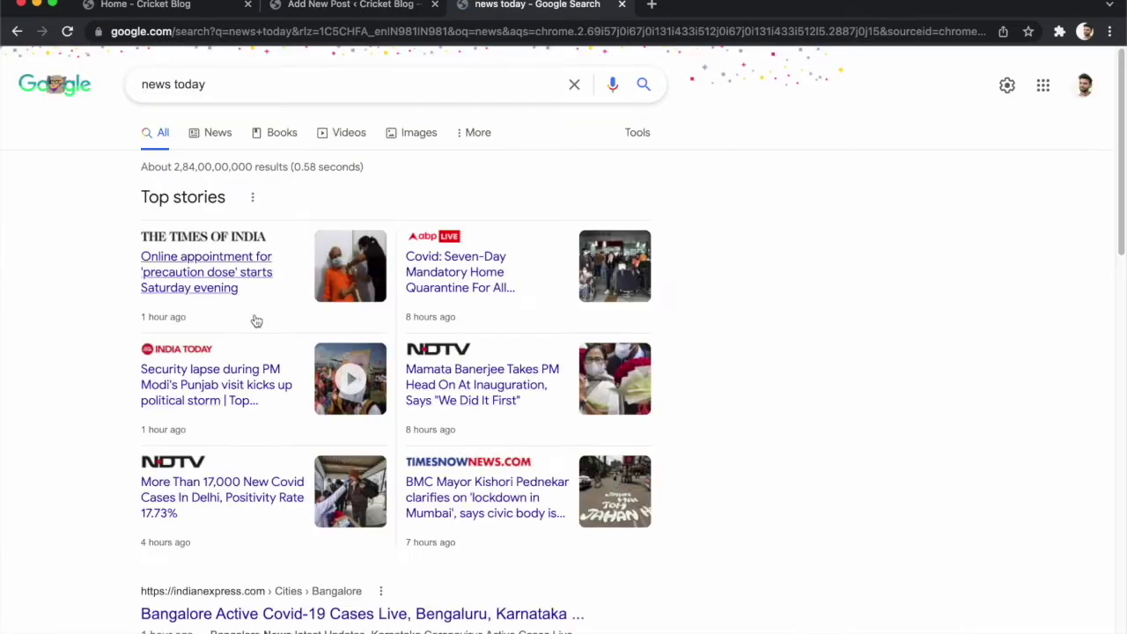
scroll(227, 274, "down", 5)
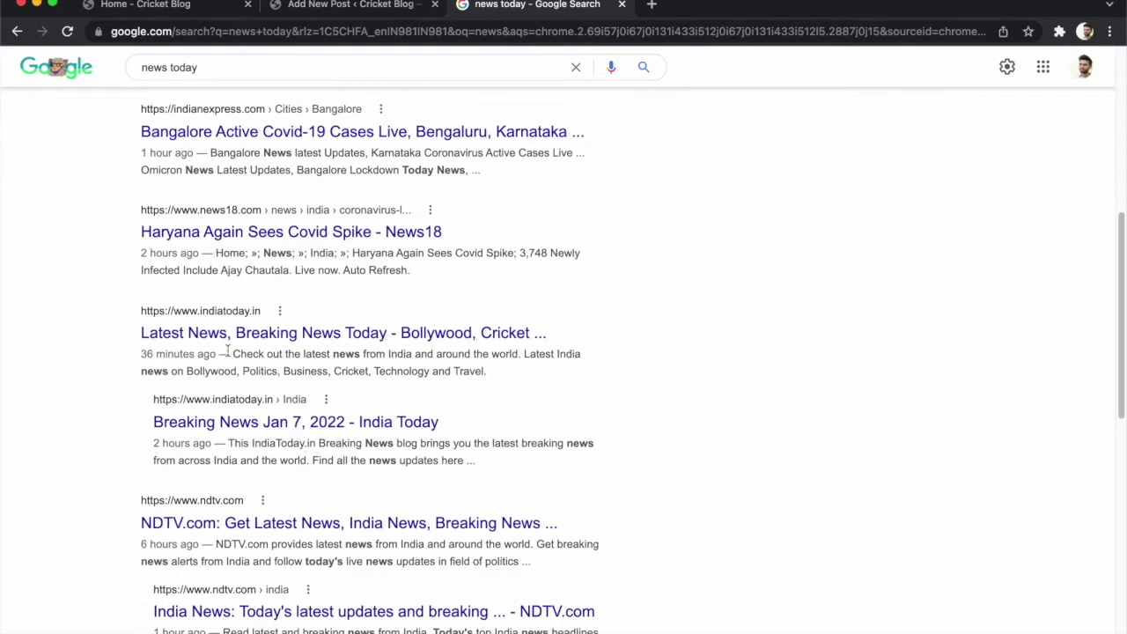
left_click(225, 340)
scroll(226, 346, "down", 4)
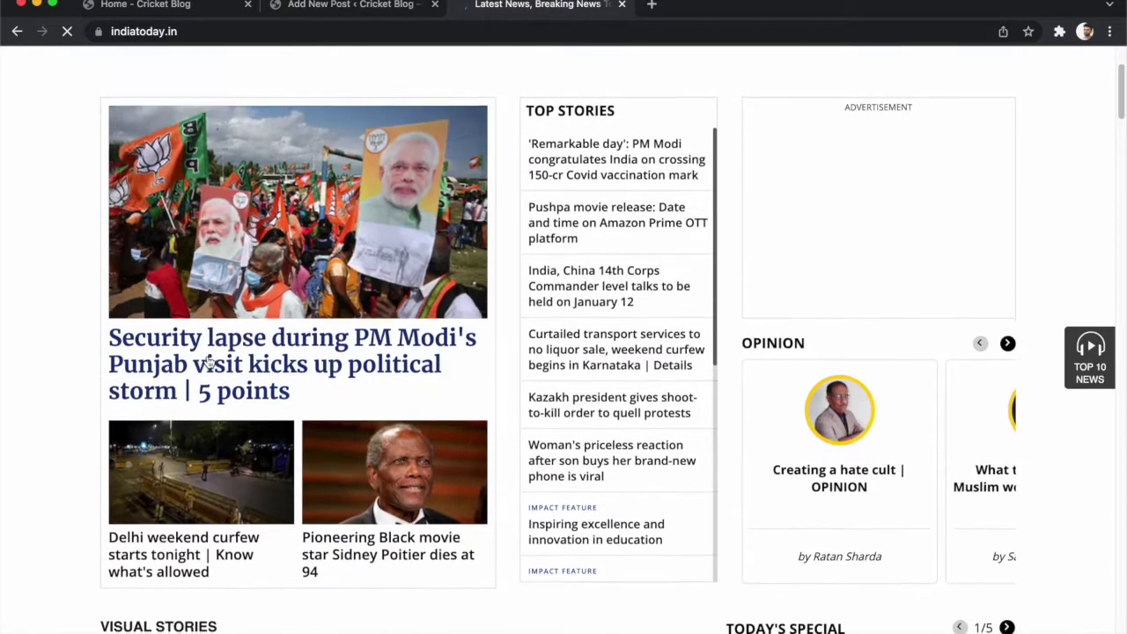
left_click(607, 374)
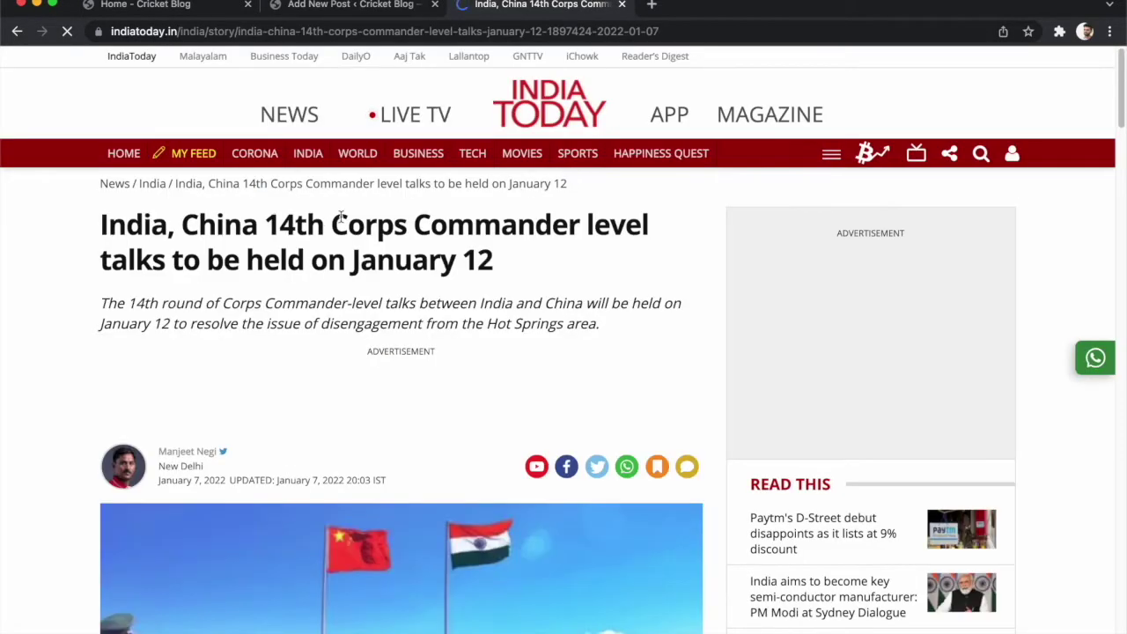
- Copy the article's headline "India, China 14th Corps Commander level talks to be held on January 12" into the new post's title
triple_click(341, 218)
key("super+c")
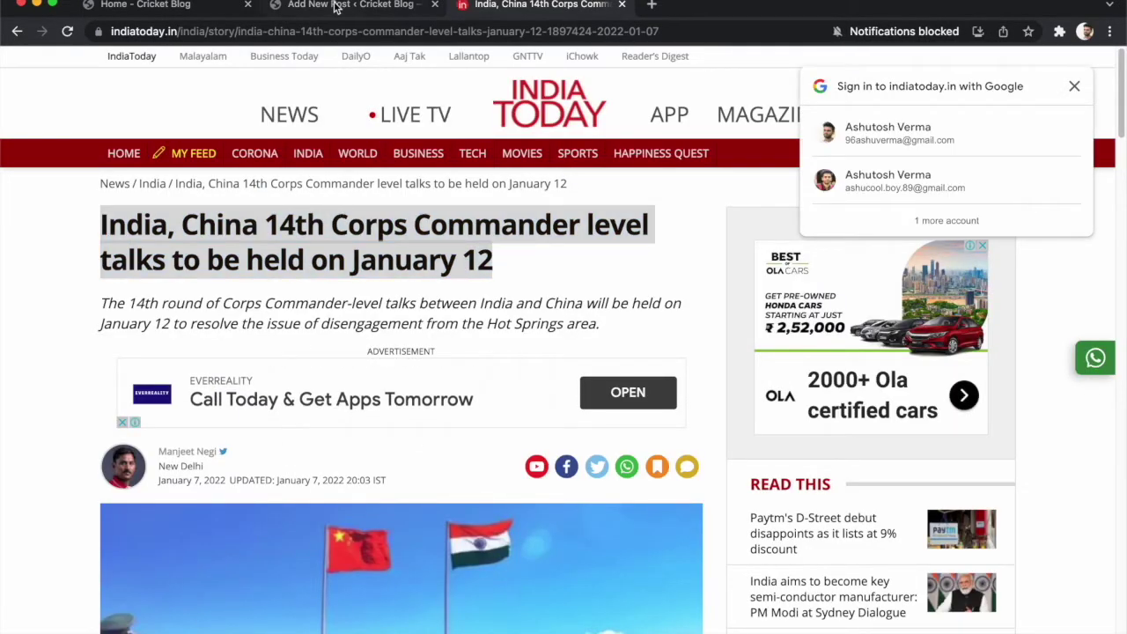
left_click(336, 7)
key("super+v")
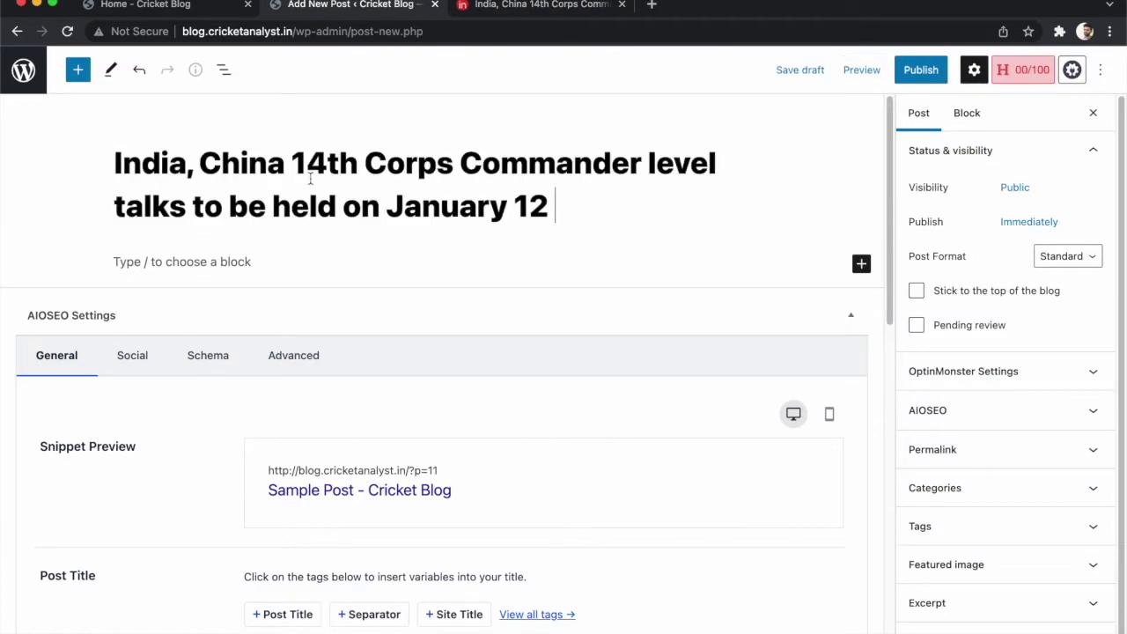
- Copy the article's two paragraphs from "Both sides have deployed" to "have been resolved." and return to the new post
left_click(496, 11)
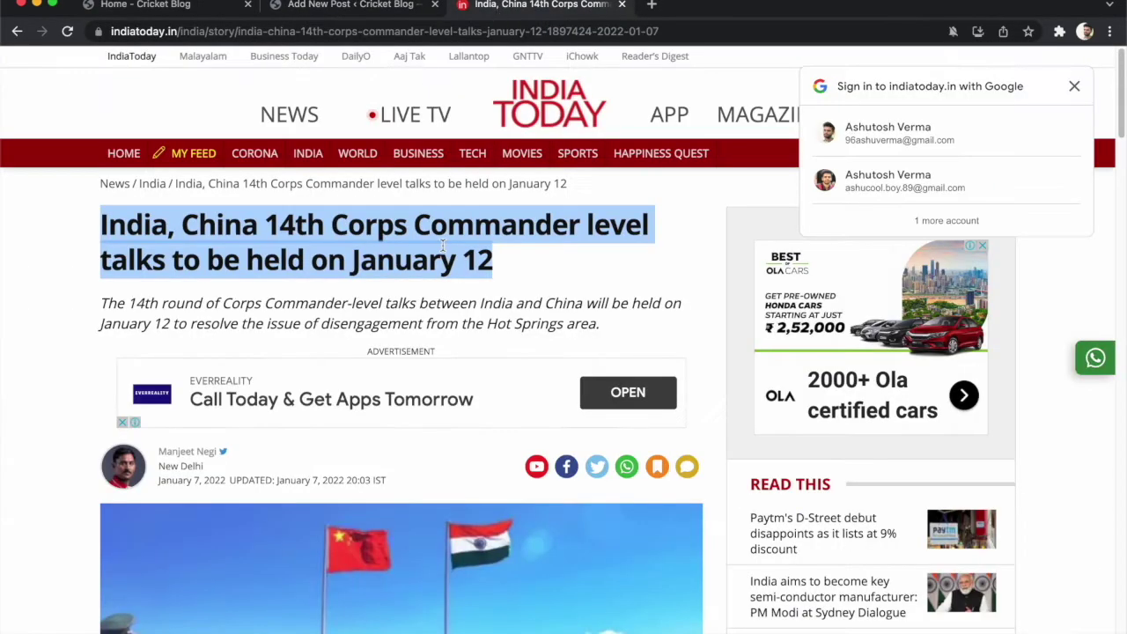
scroll(443, 249, "down", 15)
scroll(442, 249, "down", 3)
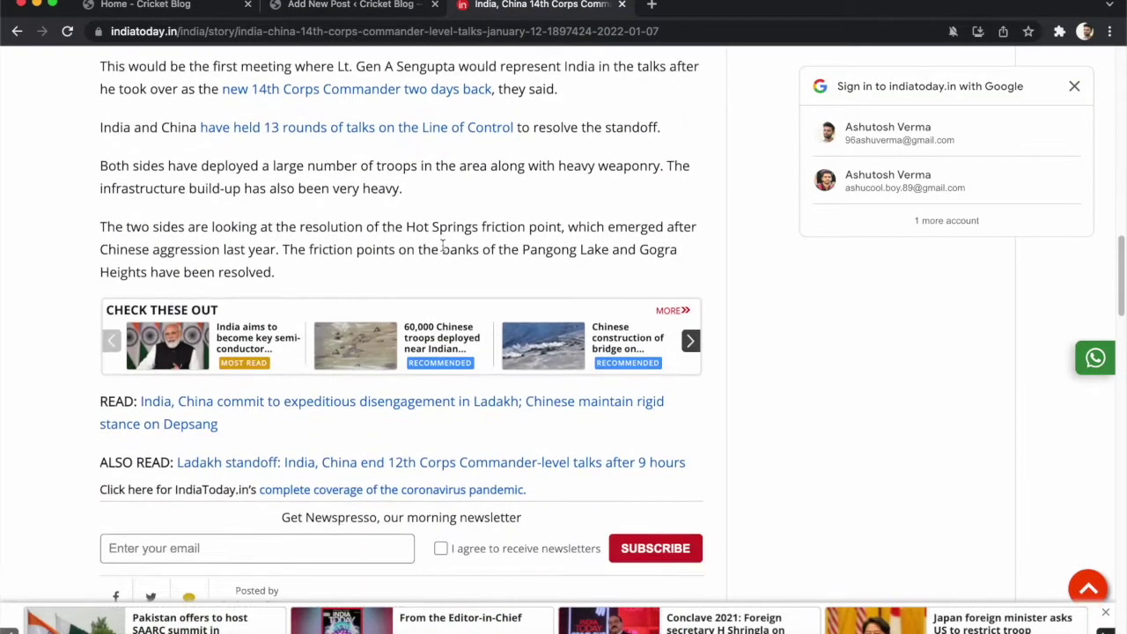
left_click_drag(99, 170, 293, 281)
key("super+c")
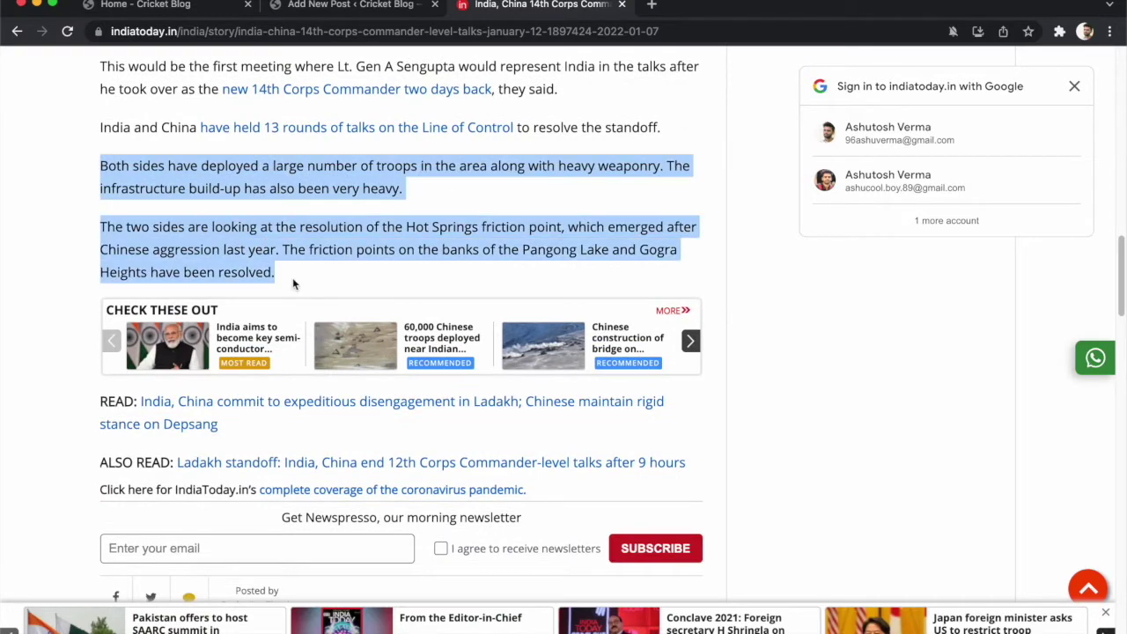
key("ctrl+shift+Tab")
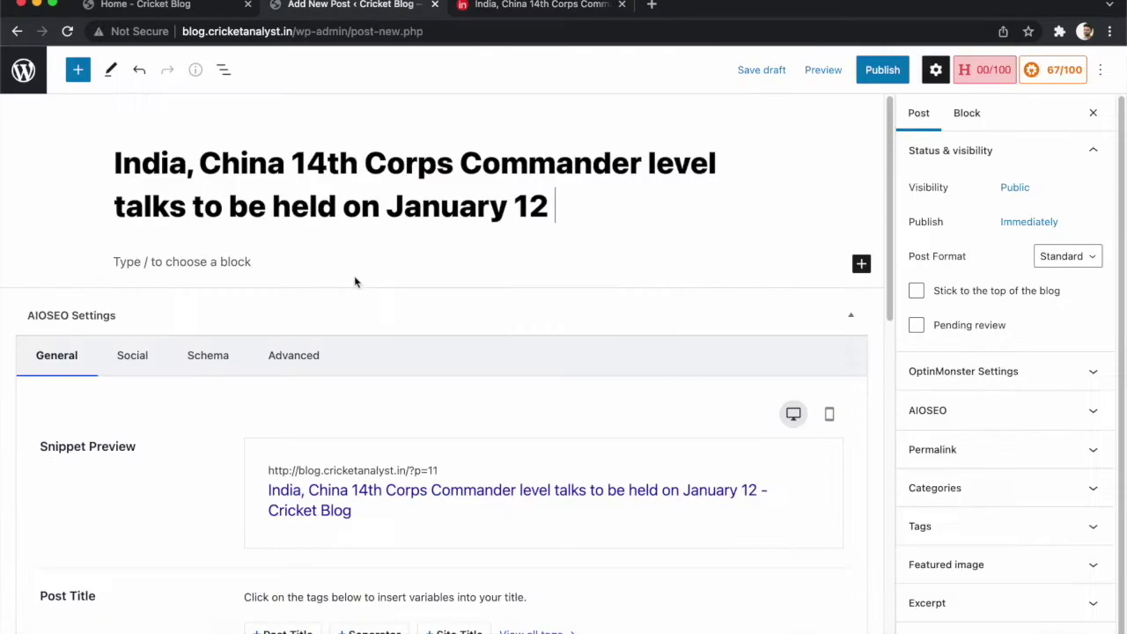
- Collapse the AIOSEO settings and paste the two copied paragraphs into the post body four times in a row
left_click(297, 263)
left_click(862, 316)
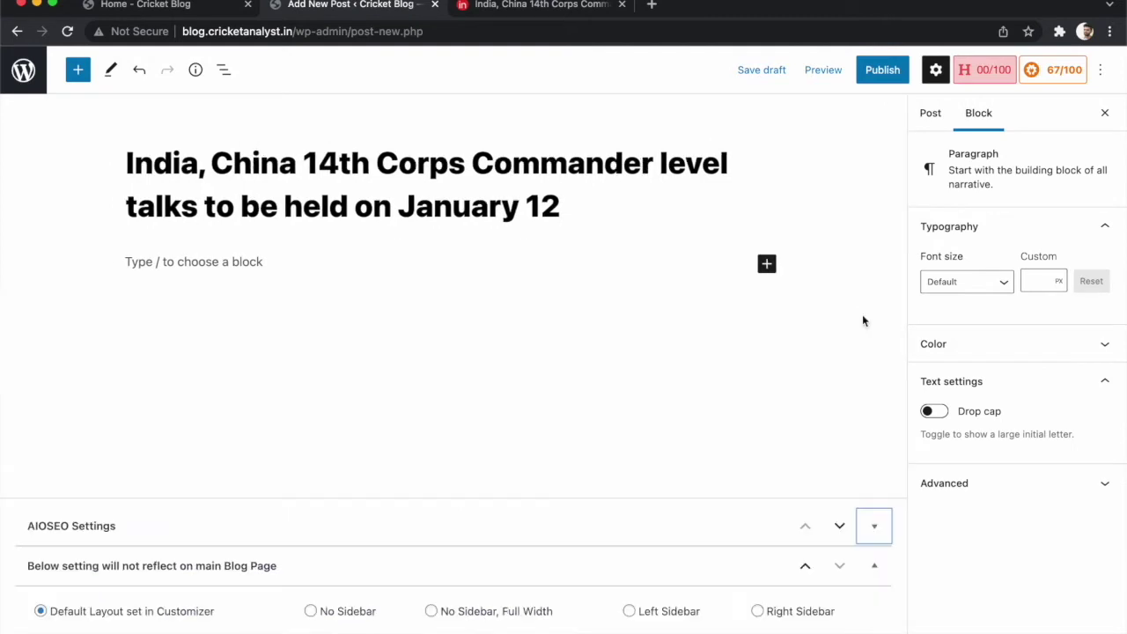
key("super+v")
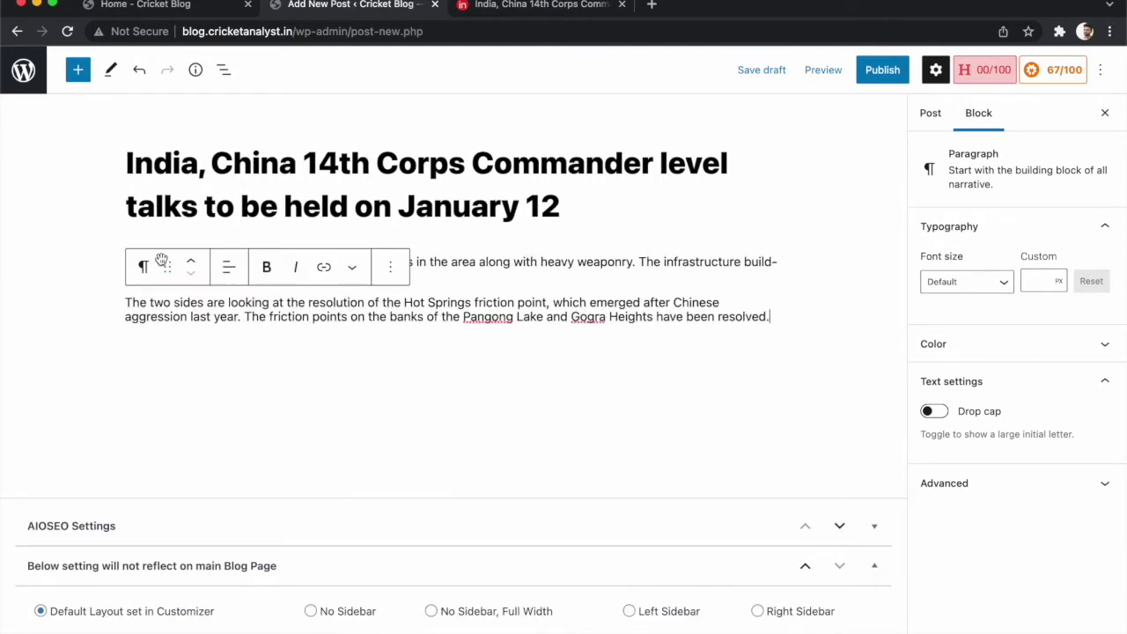
key("Return")
key("super+v")
key("Return")
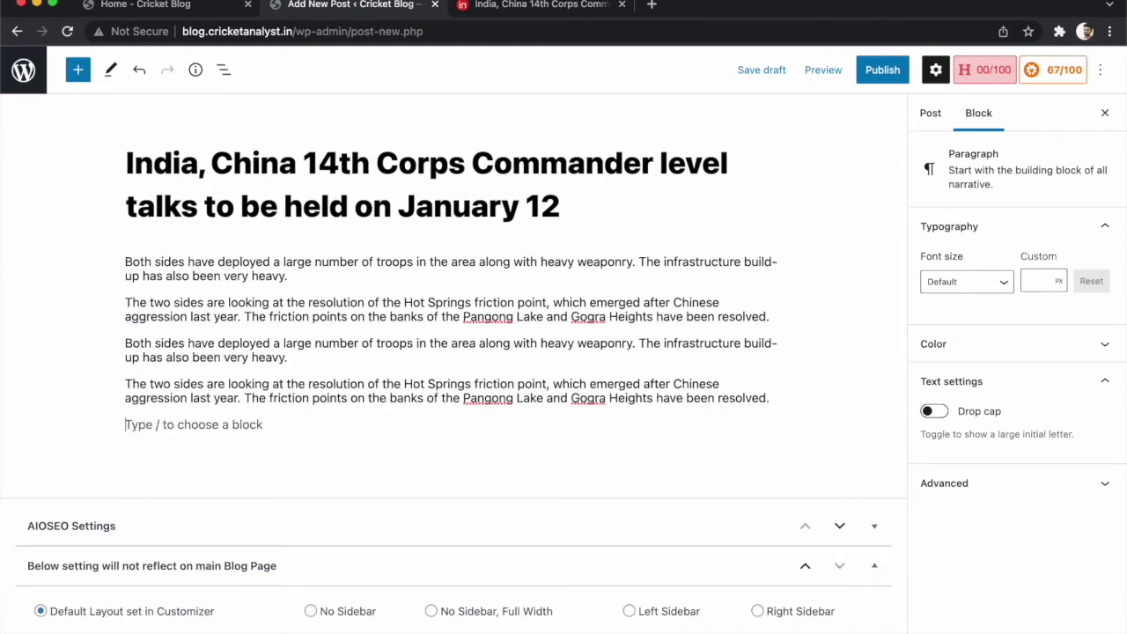
key("super+v")
key("Return")
key("super+v")
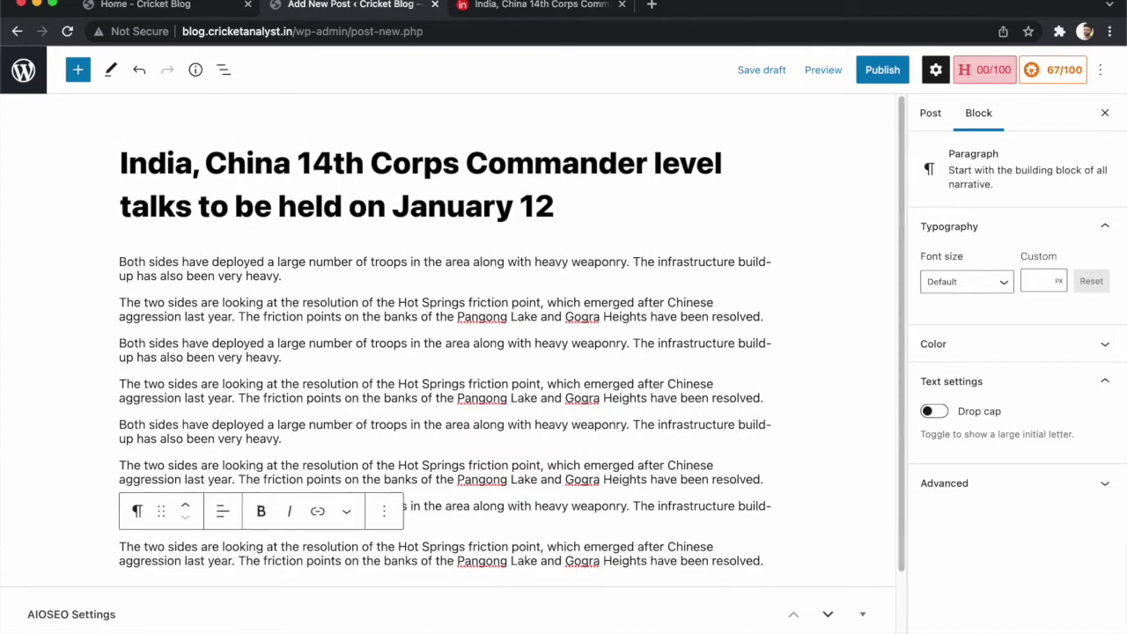
- Assign the post to the Cricket News category and publish it
left_click(930, 113)
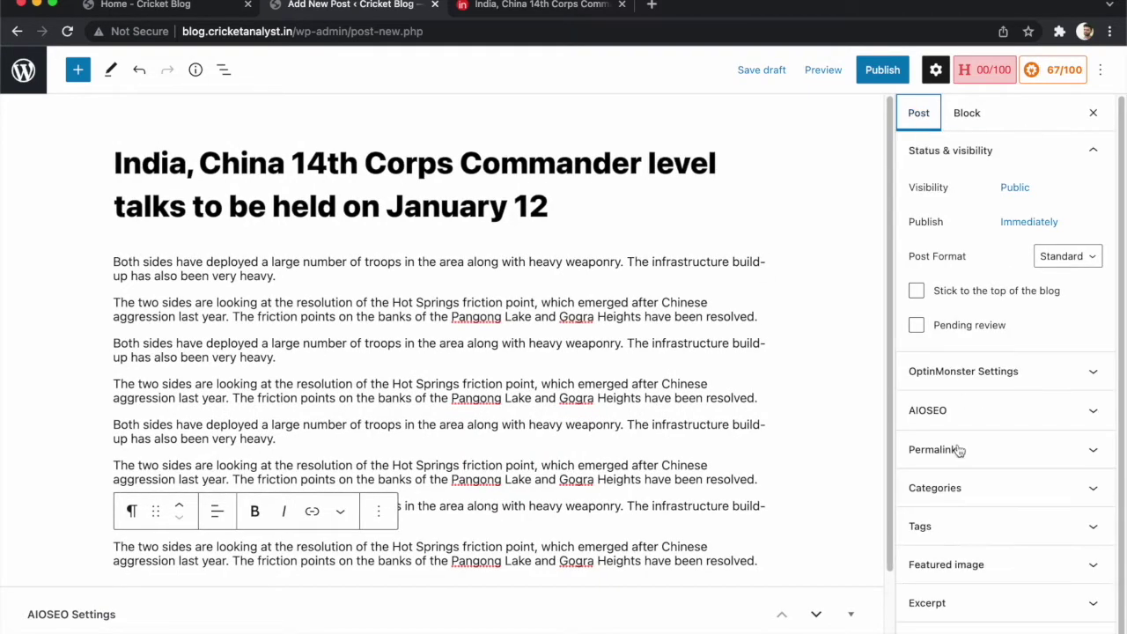
scroll(960, 457, "down", 1)
left_click(959, 472)
left_click(950, 518)
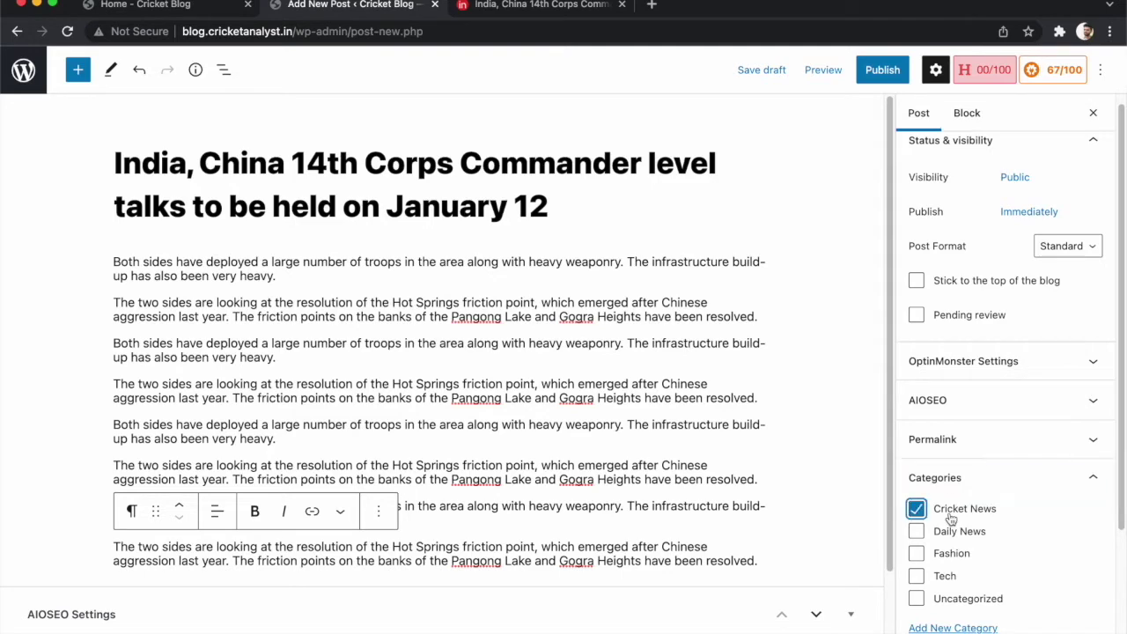
left_click(882, 69)
left_click(964, 71)
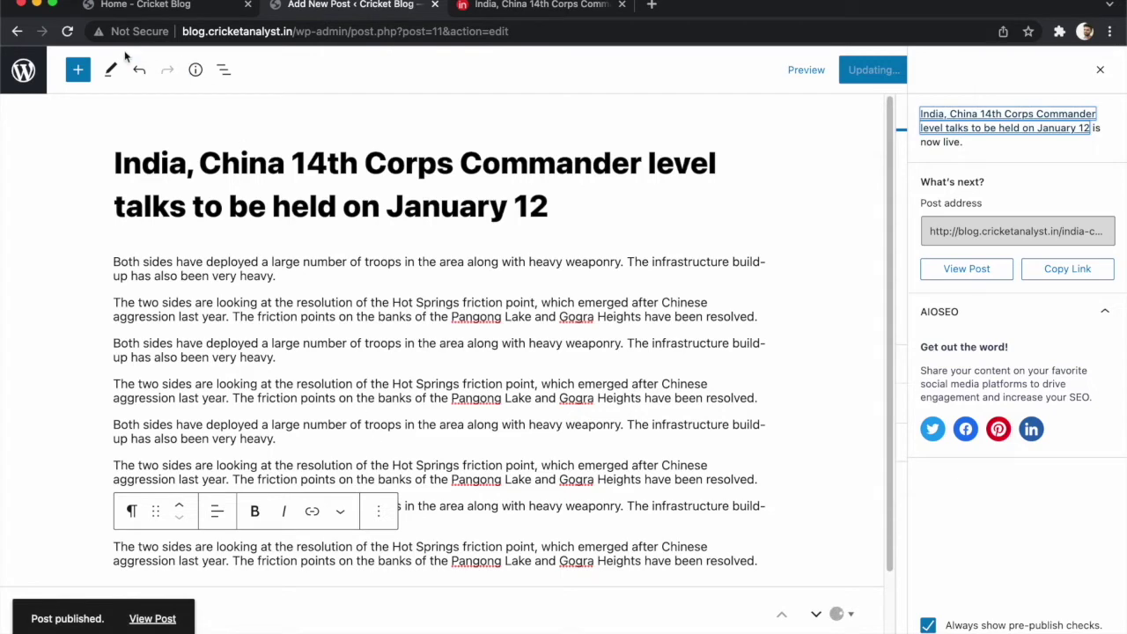
- Publish a second post titled "India, China 14th Corps Commander" with the same repeated paragraphs as its body
left_click(17, 32)
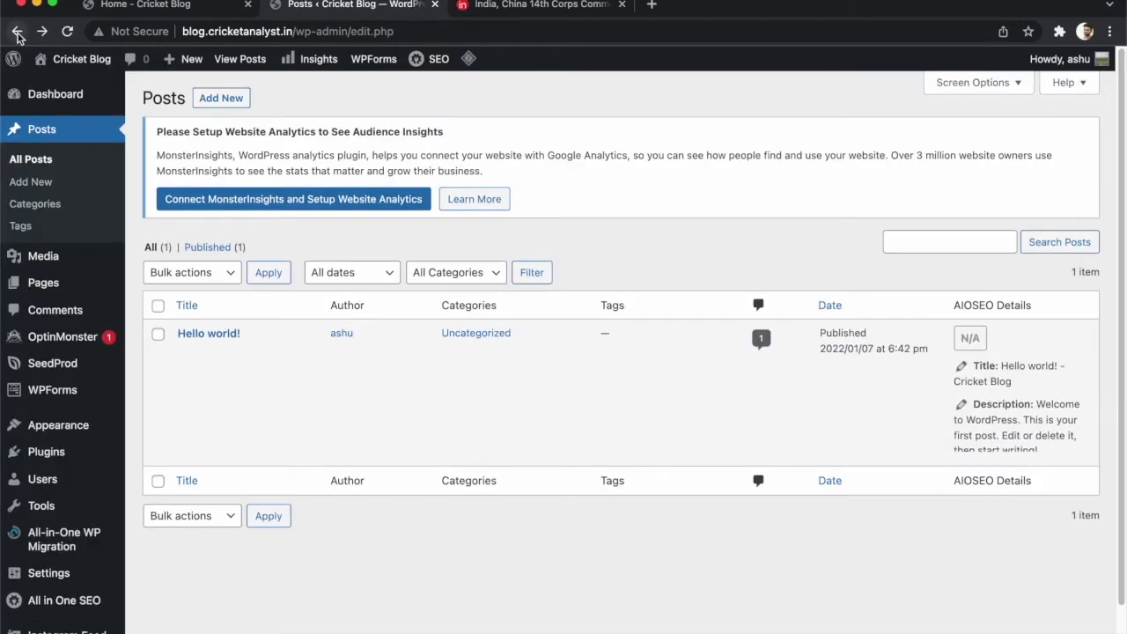
left_click(66, 32)
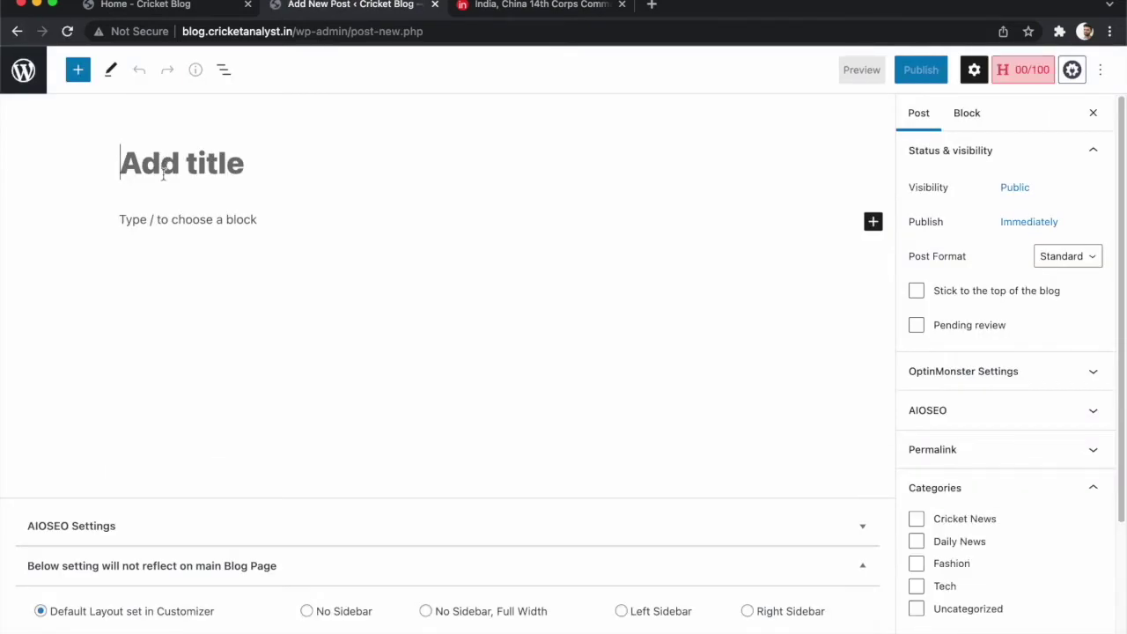
type("Both sides have deployed a large number of troops in the area along with heavy weaponry. The infrastructure build-up has also been very heavy. The two sides are looking at the resolution of the Hot Springs friction point, which emerged after Chinese aggression last year. The friction points on the banks of the Pangong Lake and Gogra Heights have been resolved. Both sides have deployed a large number of troops in the area along with heavy weaponry. The infrastructure build-up has also been very heavy. The two sides are looking at the resolution of the Hot Springs friction point, which emerged after Chinese aggression last year. The friction points on the banks of the Pangong Lake and Gogra Heights have been resolved. Both sides have deployed a large number of troops in the area along with heavy weaponry. The infrastructure build-up has also been very heavy. The two sides are looking at the resolution of the Hot Springs friction point, which emerged after Chinese aggression last year. The friction points on the banks of the Pangong Lake and Gogra Heights have been resolved. Both sides have deployed a large number of troops in the area along with heavy weaponry. The infrastructure build-up has also been very heavy. The two sides are looking at the resolution of the Hot Springs friction point, which emerged after Chinese aggression last year. The friction points on the banks of the Pangong Lake and Gogra Heights have been resolved.")
left_click(222, 165)
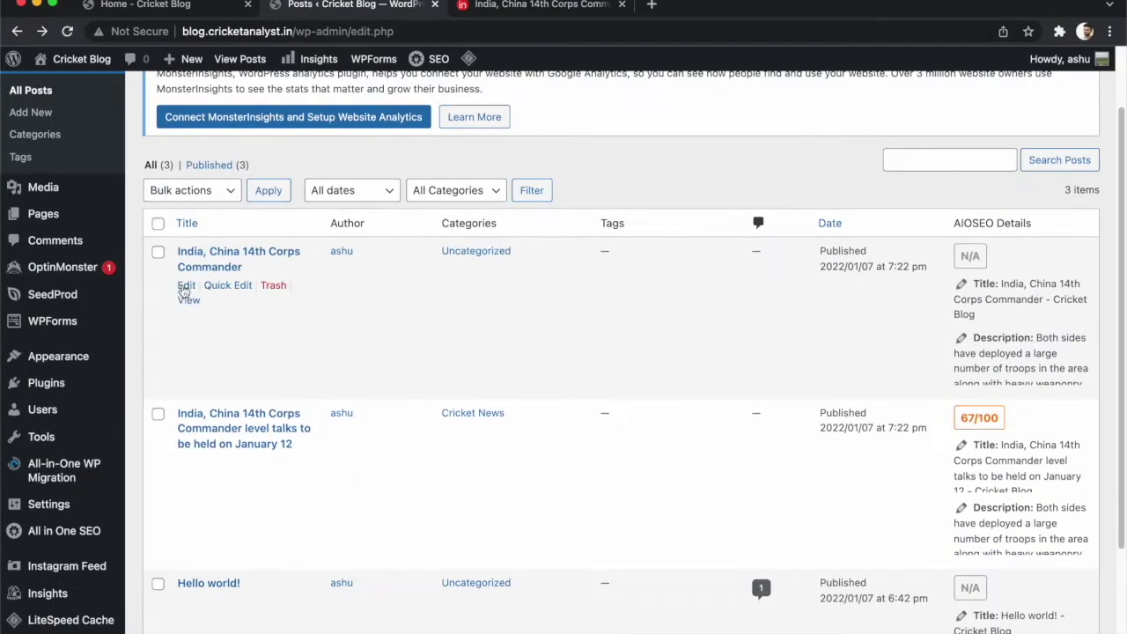
- Change the second post's category to Daily News, update the post, and reload the public homepage
left_click(202, 267)
left_click(968, 453)
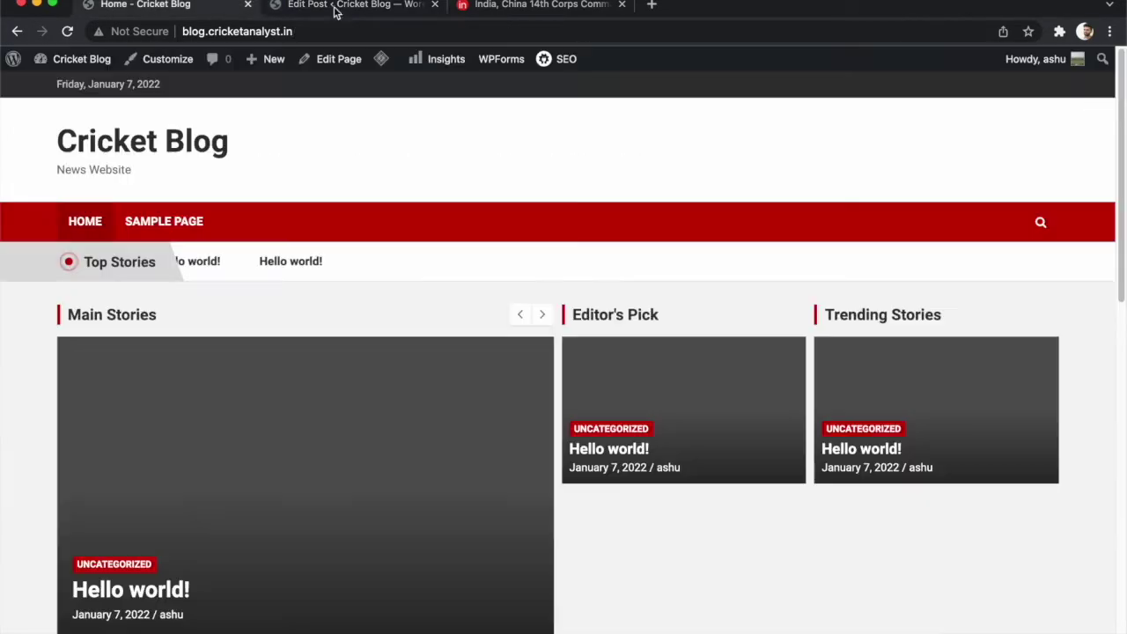
left_click(68, 33)
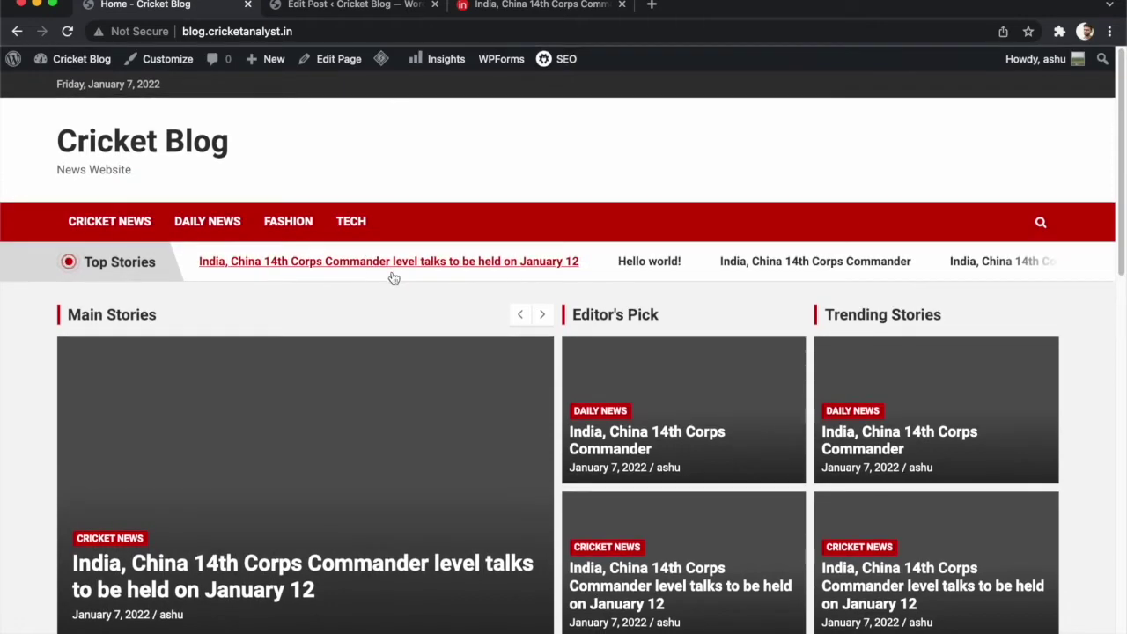
- Return to the dashboard, view the installed plugins, and open the NewsCard demo import's Create Demo Content page
key("ctrl+Tab")
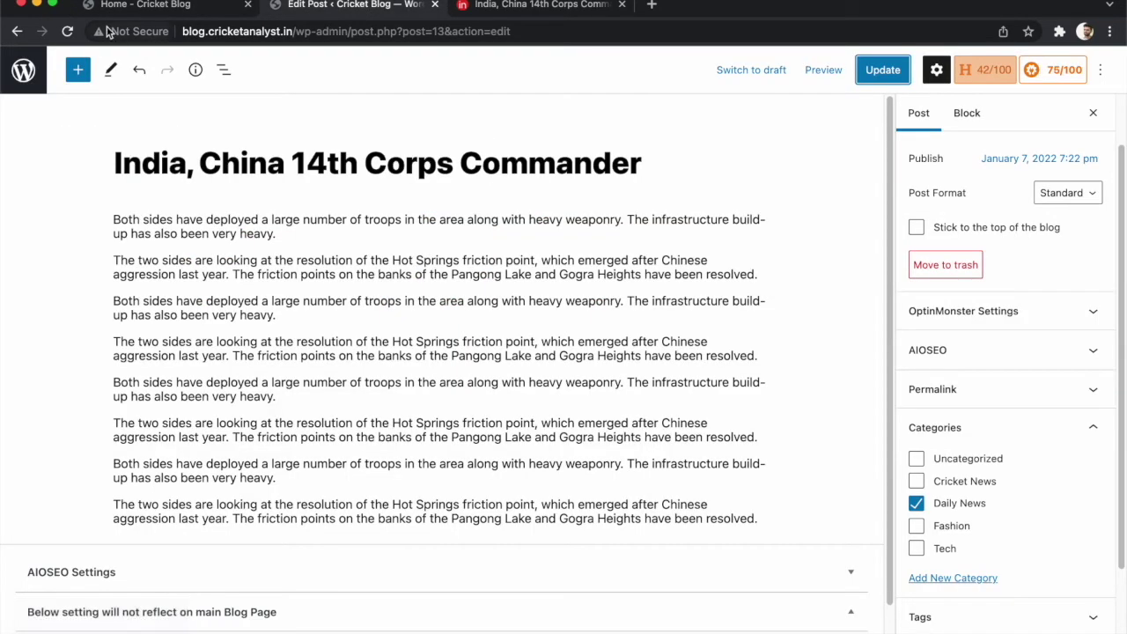
left_click(16, 32)
scroll(53, 379, "down", 3)
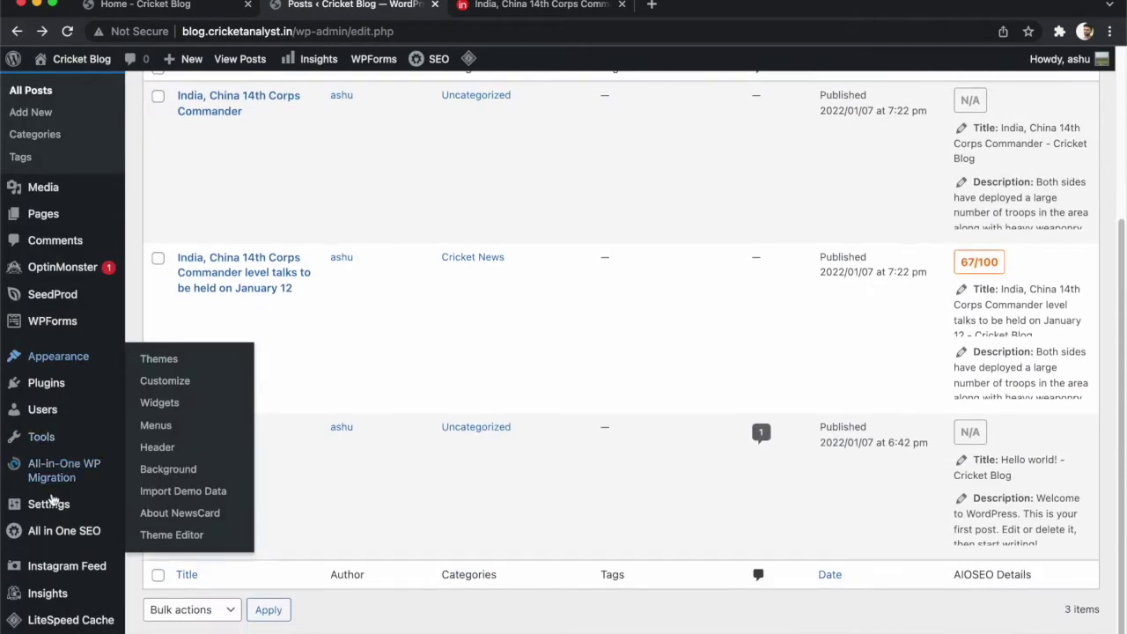
mouse_move(64, 386)
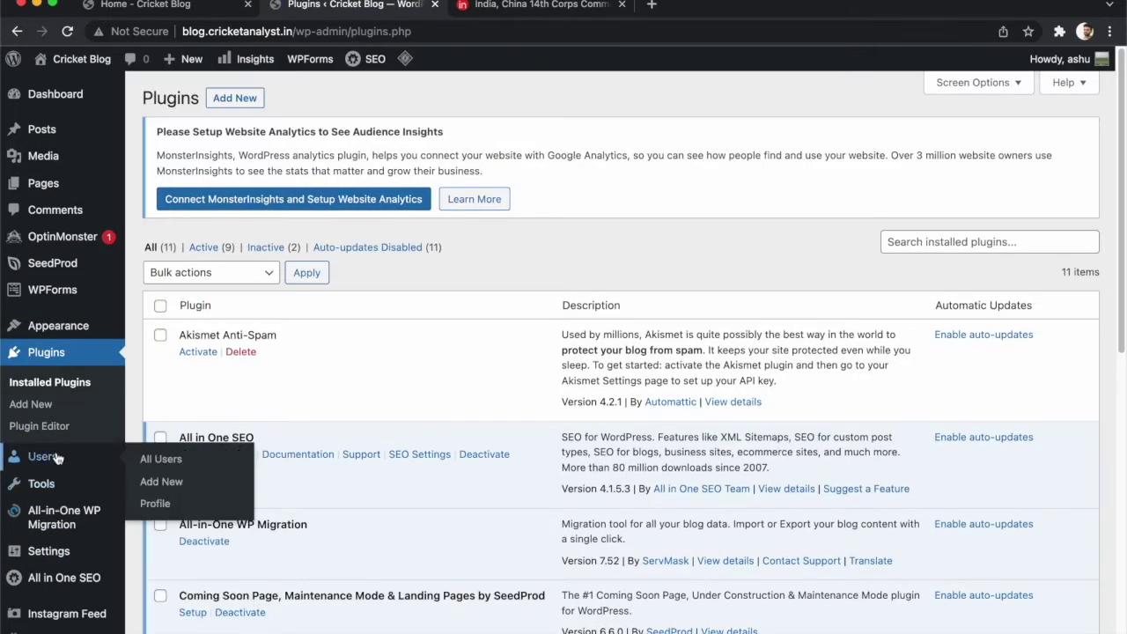
mouse_move(65, 331)
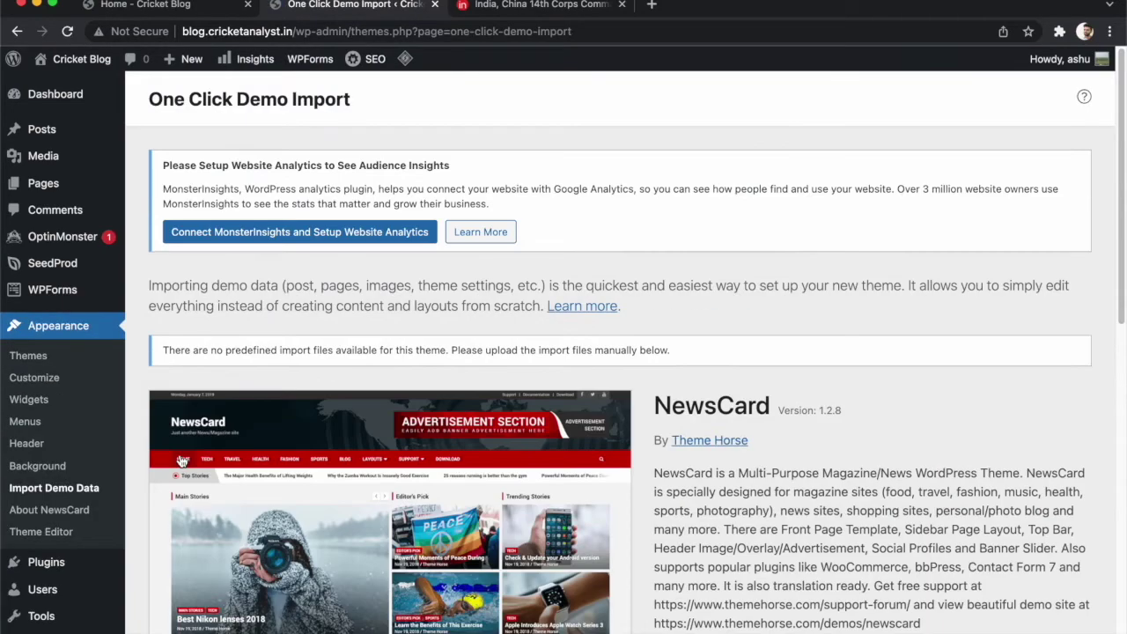
scroll(182, 461, "down", 10)
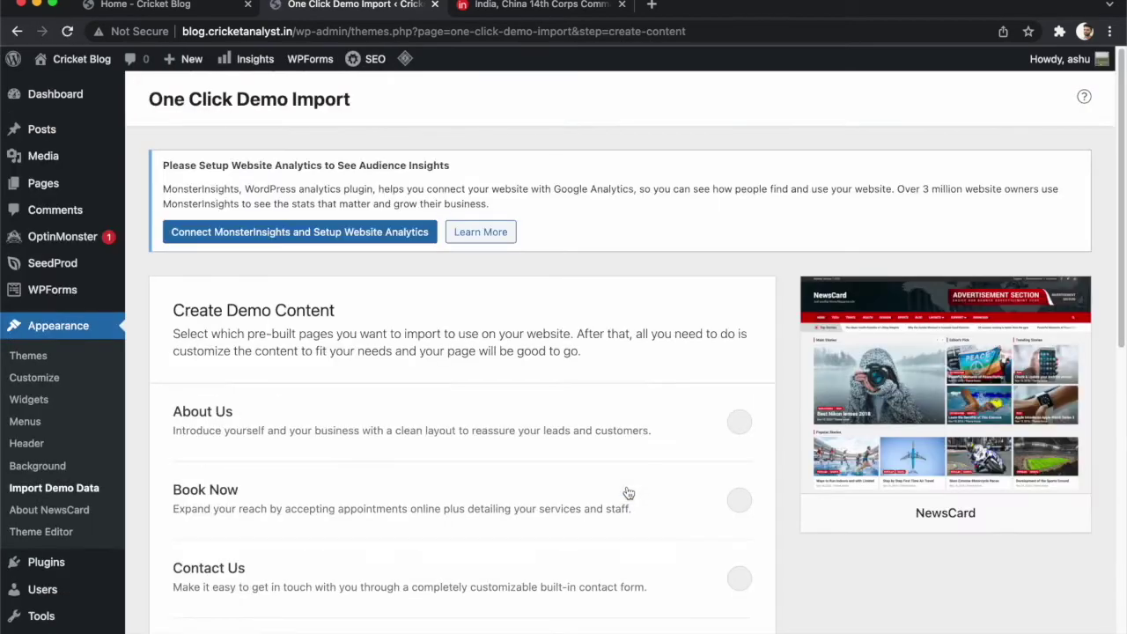
- Select all the pre-built demo pages for import, from About Us through Testimonials
left_click(736, 429)
scroll(744, 361, "down", 3)
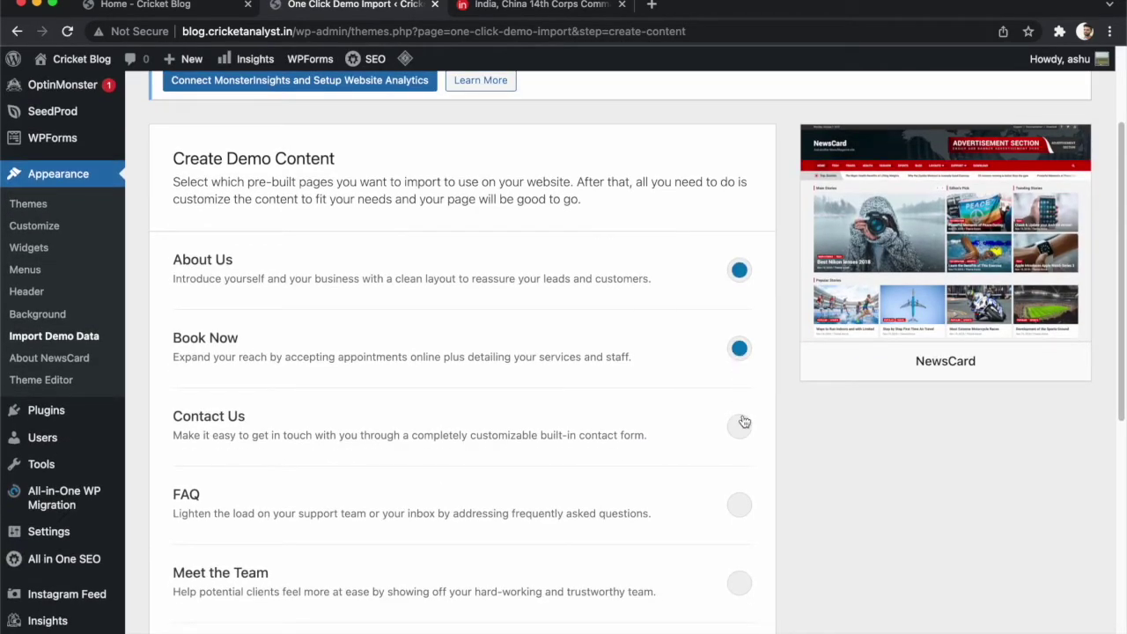
scroll(742, 396, "down", 3)
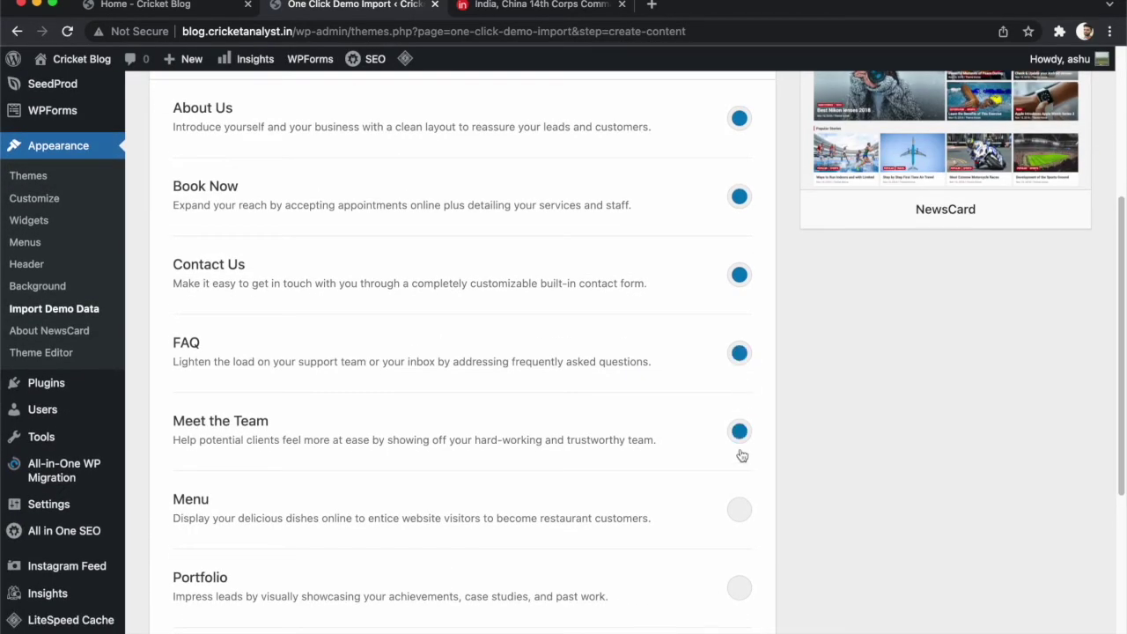
scroll(738, 431, "down", 2)
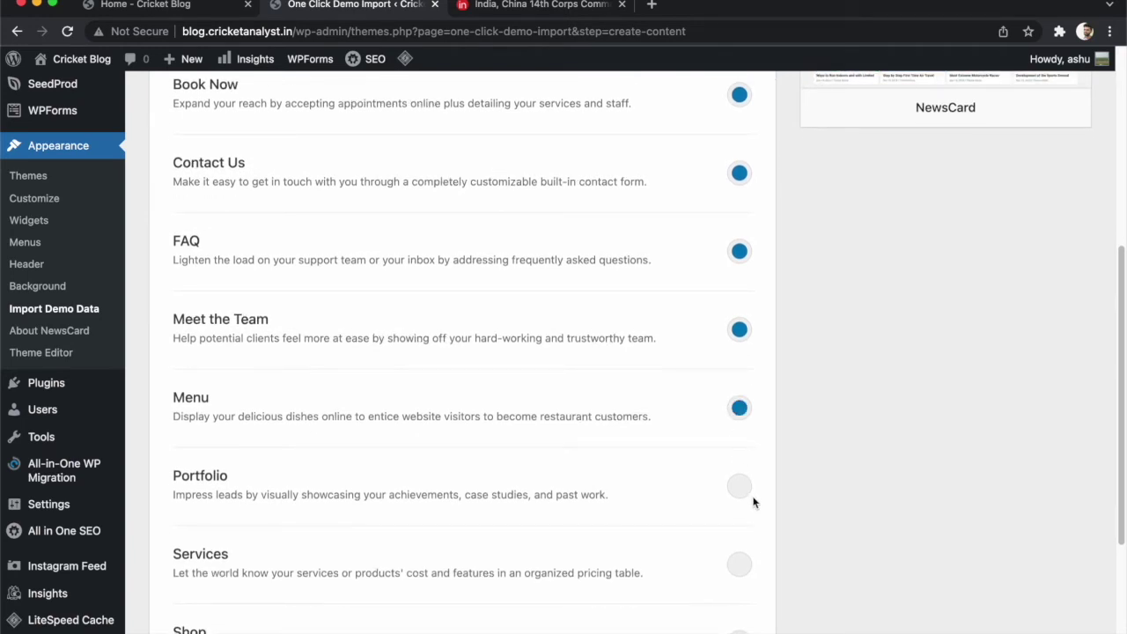
scroll(744, 537, "down", 3)
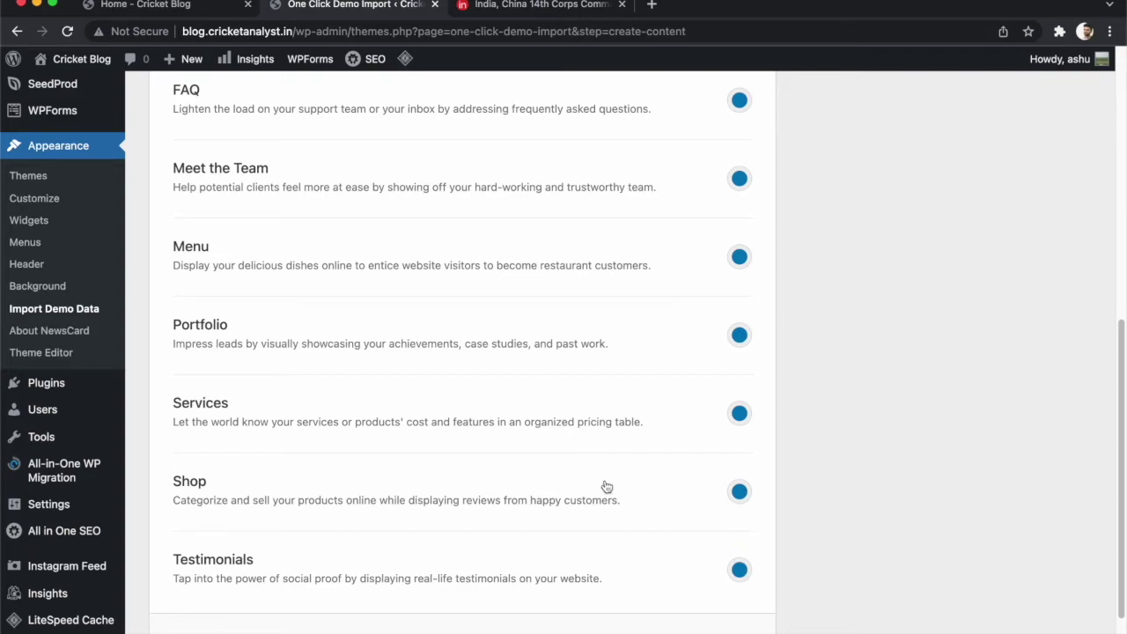
- Start importing the selected demo pages and check the import progress of each page
scroll(606, 487, "up", 10)
scroll(605, 487, "down", 8)
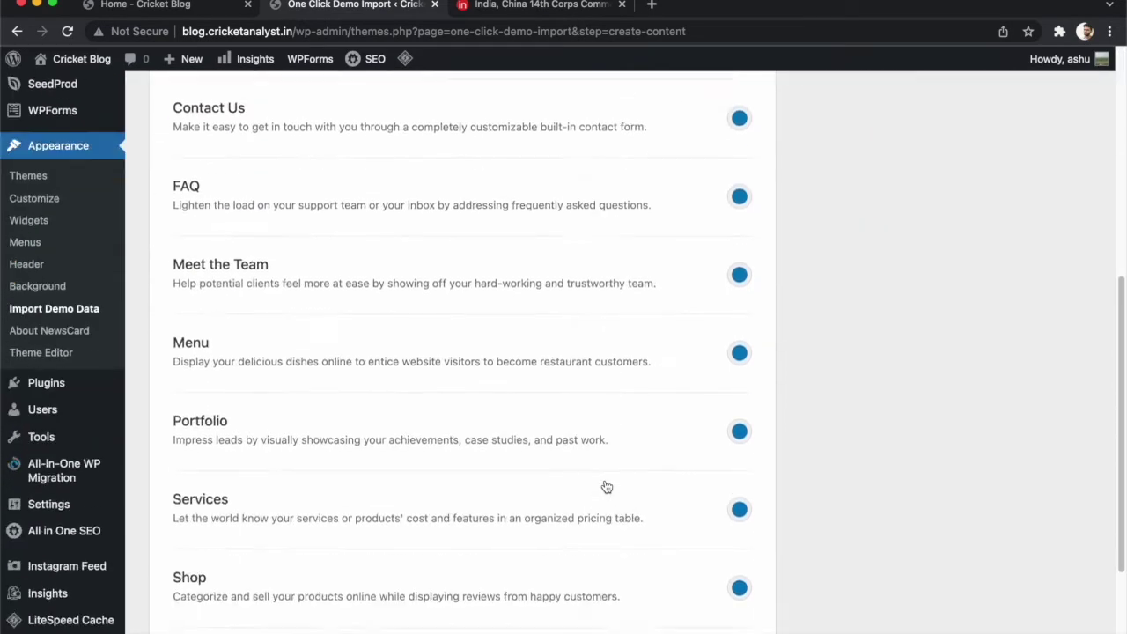
scroll(605, 487, "up", 5)
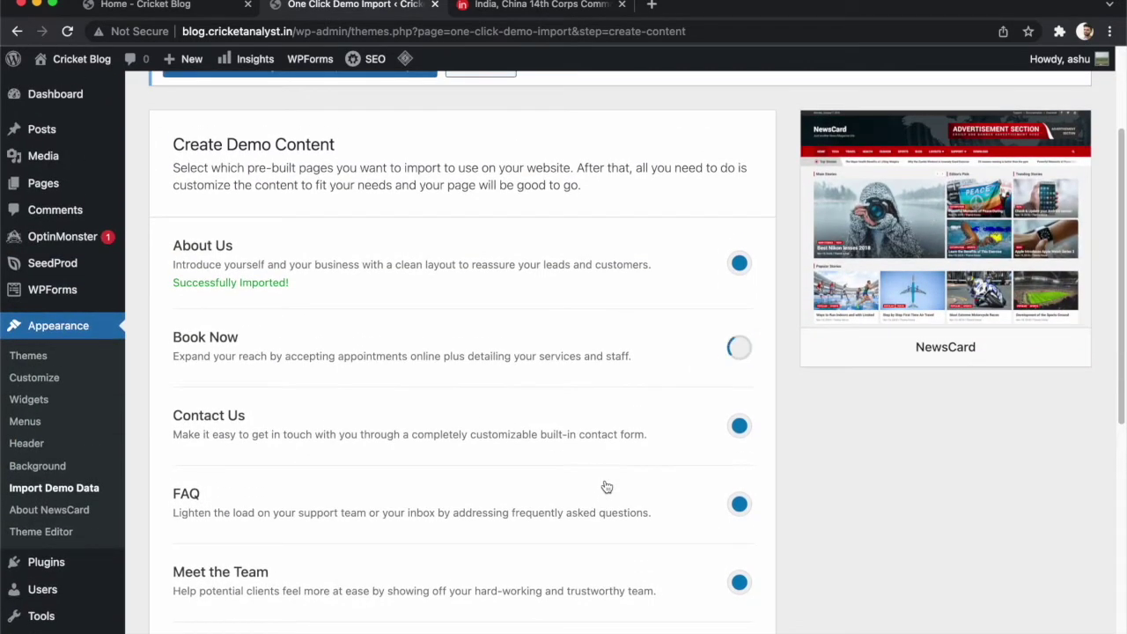
scroll(606, 487, "up", 2)
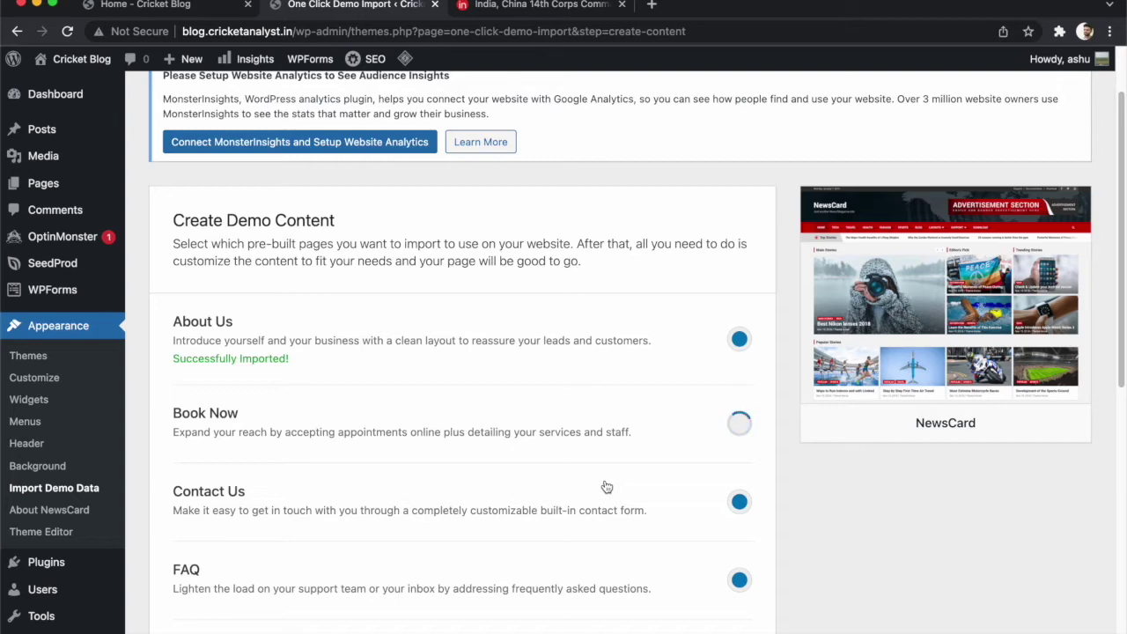
scroll(396, 336, "up", 2)
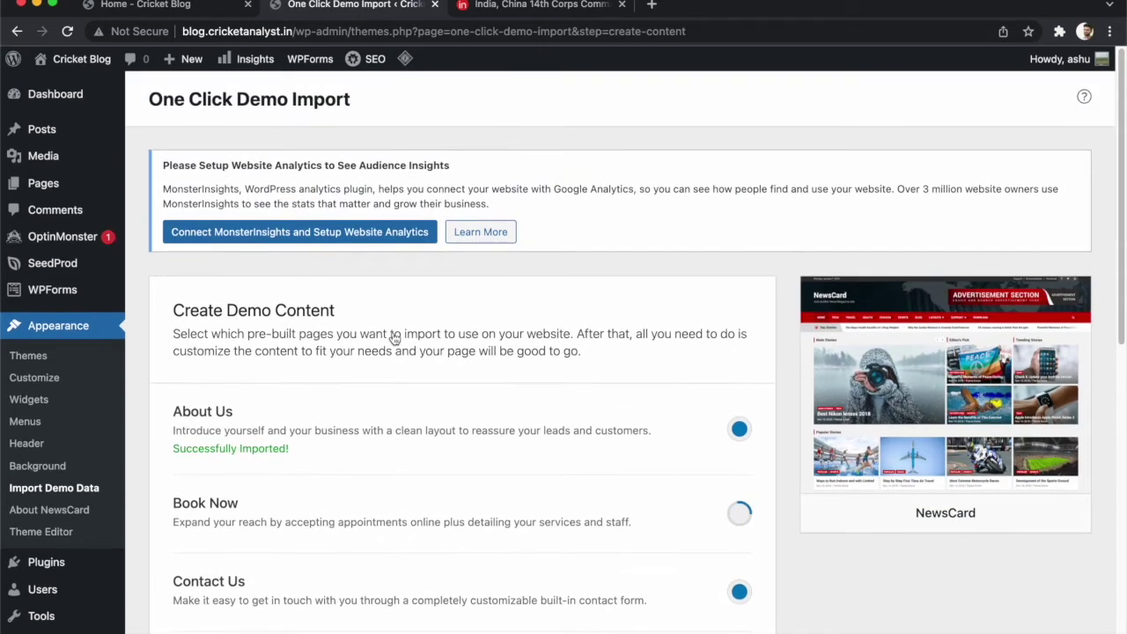
scroll(548, 515, "down", 5)
scroll(548, 515, "up", 3)
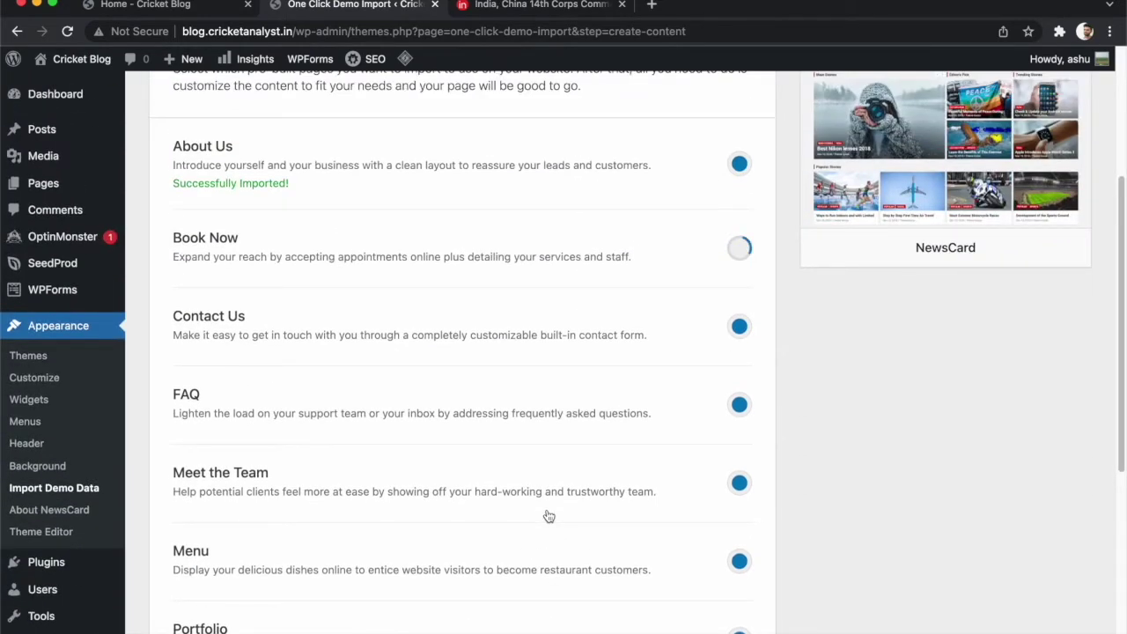
scroll(659, 358, "down", 5)
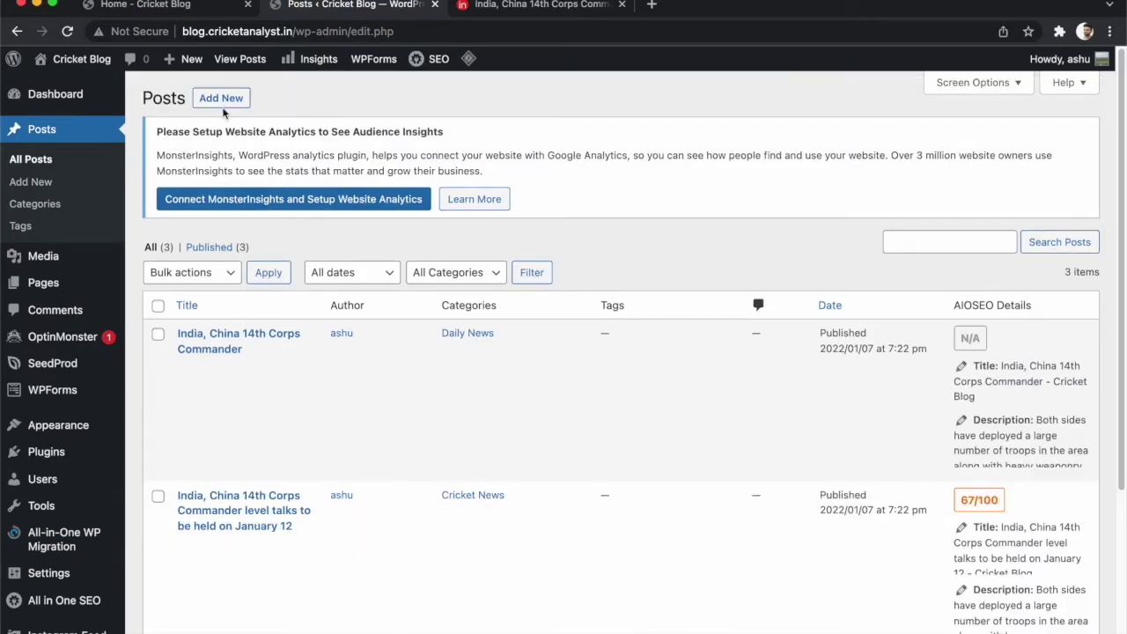
- Add a new post titled "Paytm registers weak stock market debut, lists at heavy discount", copying the headline from the India Today article
left_click(221, 100)
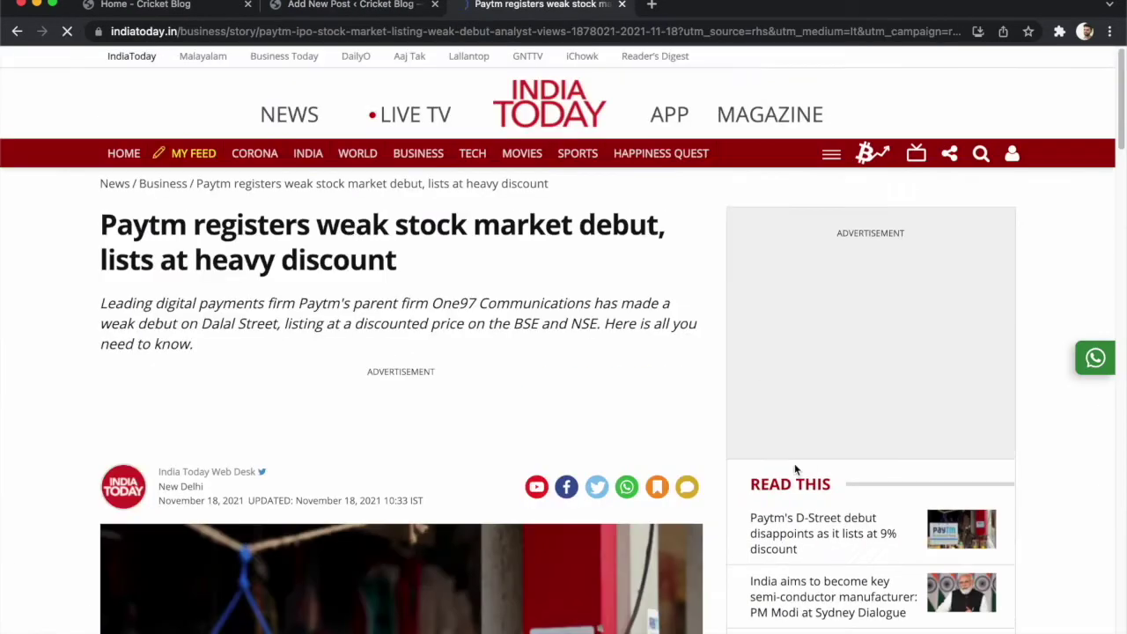
triple_click(352, 227)
key("ctrl+c")
left_click(352, 4)
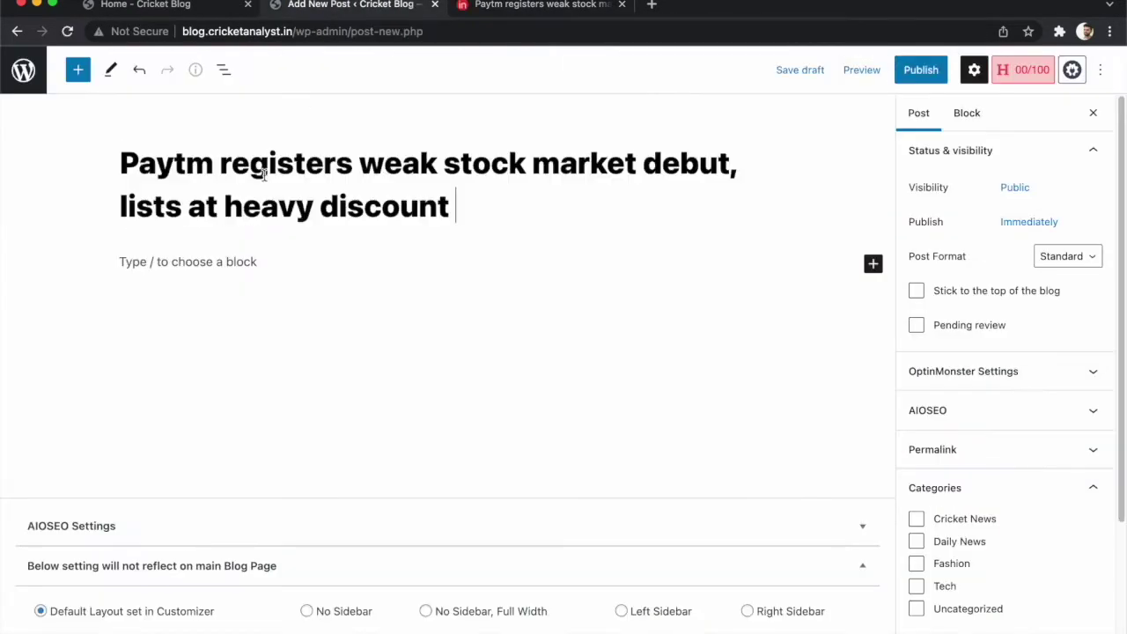
key("ctrl+v")
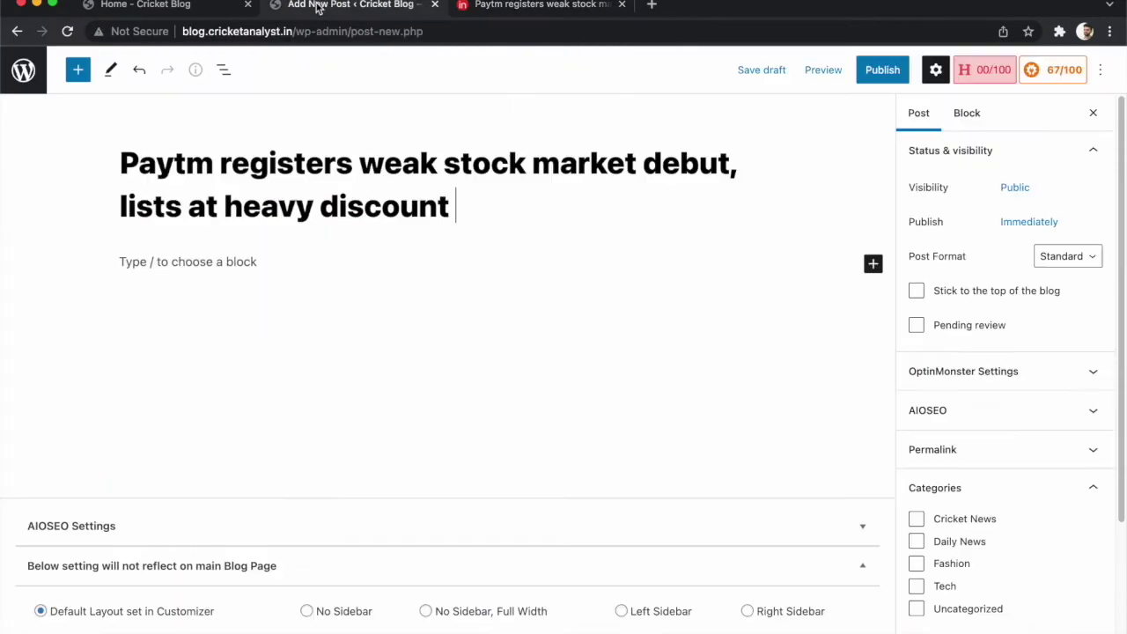
- Fill the post body with five copies of the article's summary paragraph about Paytm's weak debut on Dalal Street
left_click(250, 262)
key("ctrl+v")
key("ctrl+v")
key("ctrl+v")
key("ctrl+v")
key("ctrl+v")
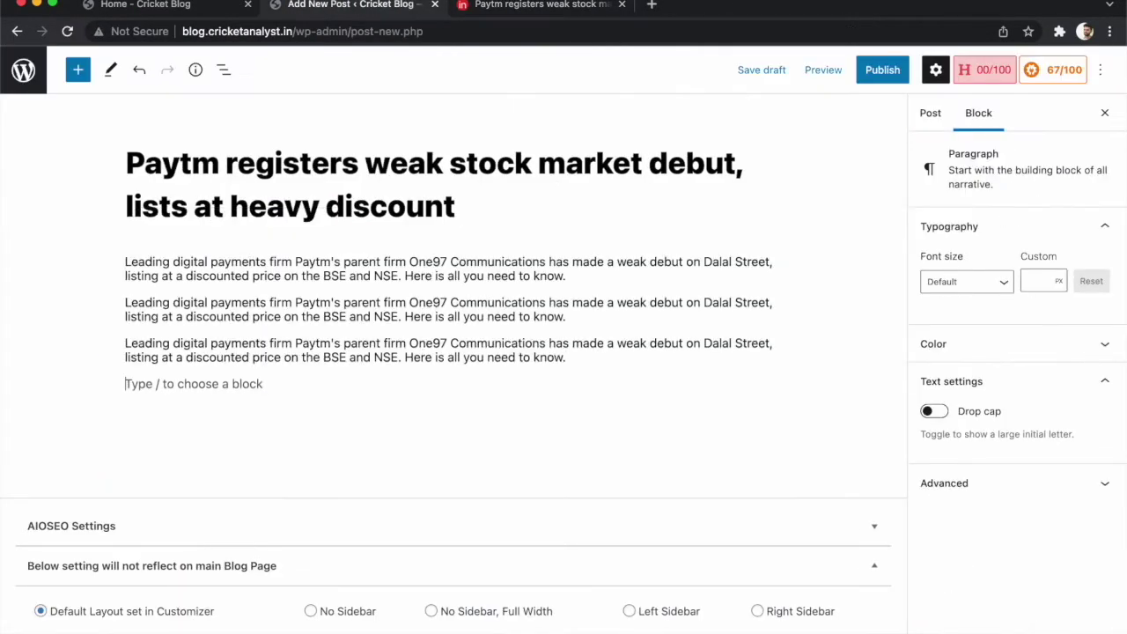
- Assign the Paytm post to the Fashion category and publish it
left_click(930, 112)
scroll(971, 420, "down", 2)
left_click(935, 409)
left_click(916, 482)
left_click(881, 70)
left_click(953, 74)
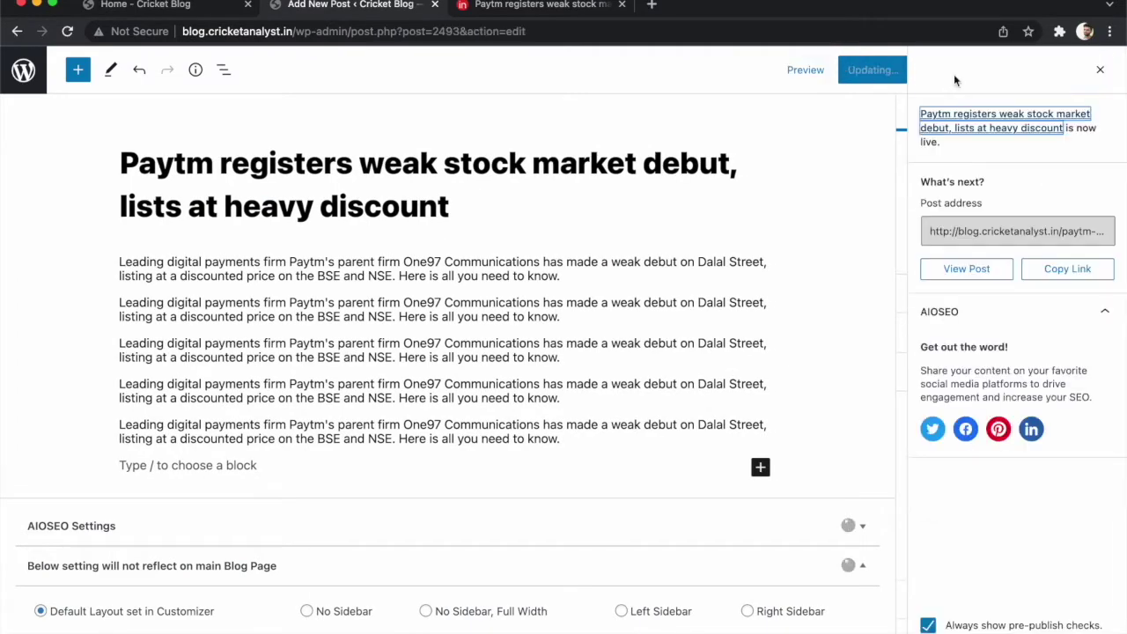
- Publish another new post with the same Paytm headline as its title and repeated copies of the headline as its body
left_click(24, 70)
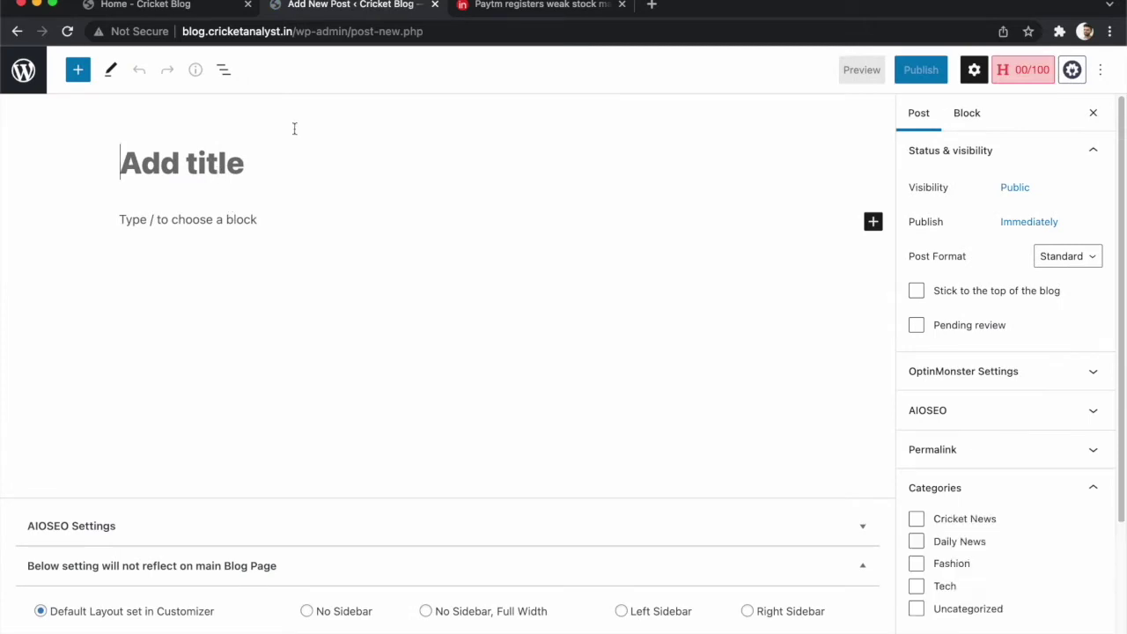
left_click(519, 5)
key("ctrl+shift+Tab")
key("ctrl+v")
key("Return")
key("ctrl+v")
key("ctrl+v")
left_click(921, 70)
left_click(519, 5)
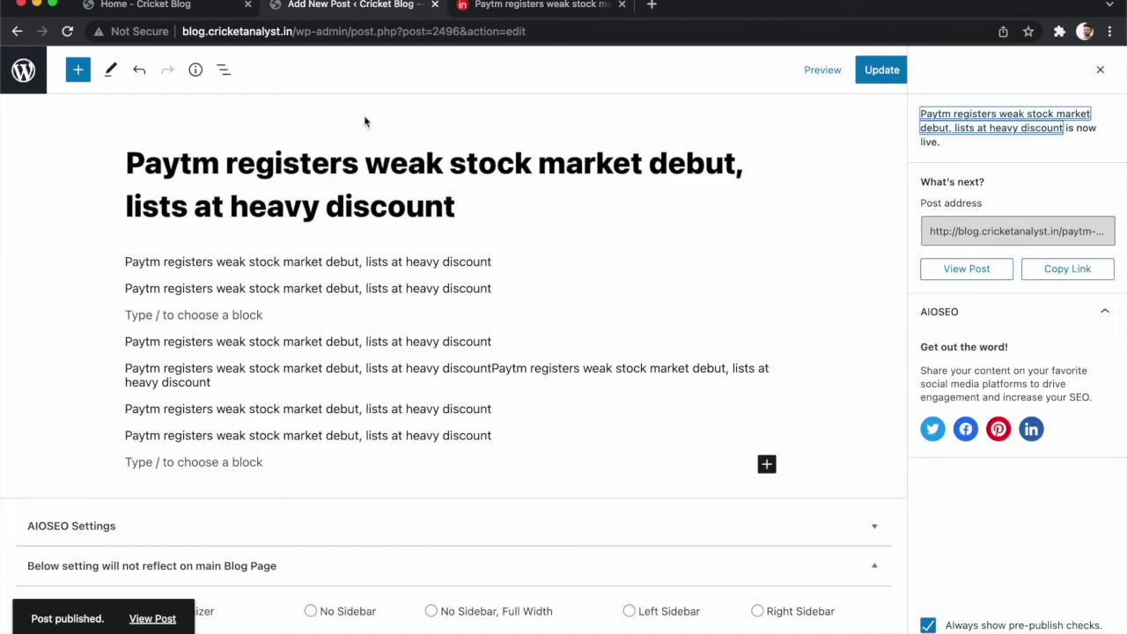
left_click(352, 5)
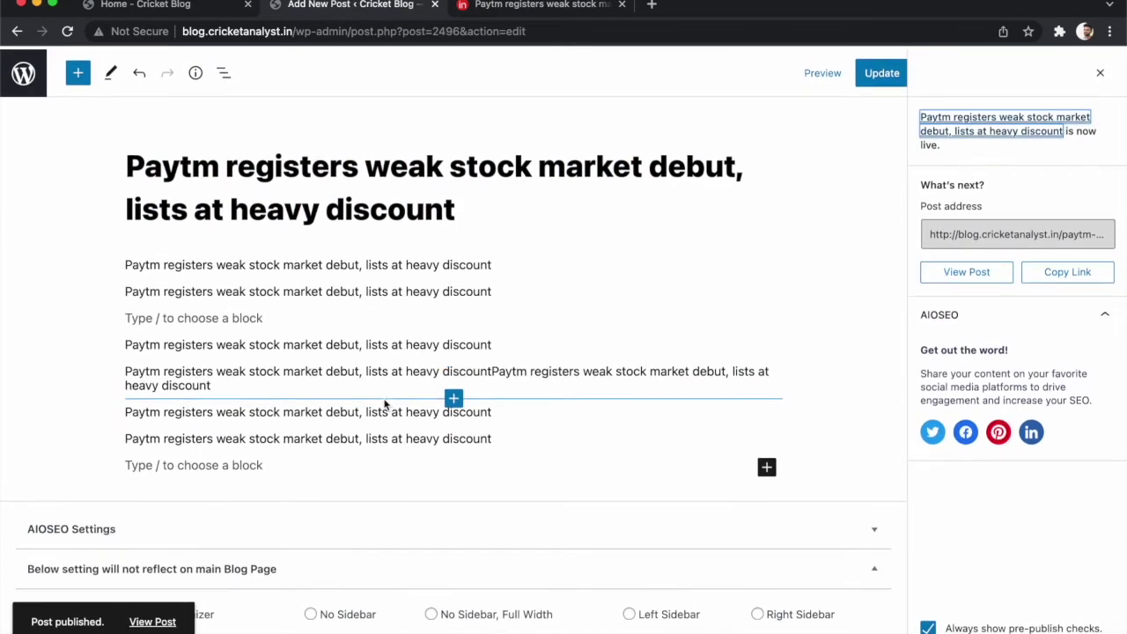
- Reopen the newest Paytm post from the posts list, change its category from Uncategorized to Tech, and update it
left_click(19, 33)
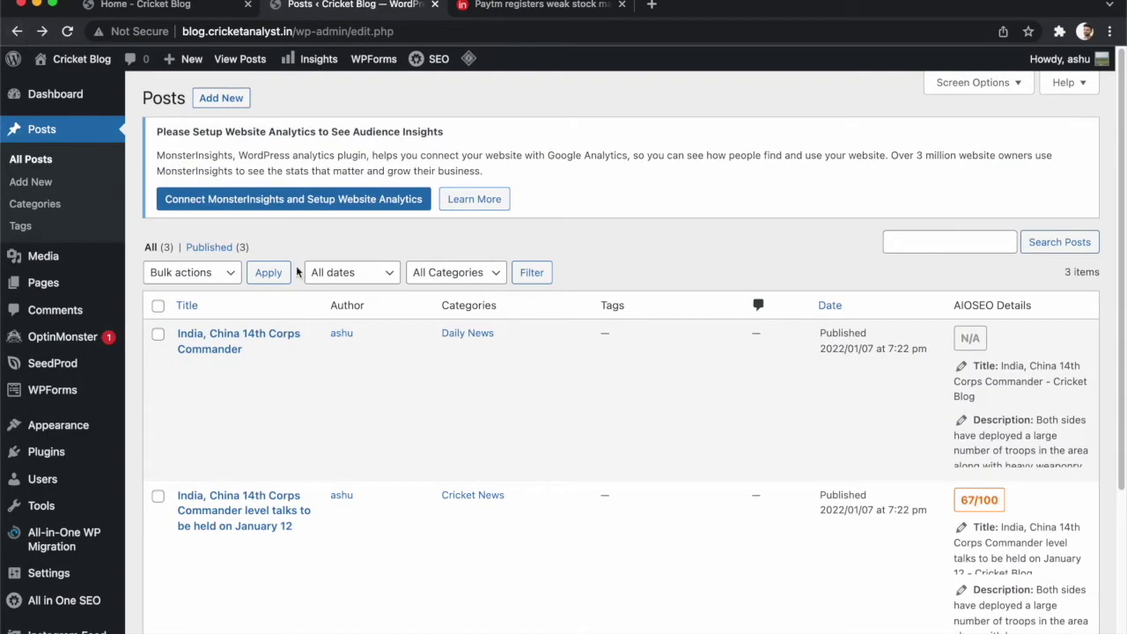
left_click(68, 30)
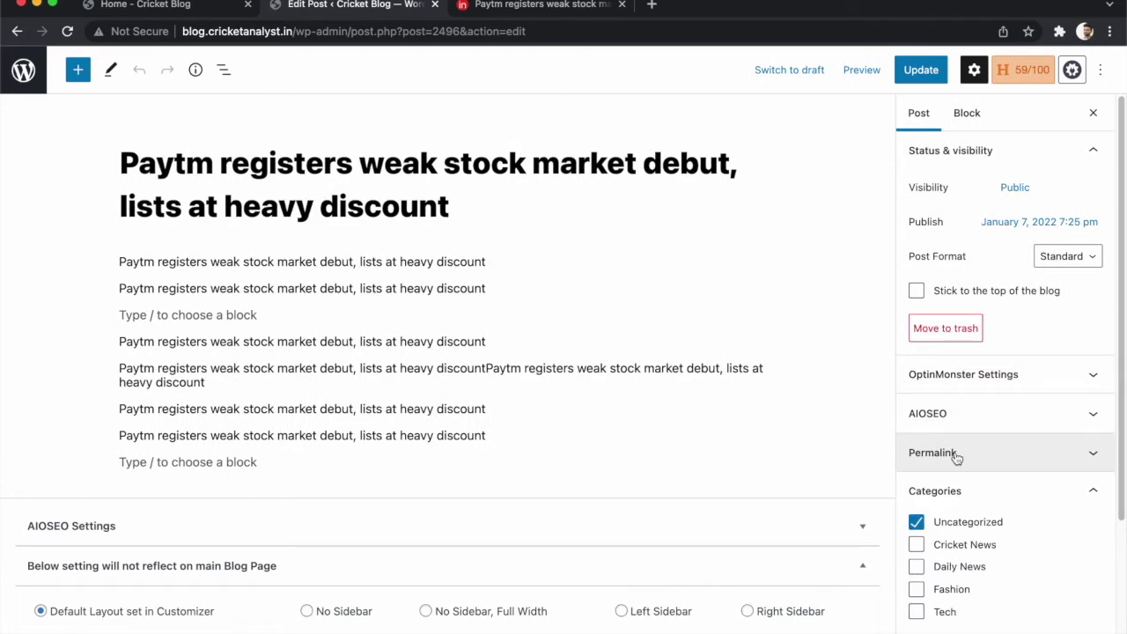
left_click(956, 454)
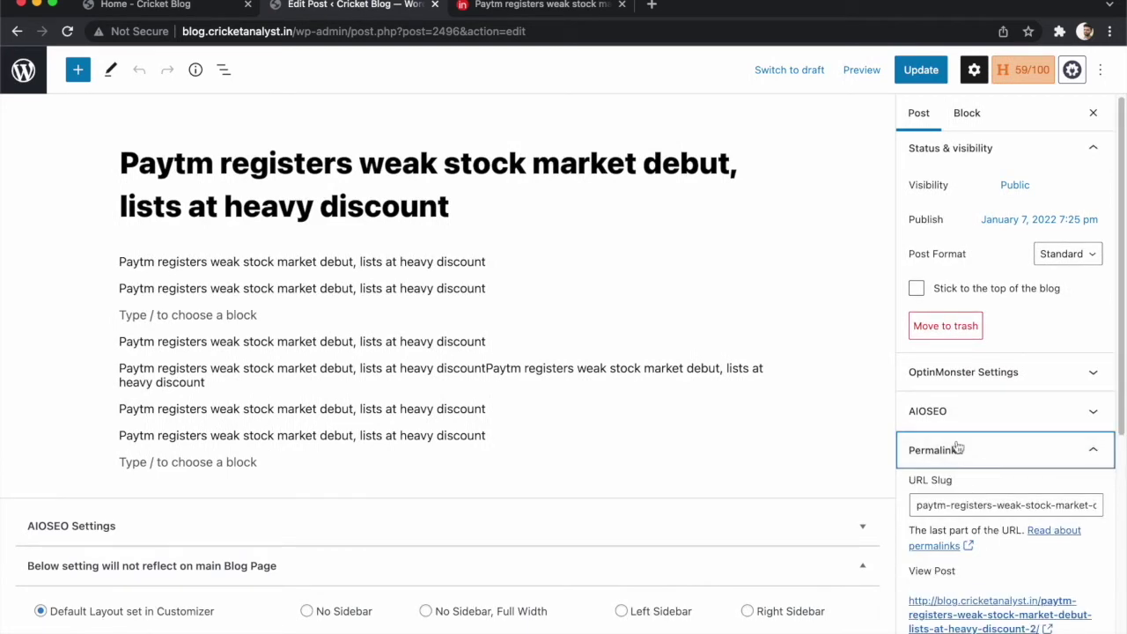
left_click(969, 454)
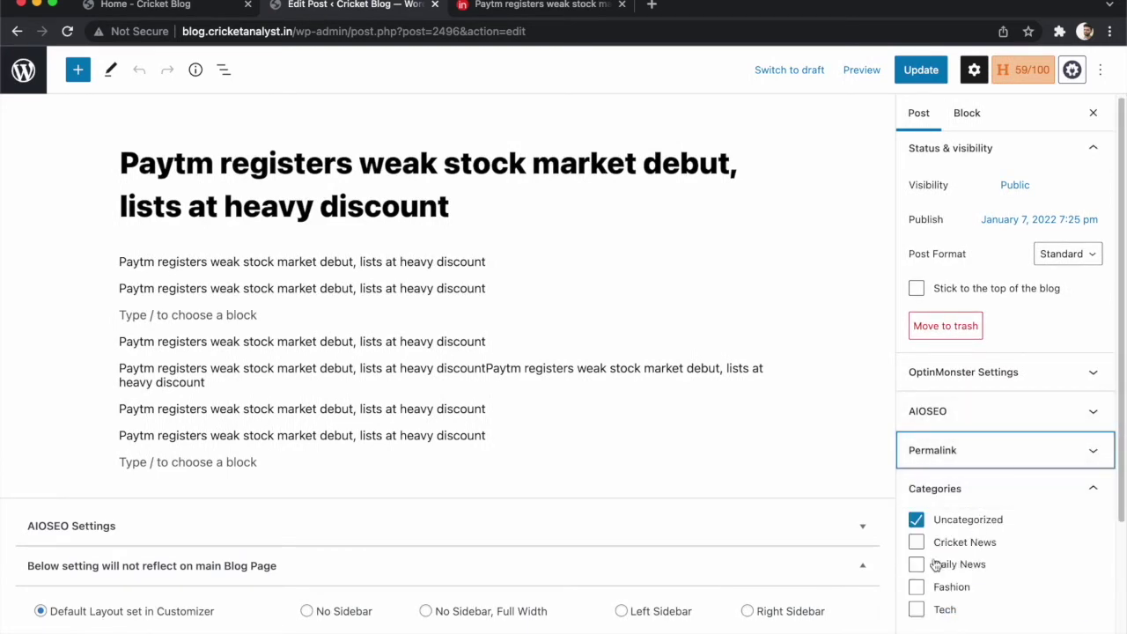
left_click(917, 519)
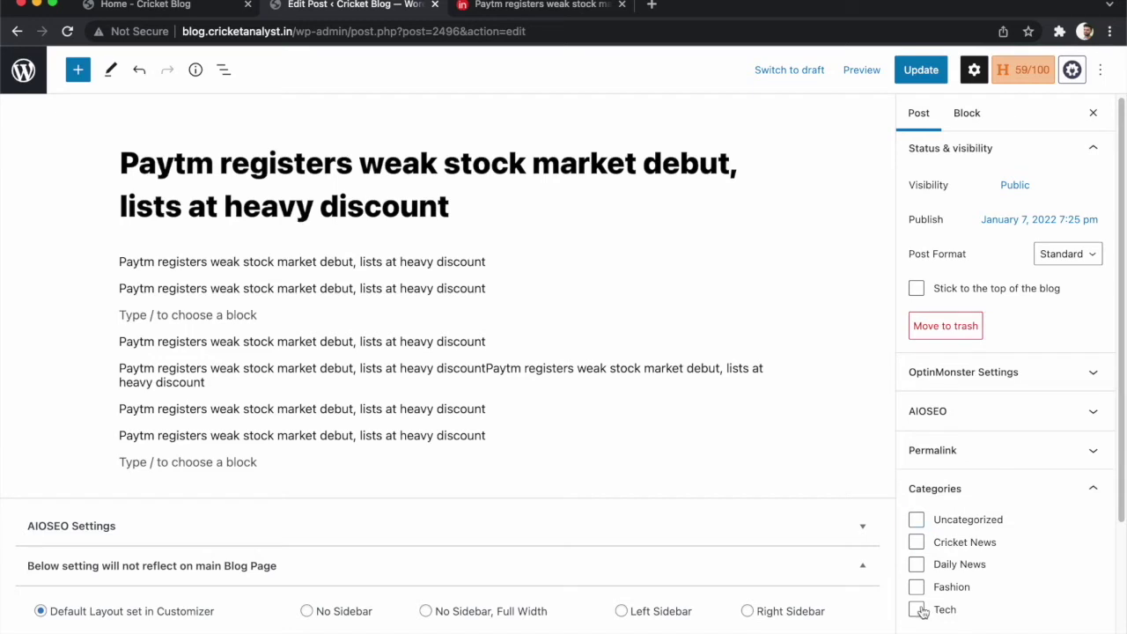
left_click(918, 75)
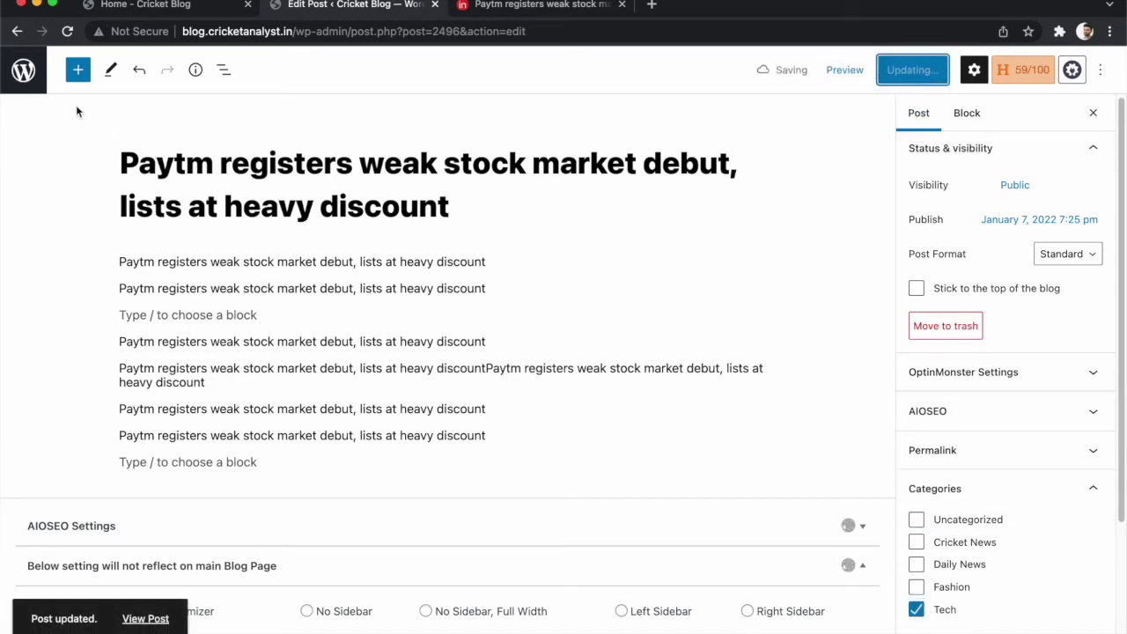
- Return to the posts list, reload it, and check the categories of all published posts
left_click(17, 31)
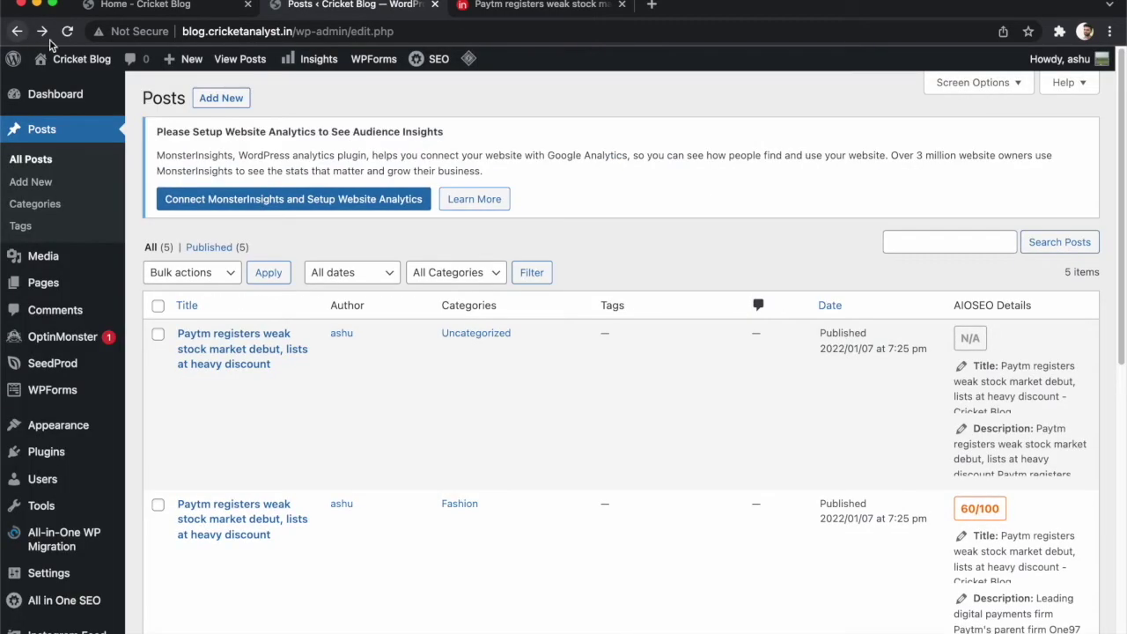
left_click(69, 32)
scroll(497, 260, "down", 10)
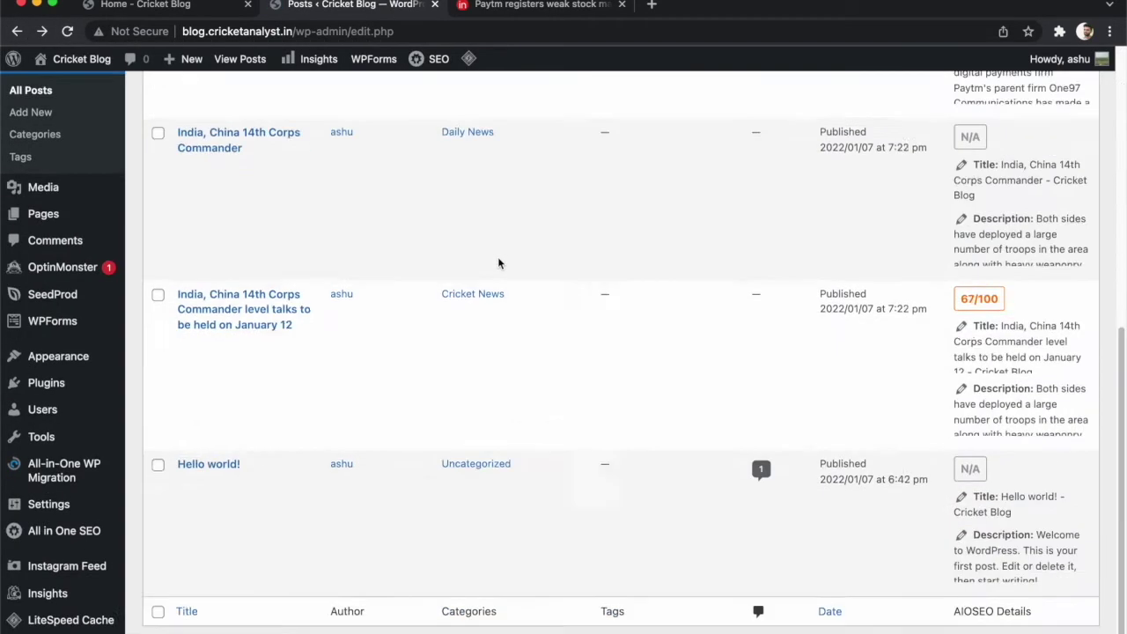
scroll(497, 256, "up", 10)
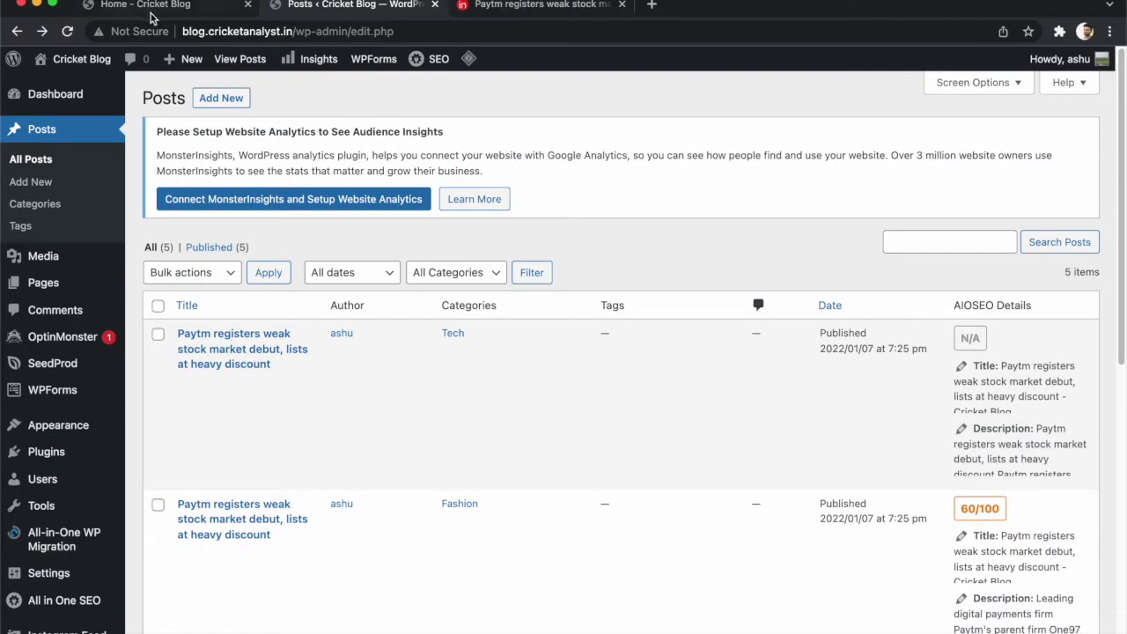
- Switch to the public homepage, open it in the theme customizer, and open the Site Identity settings
left_click(155, 5)
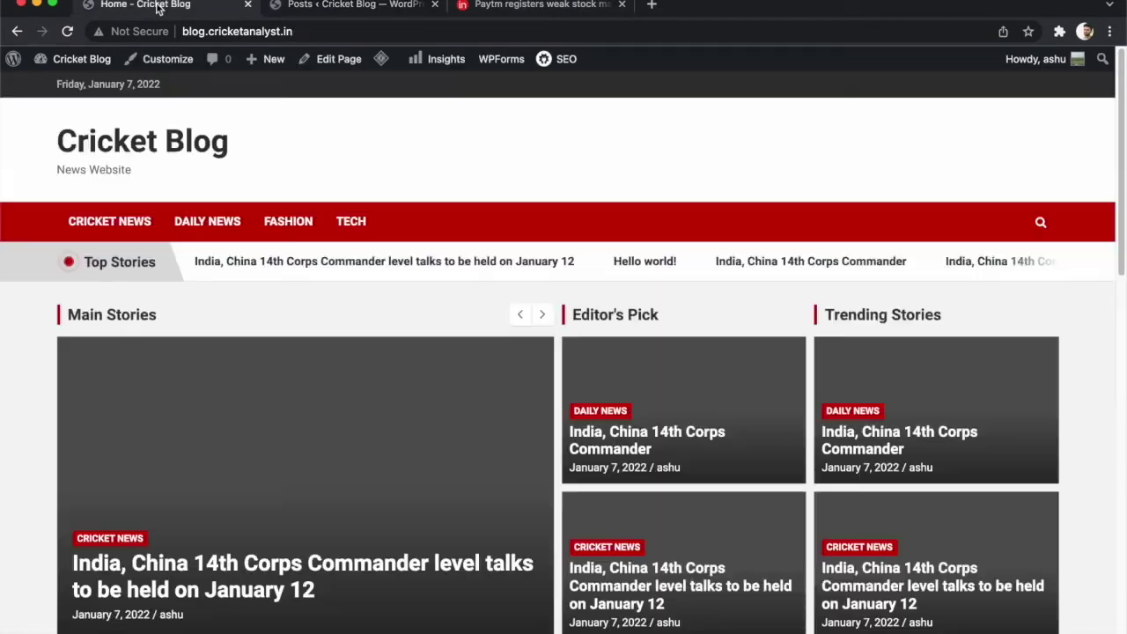
left_click(333, 7)
left_click(173, 27)
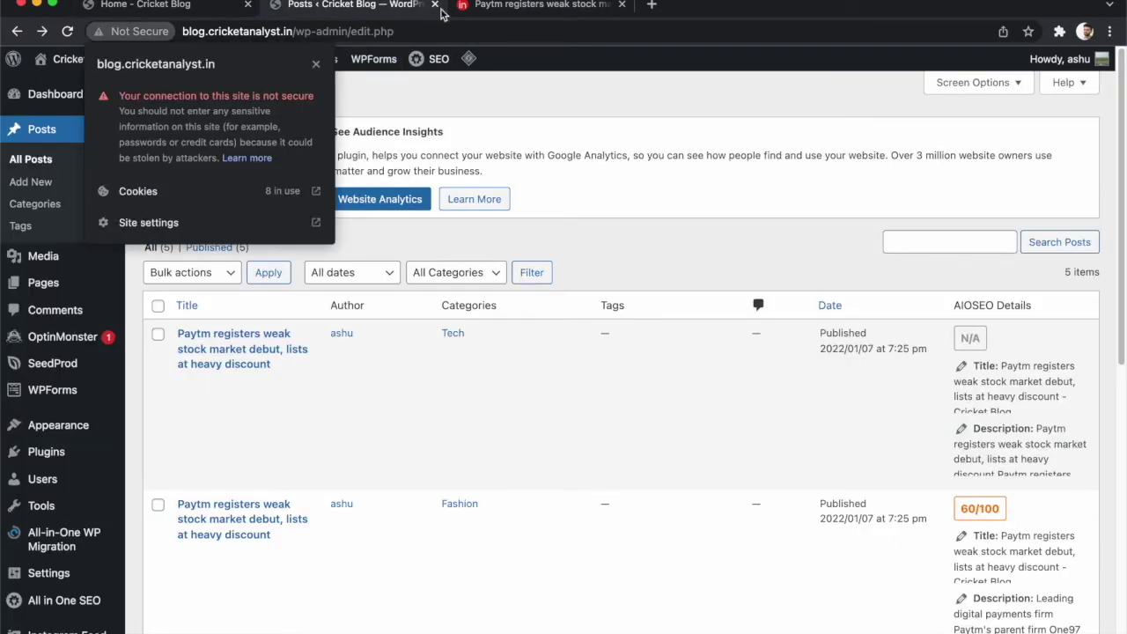
left_click(159, 7)
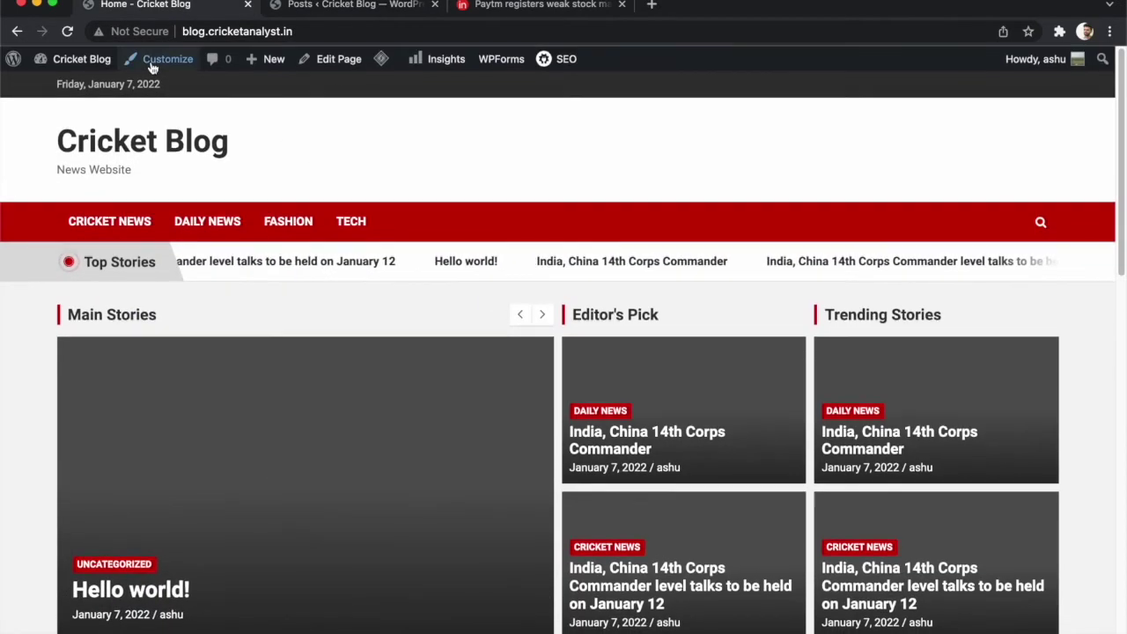
left_click(154, 62)
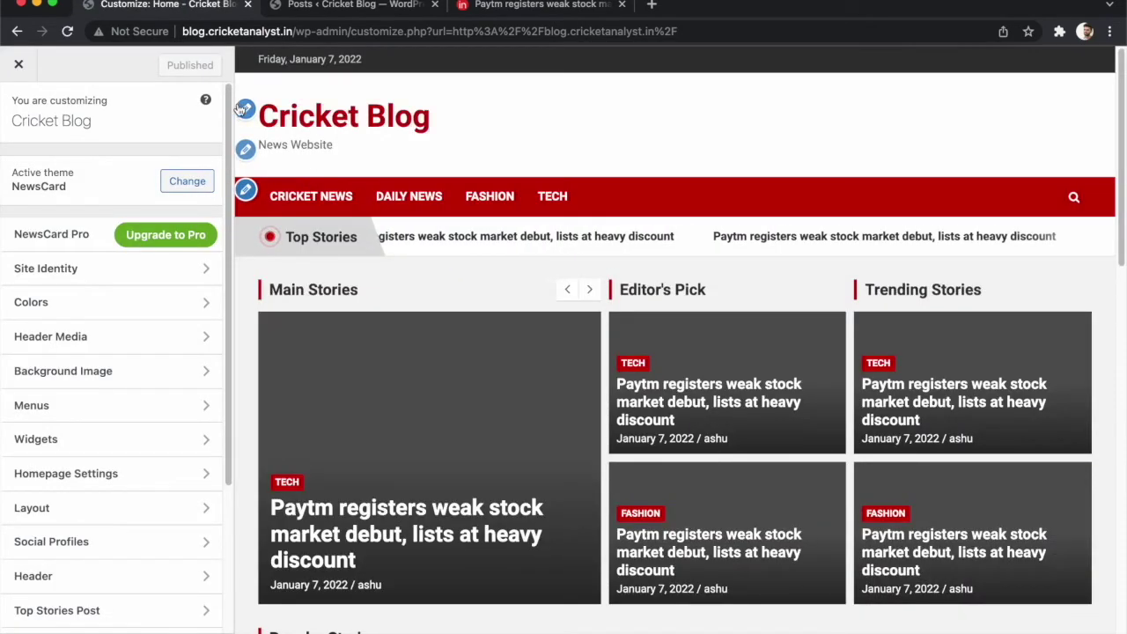
left_click(245, 107)
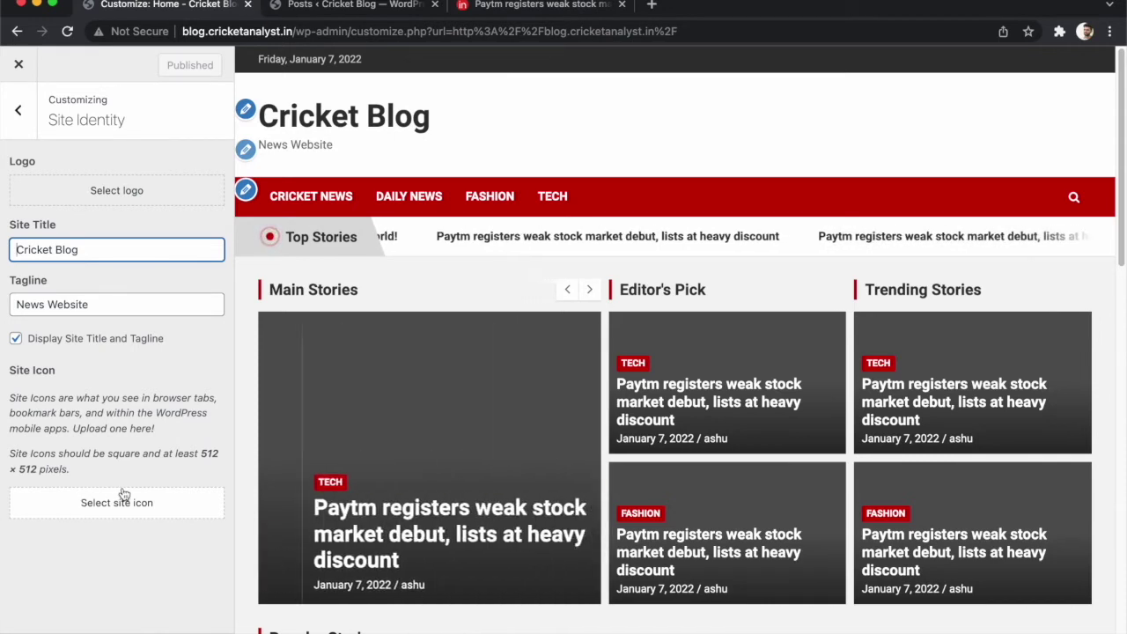
- Upload the indoor-plant-today-main-190510-02.jpeg image from the Downloads folder for use as the site logo
left_click(83, 196)
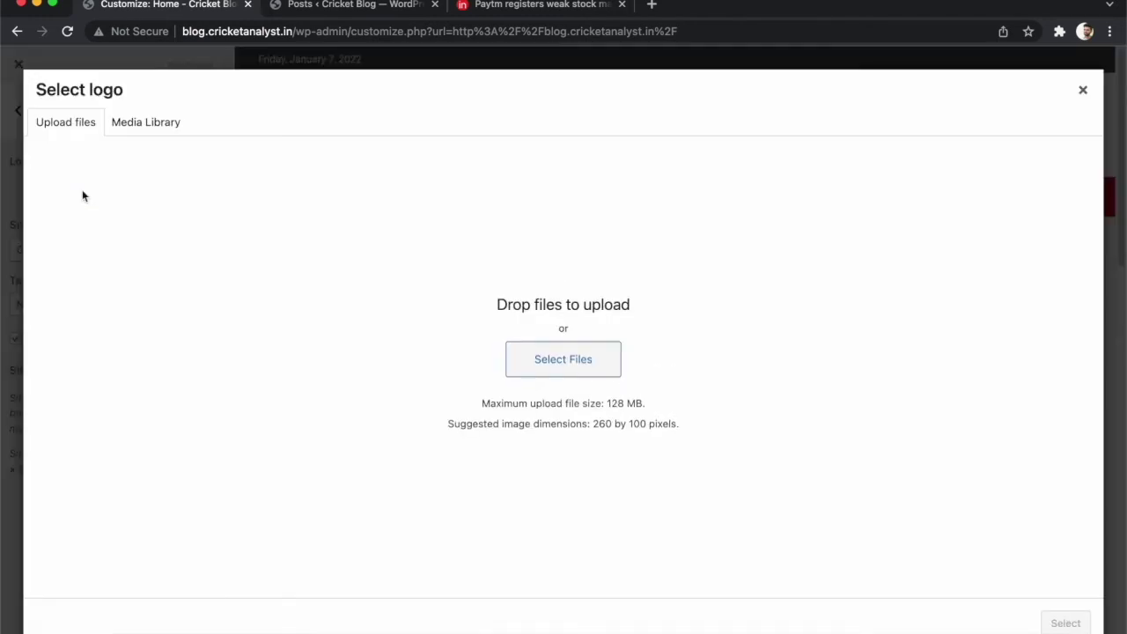
left_click(564, 361)
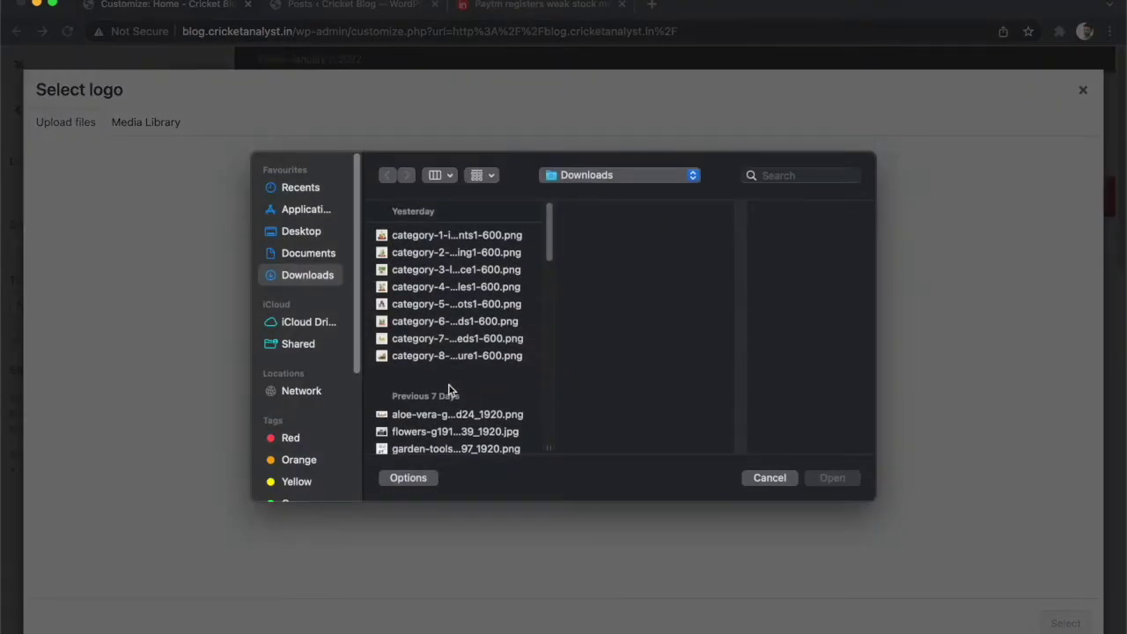
scroll(449, 390, "down", 5)
left_click(407, 269)
scroll(410, 299, "down", 8)
left_click(413, 322)
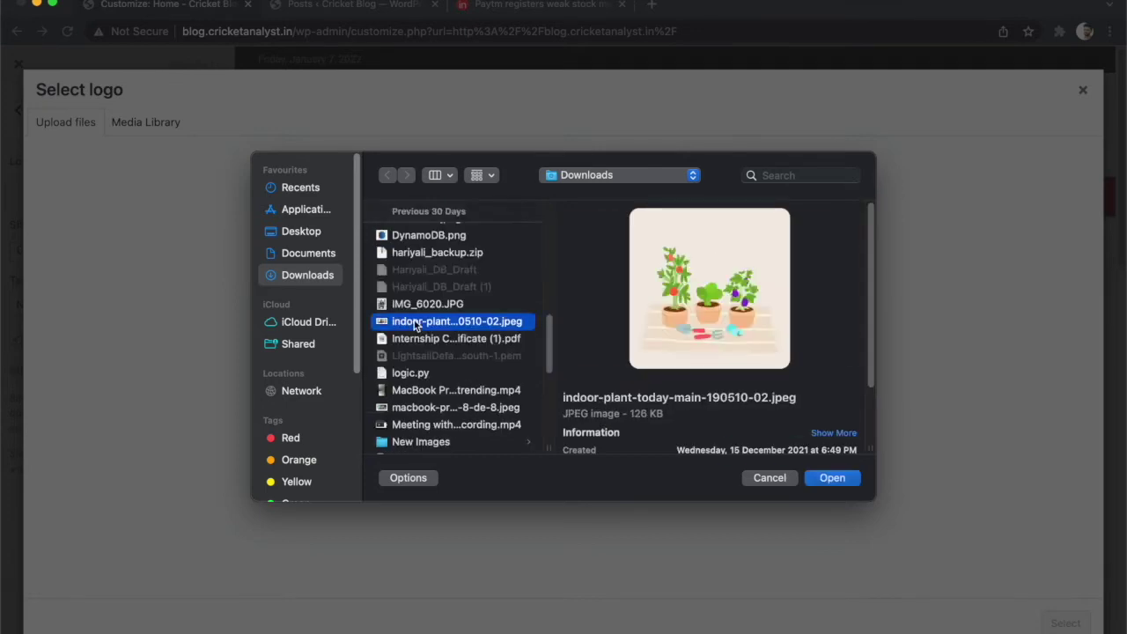
left_click(830, 477)
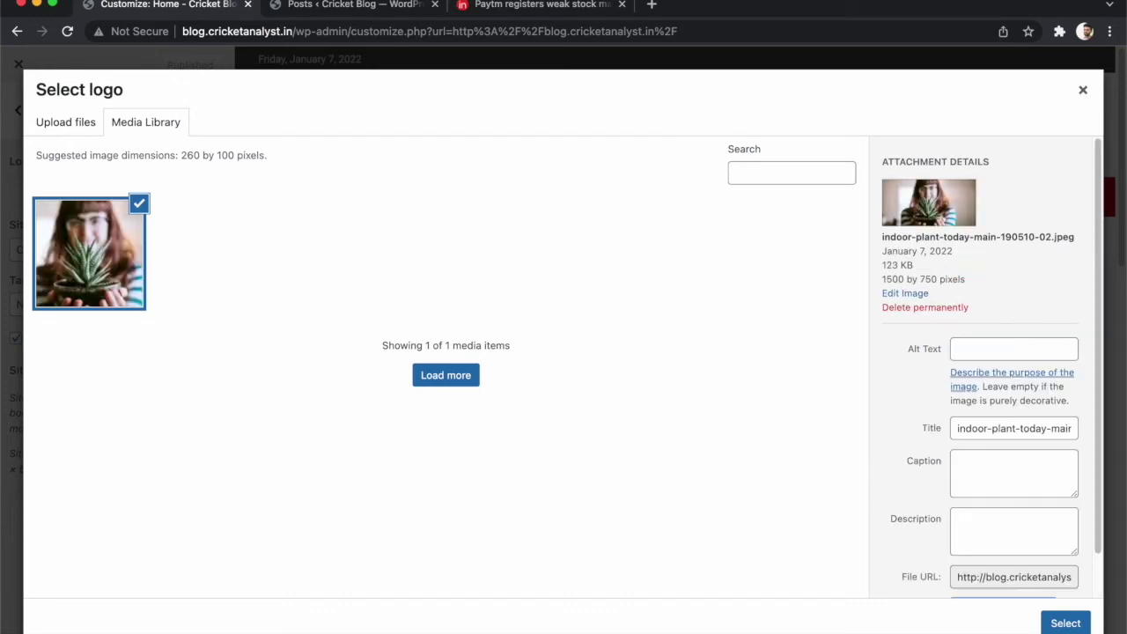
- Try the uploaded image as the site logo, cropped to a nearly square area around the plant, and remove that logo
left_click(1065, 623)
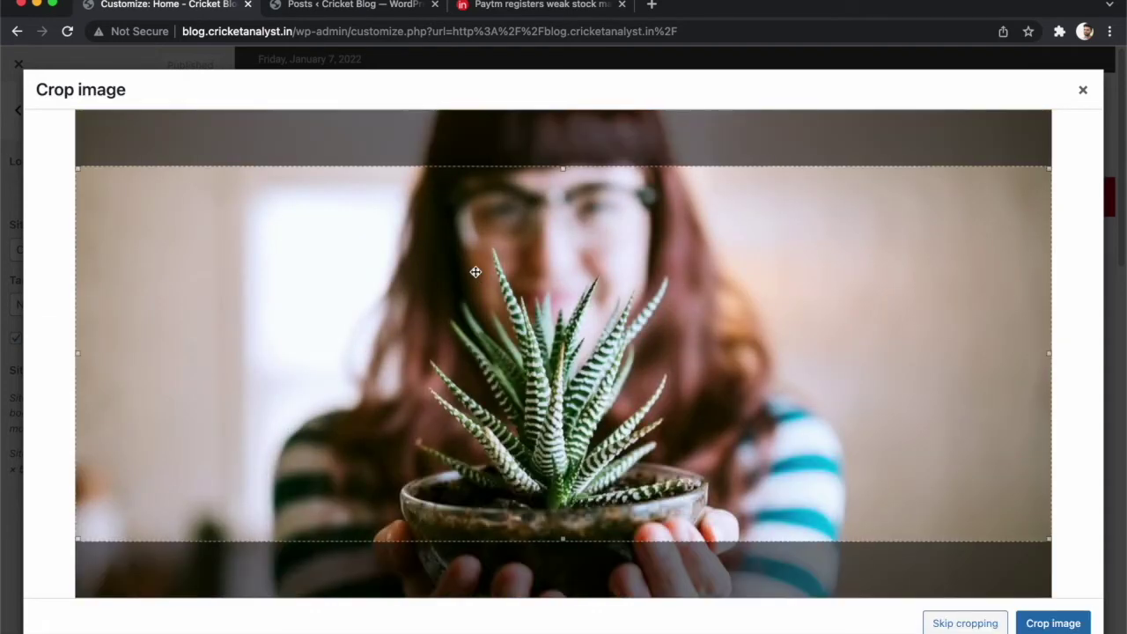
left_click_drag(76, 355, 327, 428)
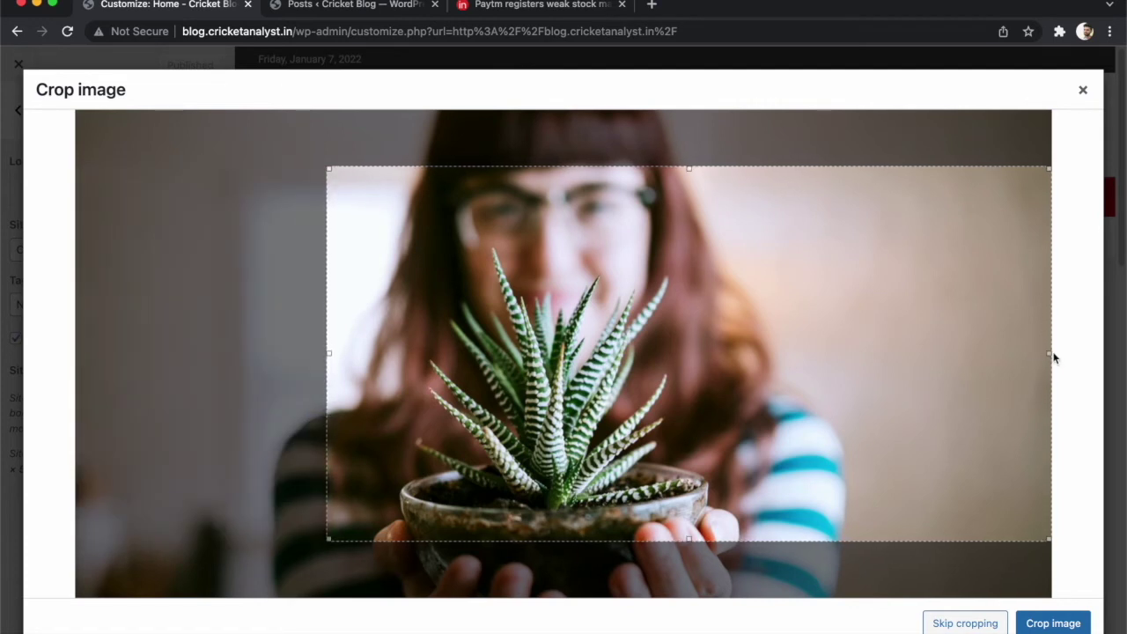
left_click_drag(1050, 355, 760, 401)
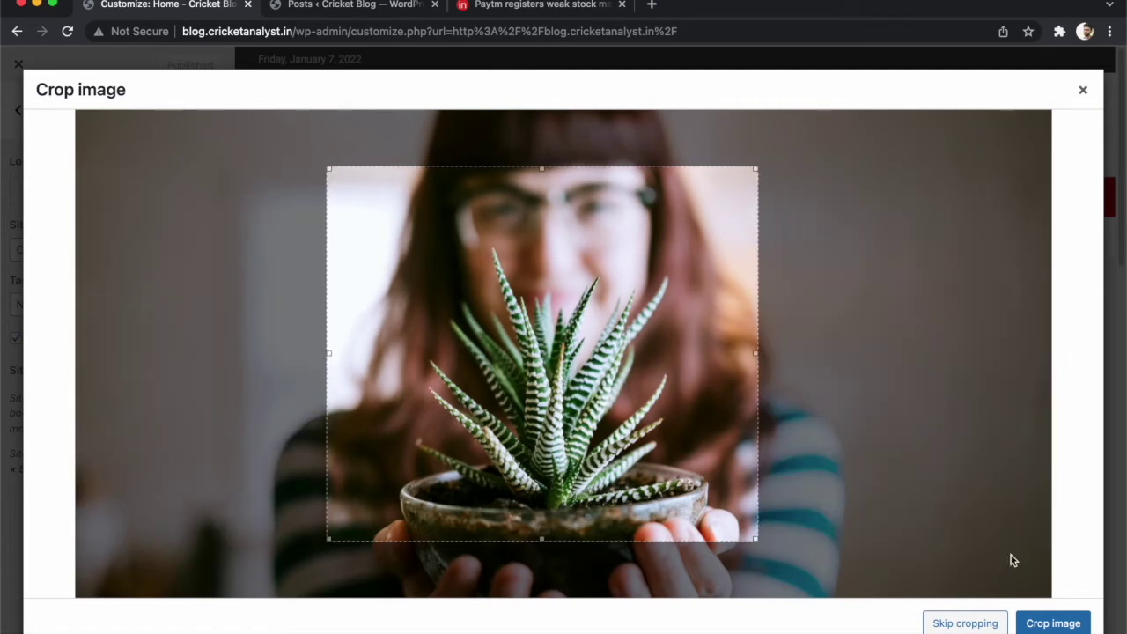
left_click(1055, 622)
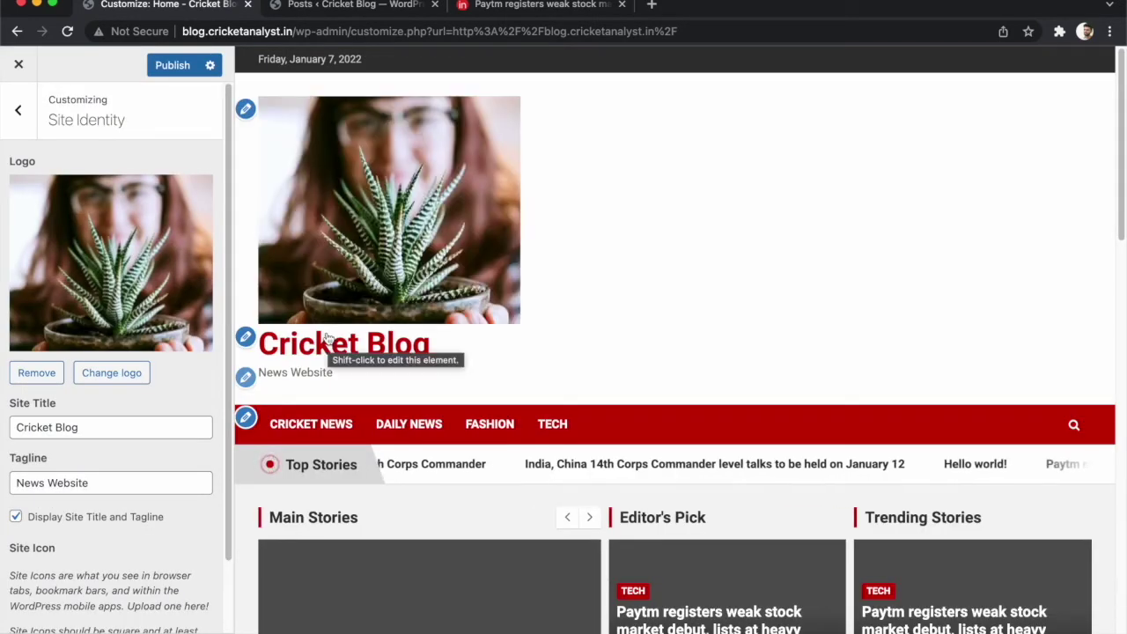
left_click(40, 373)
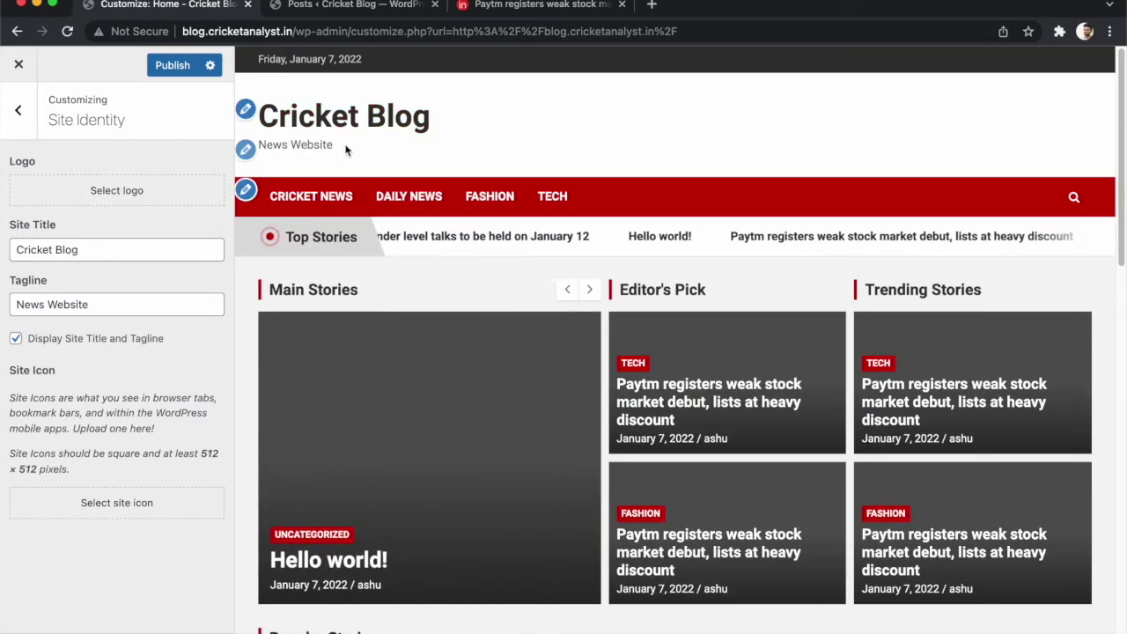
- Open the menu locations from the homepage preview and check the menu choices for the Primary location
left_click(247, 199)
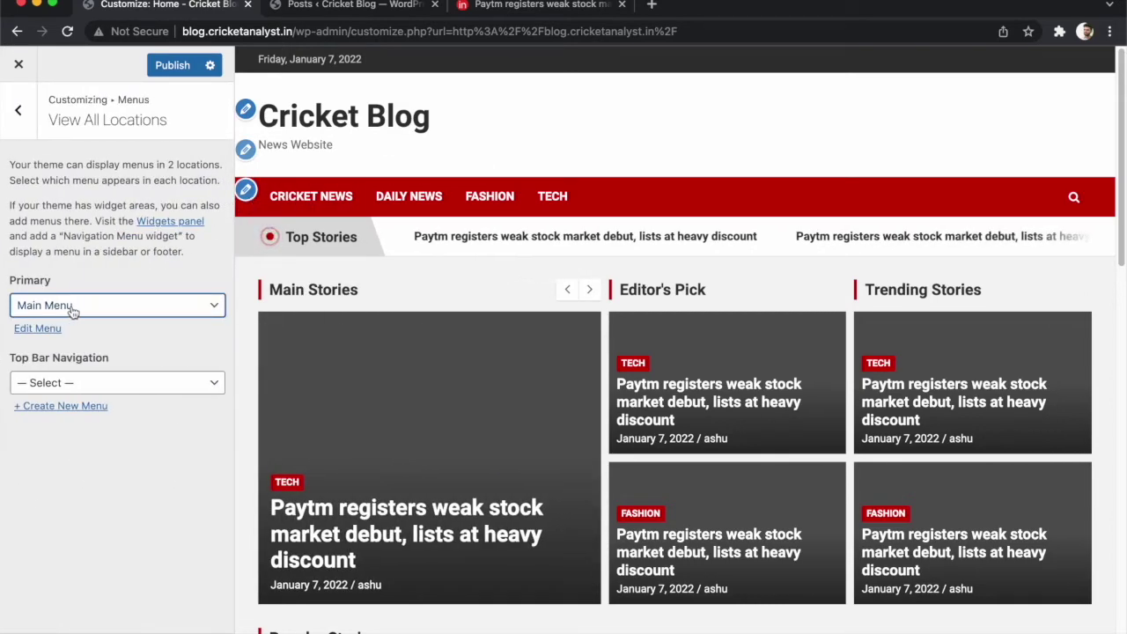
left_click(151, 308)
left_click(151, 314)
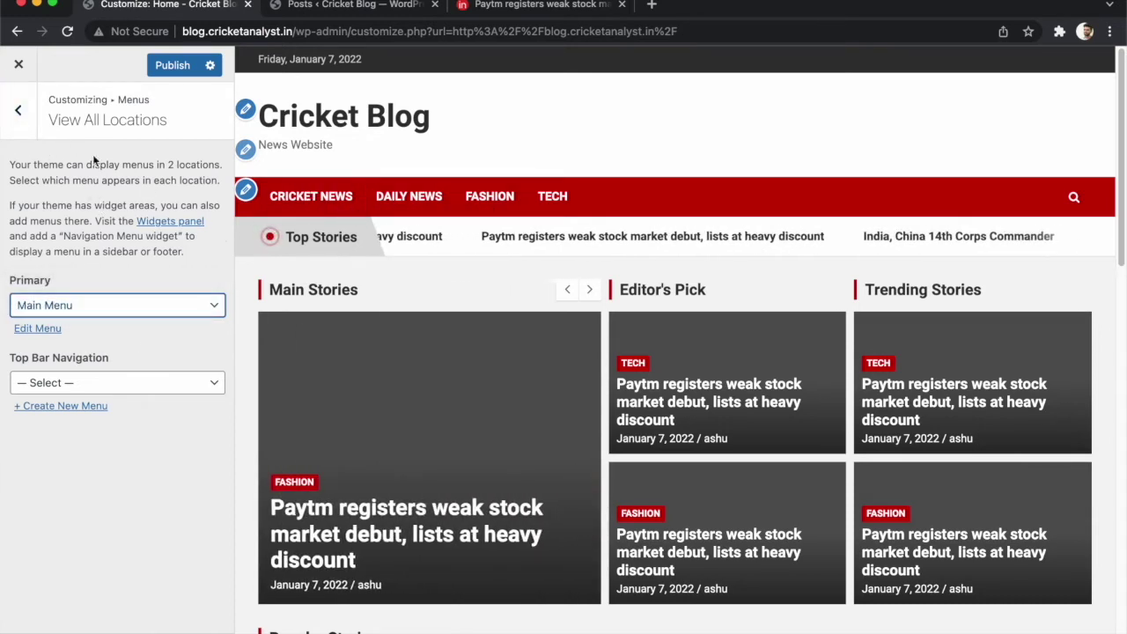
- Look through the Colors, Header Media, Background Image and Menus settings of the theme without changing them
left_click(18, 110)
left_click(68, 306)
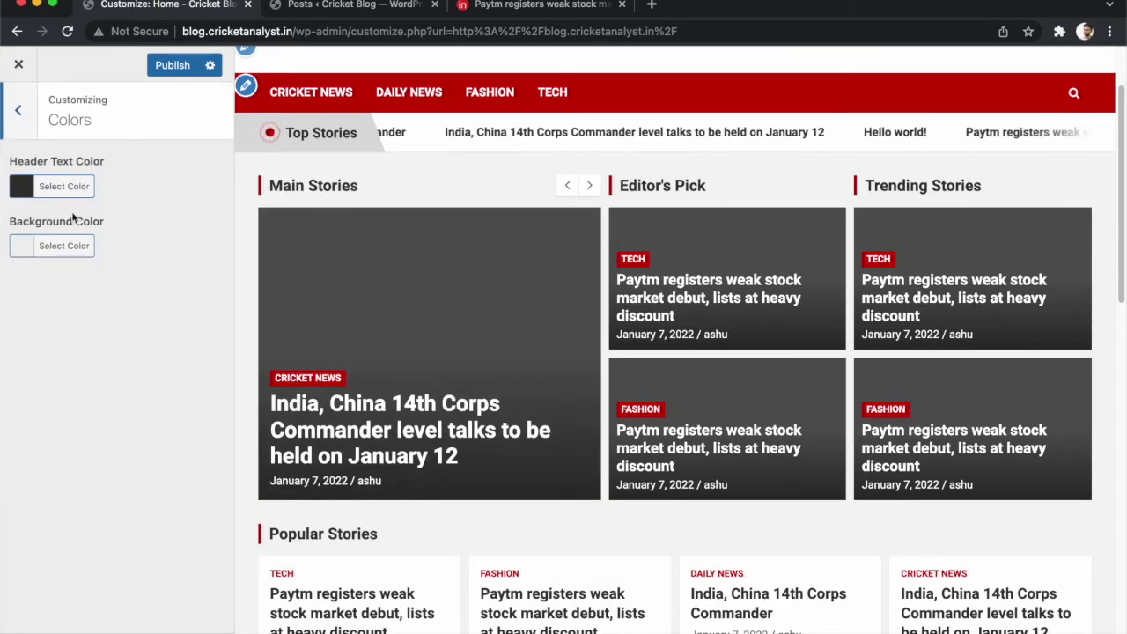
left_click(24, 132)
left_click(83, 332)
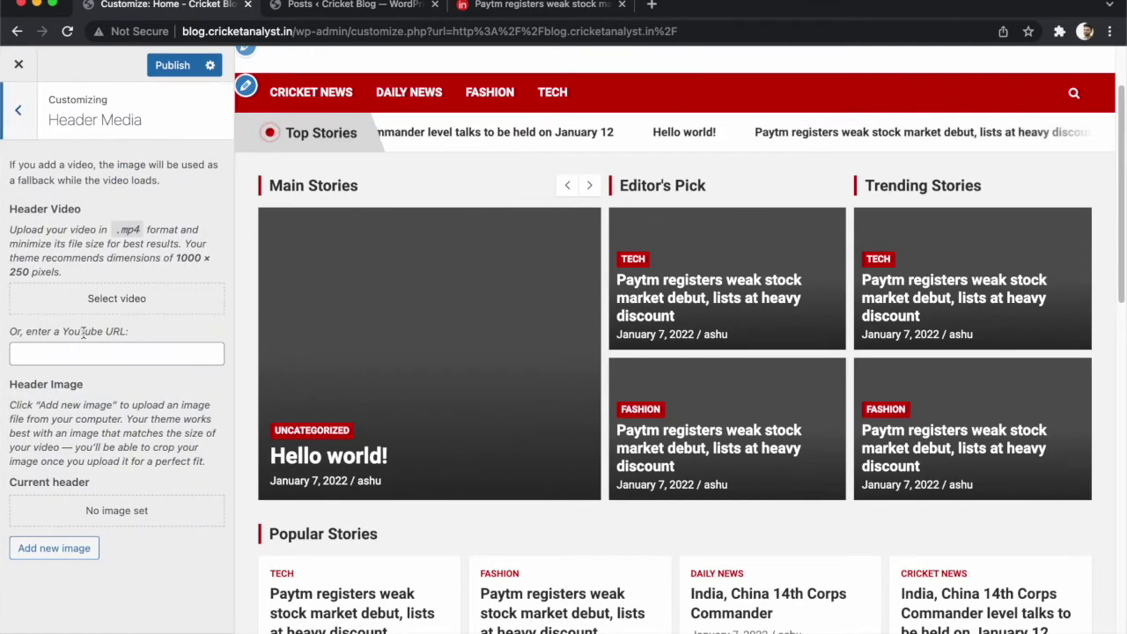
scroll(598, 255, "up", 2)
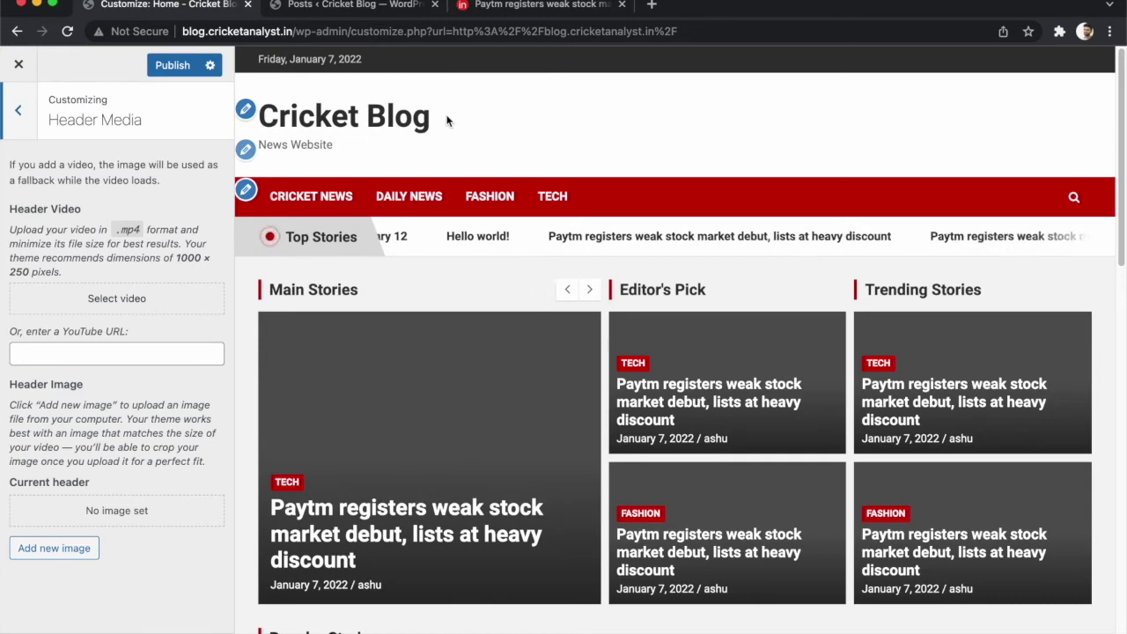
left_click(18, 115)
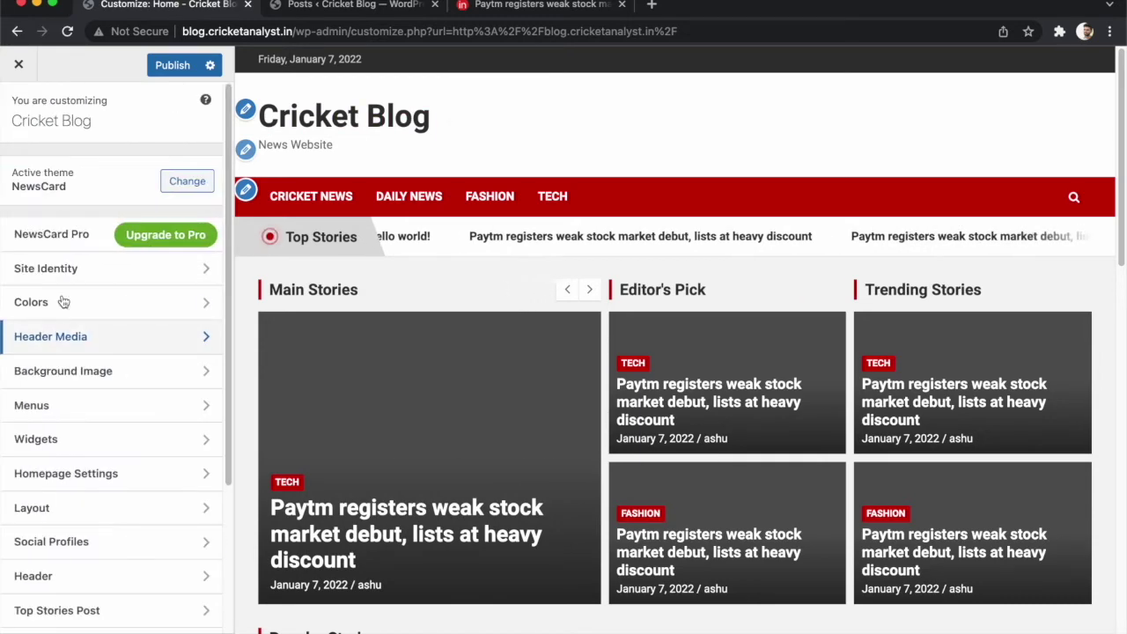
left_click(59, 373)
left_click(37, 96)
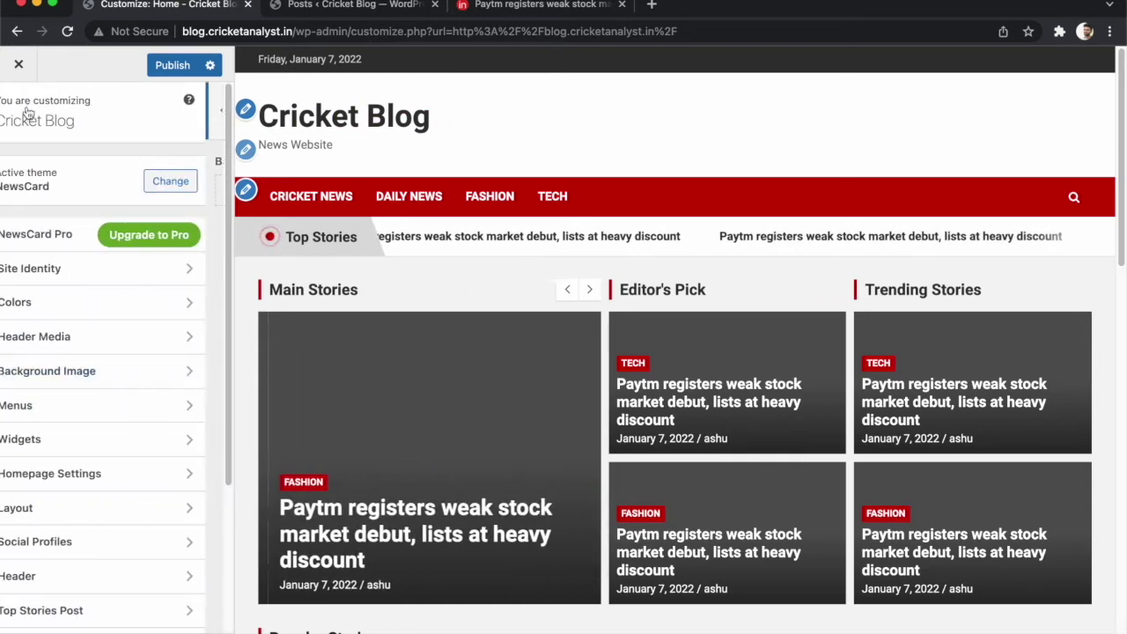
left_click(66, 343)
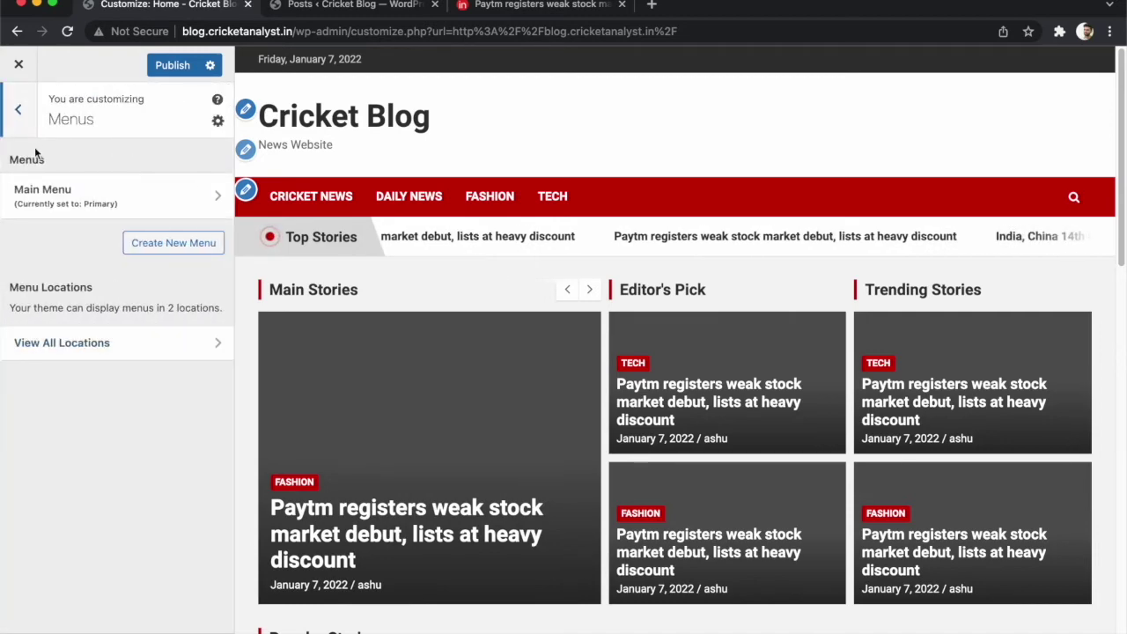
key("Escape")
- Review the theme's widget areas, dismiss the block widgets introduction, and open the Footer - Column 4 area
left_click(73, 333)
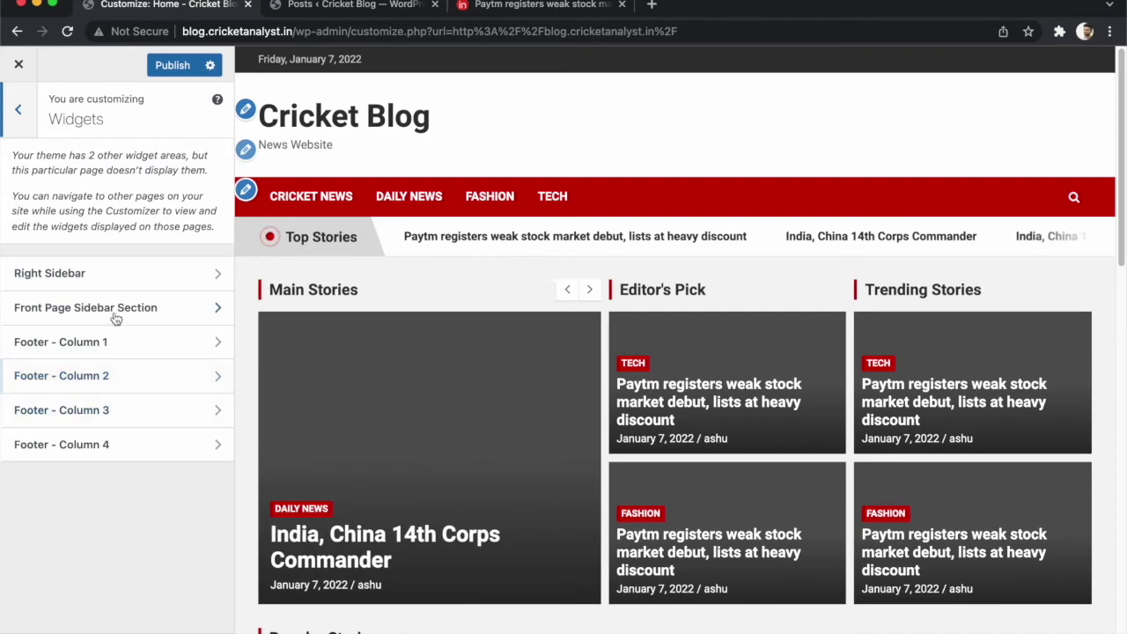
scroll(574, 438, "down", 15)
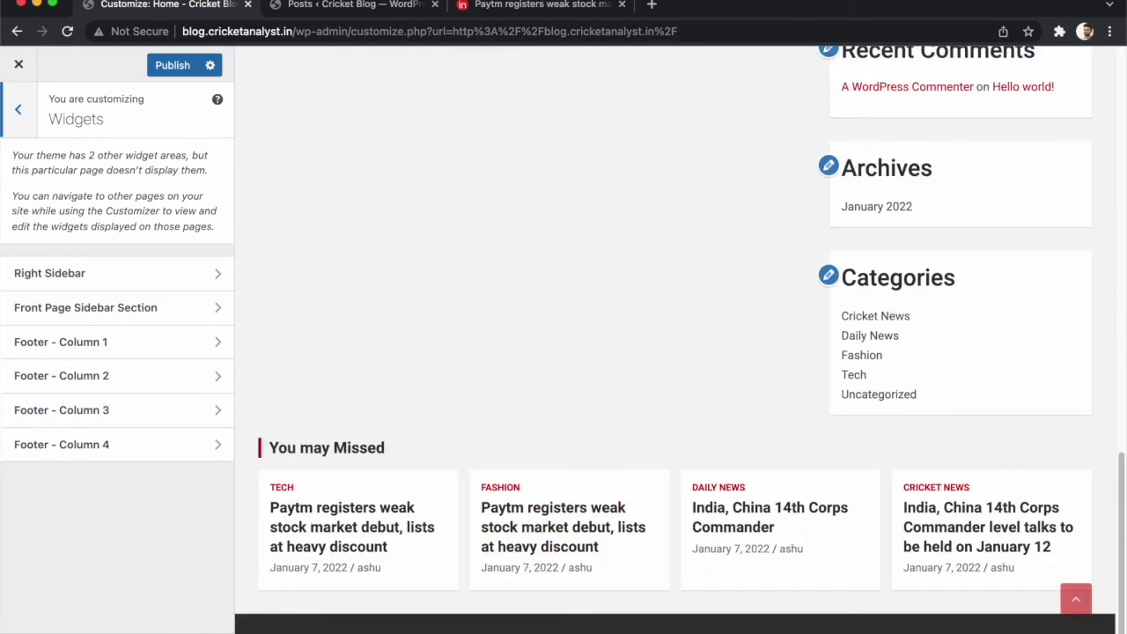
left_click(88, 314)
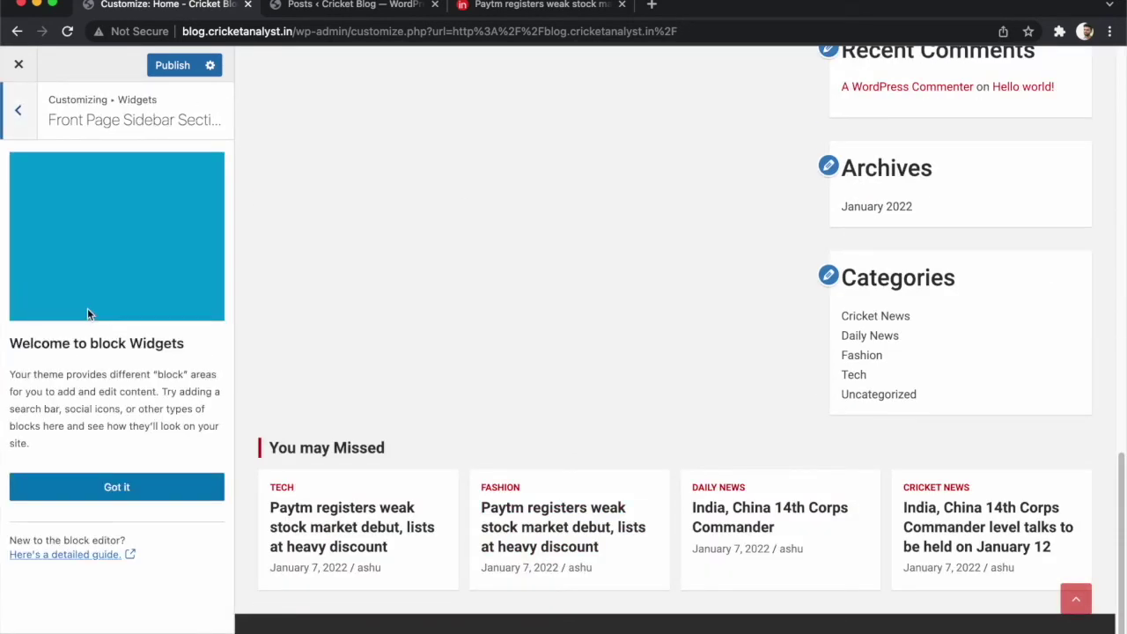
left_click(10, 131)
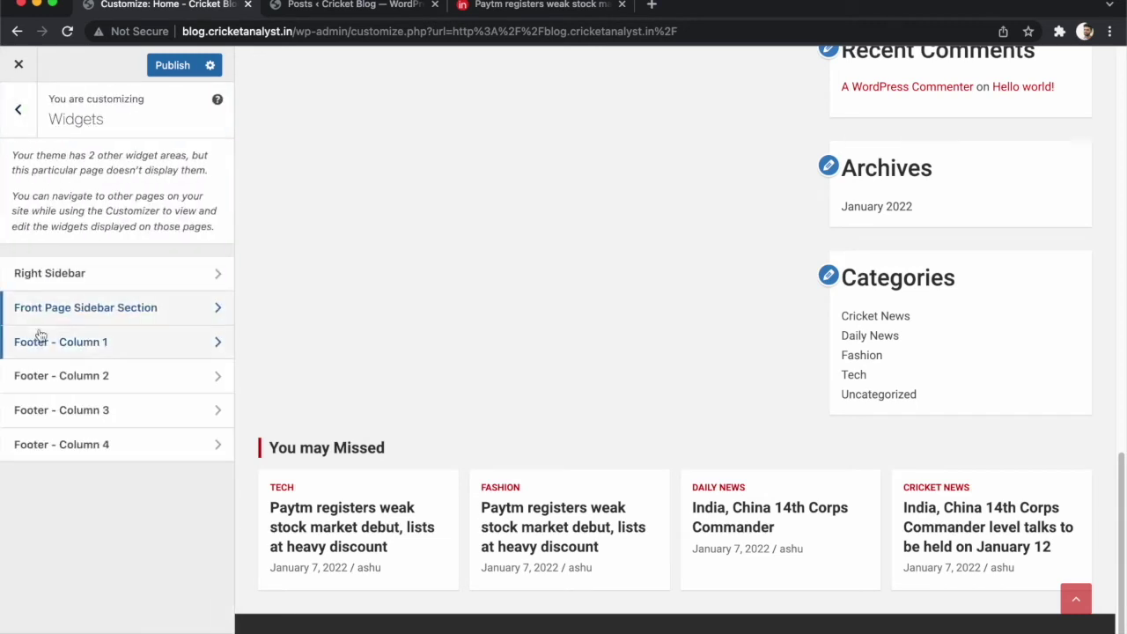
left_click(79, 343)
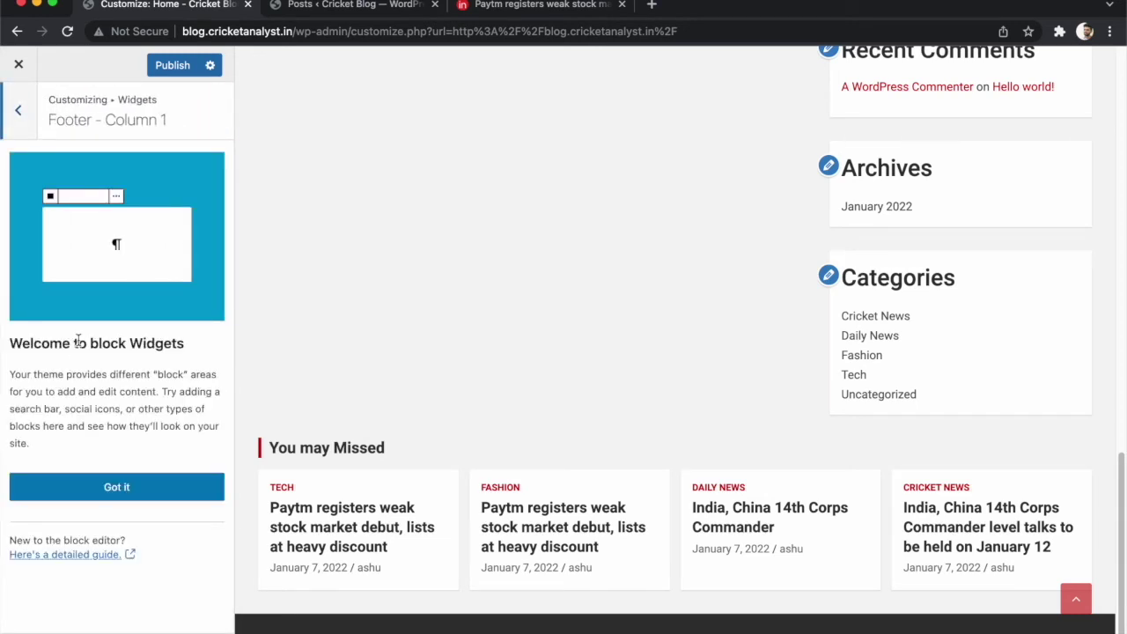
left_click(89, 481)
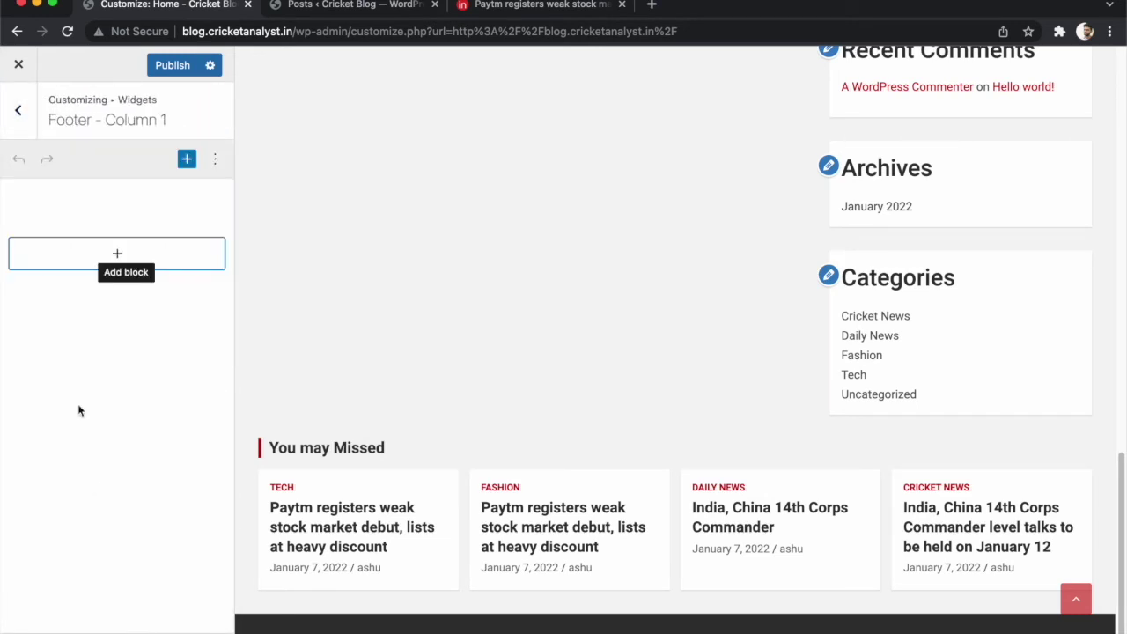
left_click(23, 128)
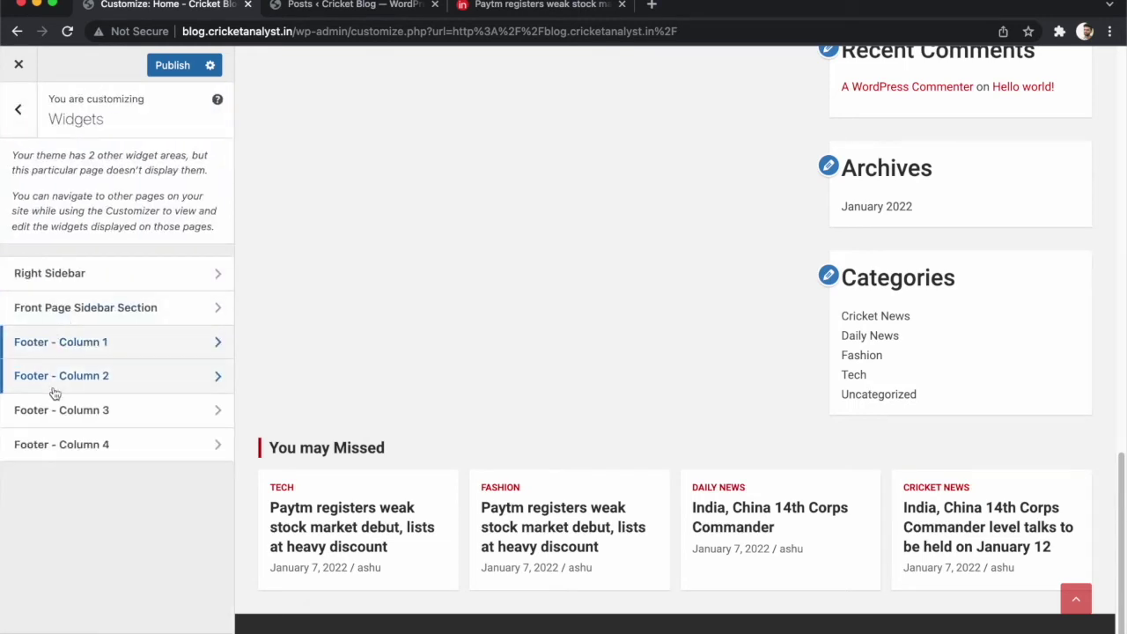
left_click(64, 445)
- Try a paragraph block with the text "Heloo" in Footer - Column 4 and clear its text
left_click(115, 255)
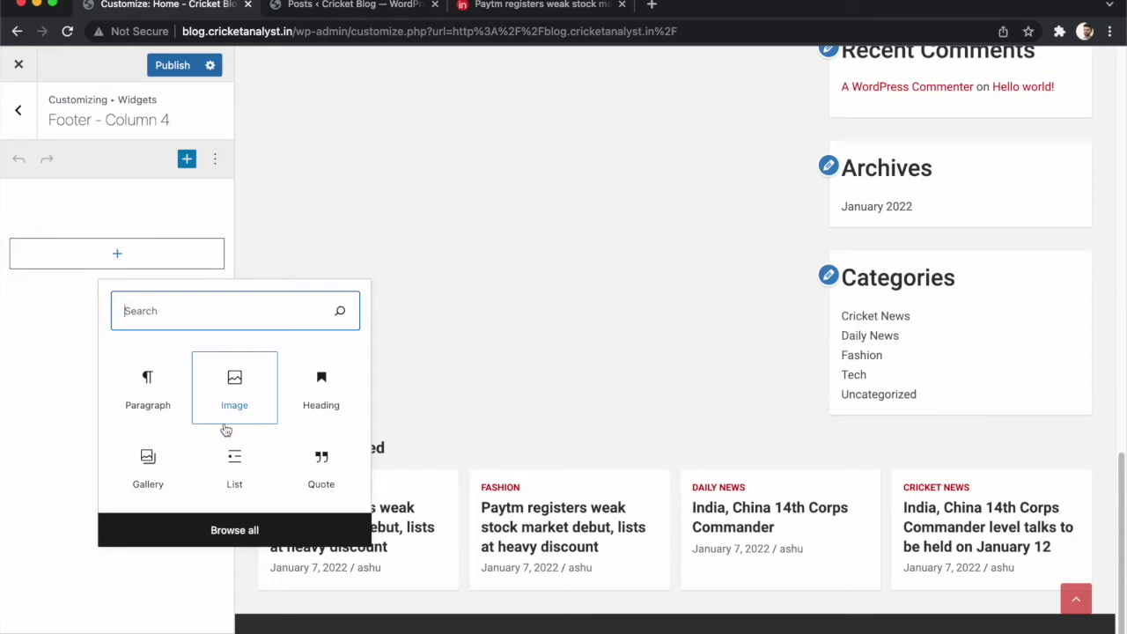
left_click(183, 407)
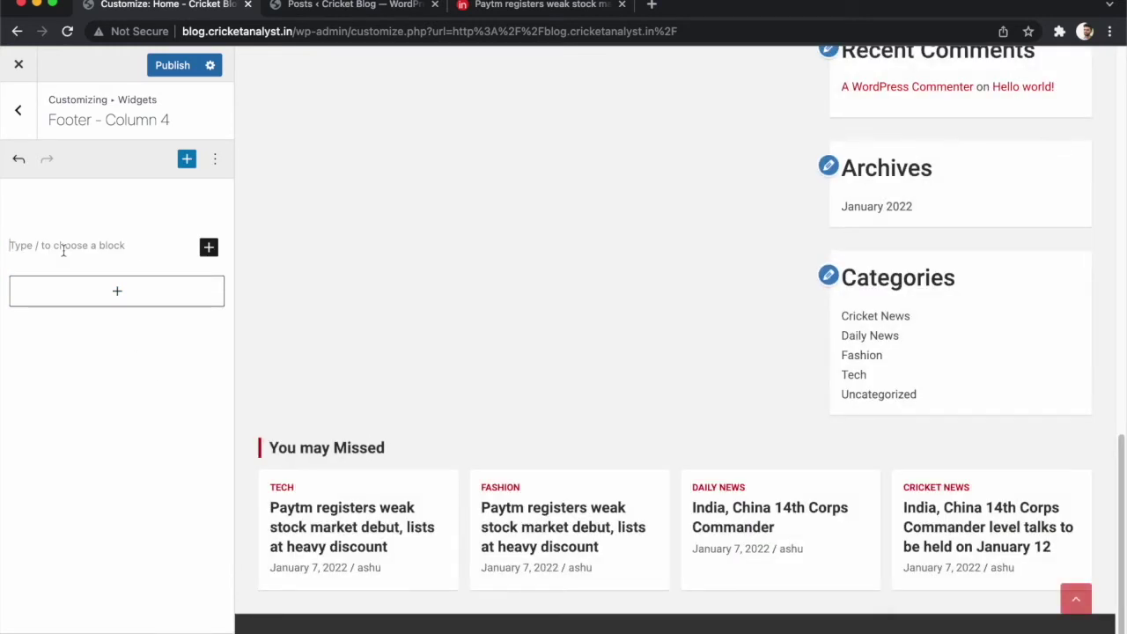
type("Heloo")
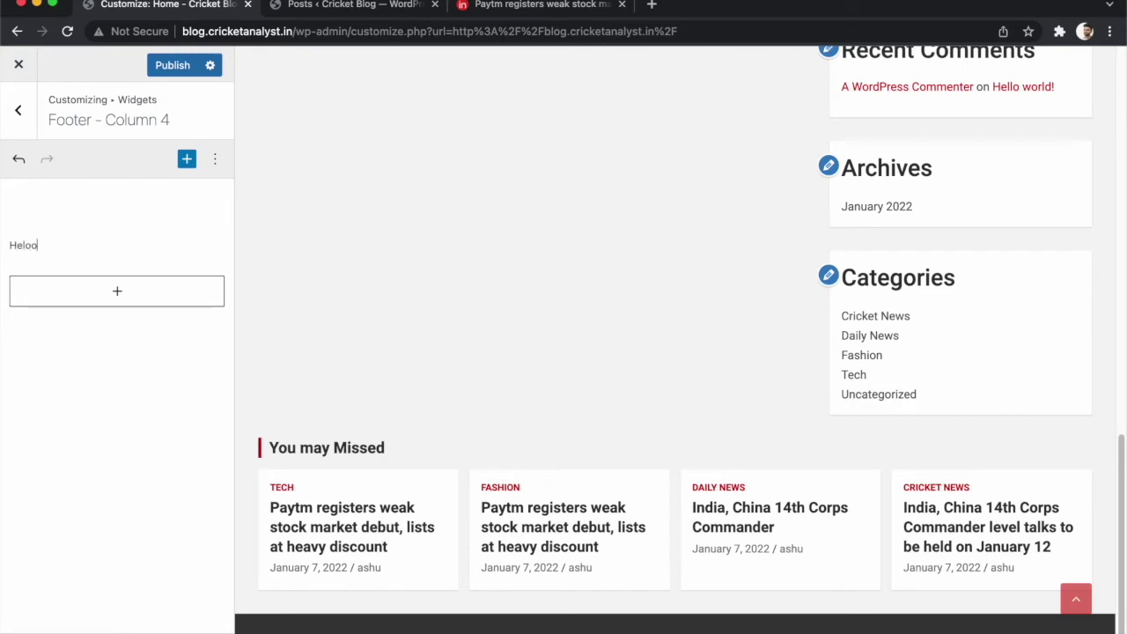
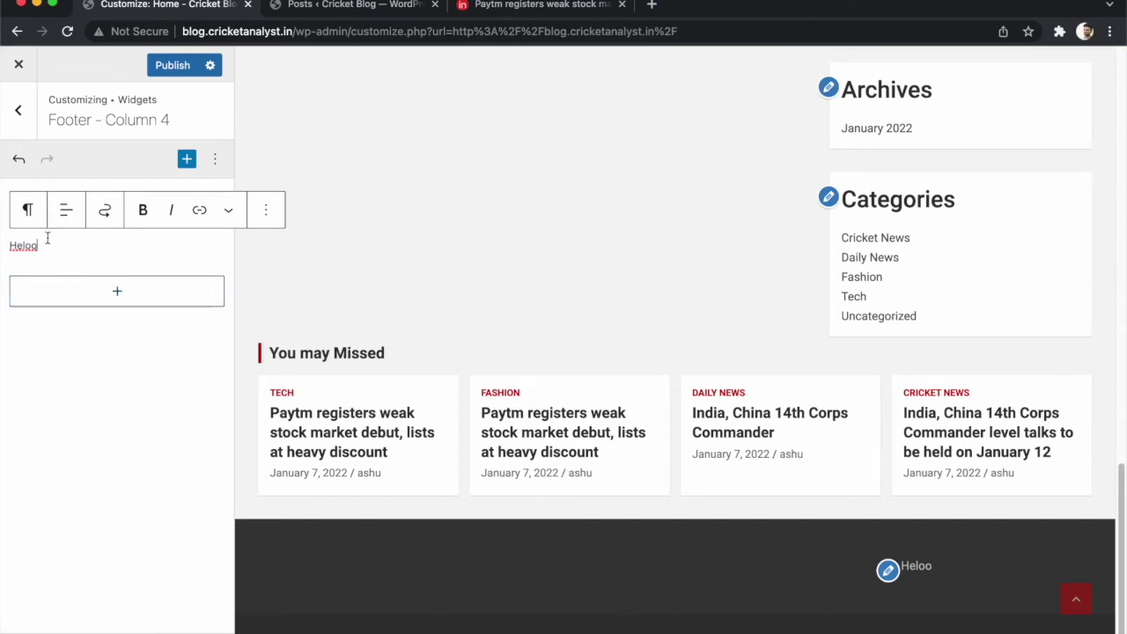
key("BackSpace")
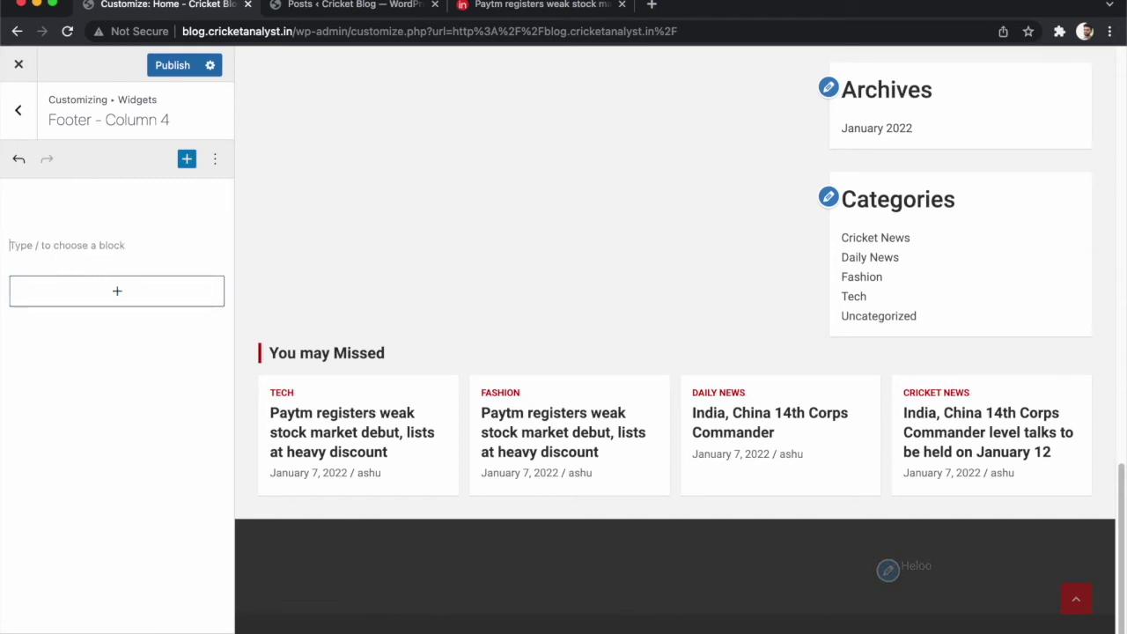
- Add a Categories widget block to Footer - Column 4 from the full block library
left_click(71, 292)
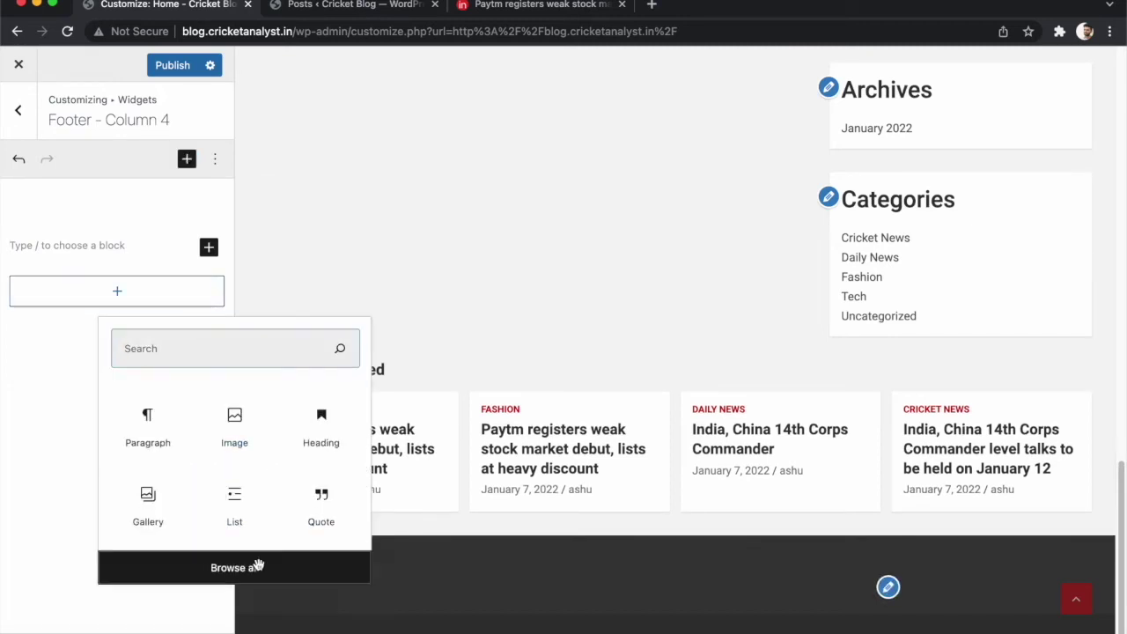
left_click(259, 569)
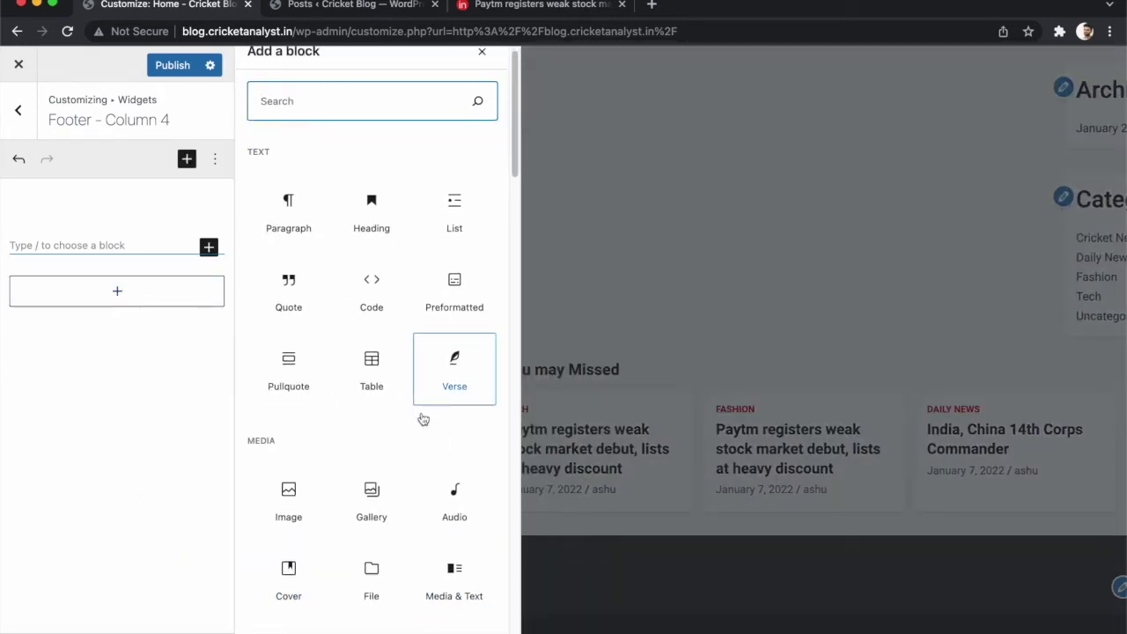
scroll(422, 420, "down", 10)
scroll(421, 411, "down", 6)
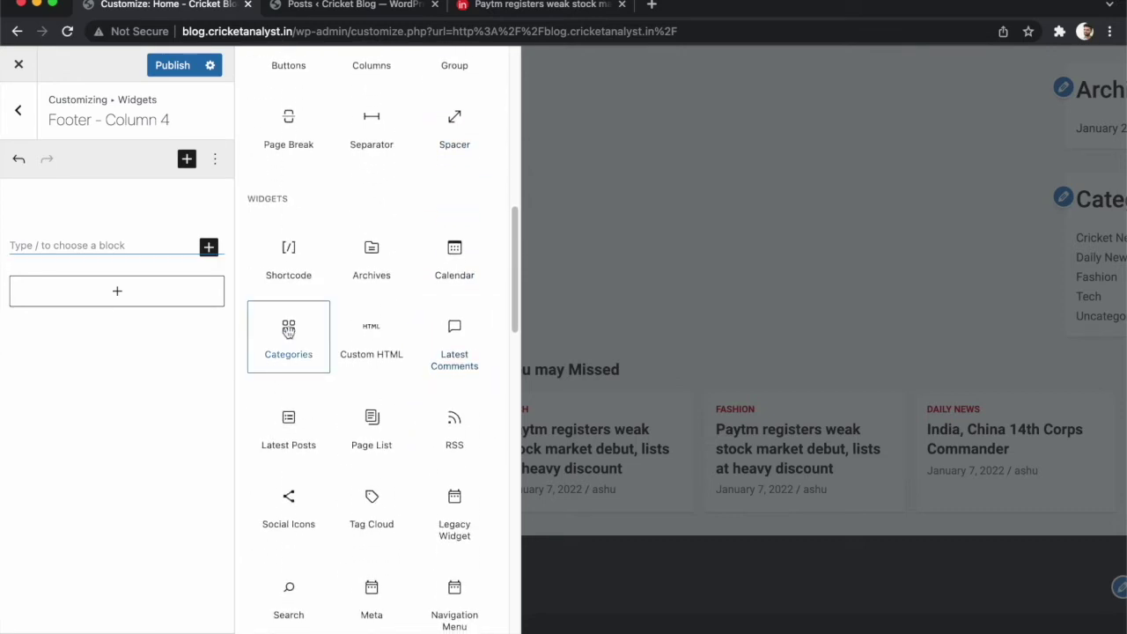
left_click(288, 330)
scroll(802, 541, "down", 2)
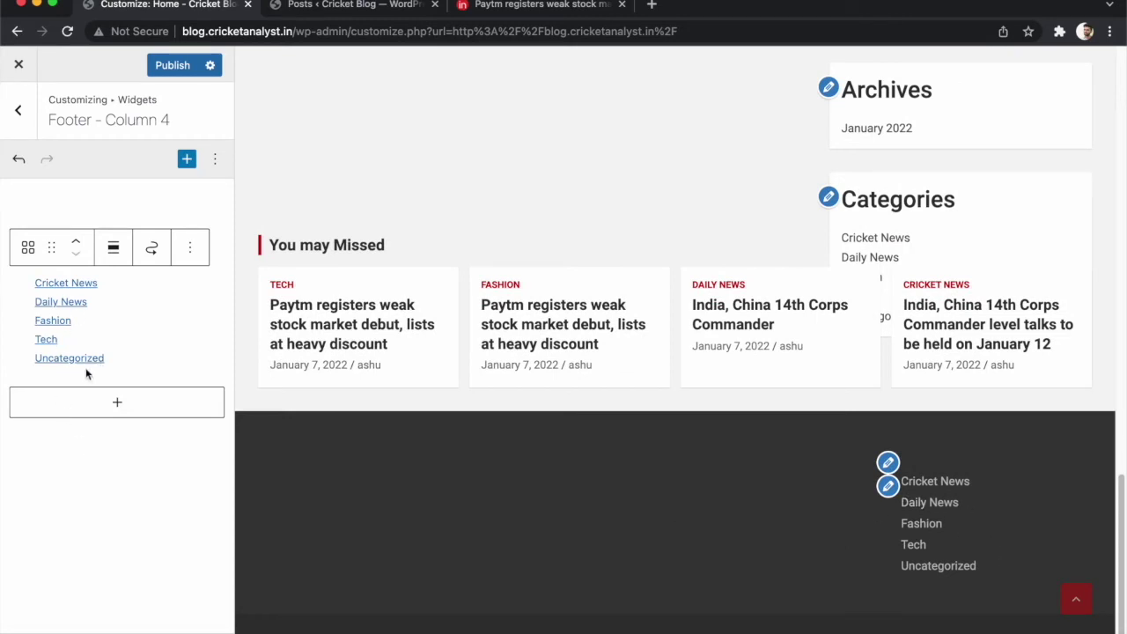
- Leave the widget areas and open the Homepage Settings to check what the homepage displays
left_click(20, 113)
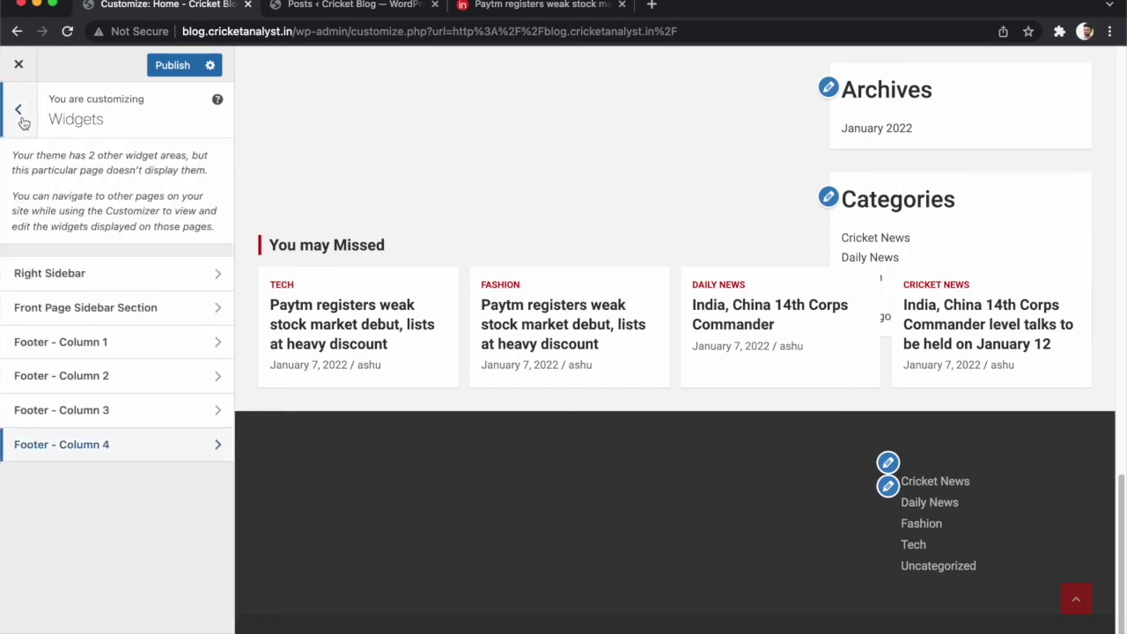
left_click(23, 119)
left_click(68, 369)
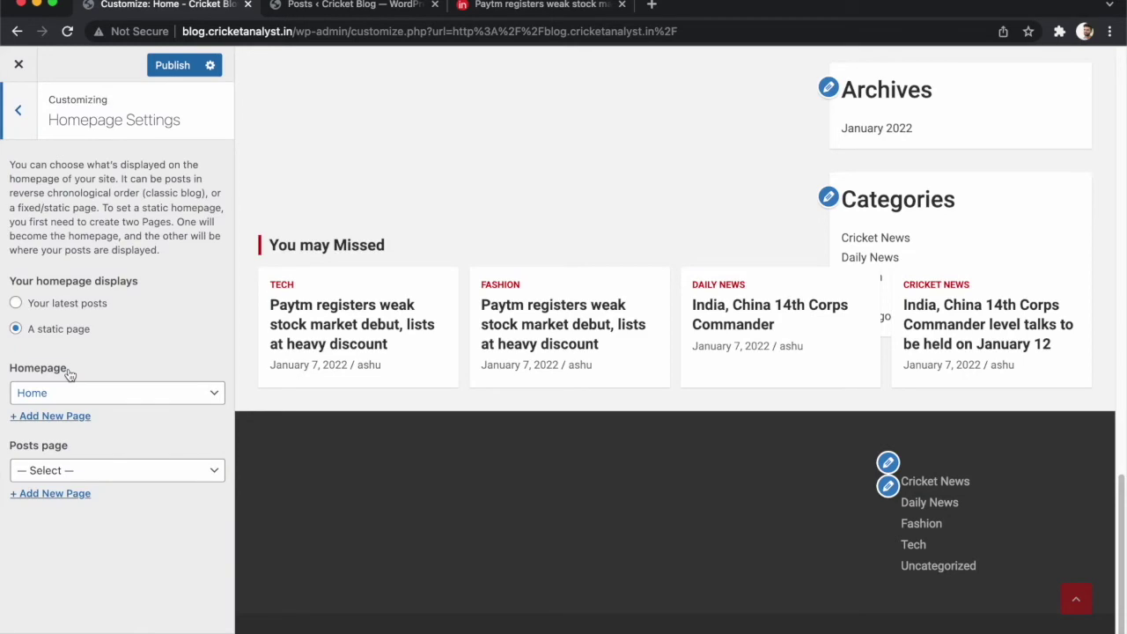
- Leave the Homepage Settings and review the Layout section's global sidebar options against the homepage preview
left_click(19, 106)
left_click(50, 403)
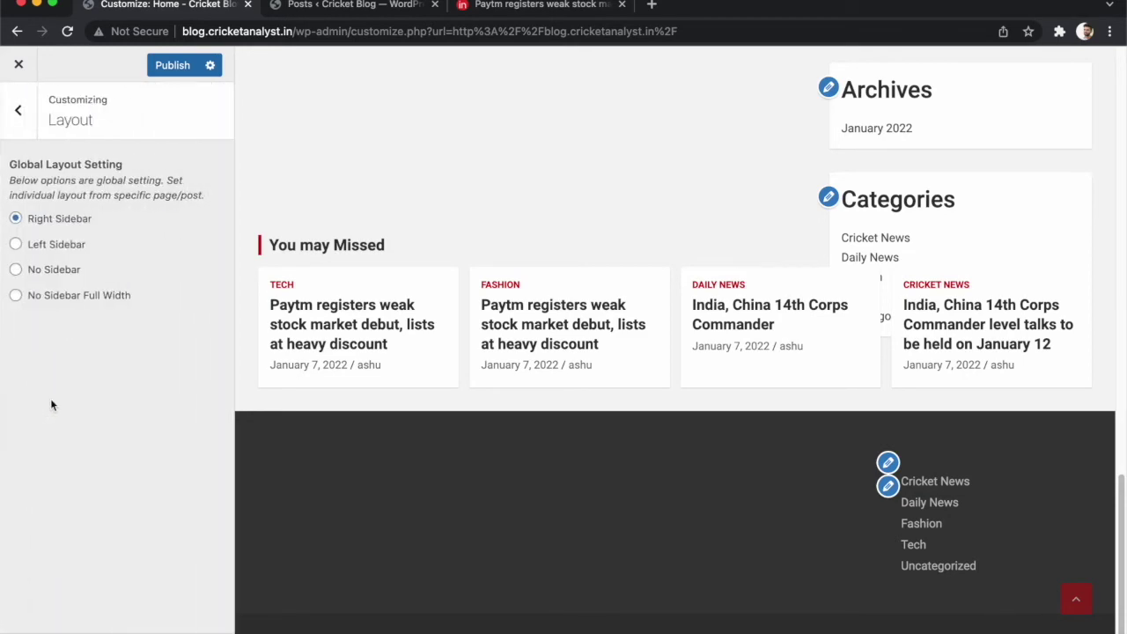
scroll(475, 220, "up", 5)
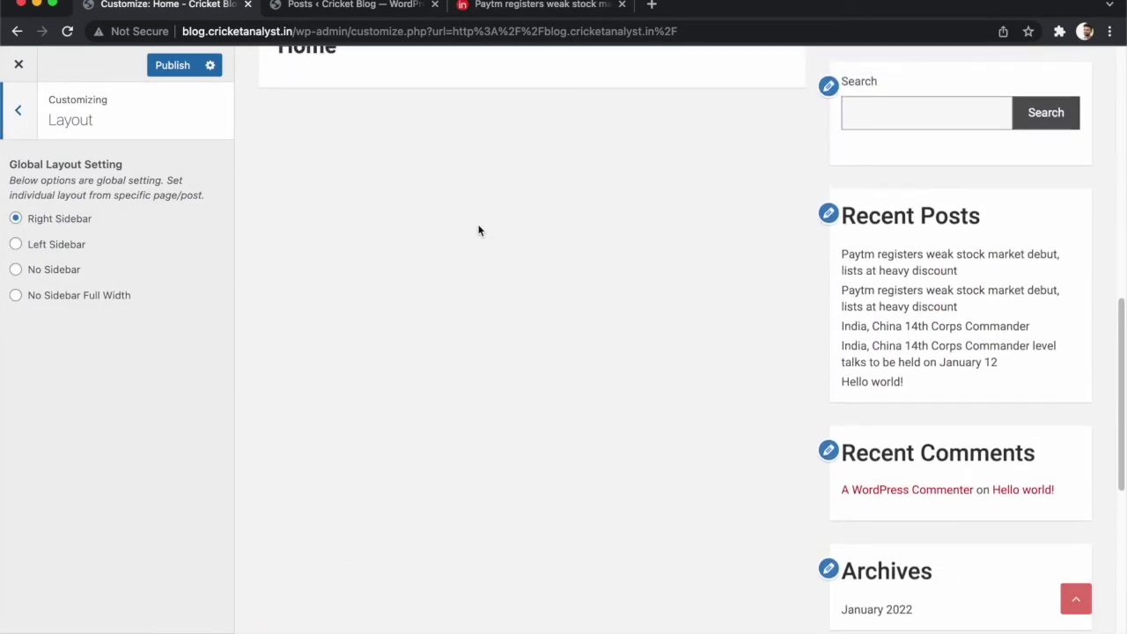
scroll(440, 233, "up", 10)
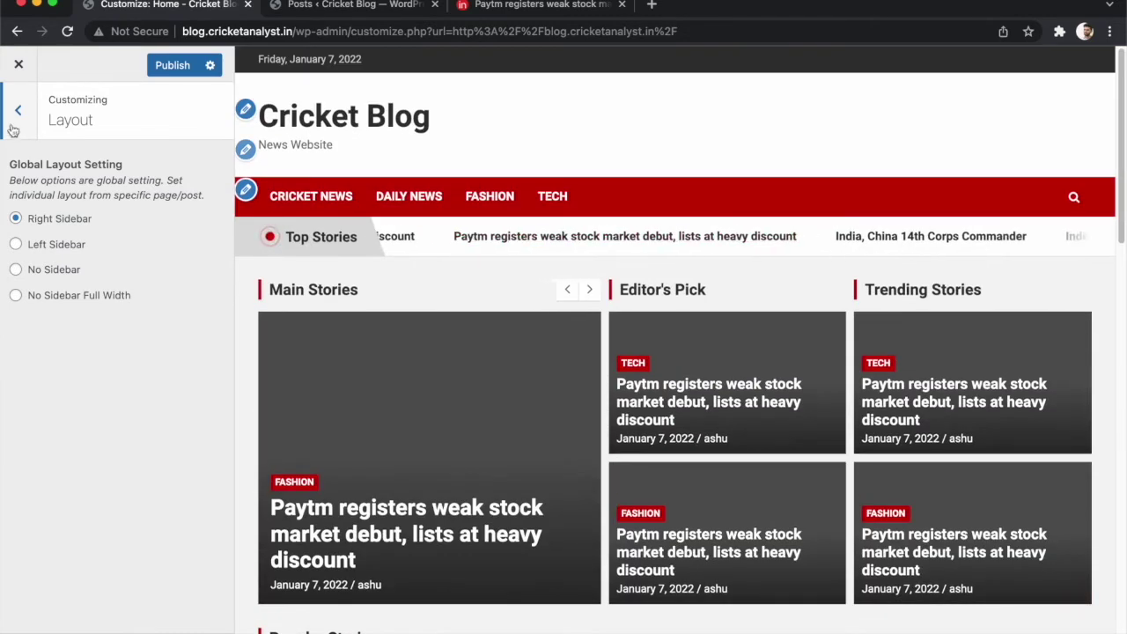
left_click(20, 110)
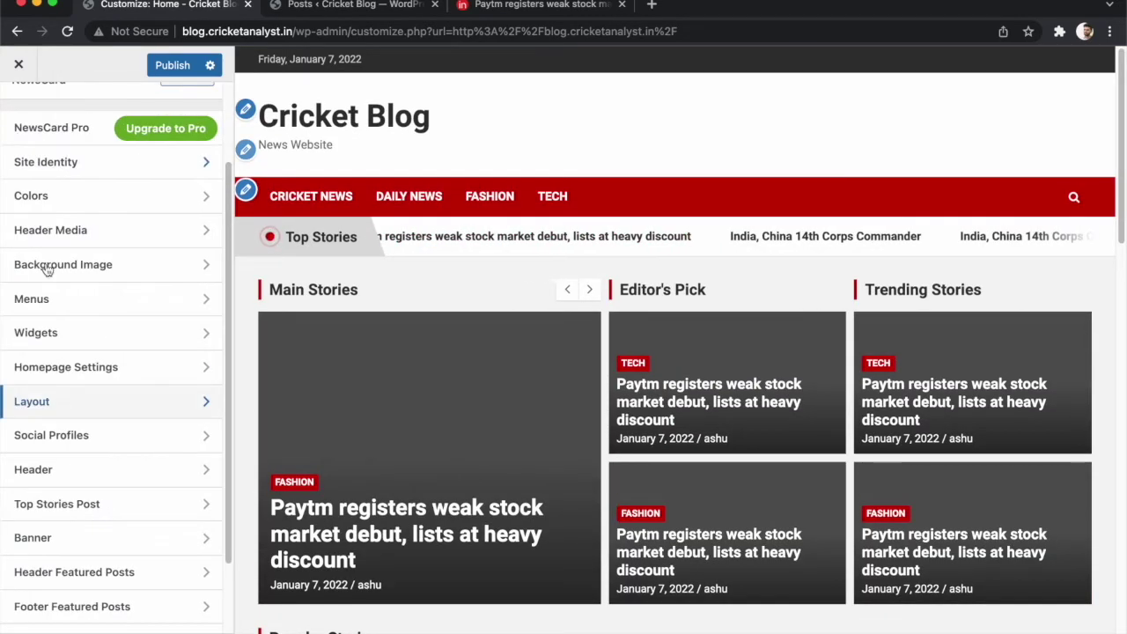
scroll(62, 429, "down", 2)
left_click(88, 345)
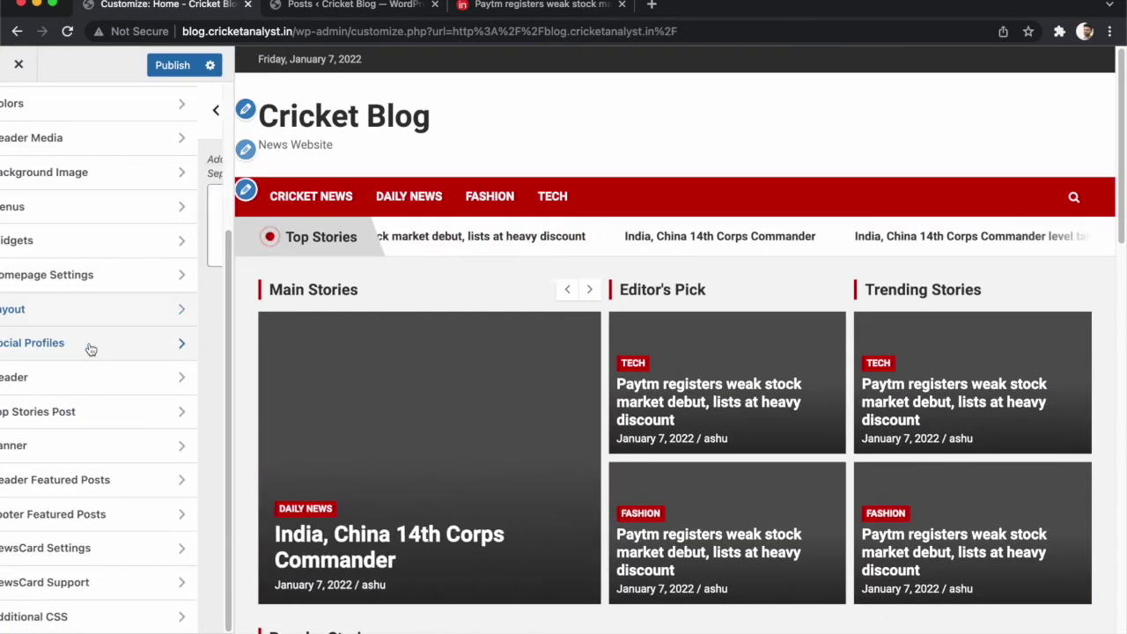
left_click(61, 189)
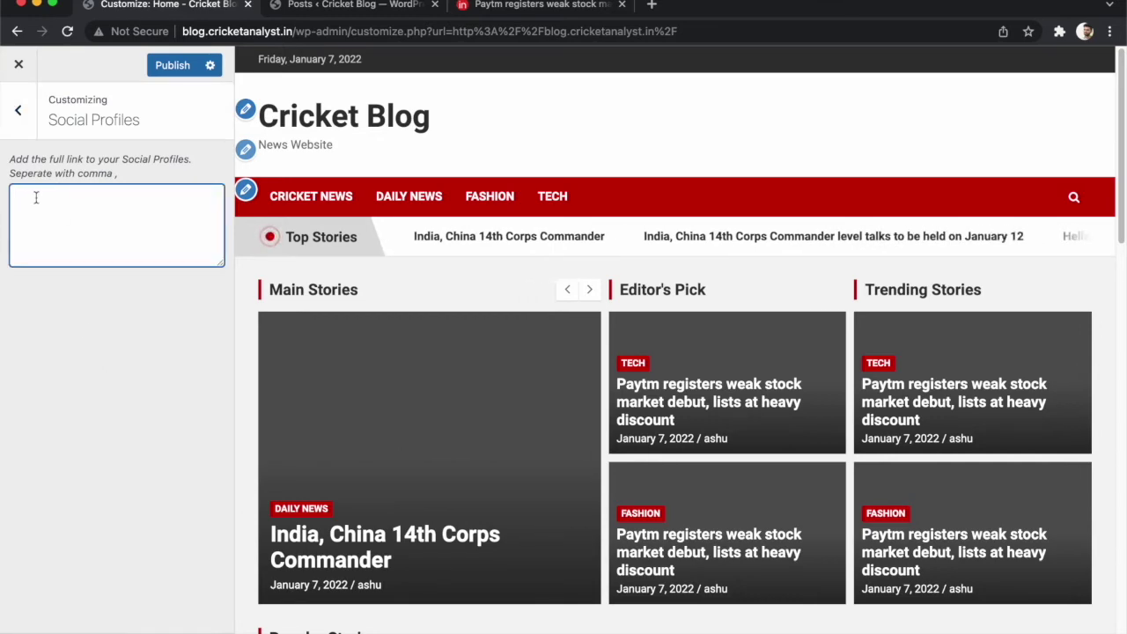
type("www")
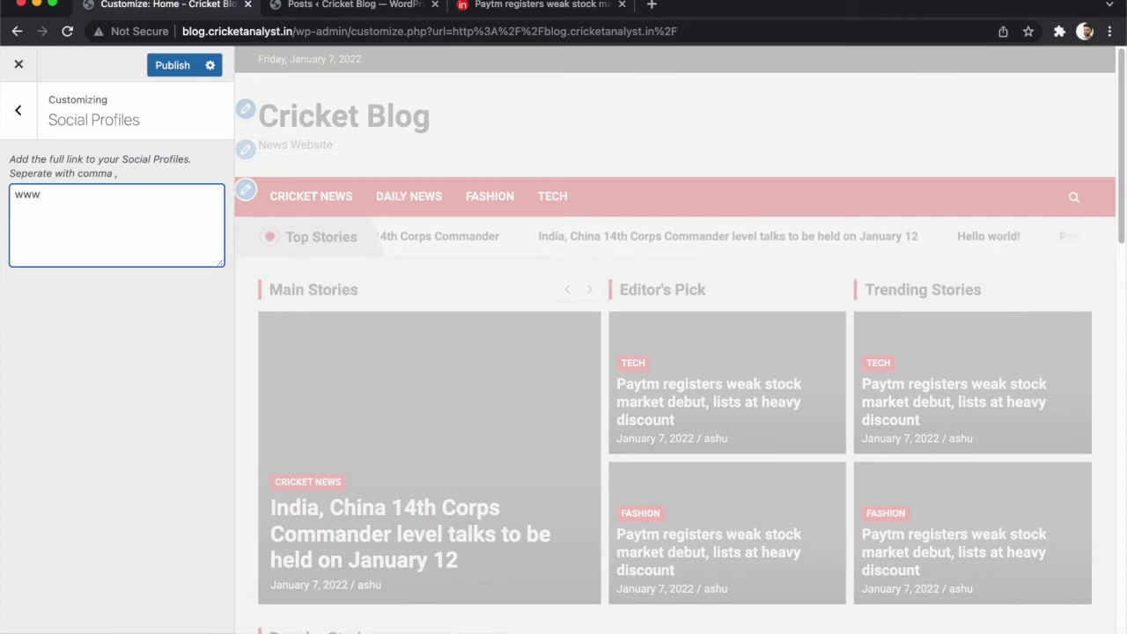
type(".facebook.com")
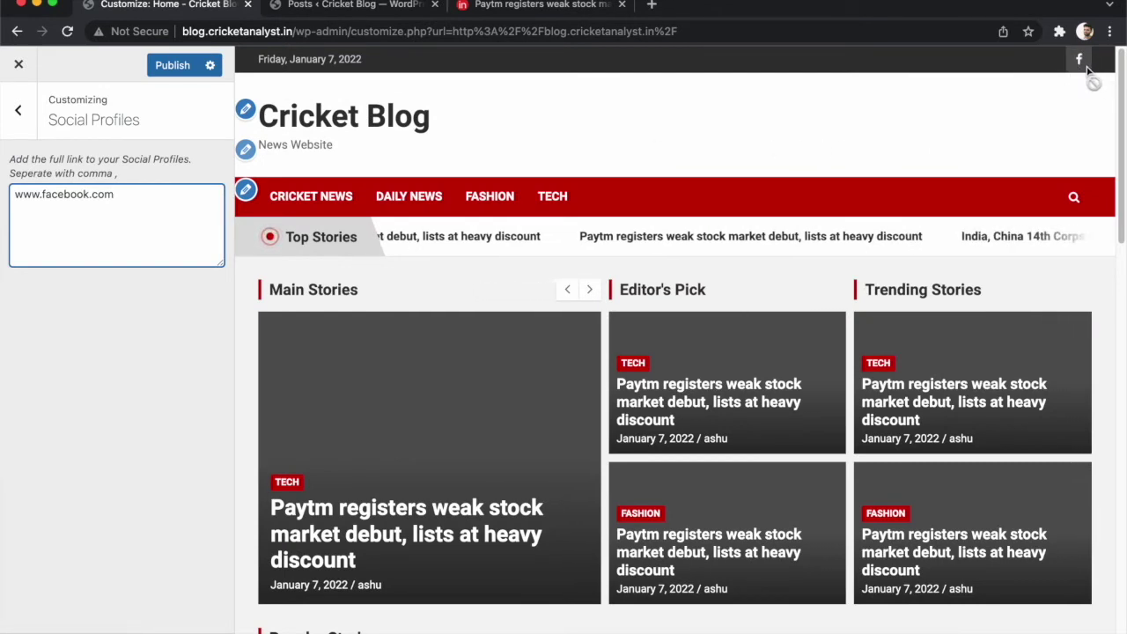
type(",")
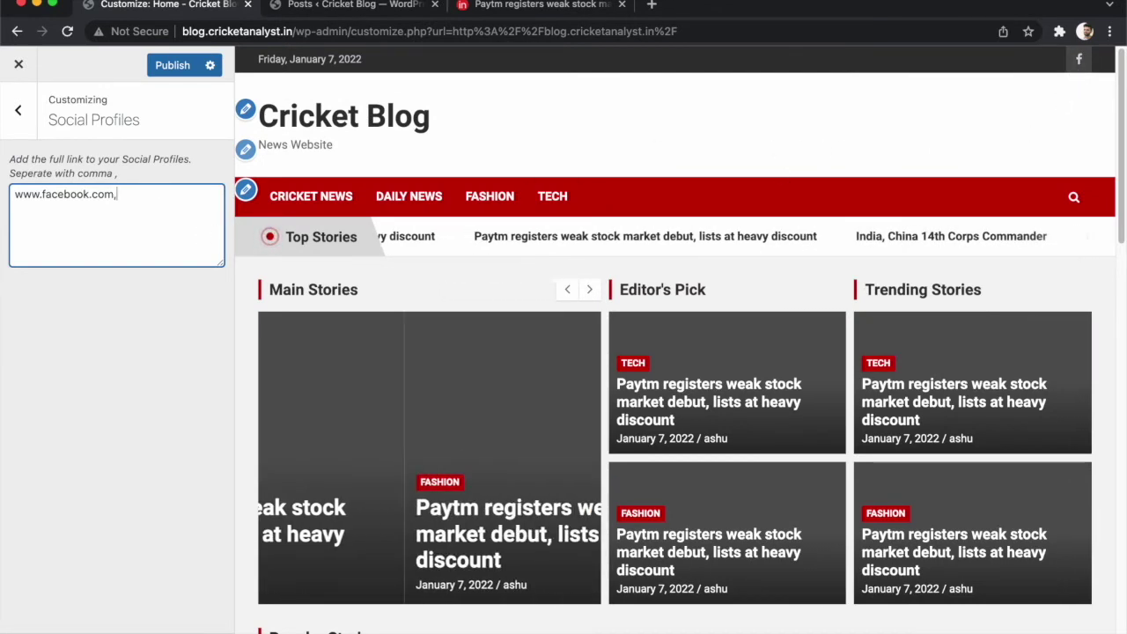
type(" www.in")
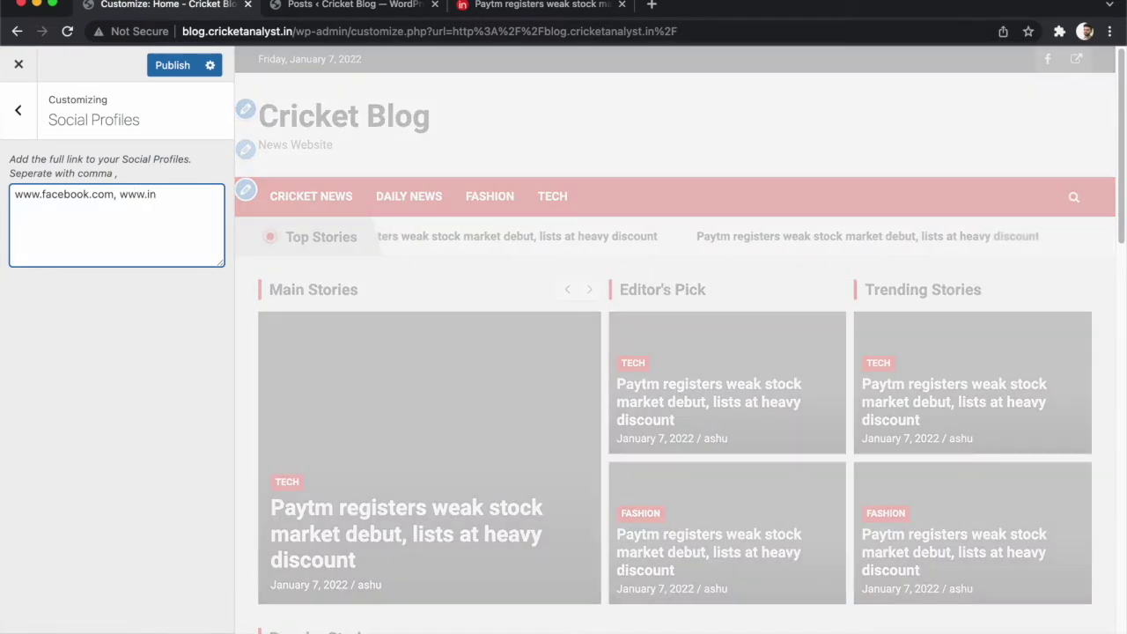
type("stagram.com")
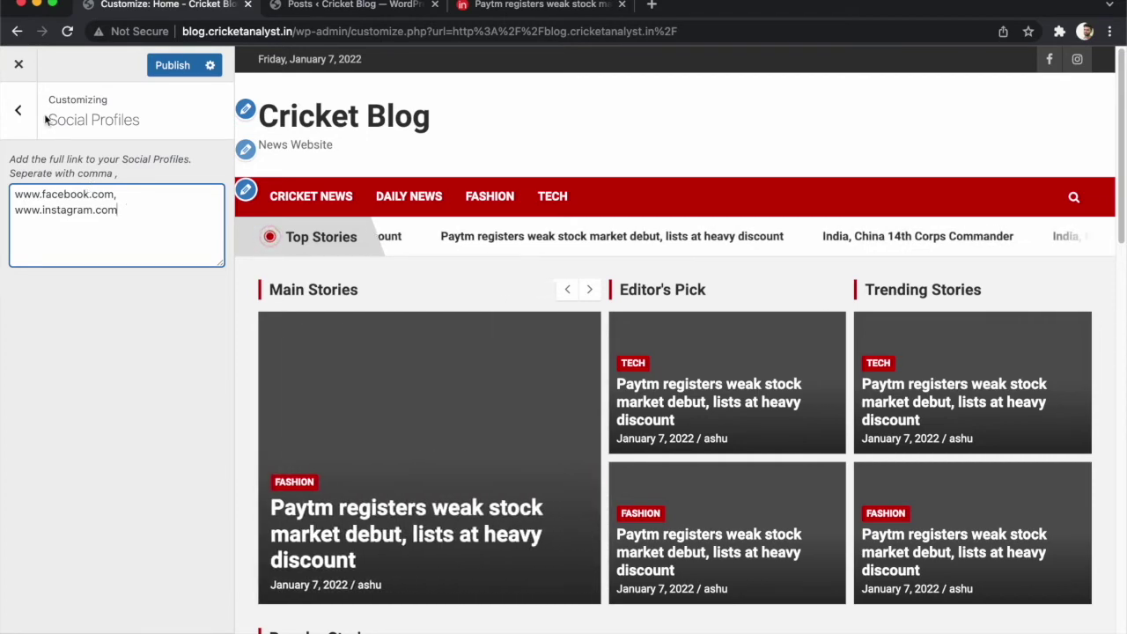
type("www")
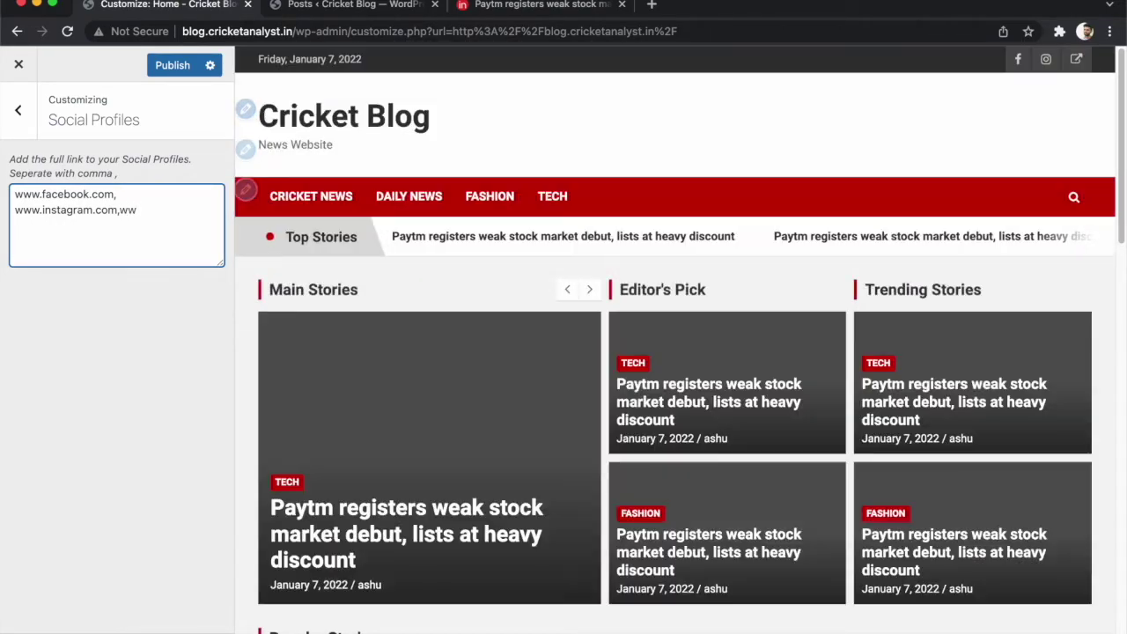
type("w.yo")
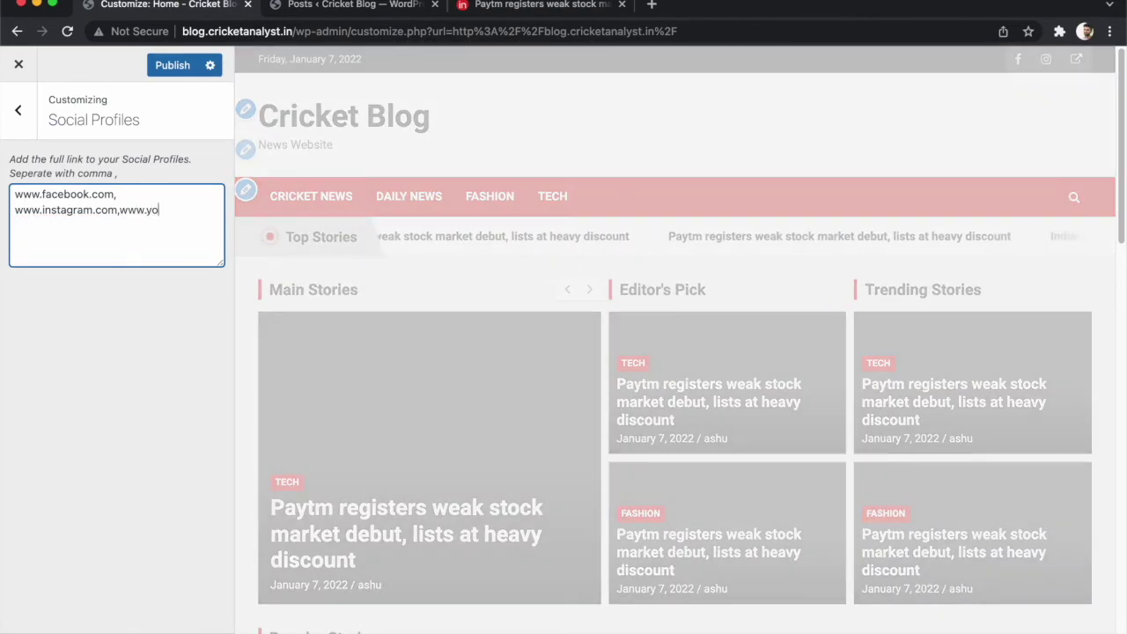
type("utube.com")
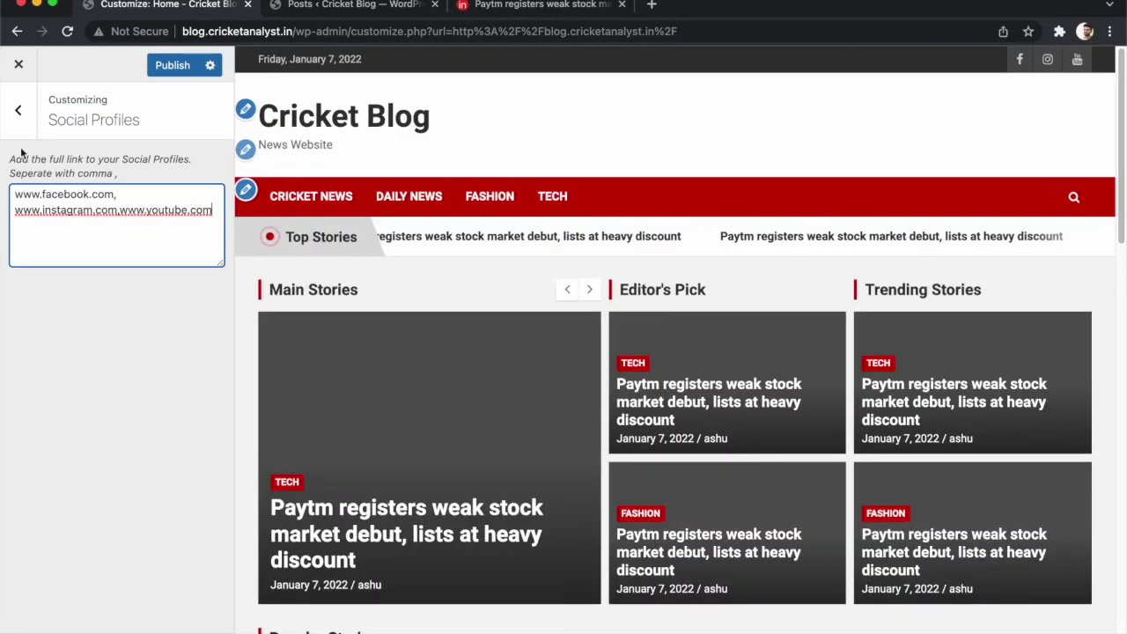
left_click(17, 110)
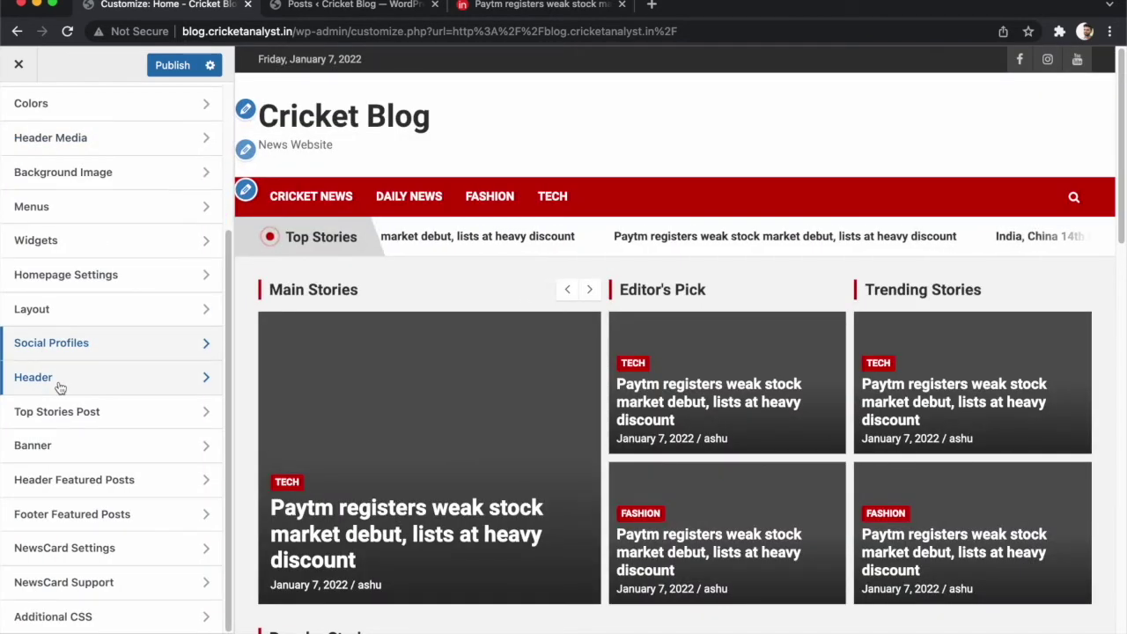
- Review the Header options and set the Top Stories Post section's posts title to "Top News"
left_click(60, 378)
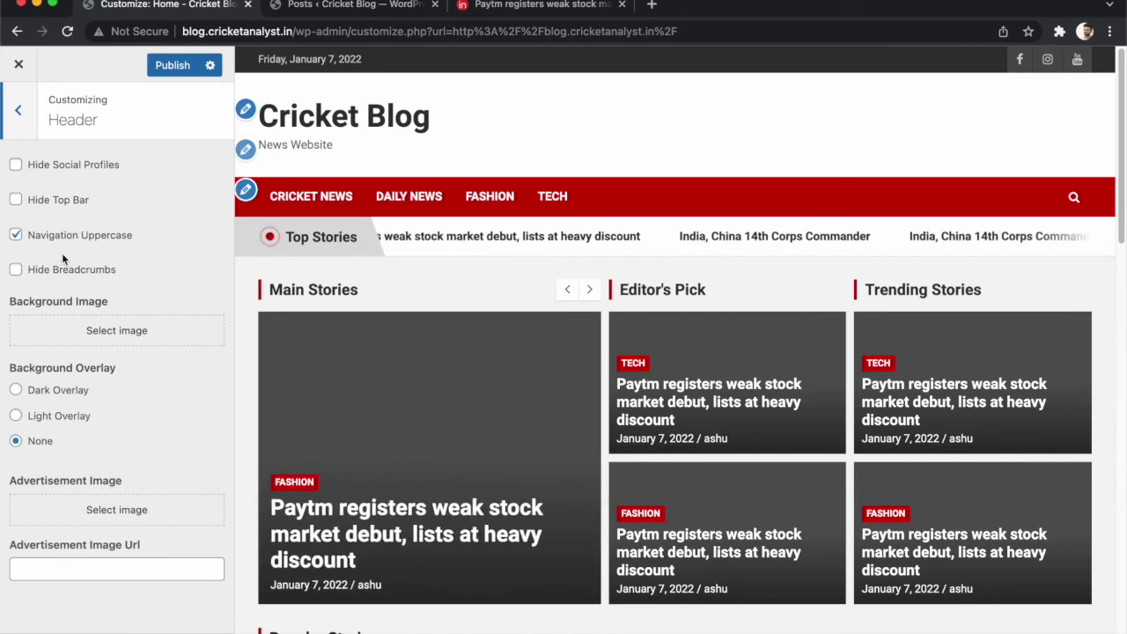
left_click(32, 124)
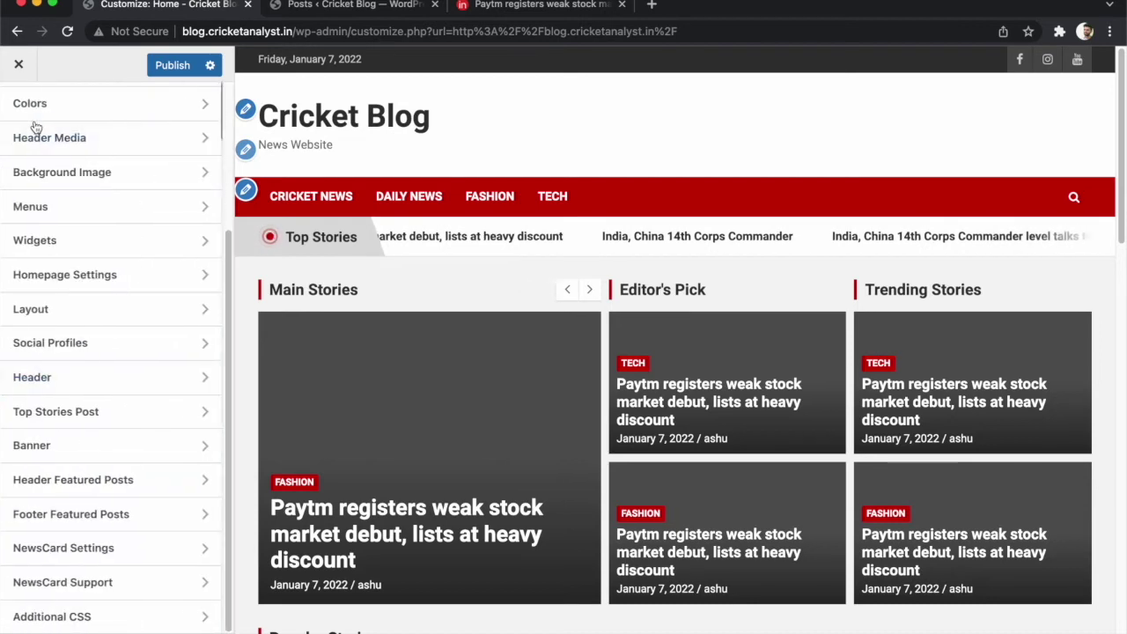
left_click(75, 413)
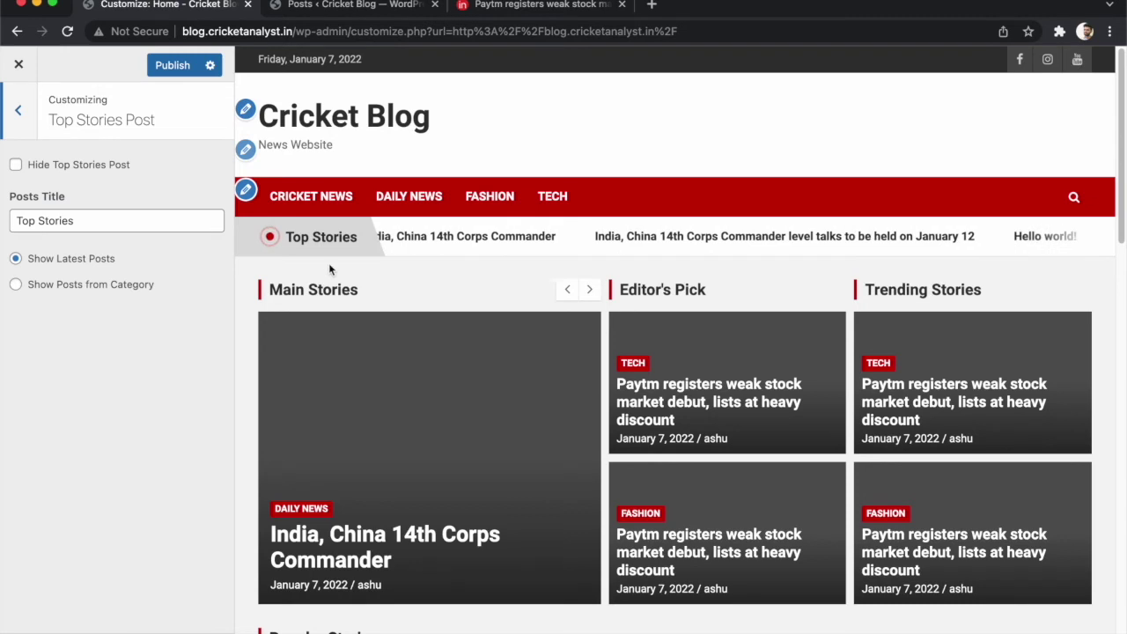
left_click(86, 229)
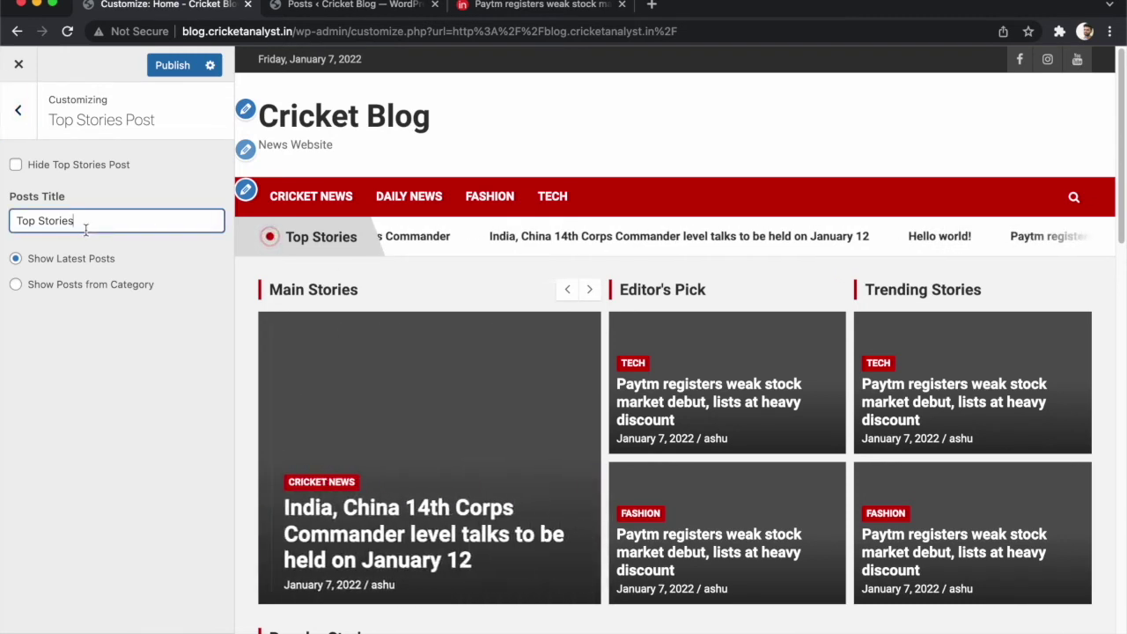
double_click(85, 229)
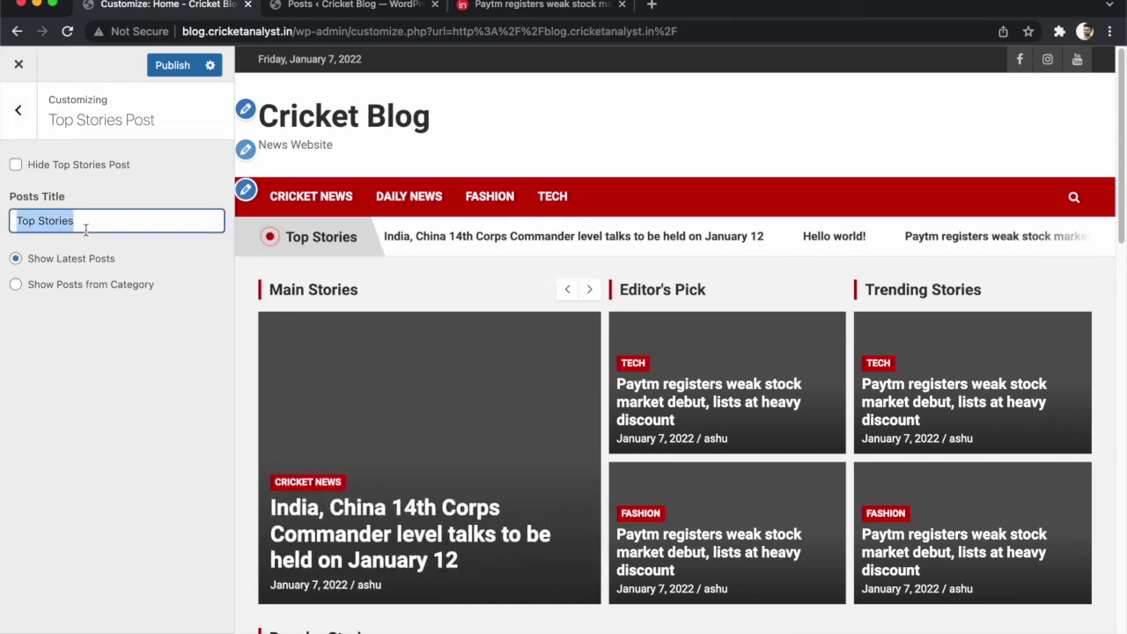
left_click(89, 228)
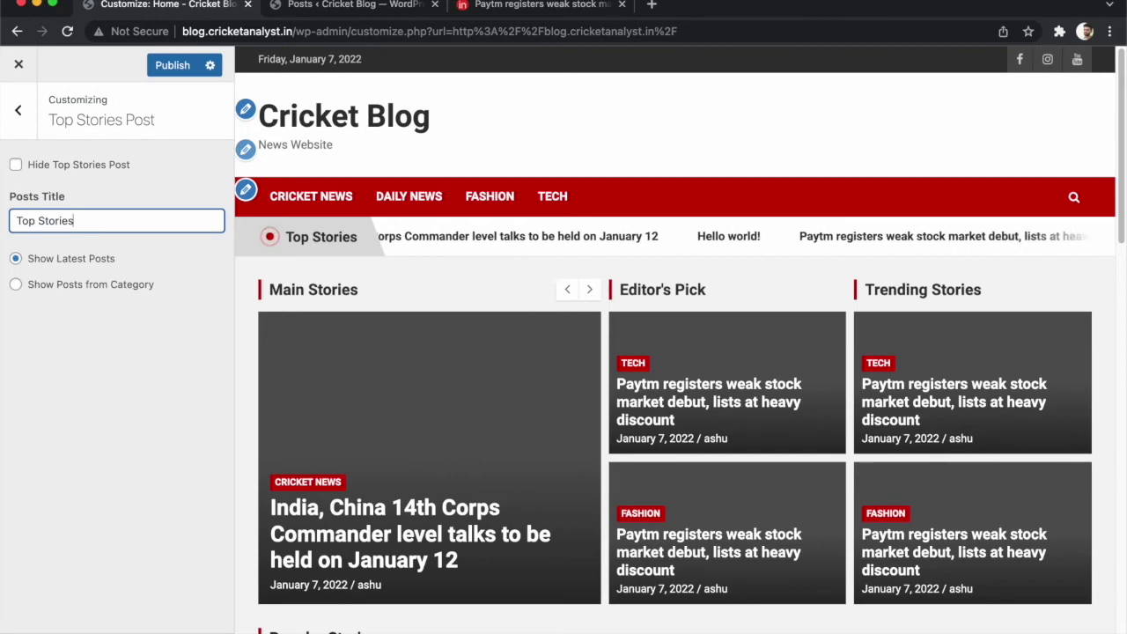
key("BackSpace")
key("BackSpace")
key("BackSpace")
key("BackSpace")
type("N")
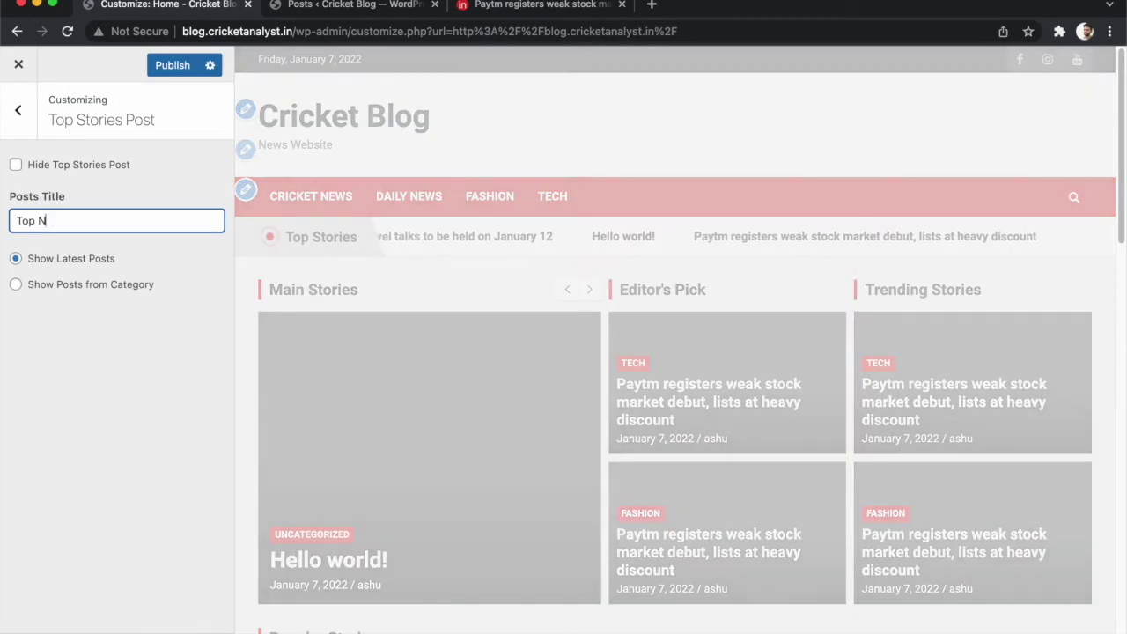
type("ews")
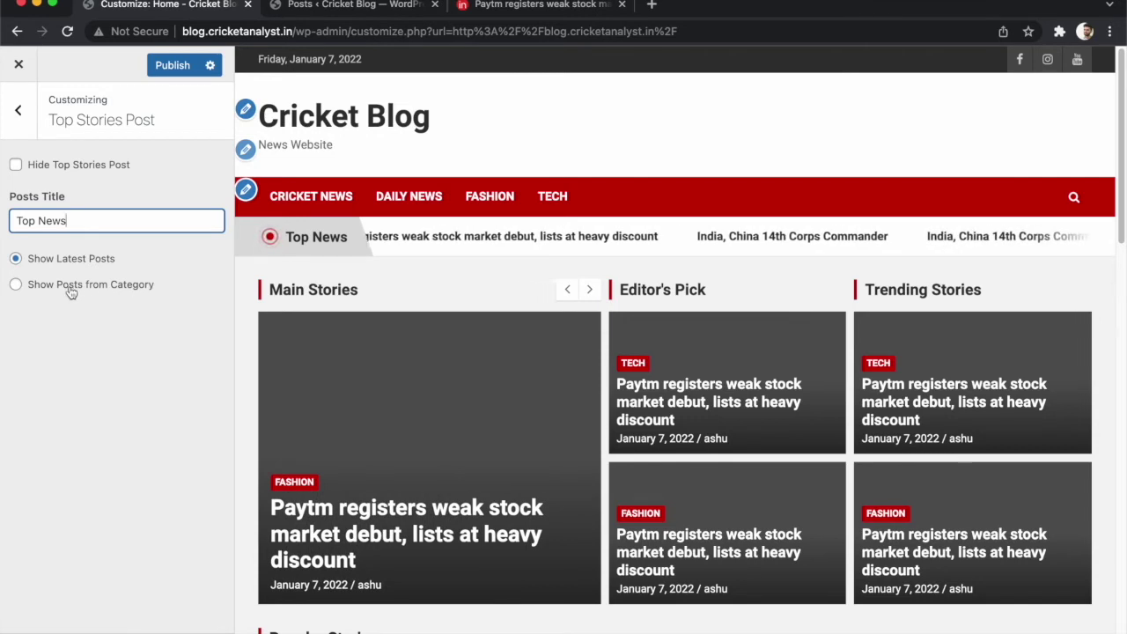
left_click(25, 132)
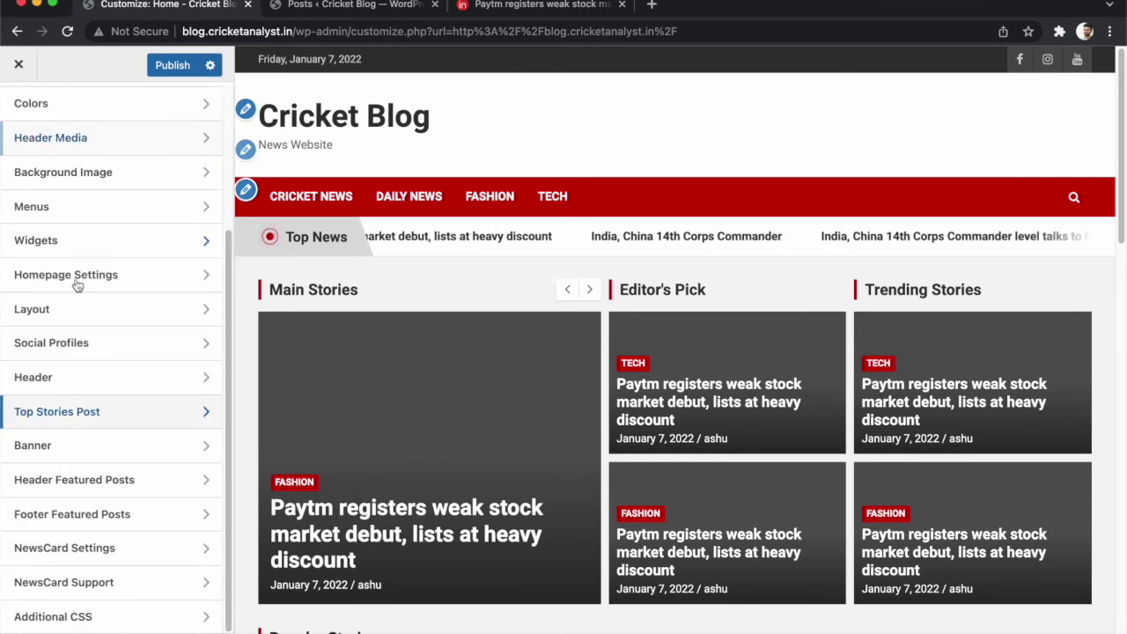
- Open the Banner Settings and examine the banner display options alongside the lower part of the homepage preview
left_click(83, 443)
left_click(56, 171)
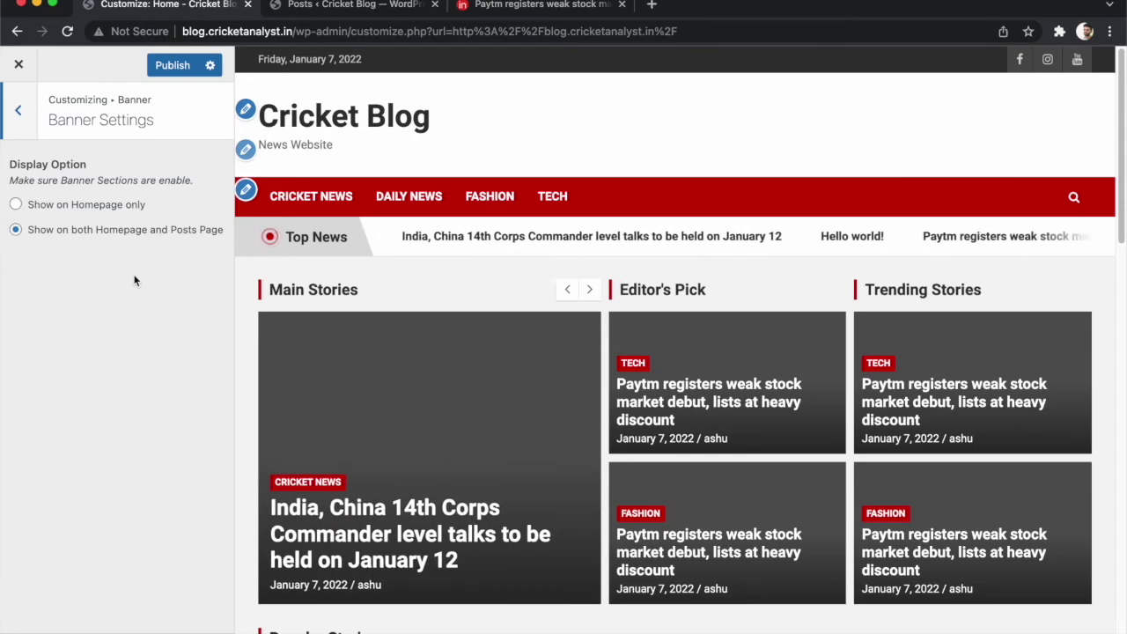
scroll(732, 620, "down", 15)
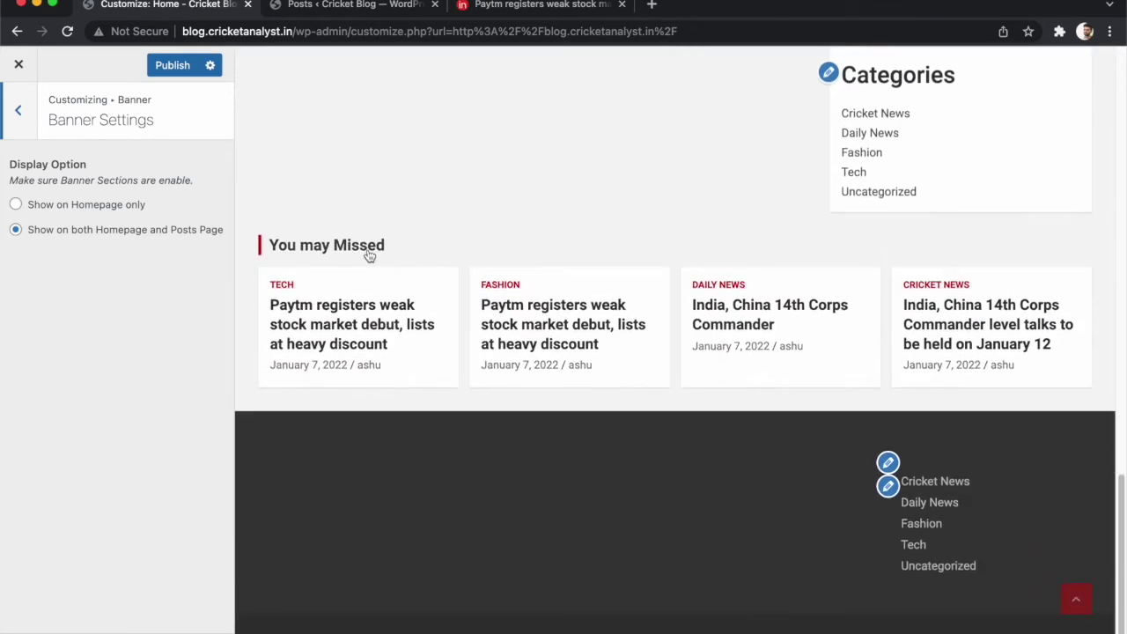
scroll(420, 307, "up", 1)
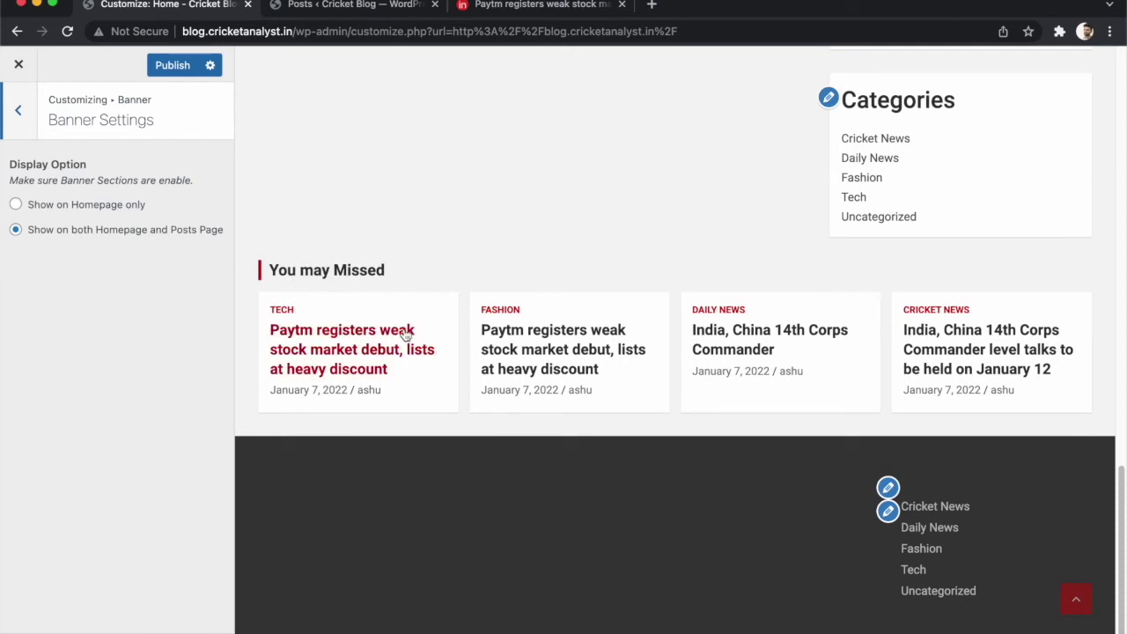
- Preview the Tech post listed under "You may Missed" and return to the homepage through the site title
left_click(405, 333)
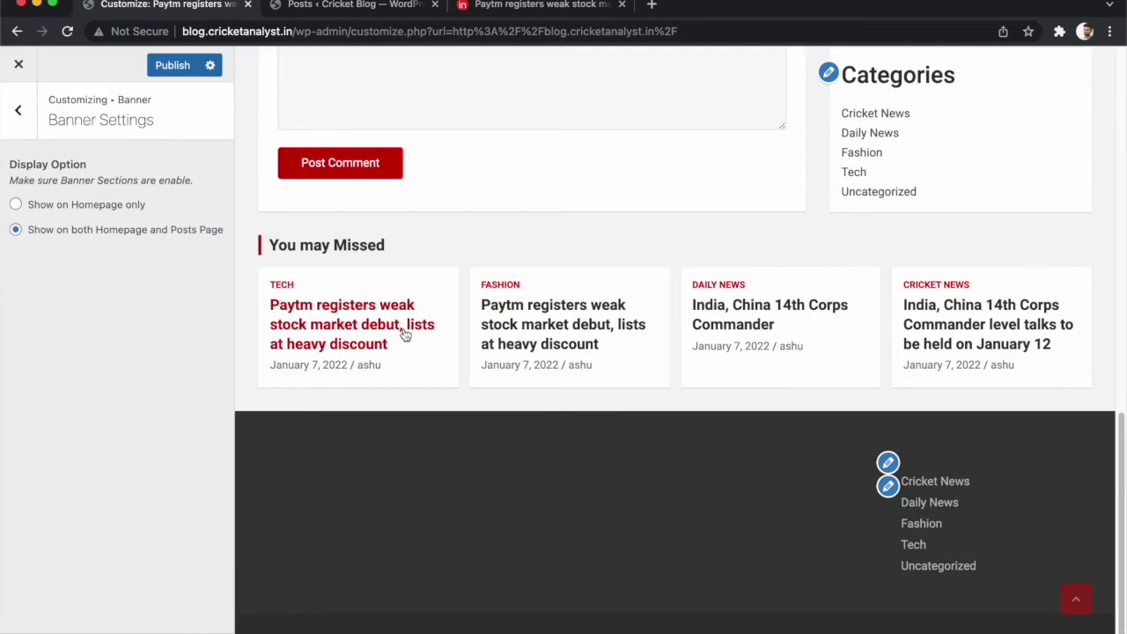
scroll(403, 333, "up", 10)
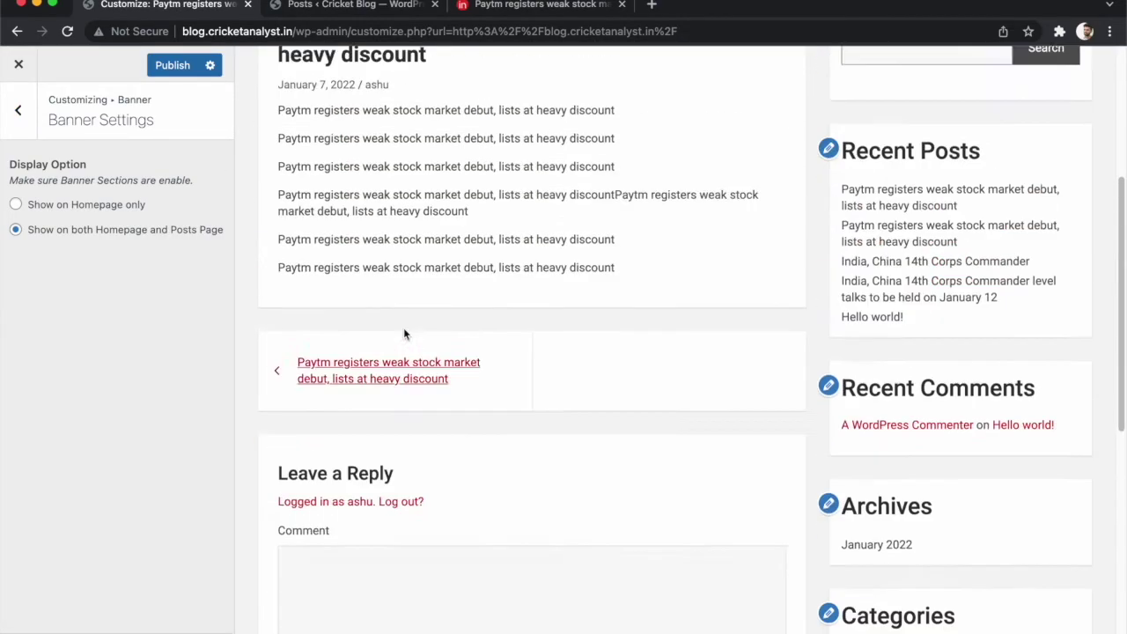
scroll(404, 332, "up", 5)
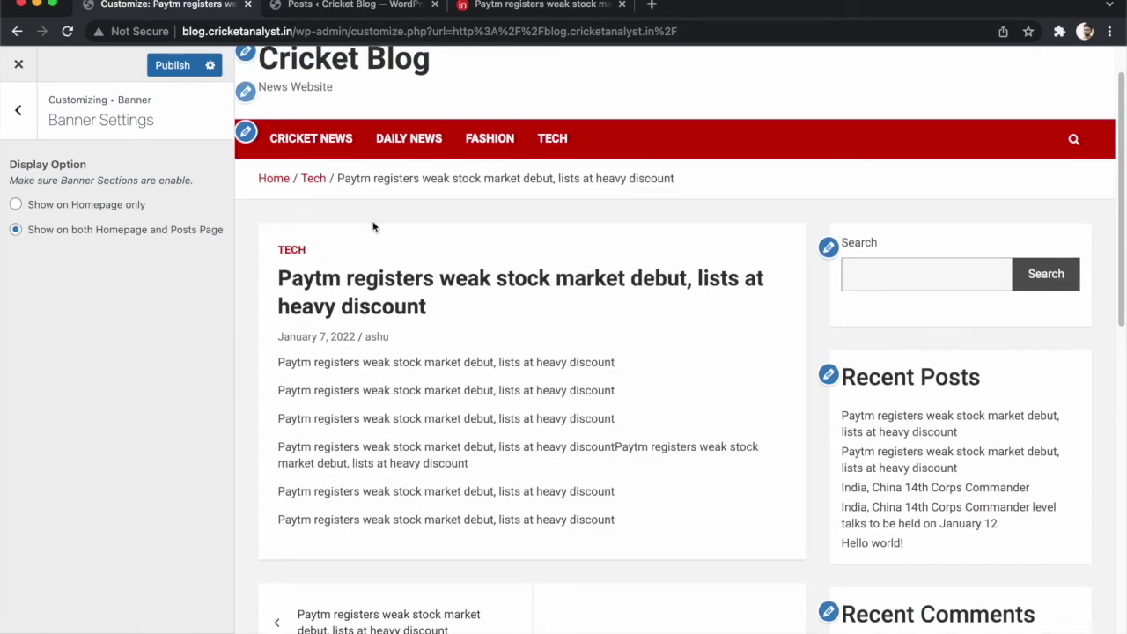
scroll(373, 227, "up", 1)
left_click(340, 117)
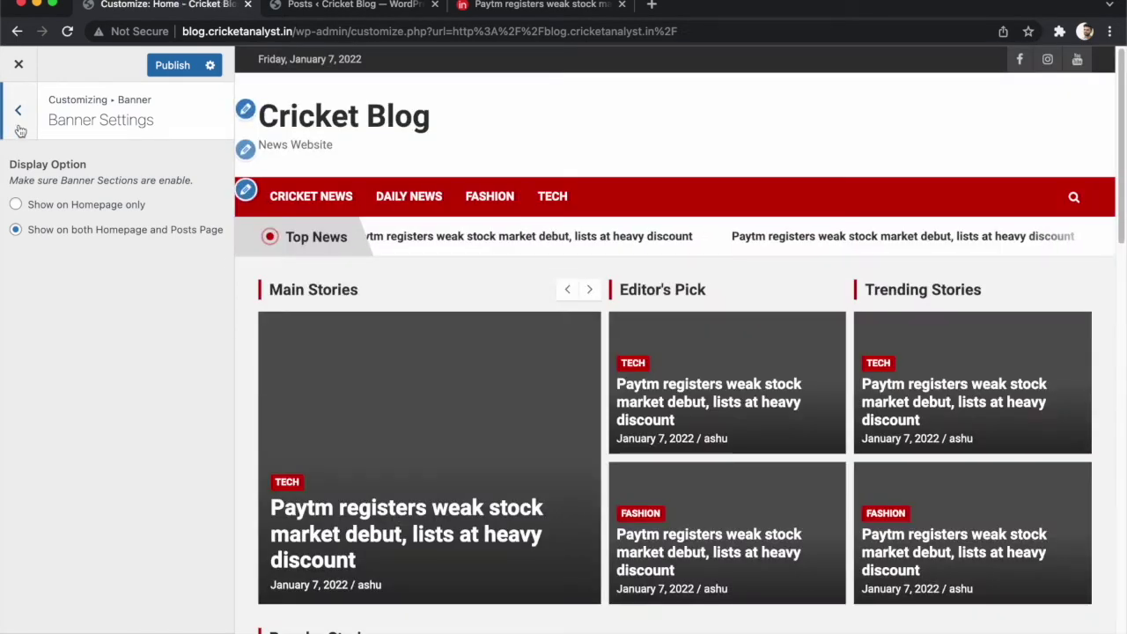
- Open the banner's Featured Slider settings and advance the Main Stories slides in the preview
left_click(6, 128)
left_click(75, 204)
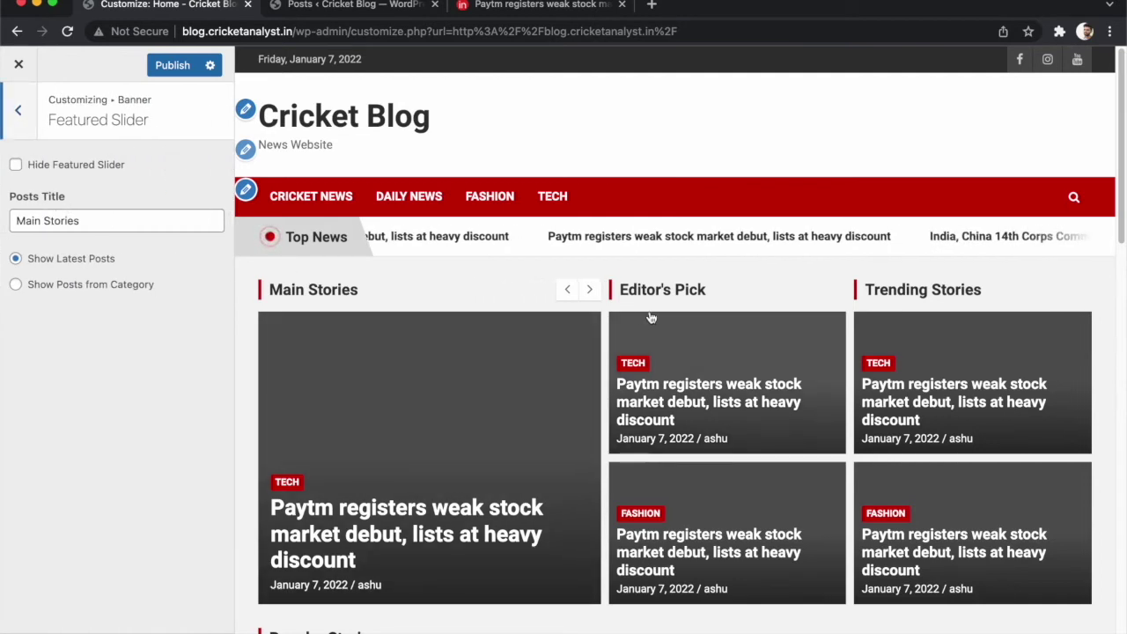
scroll(395, 273, "down", 1)
left_click(588, 269)
left_click(588, 270)
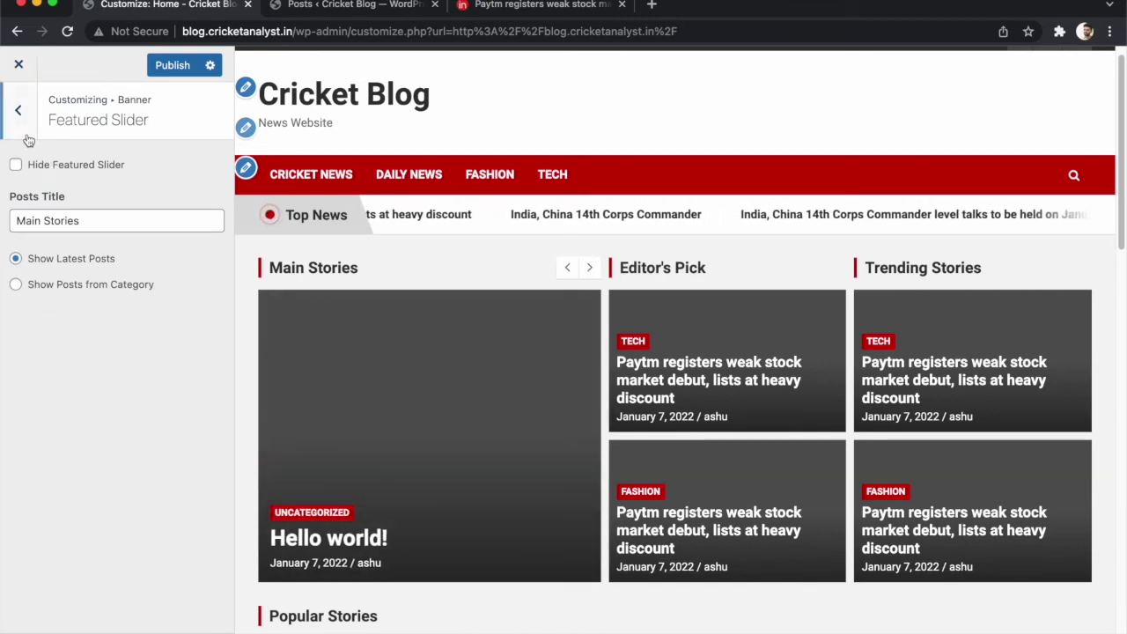
- Leave the Featured Slider, recheck the Top Stories Post settings, and return to the main customizer sections
left_click(17, 110)
left_click(57, 269)
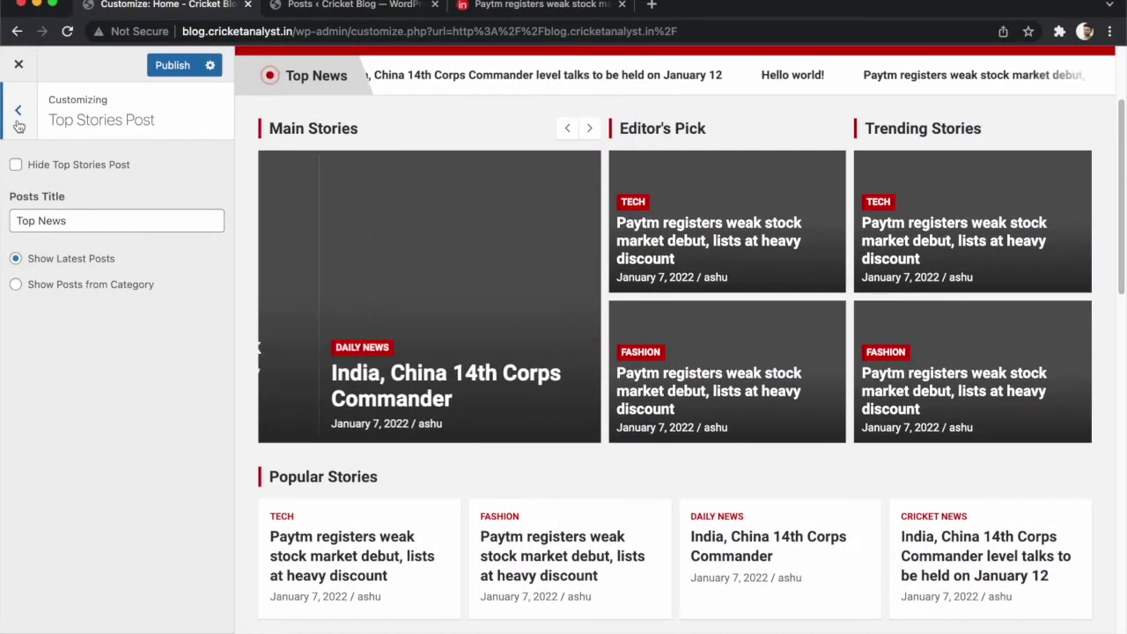
left_click(18, 111)
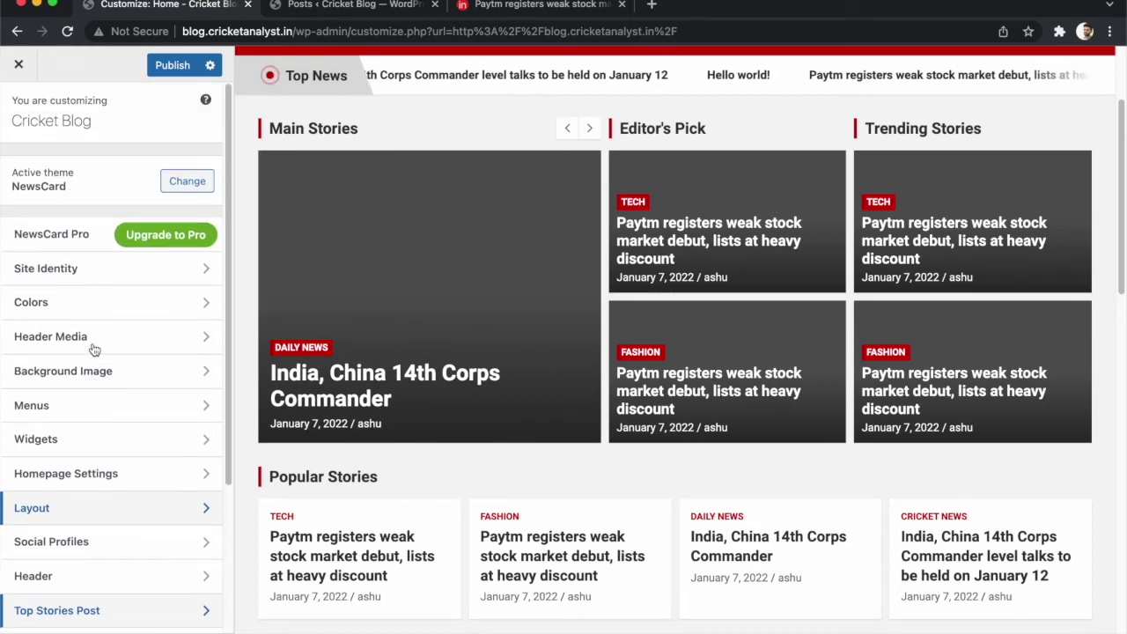
- Publish the customizer changes and review the live Cricket Blog homepage
scroll(440, 459, "down", 5)
scroll(379, 185, "up", 1)
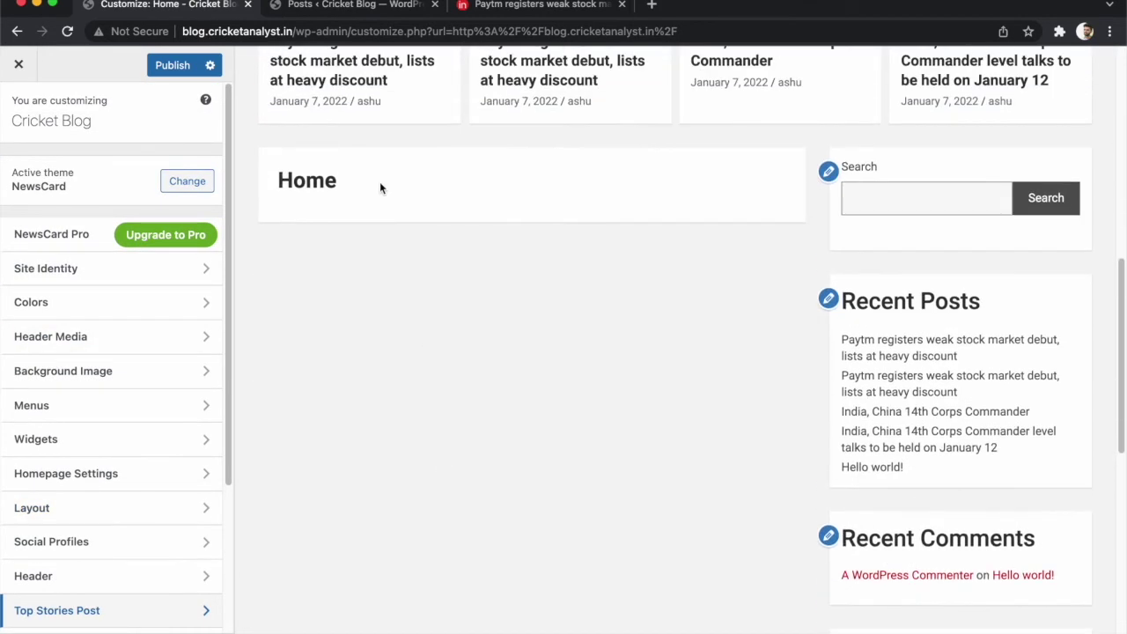
scroll(357, 203, "up", 1)
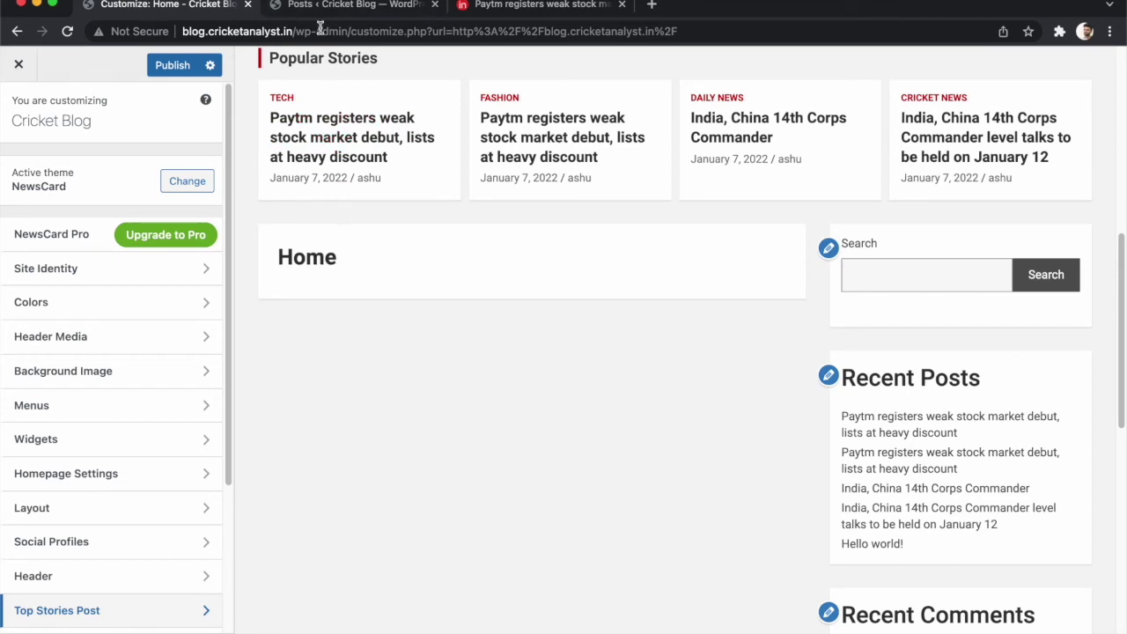
left_click(171, 66)
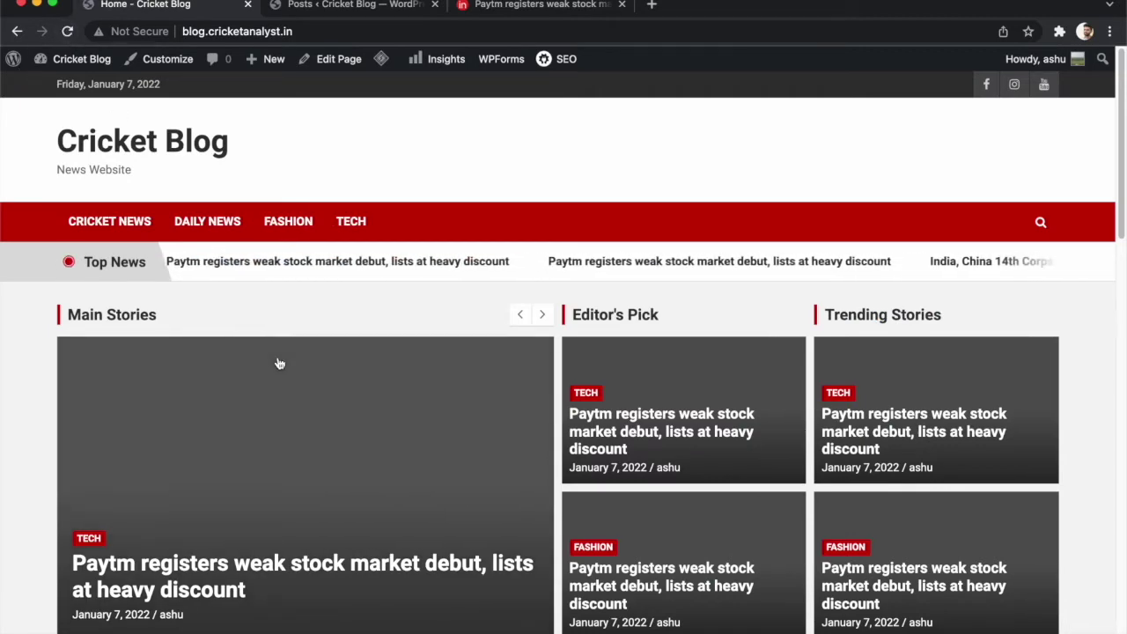
scroll(279, 364, "down", 6)
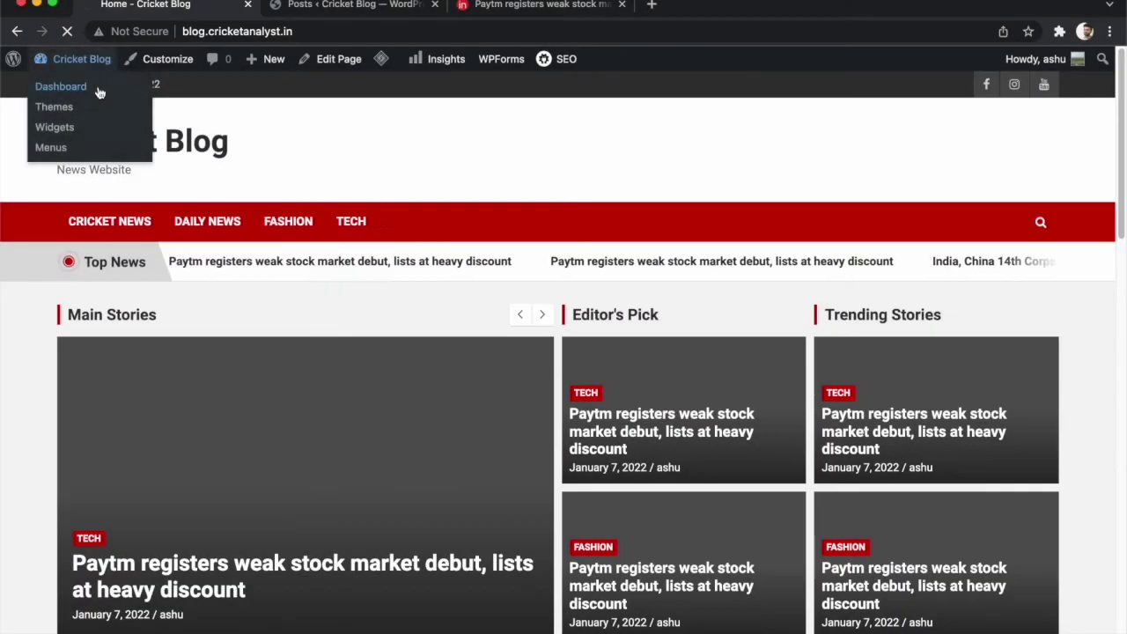
- Go to the dashboard, open the page for adding new plugins and search for "elementor"
left_click(96, 86)
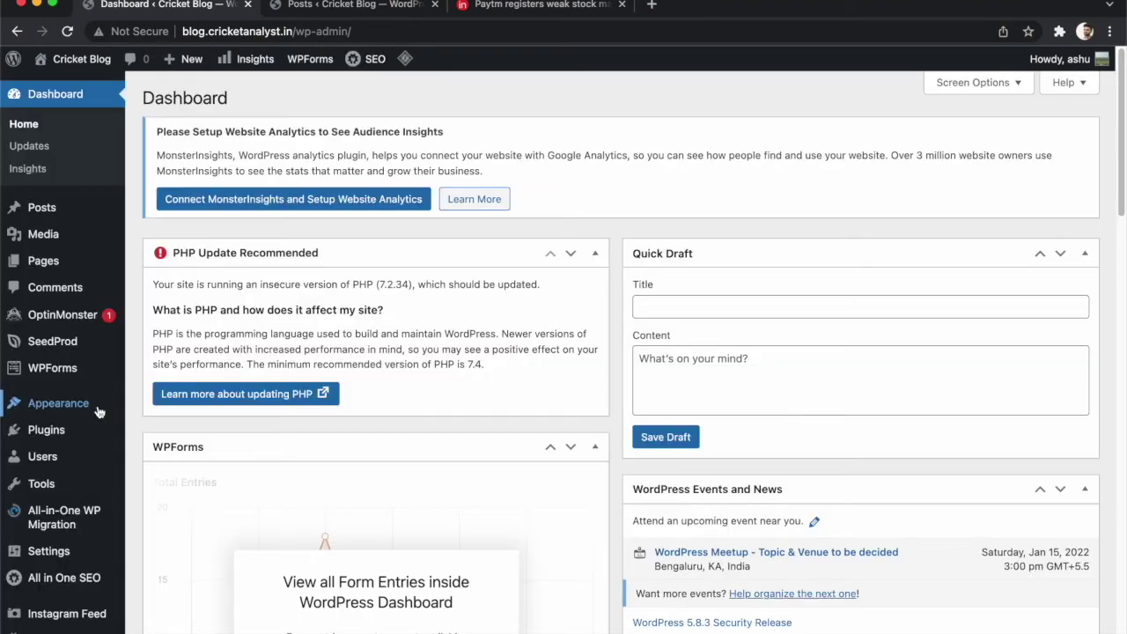
mouse_move(77, 429)
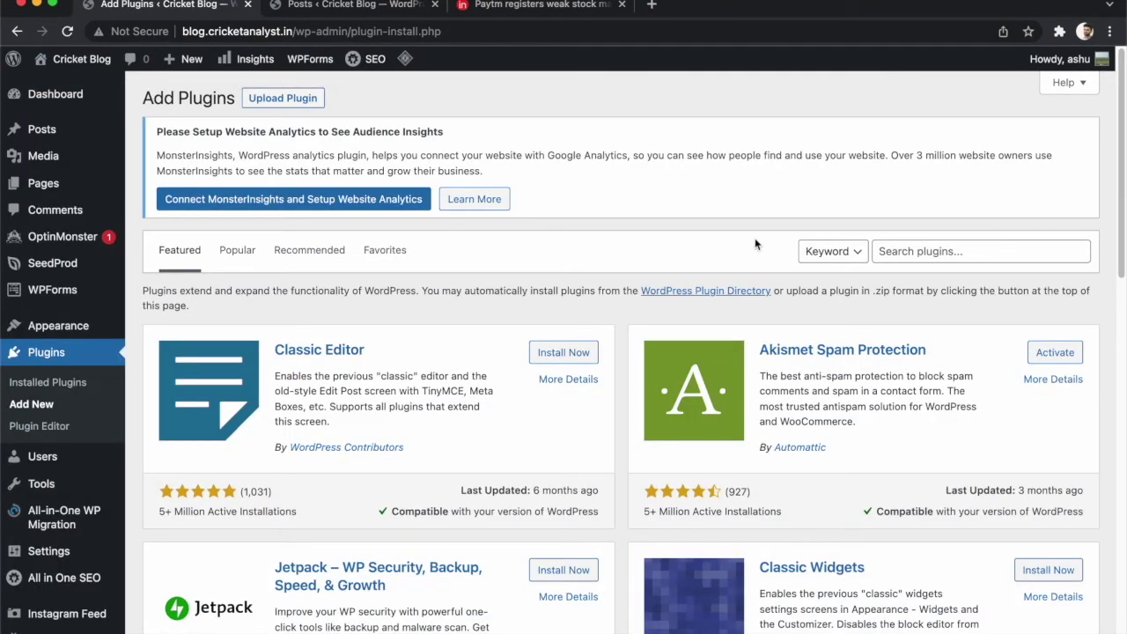
left_click(968, 251)
type("elem")
key("Return")
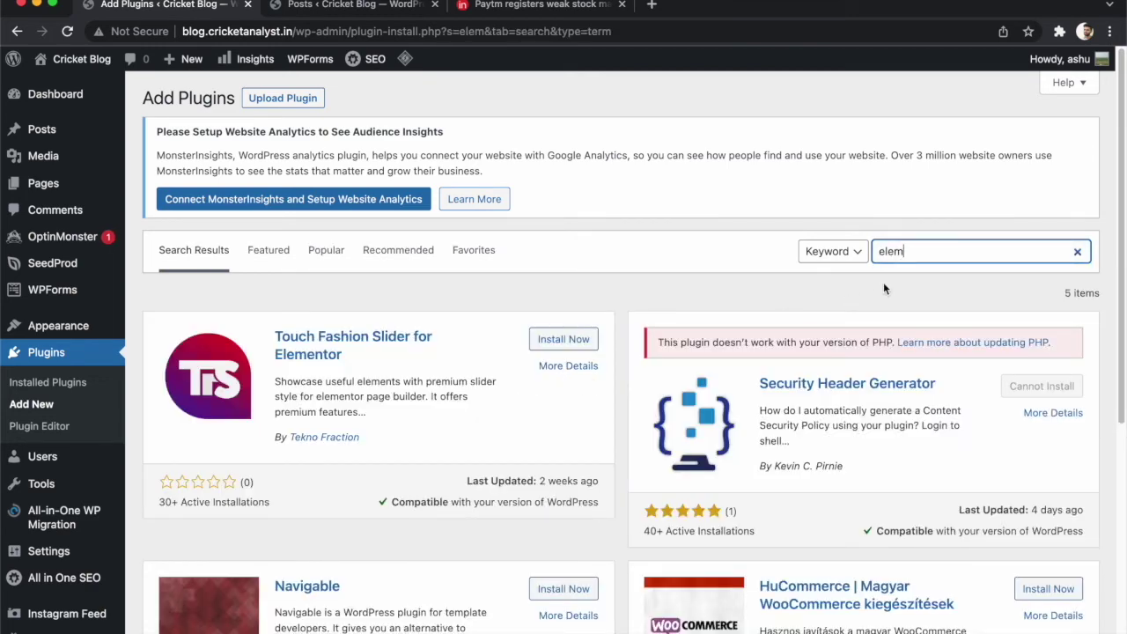
left_click(924, 253)
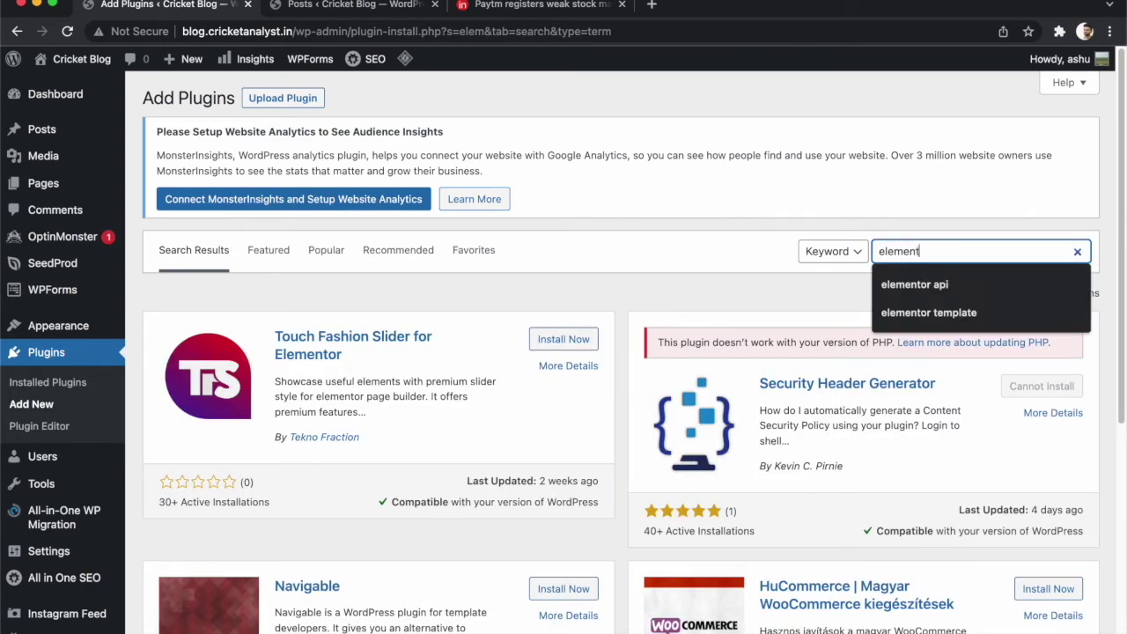
key("Return")
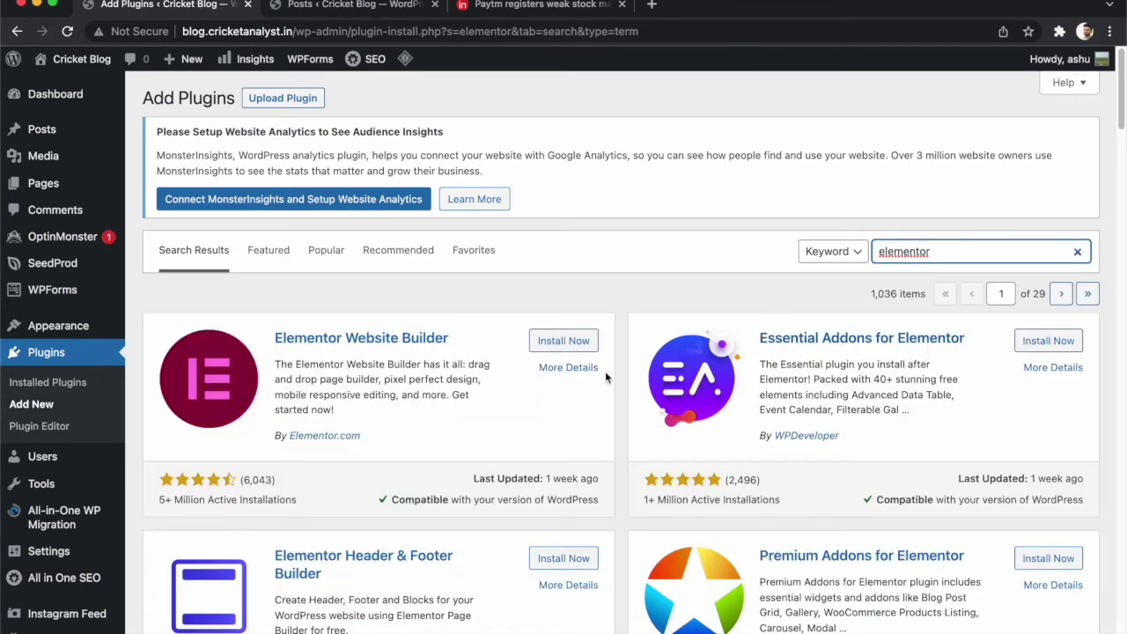
- Install the Elementor Website Builder, Elementor Header & Footer Builder and Starter Templates plugins
left_click(563, 340)
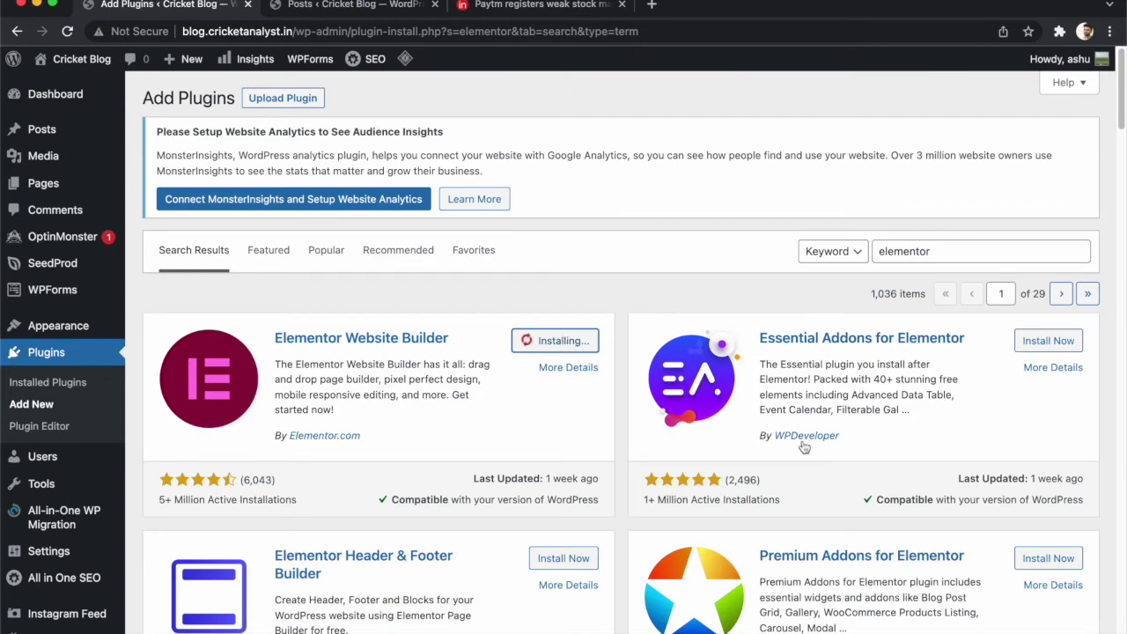
scroll(802, 440, "down", 5)
left_click(563, 255)
scroll(514, 479, "down", 1)
scroll(513, 479, "down", 4)
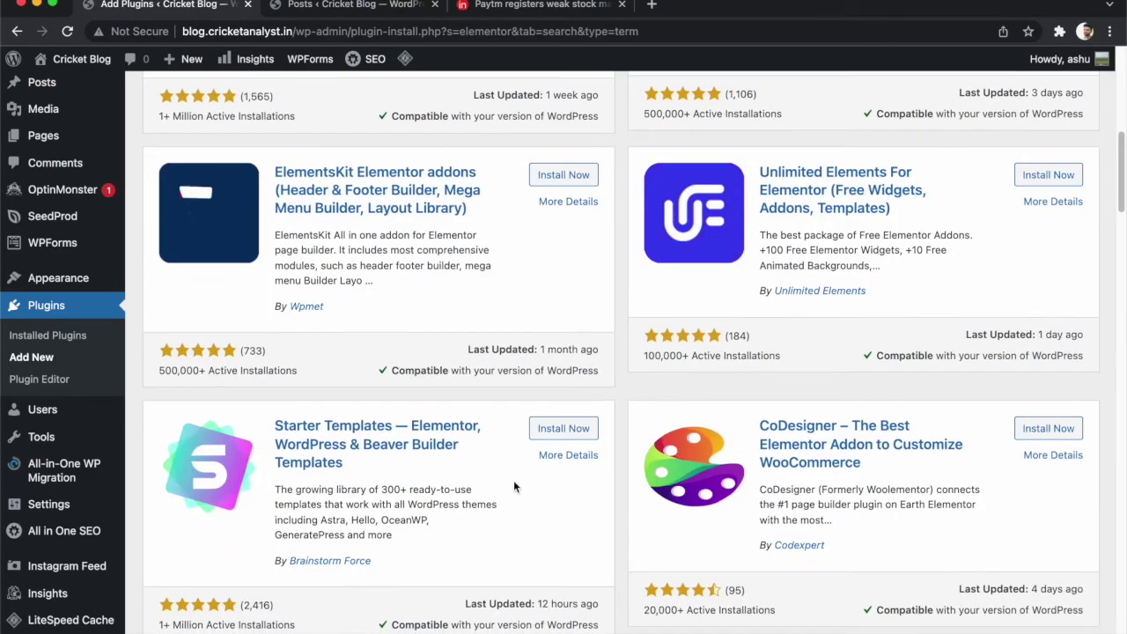
left_click(563, 428)
scroll(451, 533, "up", 10)
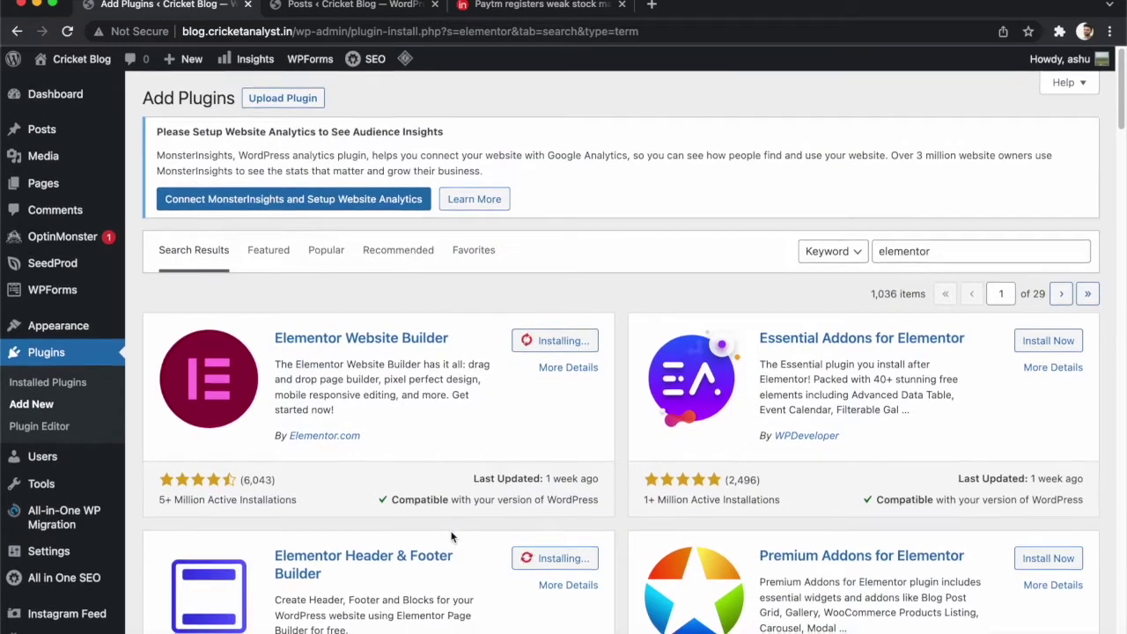
- Check the plugin installations and try to activate Elementor Website Builder from the search results
scroll(450, 532, "down", 8)
scroll(451, 532, "up", 8)
scroll(451, 533, "down", 3)
scroll(556, 345, "up", 3)
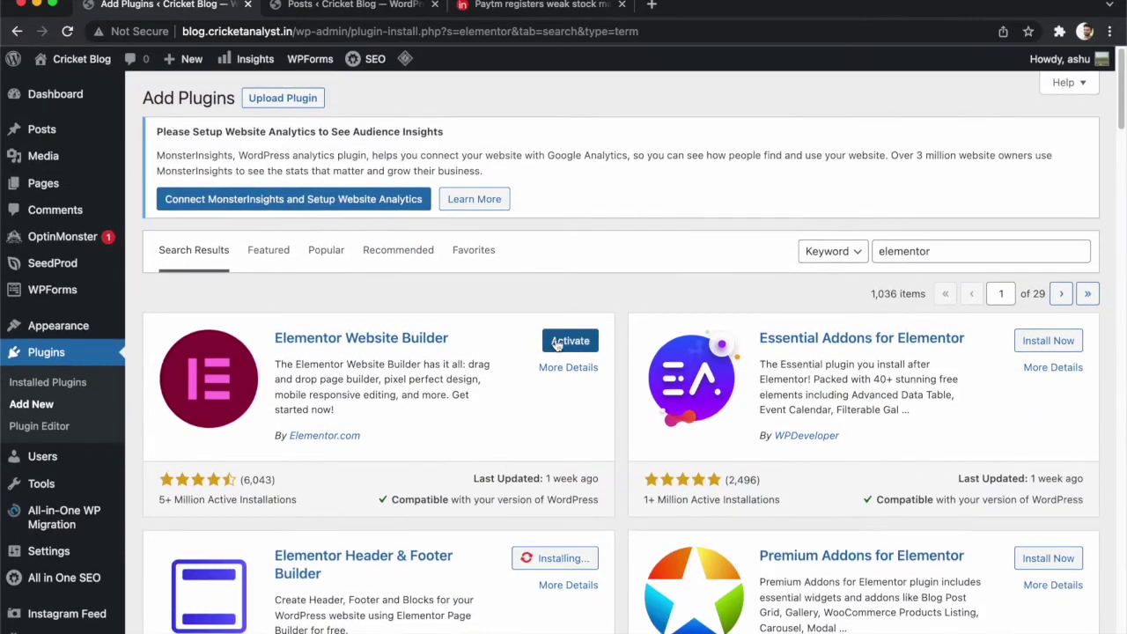
left_click(557, 344)
left_click(513, 262)
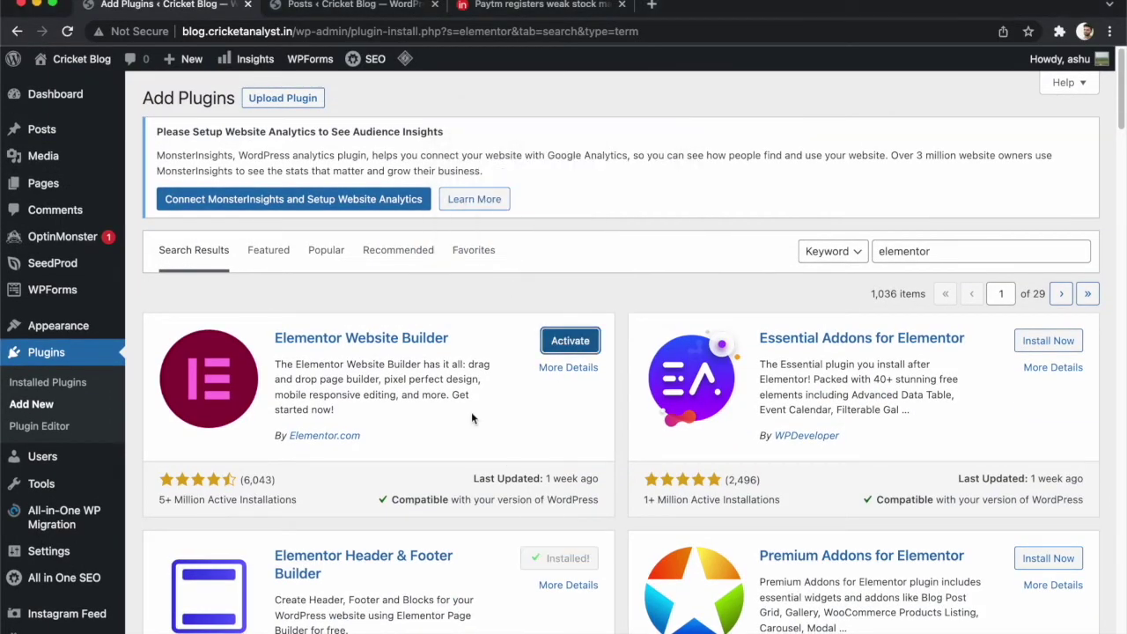
scroll(471, 411, "down", 6)
scroll(471, 412, "up", 5)
scroll(471, 411, "down", 1)
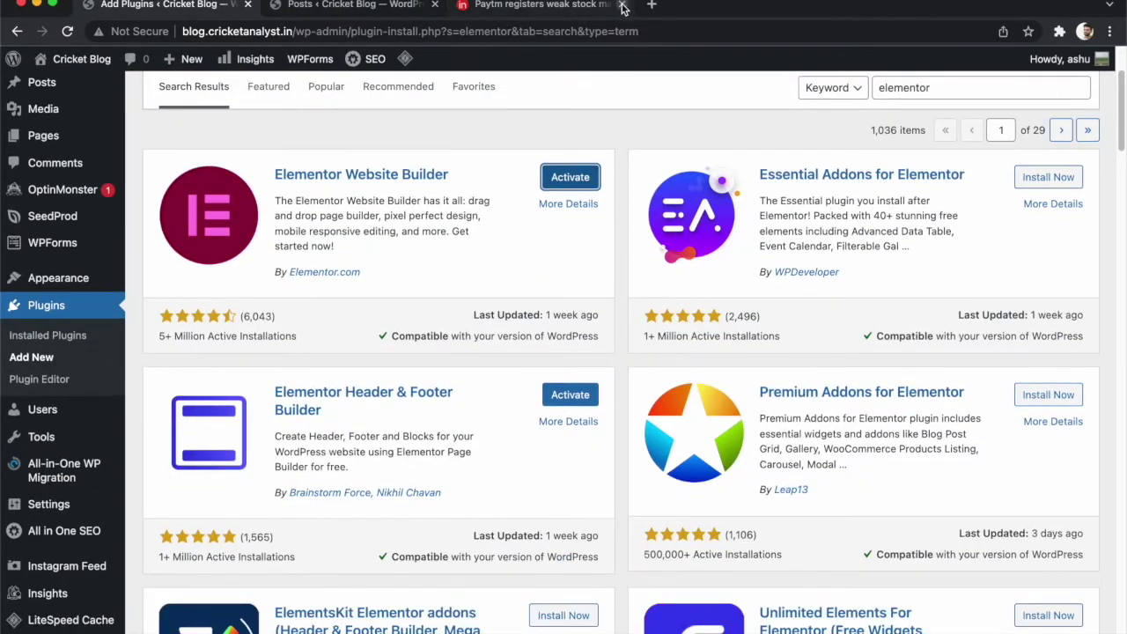
- Open the list of installed plugins and activate Elementor and Starter Templates
scroll(554, 495, "down", 4)
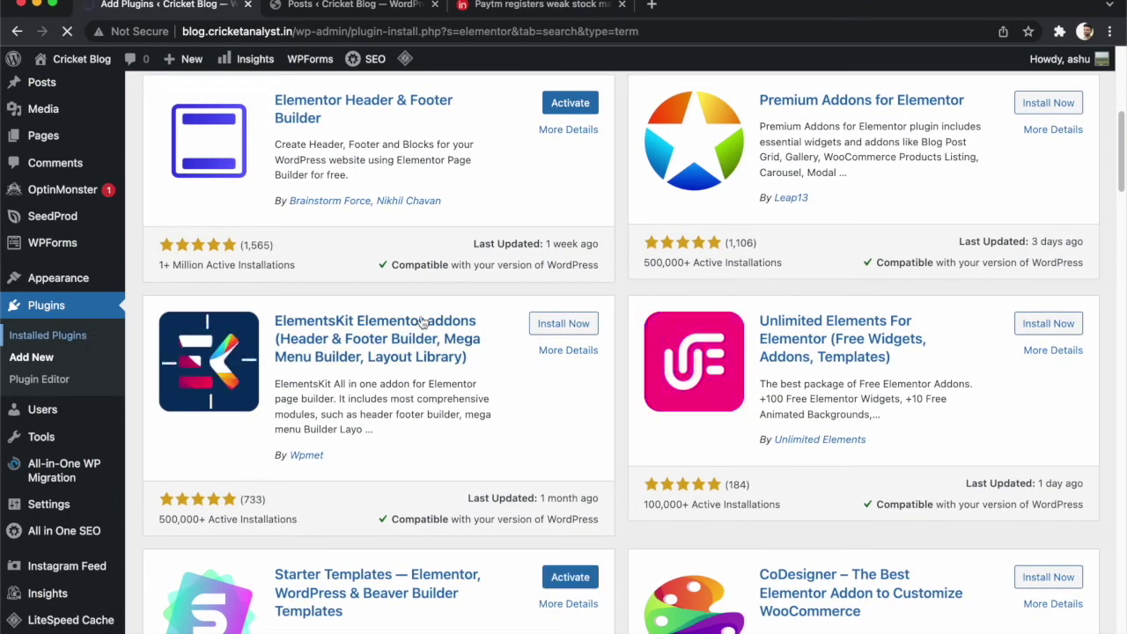
scroll(269, 442, "down", 5)
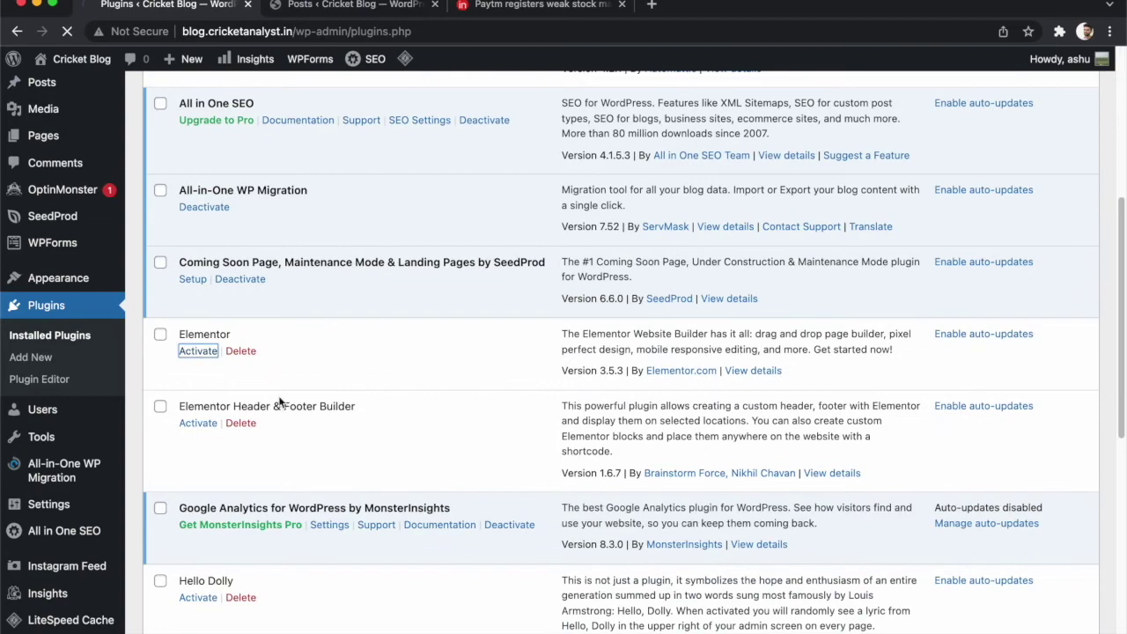
scroll(278, 396, "down", 7)
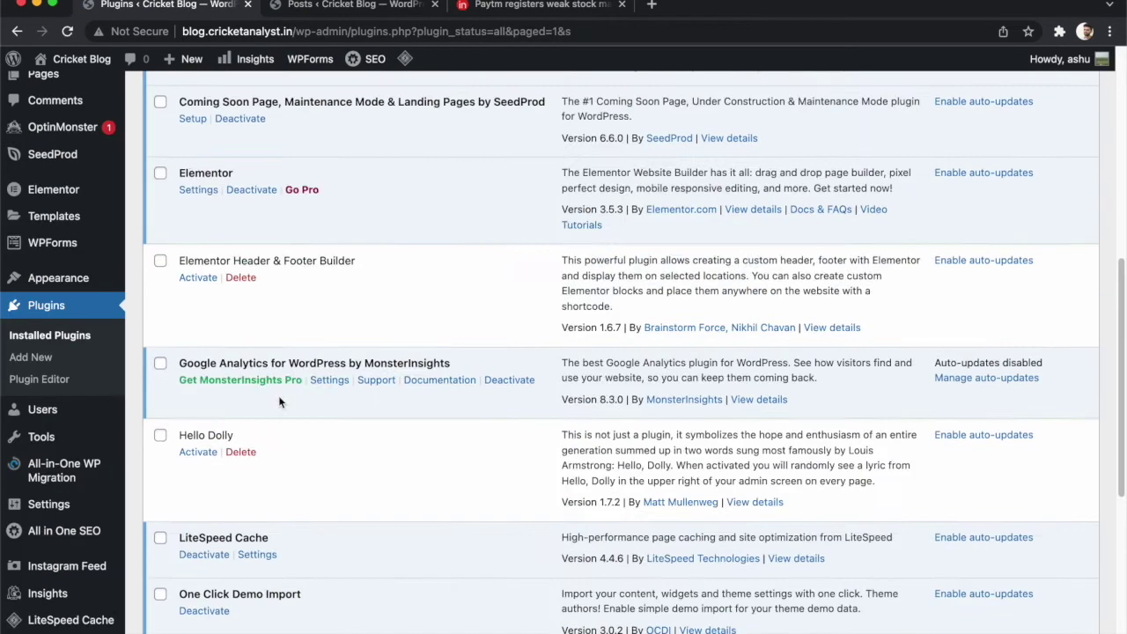
scroll(342, 355, "down", 6)
scroll(327, 344, "up", 5)
scroll(327, 344, "down", 7)
scroll(326, 345, "up", 1)
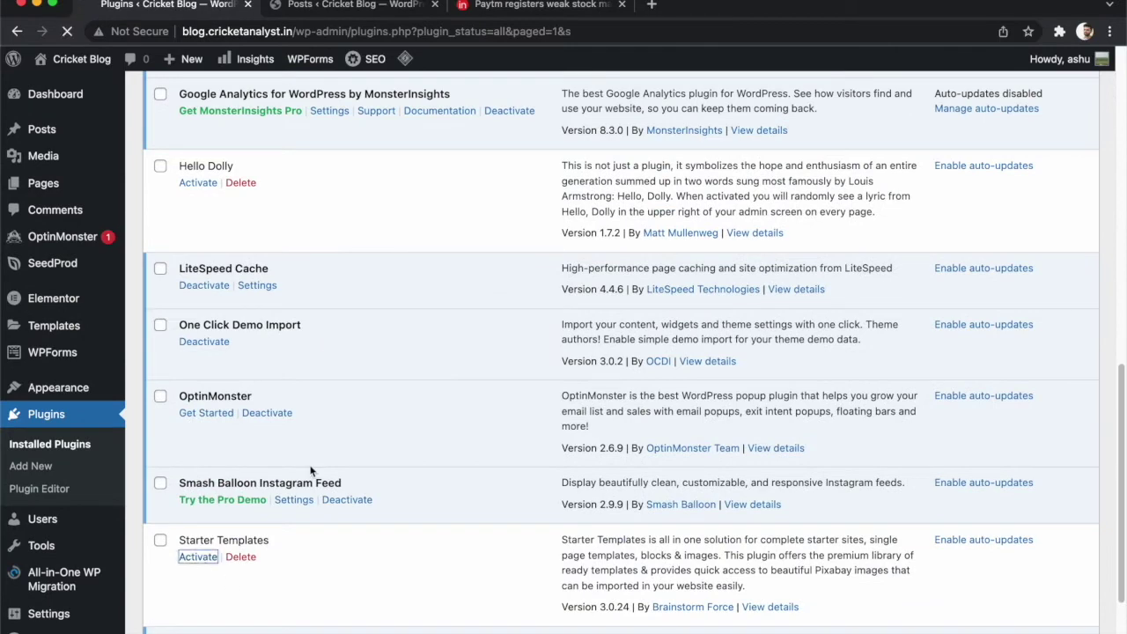
- Glance at the posts list, return to the plugins page and open the live site in a new tab
left_click(308, 7)
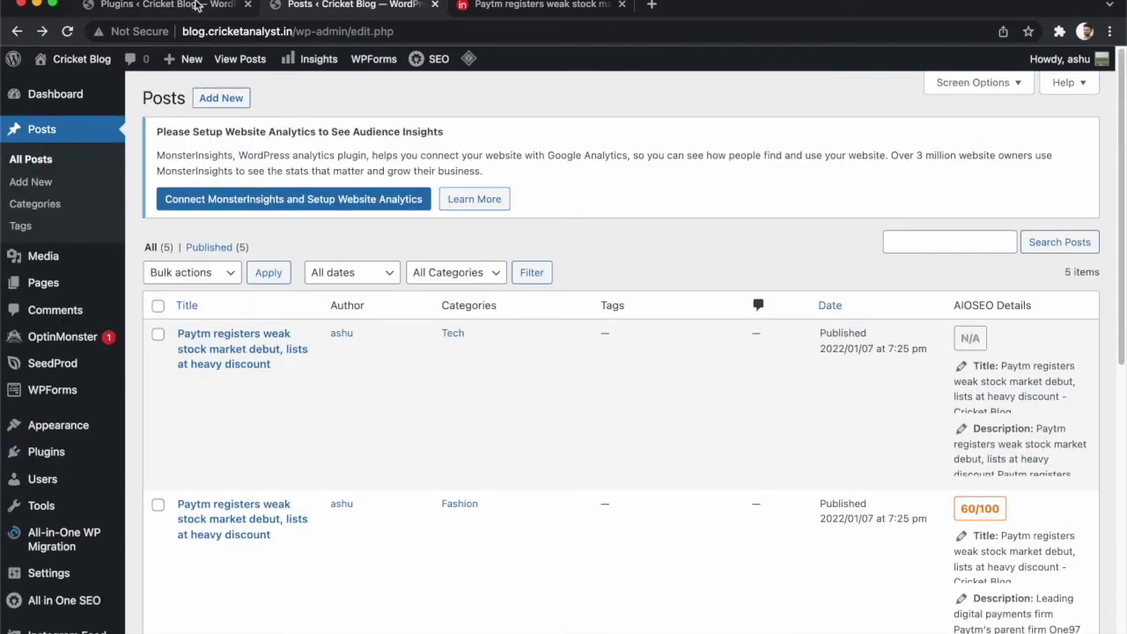
left_click(198, 6)
left_click(101, 86)
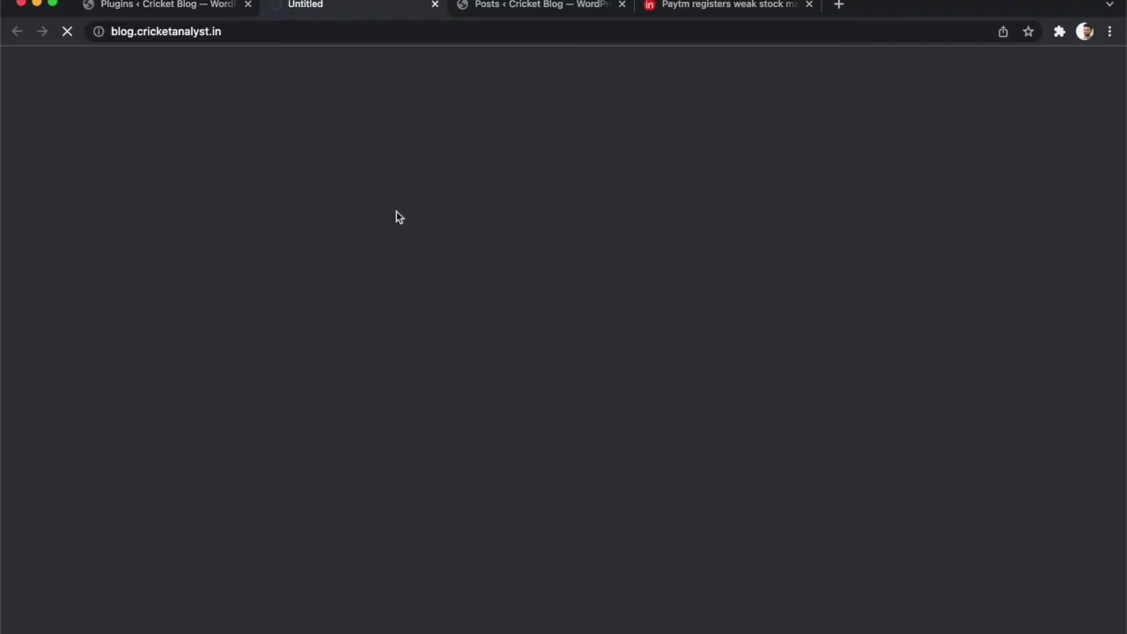
- Open the Home front page from the pages list and launch it in the Elementor editor
left_click(466, 13)
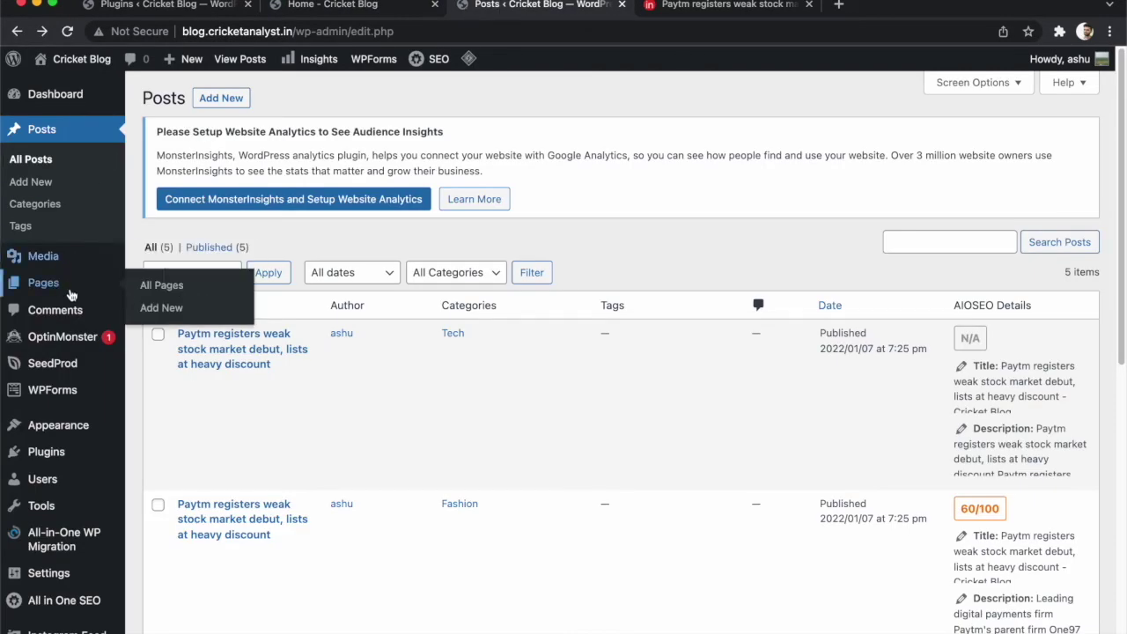
left_click(53, 284)
scroll(202, 440, "down", 3)
scroll(220, 528, "down", 5)
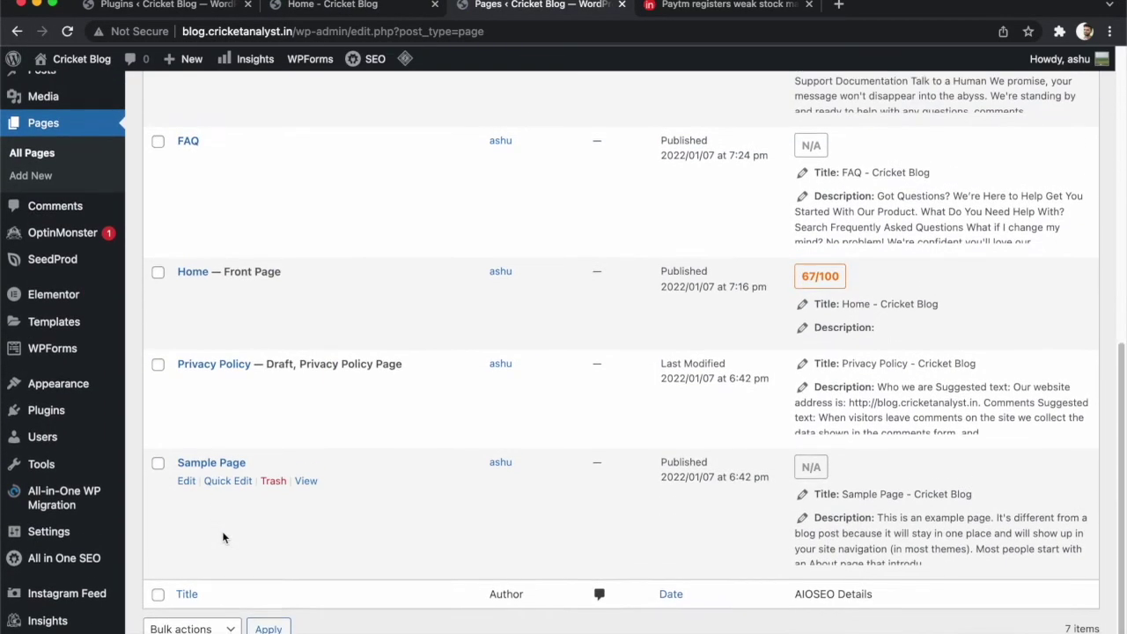
scroll(221, 536, "up", 3)
scroll(221, 536, "down", 3)
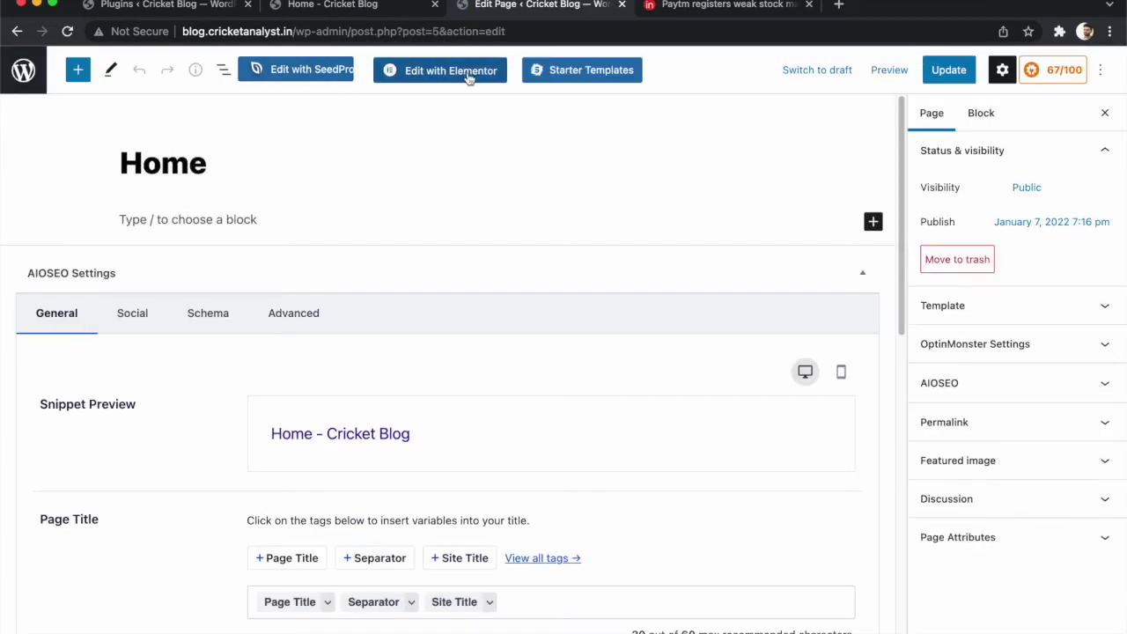
left_click(467, 76)
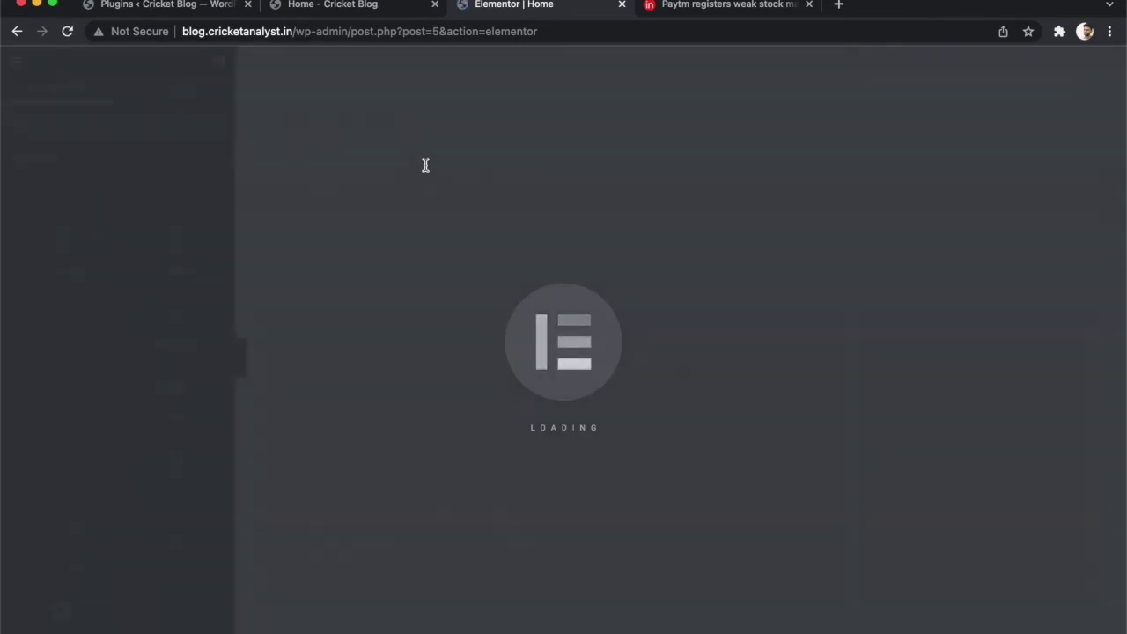
- In the Home page settings, hide the title and set the page layout to Elementor Full Width
scroll(298, 423, "down", 3)
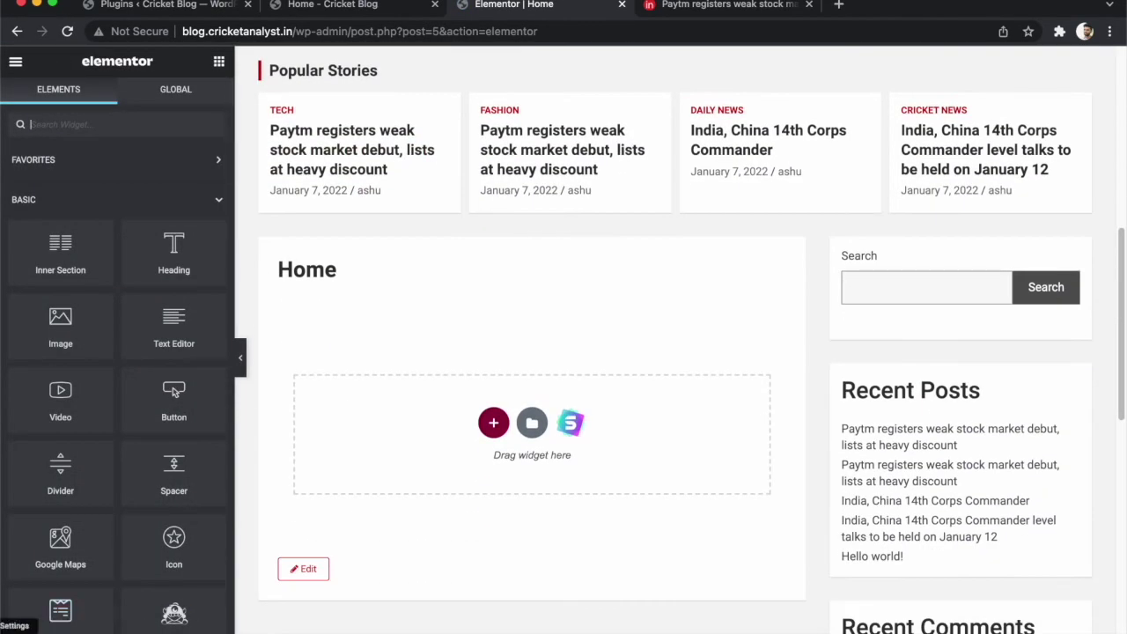
left_click(14, 630)
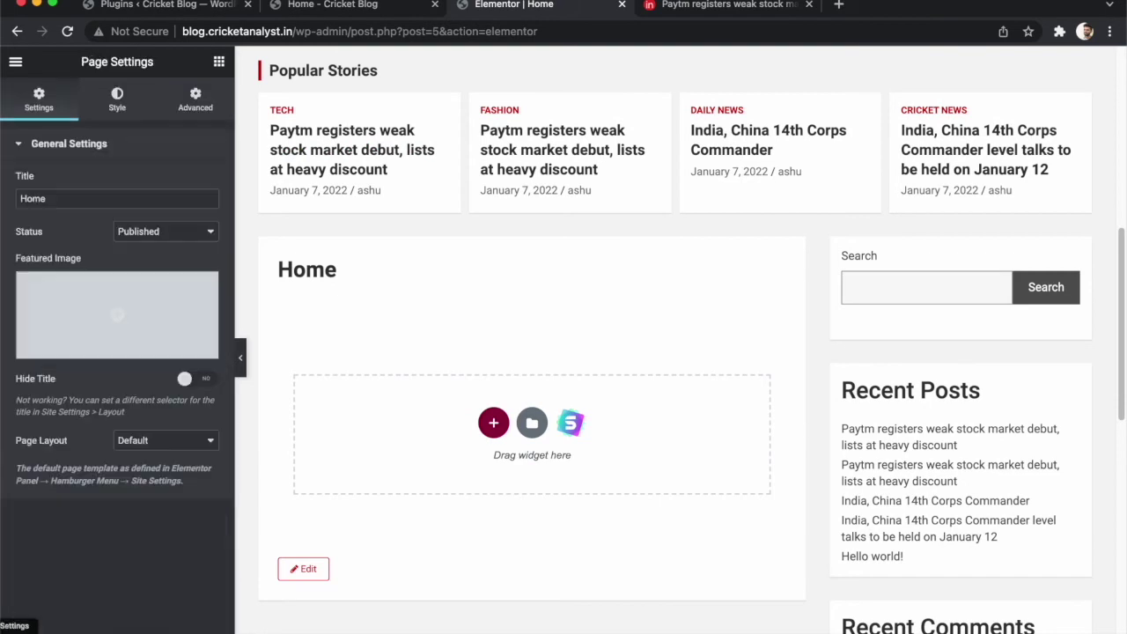
left_click(197, 380)
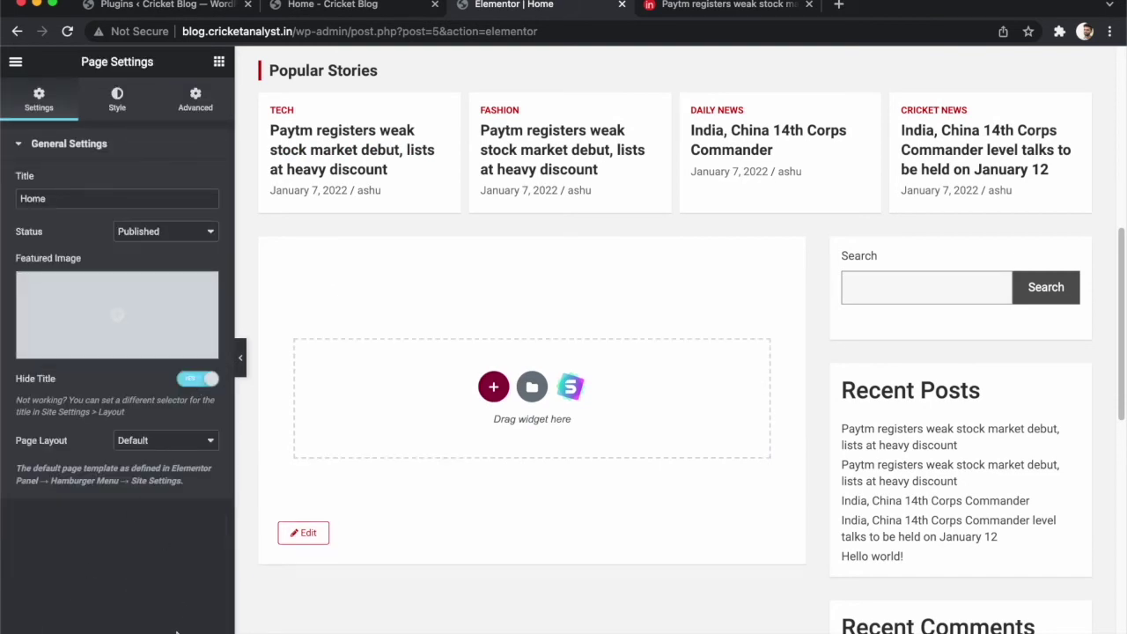
left_click(155, 442)
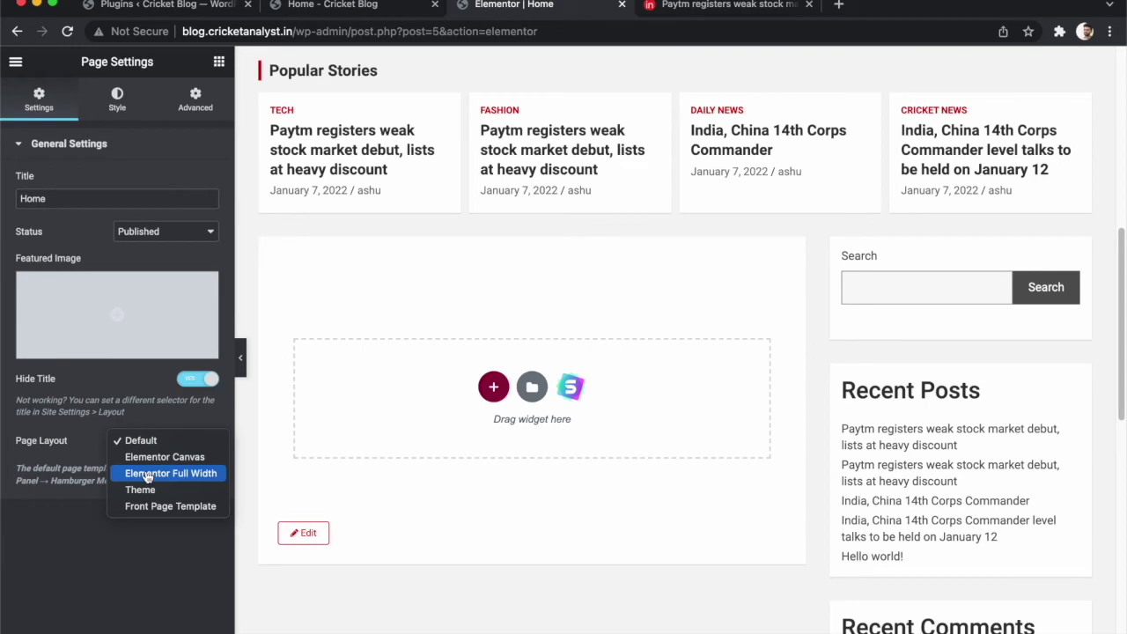
left_click(147, 474)
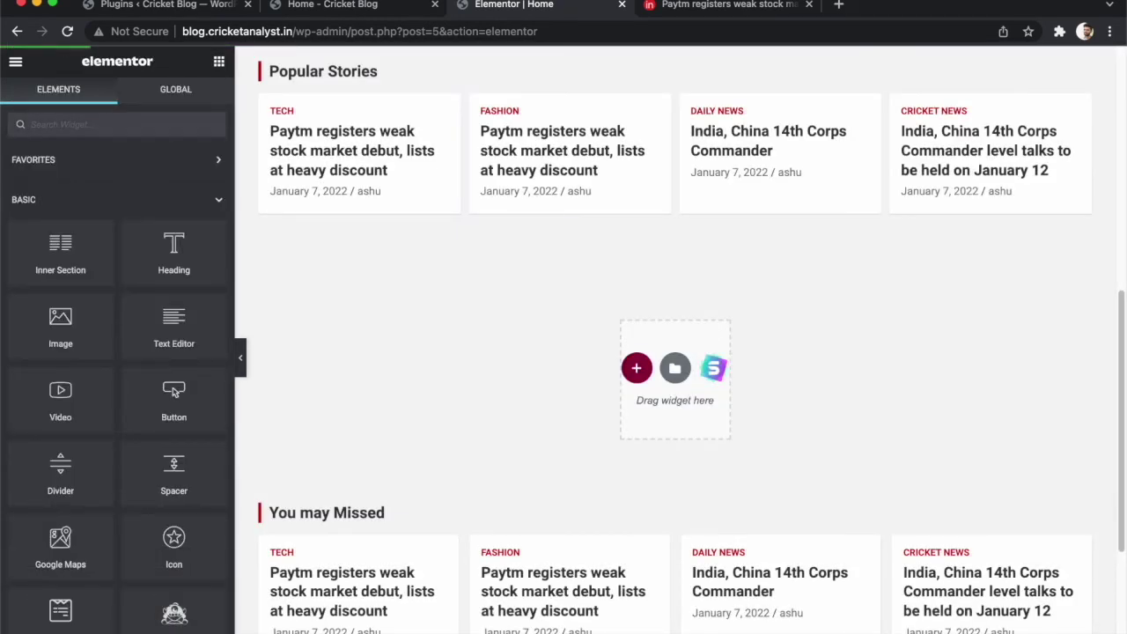
- Reload the live homepage and examine its layout from the header down to the lower story sections
left_click(381, 7)
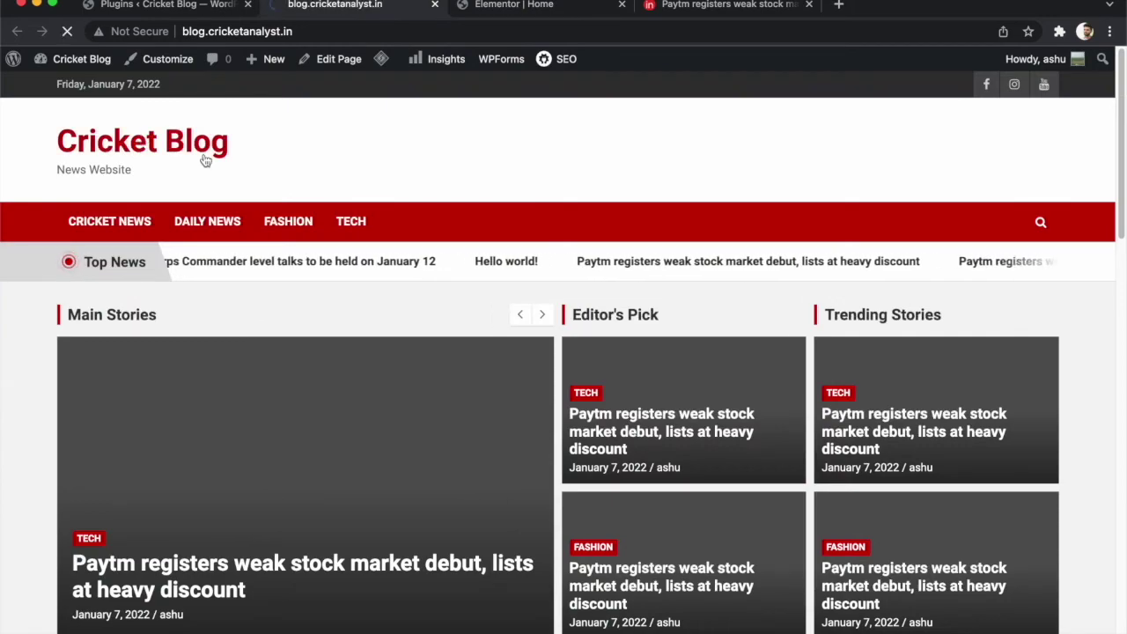
scroll(238, 162, "down", 3)
scroll(347, 276, "up", 3)
scroll(346, 276, "down", 10)
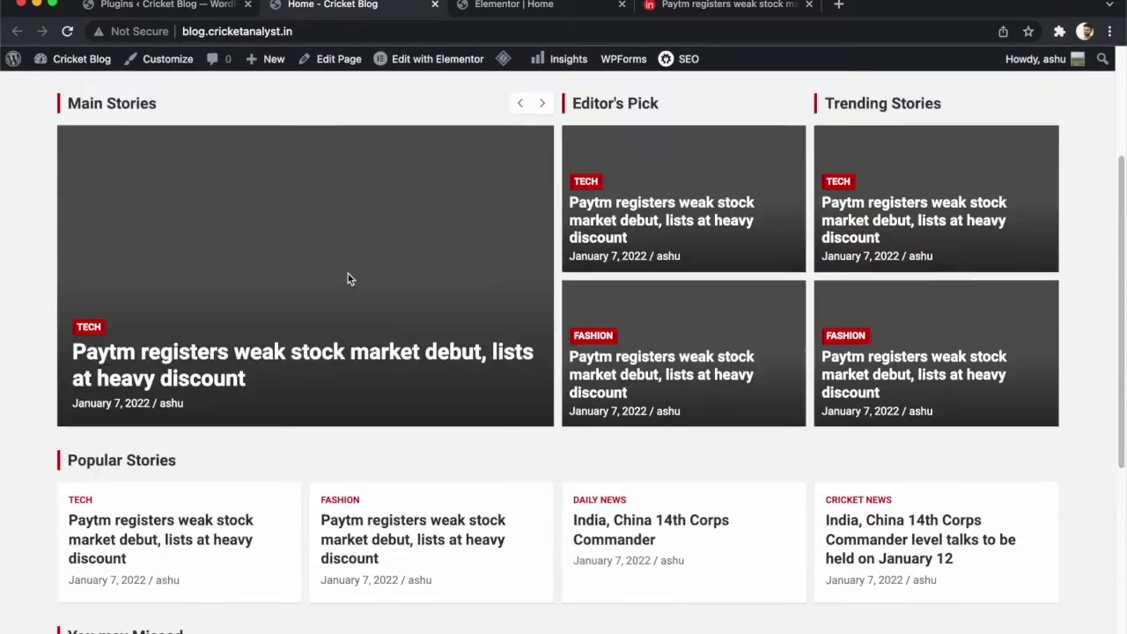
scroll(348, 279, "up", 12)
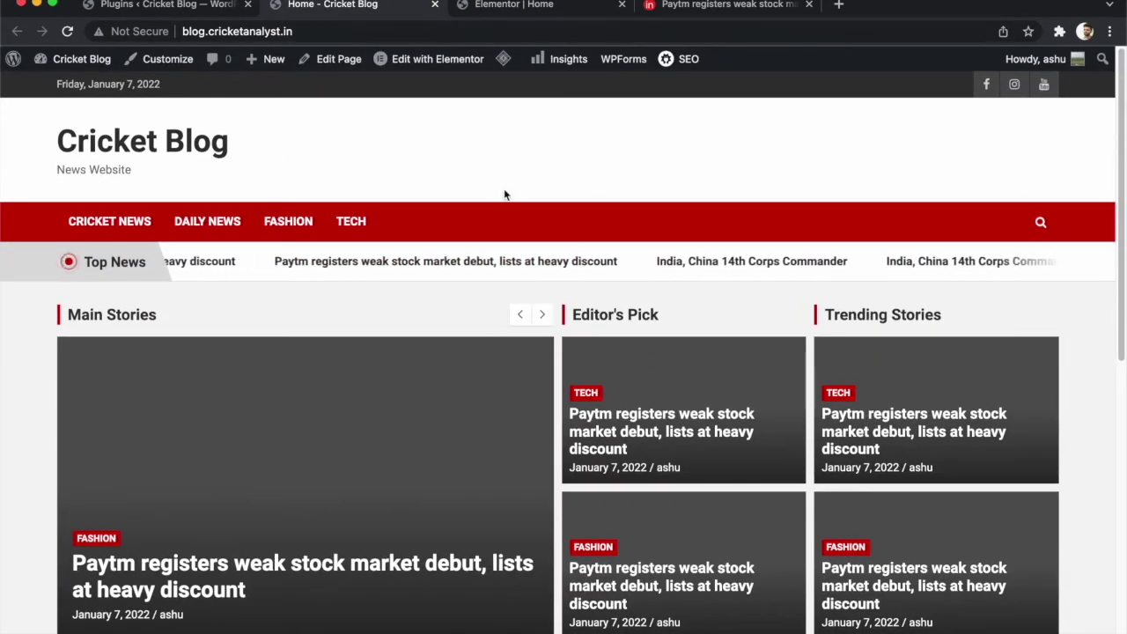
- Load the site customizer and examine the photo in the India Today article on Paytm's market debut
left_click(154, 7)
left_click(335, 5)
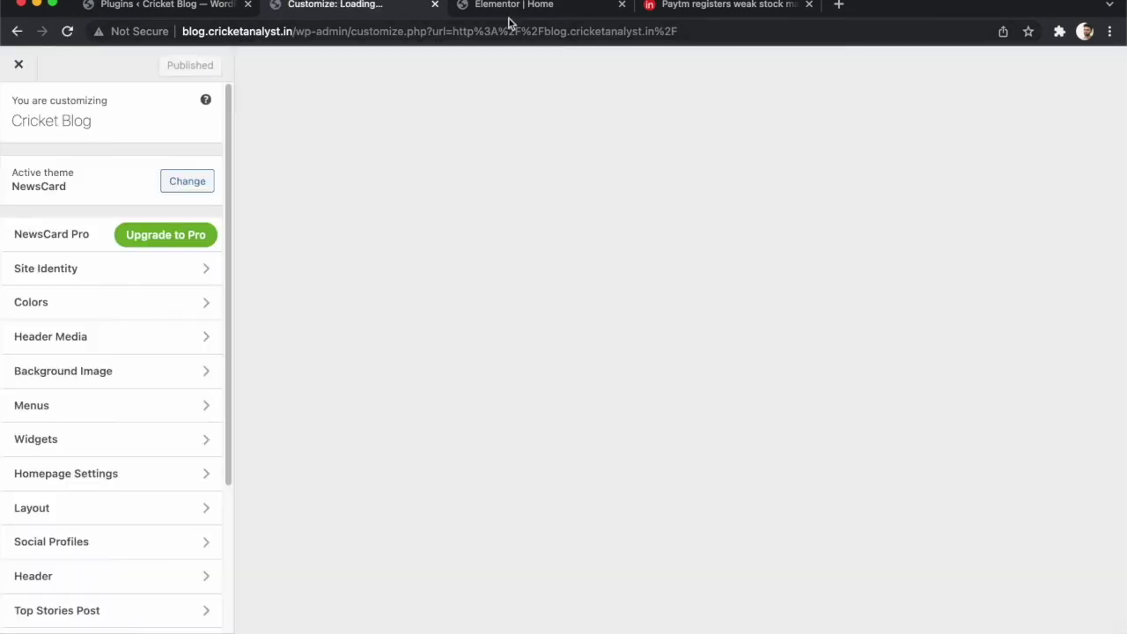
left_click(510, 7)
left_click(721, 5)
scroll(495, 381, "down", 3)
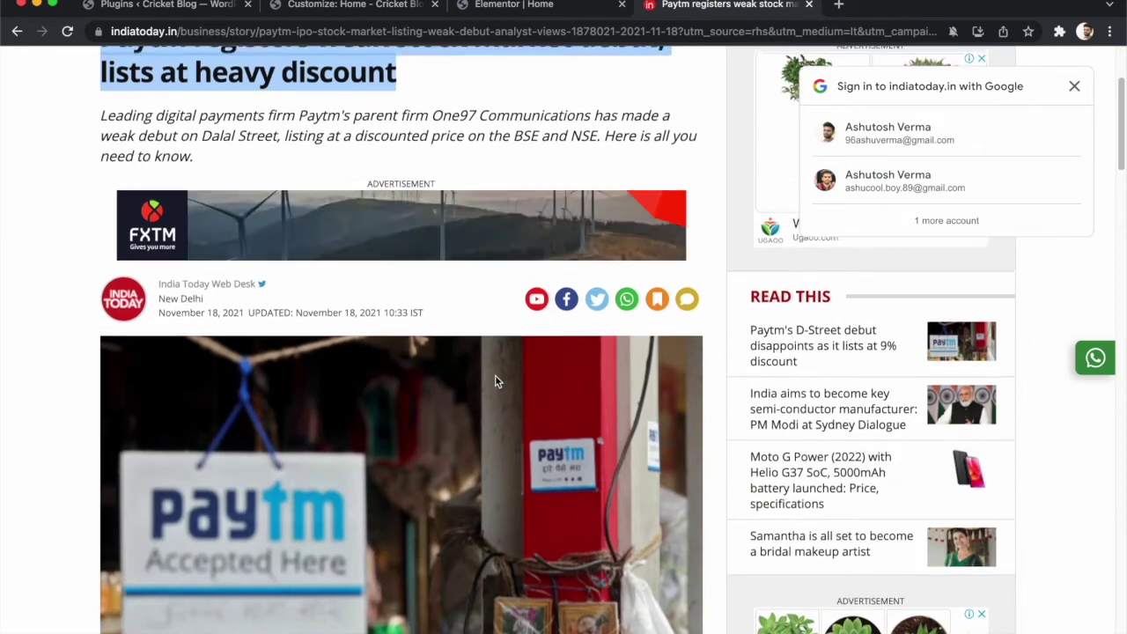
scroll(494, 381, "down", 2)
right_click(342, 392)
left_click(484, 11)
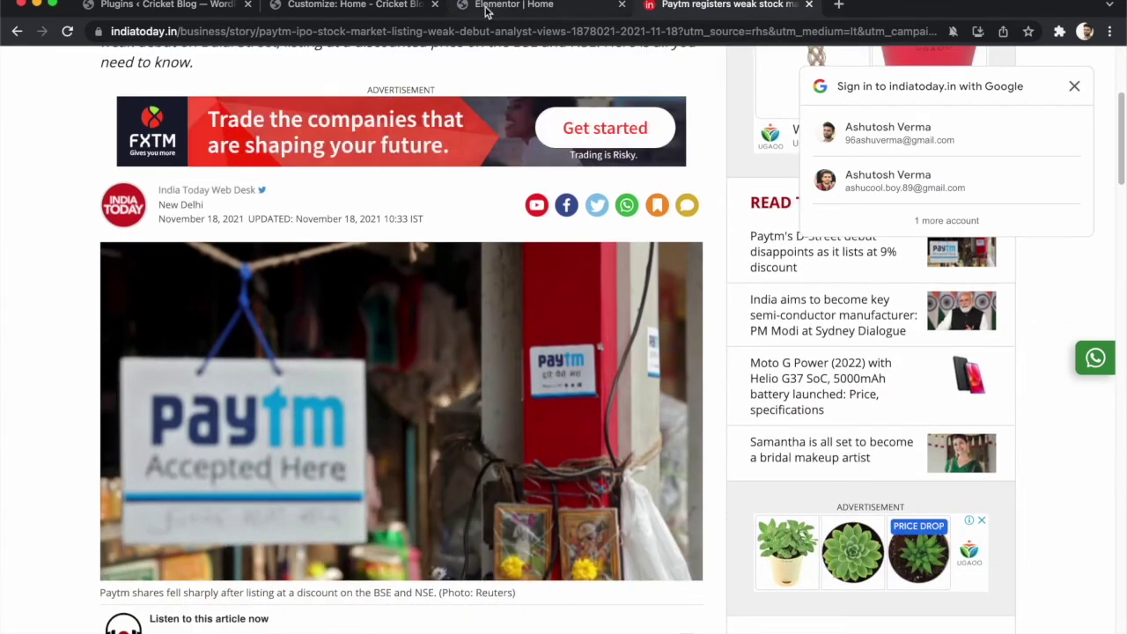
- In the customizer's NewsCard Settings, enable Show Featured Image in Posts Single
left_click(212, 10)
left_click(347, 5)
scroll(122, 510, "down", 1)
scroll(122, 511, "down", 3)
left_click(113, 546)
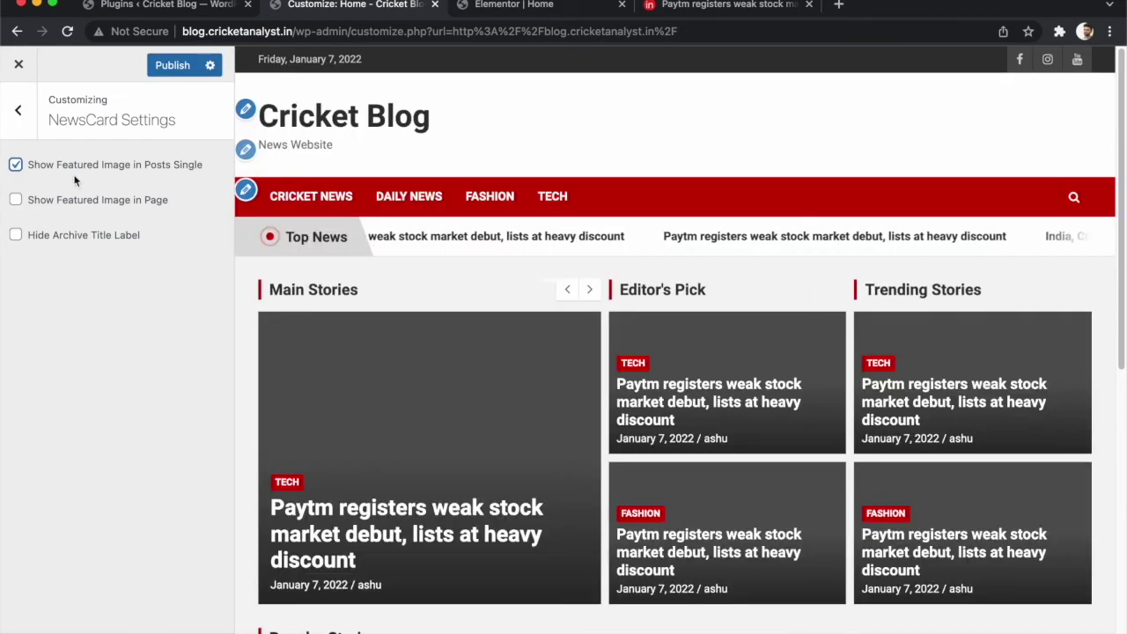
left_click(18, 109)
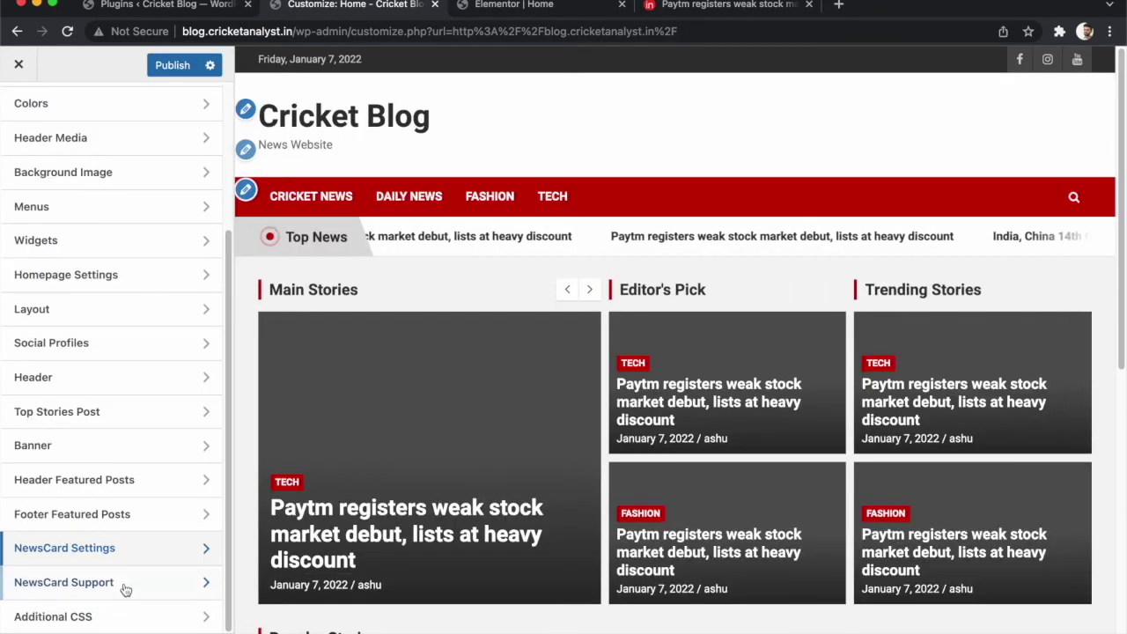
- Look through the Footer Featured Posts, Header Featured Posts, Banner and Top Stories Post settings and the previewed story sections
left_click(96, 515)
key("Escape")
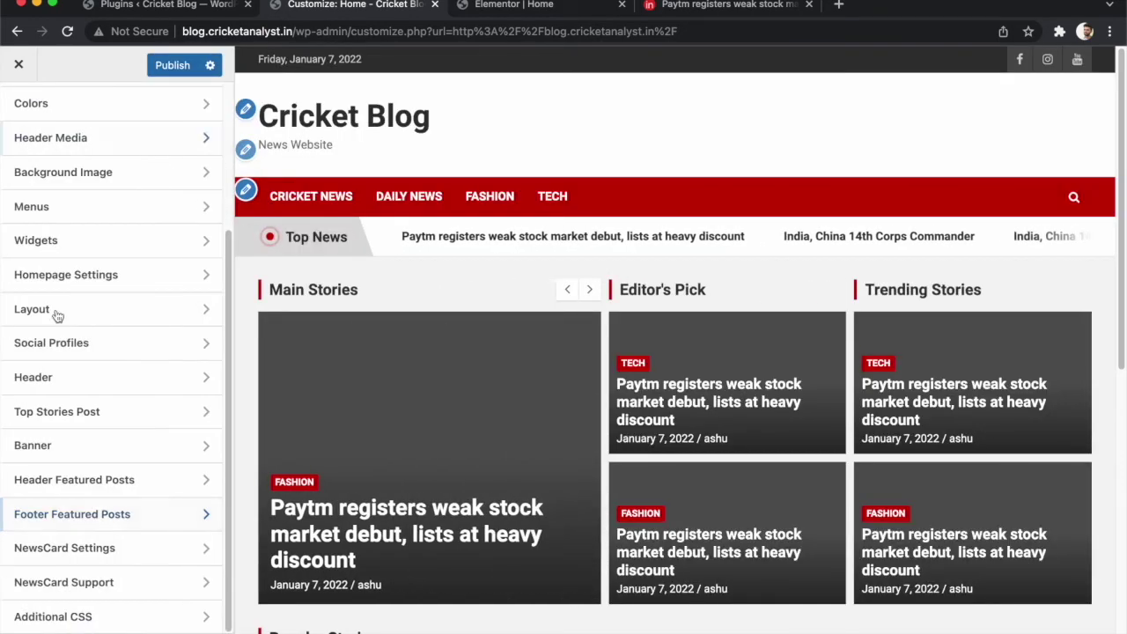
left_click(81, 482)
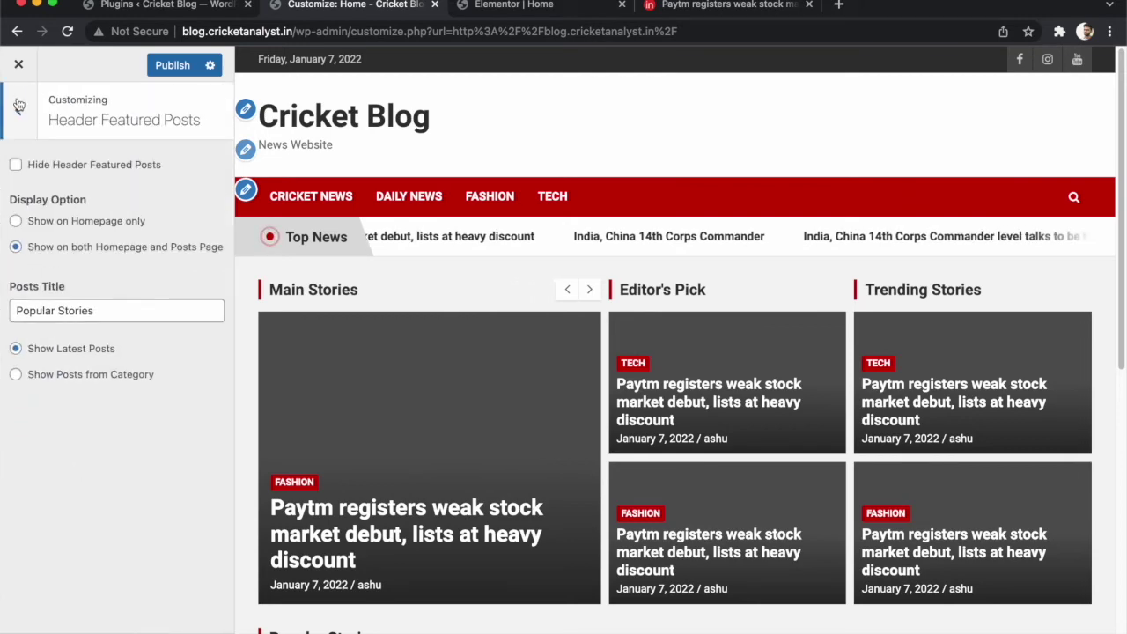
key("Escape")
left_click(46, 443)
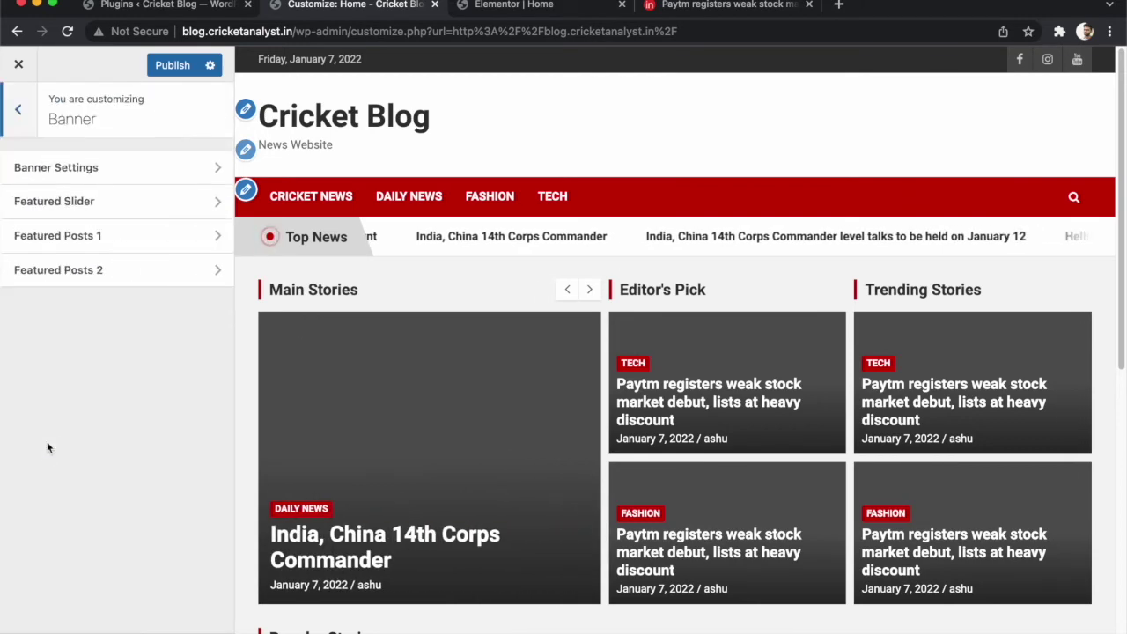
left_click(26, 124)
scroll(300, 493, "down", 10)
scroll(299, 496, "up", 6)
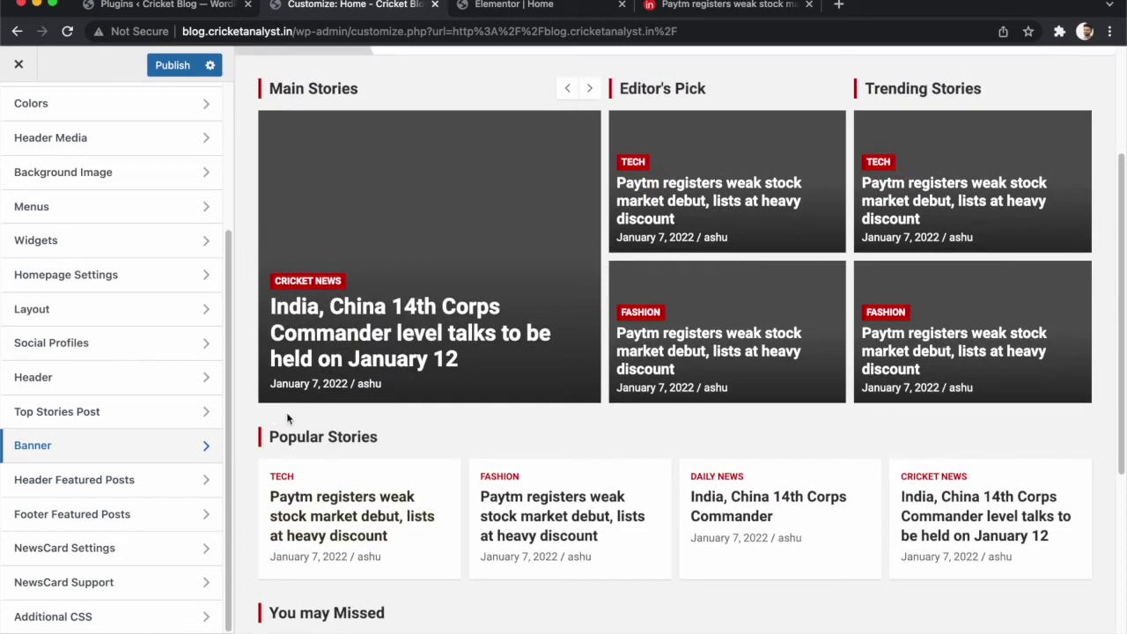
scroll(286, 412, "down", 2)
left_click(99, 409)
left_click(17, 109)
left_click(88, 411)
left_click(18, 109)
- From the WordPress posts list, open the Paytm stock market post in the Tech category for editing
left_click(162, 5)
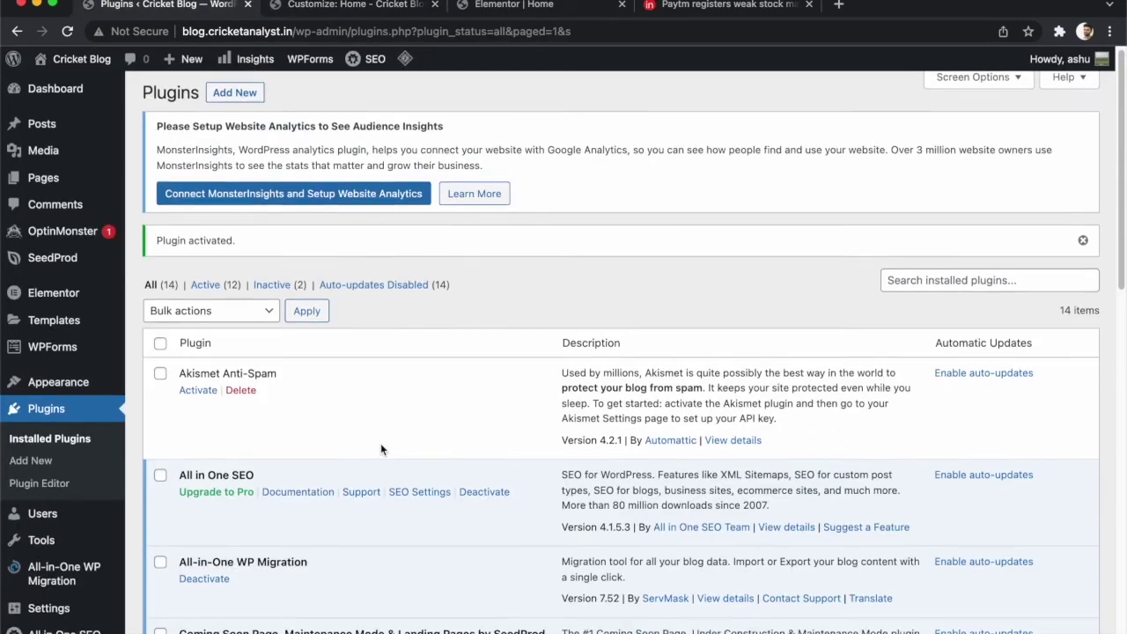
left_click(341, 5)
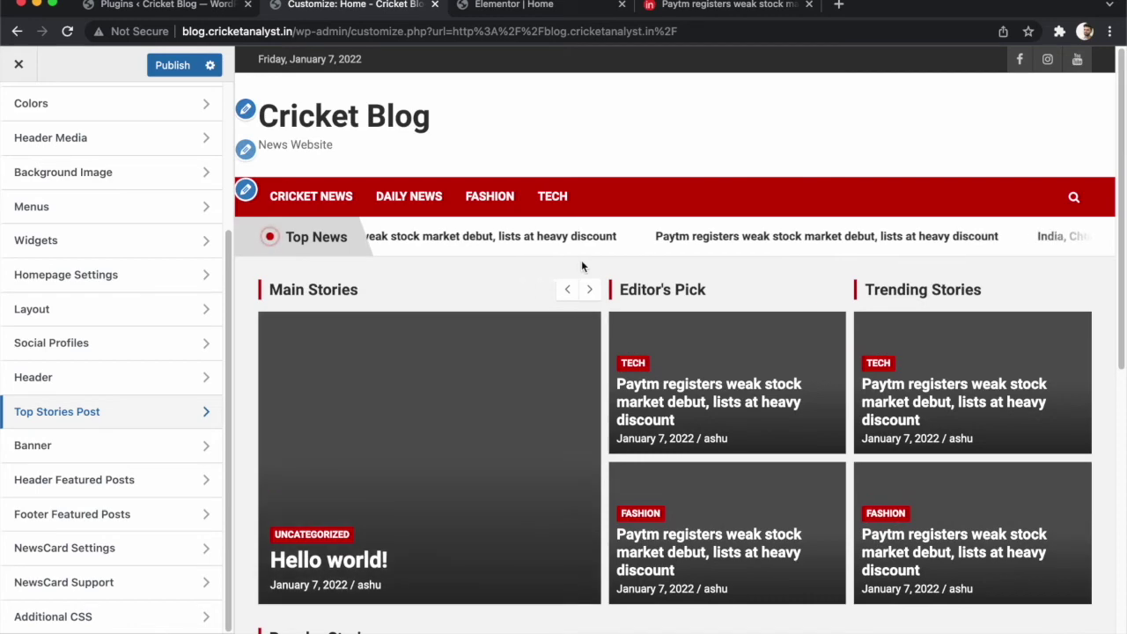
left_click(209, 7)
mouse_move(66, 182)
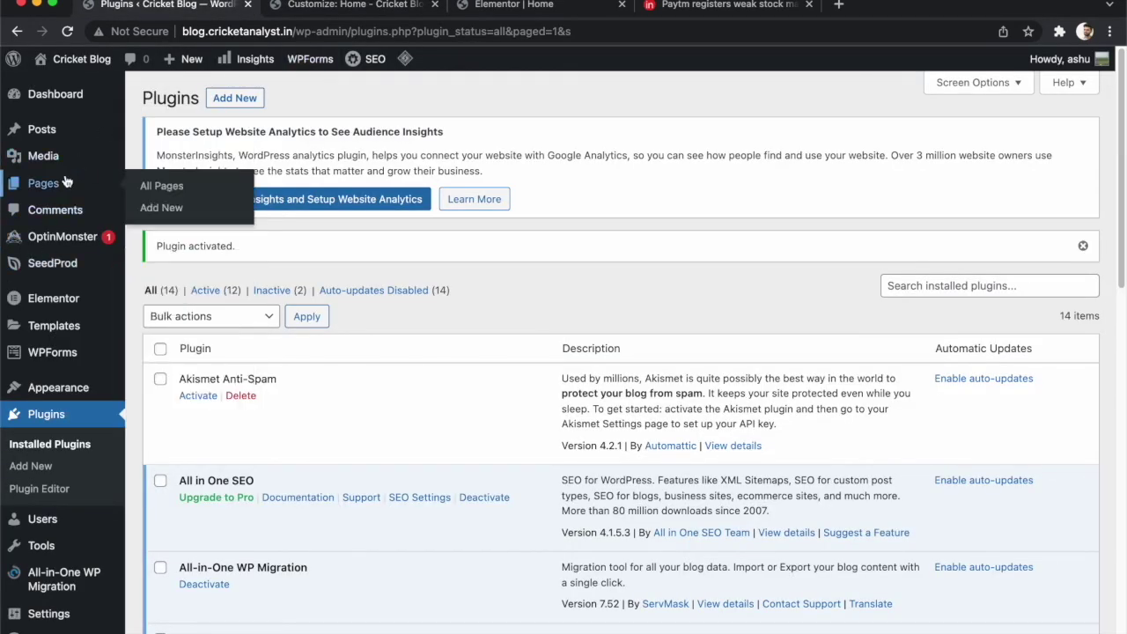
left_click(59, 132)
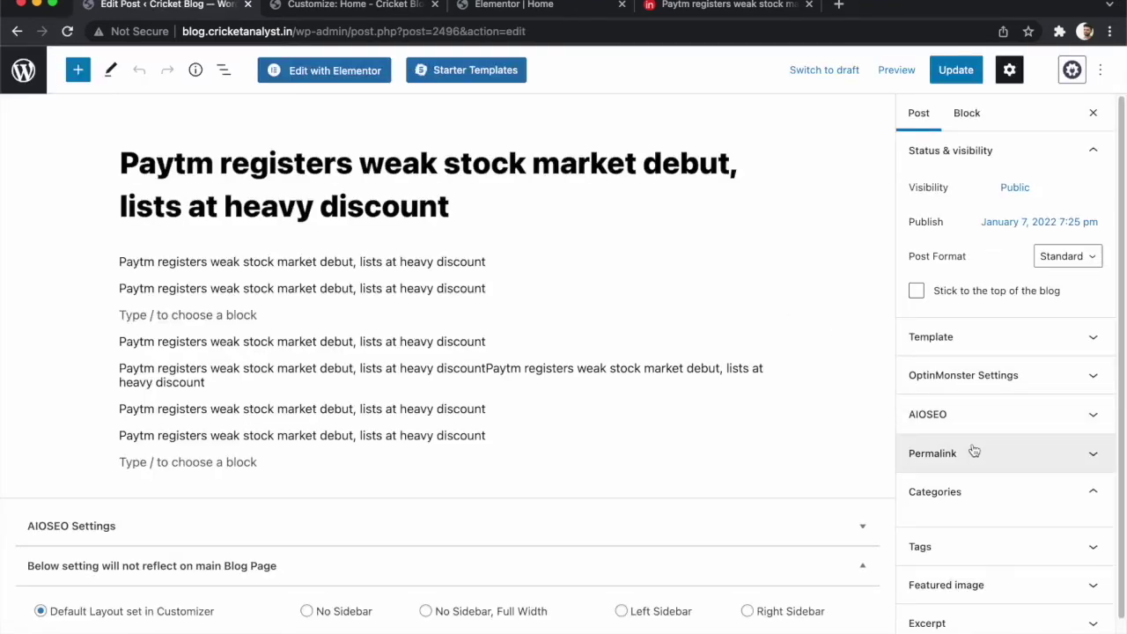
scroll(955, 493, "down", 4)
- Set the black chevron arrows picture from the media library as the Tech post's featured image
left_click(949, 553)
left_click(971, 589)
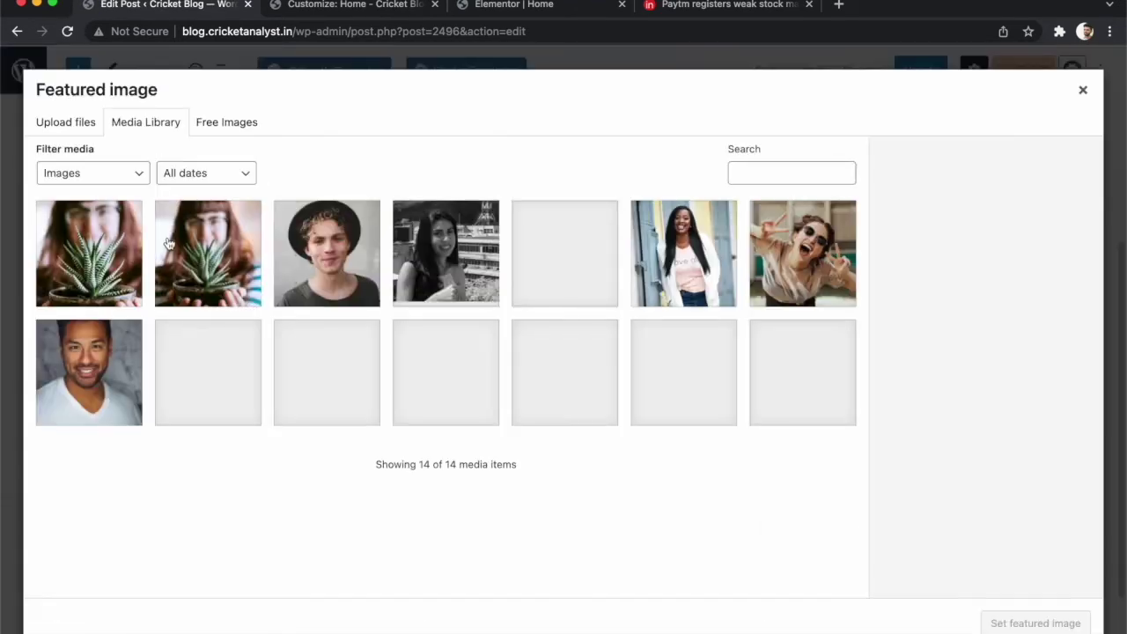
left_click(99, 132)
left_click(165, 134)
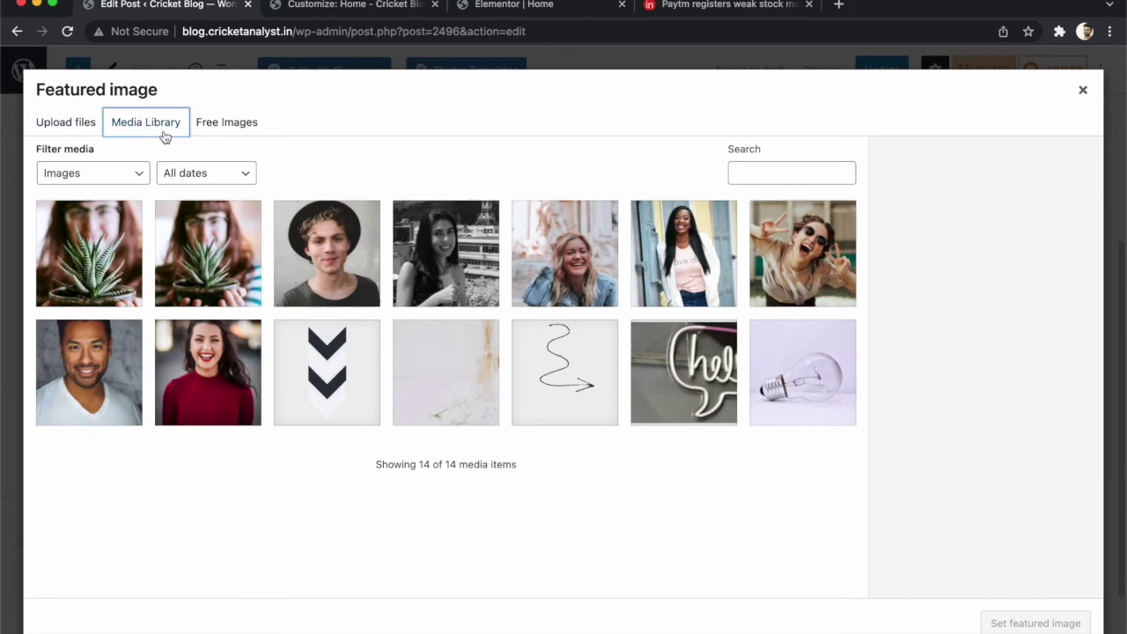
left_click(343, 389)
left_click(986, 623)
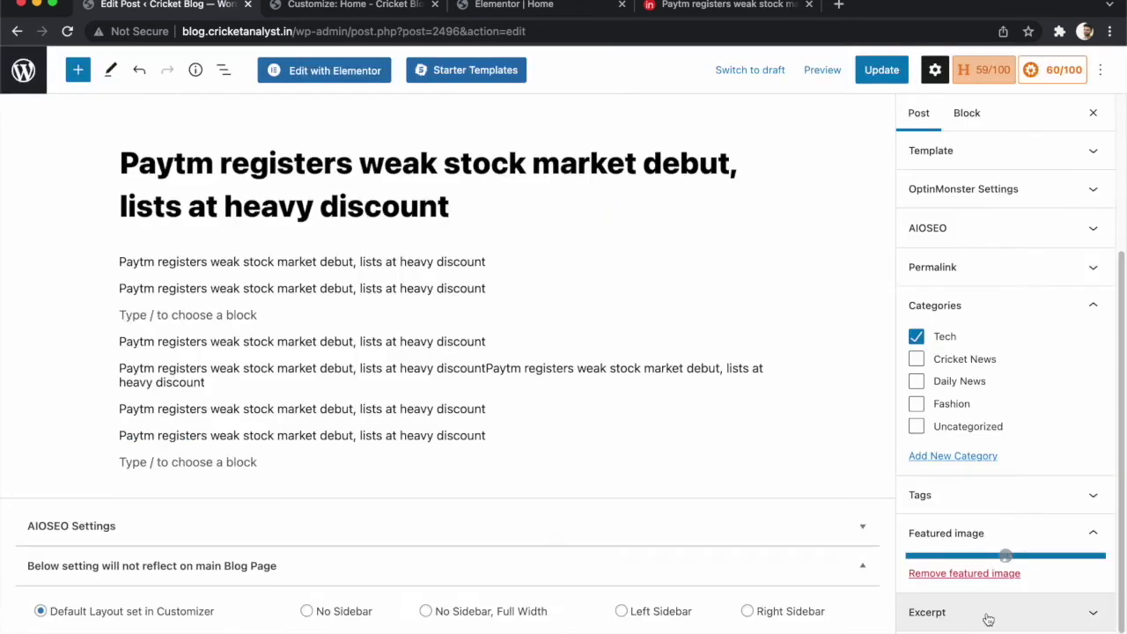
- Leave the Home page's Elementor editor and visit the live site in the same tab
left_click(519, 7)
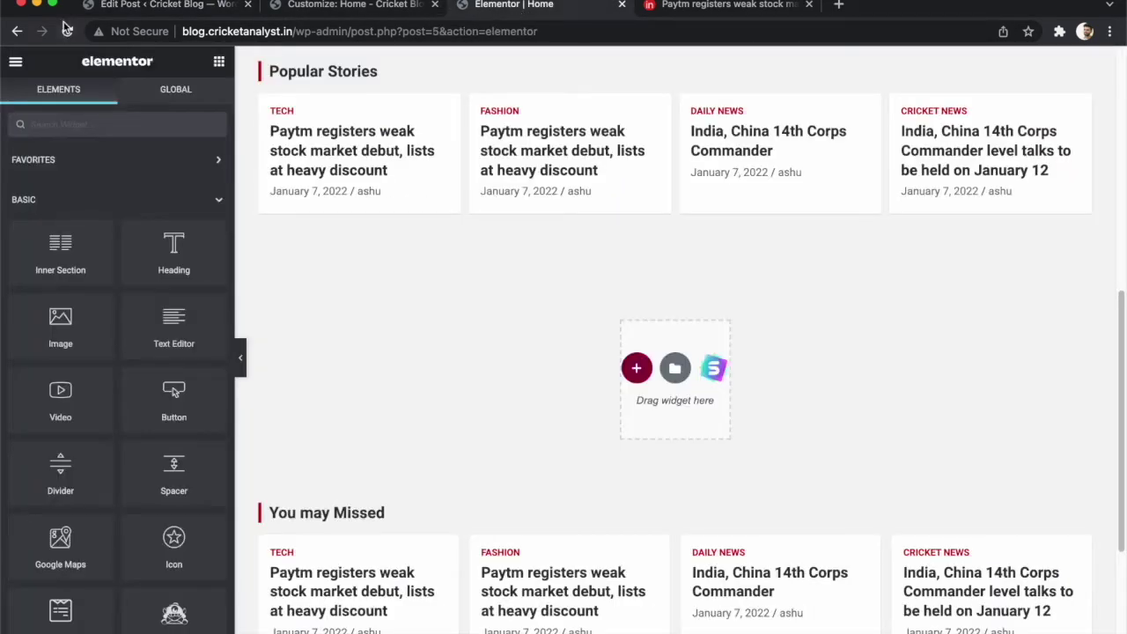
left_click(17, 31)
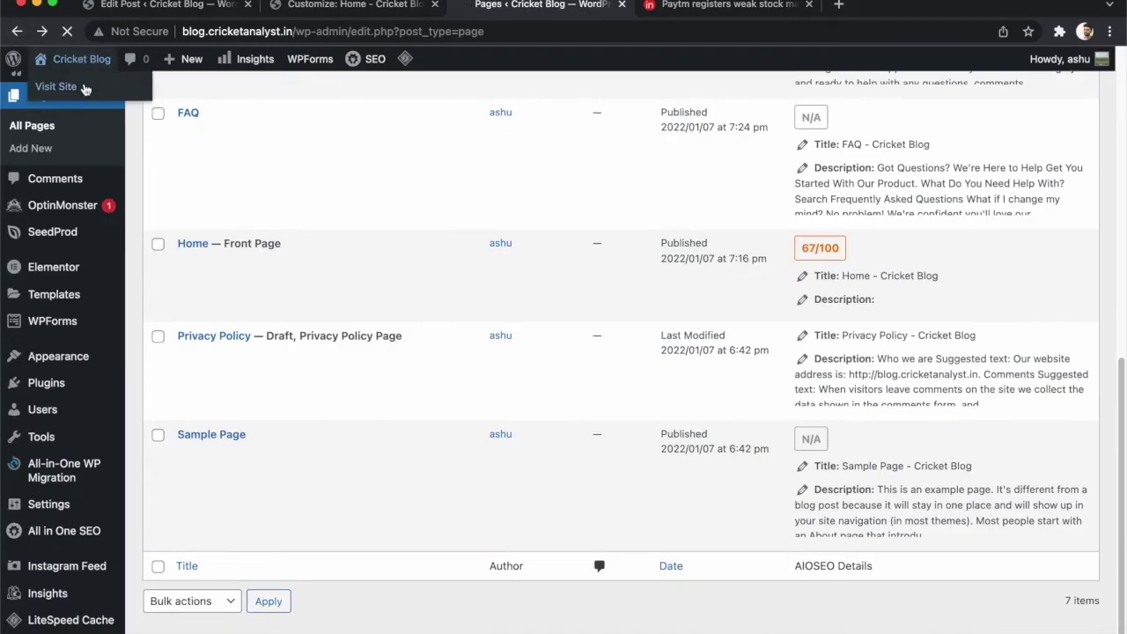
left_click(55, 86)
- Replace the Tech post's featured image with indoor-plant-today-main-190510-02.jpeg, update the post and reload the live homepage
key("super+1")
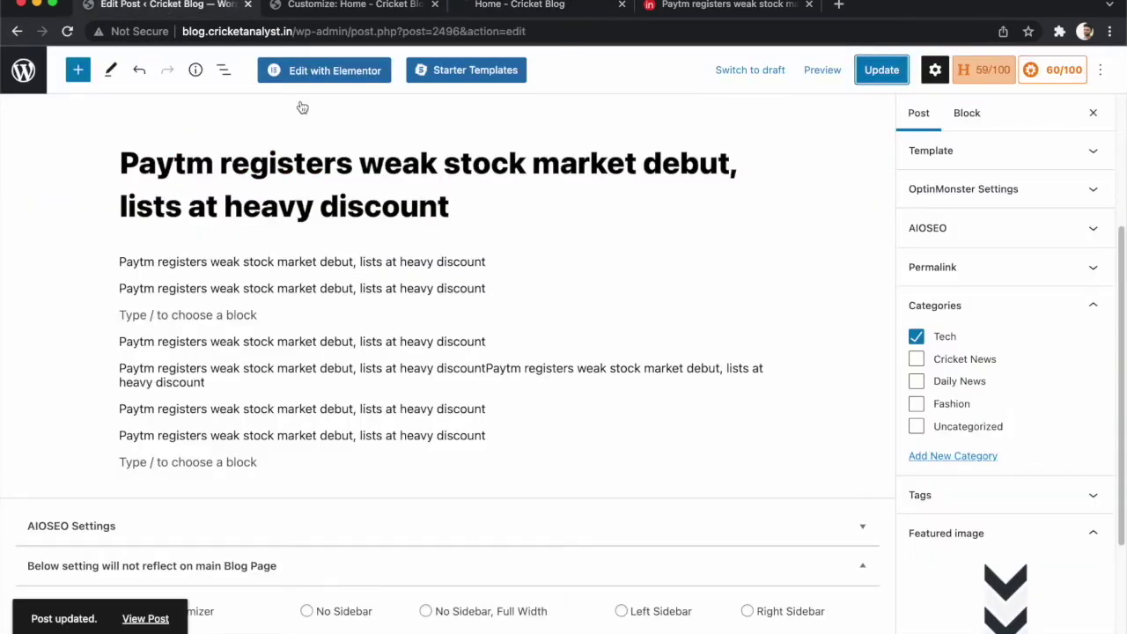
scroll(955, 528, "down", 3)
left_click(955, 572)
left_click(236, 242)
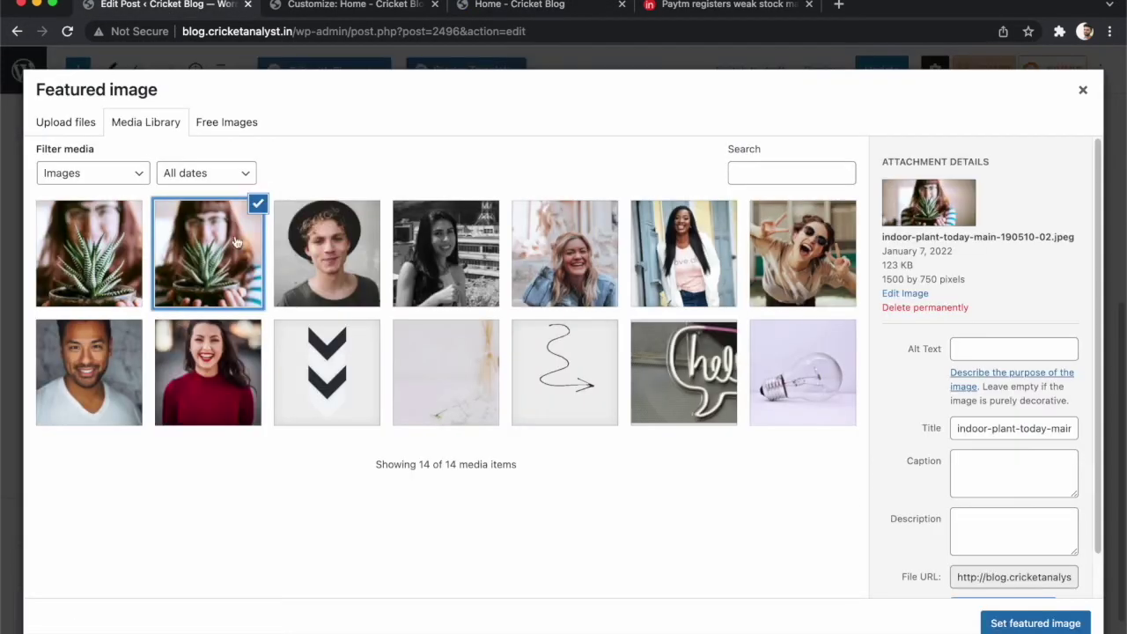
left_click(1030, 621)
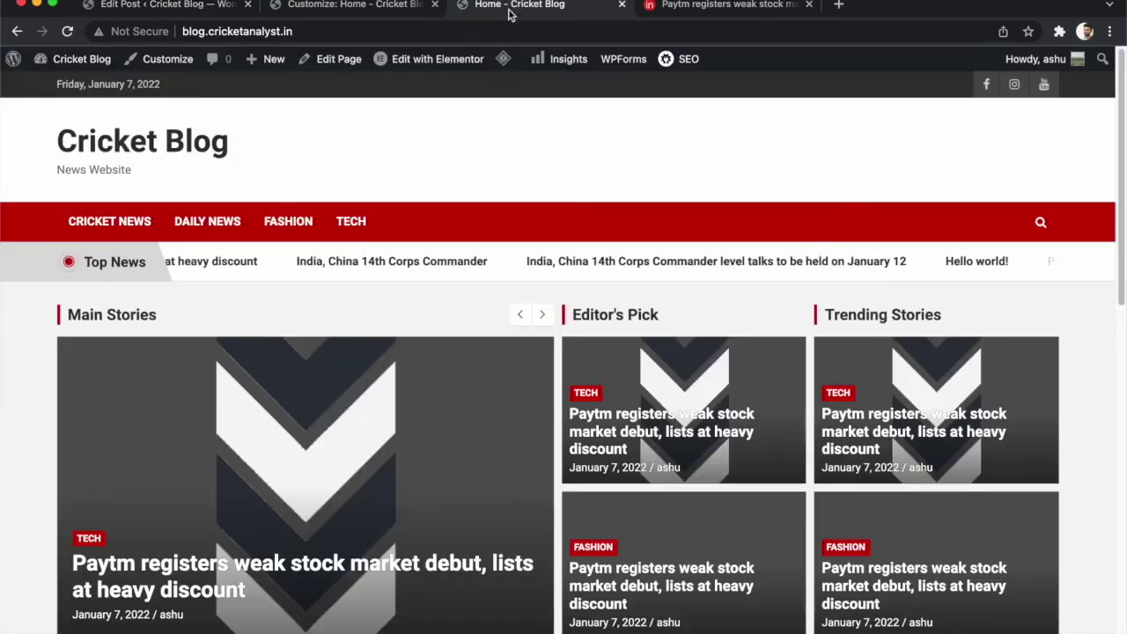
left_click(508, 7)
key("super+r")
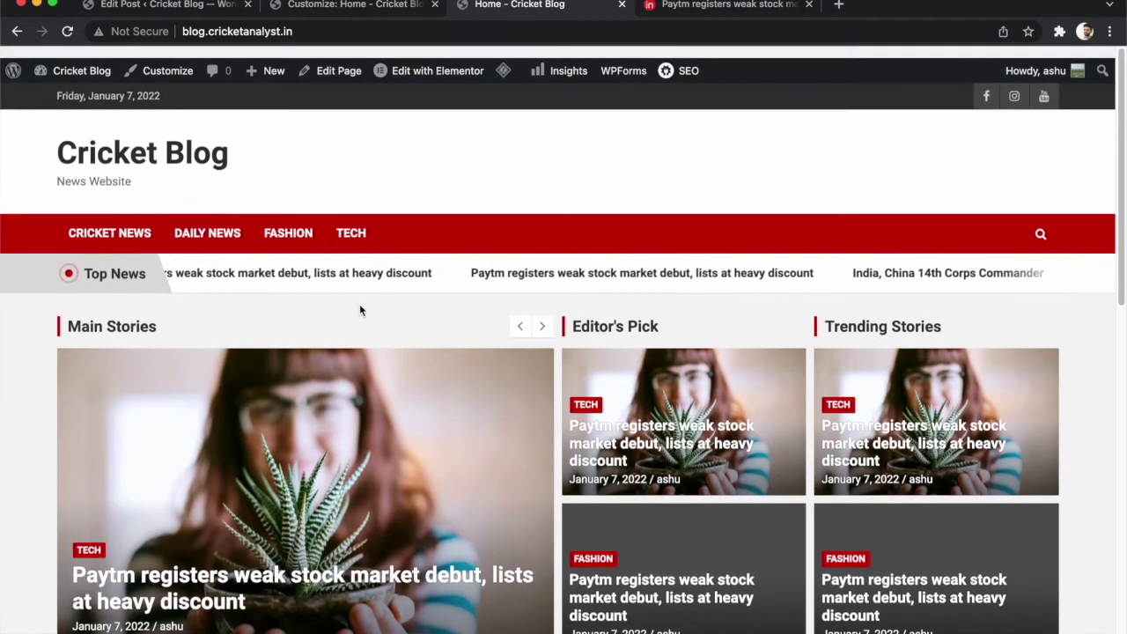
- Return to the posts list and open the Paytm stock market post in the Fashion category for editing
left_click(167, 5)
left_click(17, 30)
scroll(327, 428, "down", 5)
left_click(186, 324)
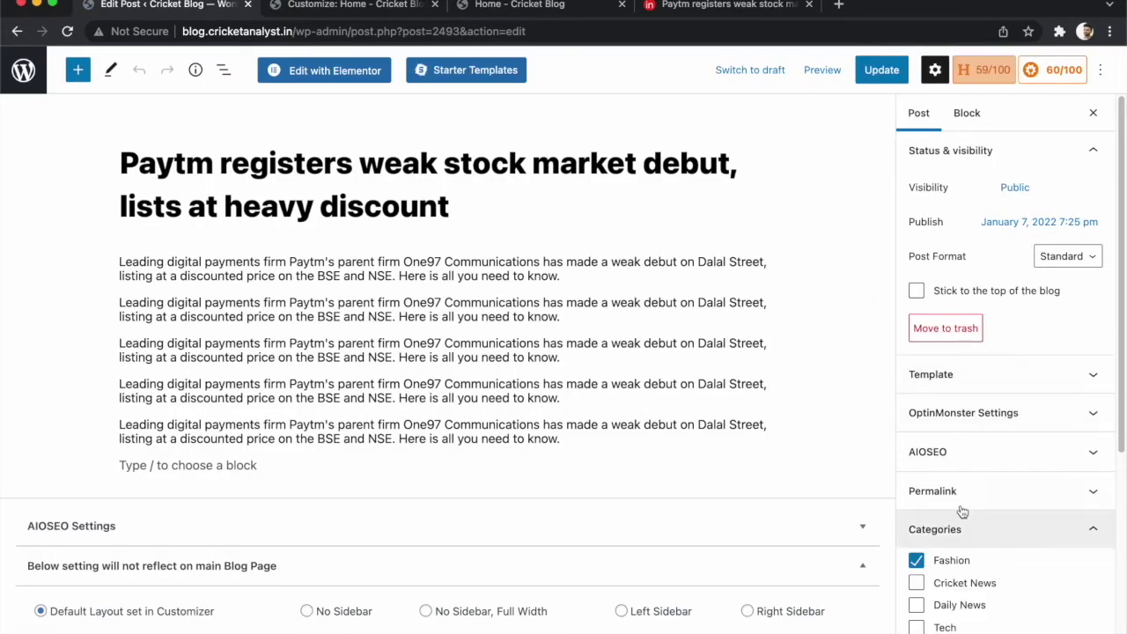
- Set the light bulb photo from the media library as the Fashion post's featured image and update the post
left_click(969, 530)
scroll(968, 537, "down", 3)
left_click(978, 551)
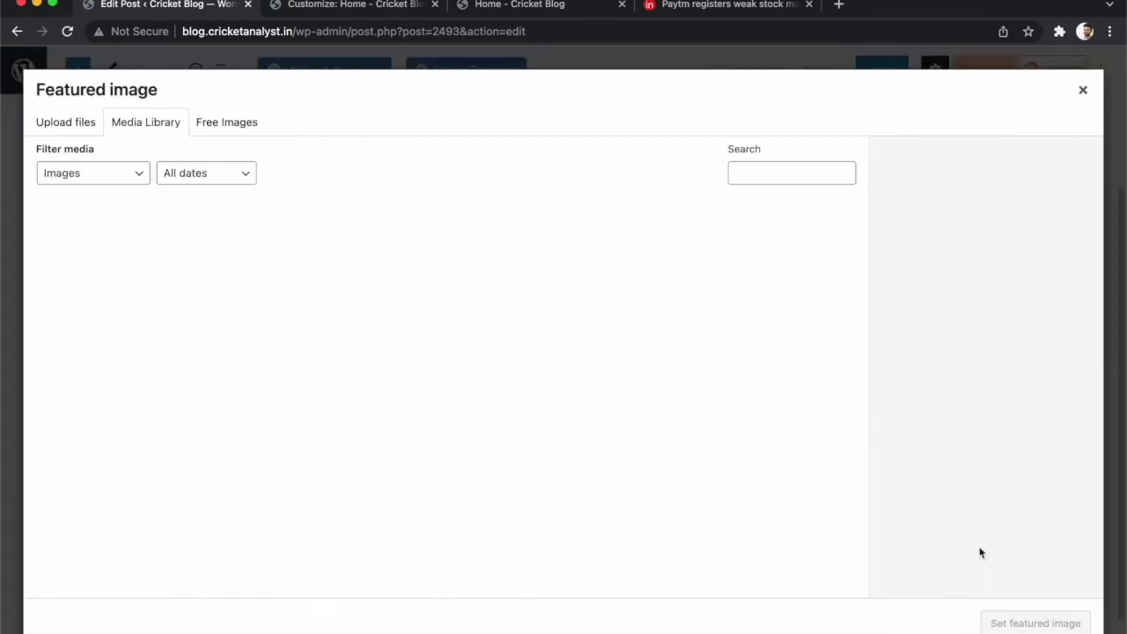
left_click(517, 252)
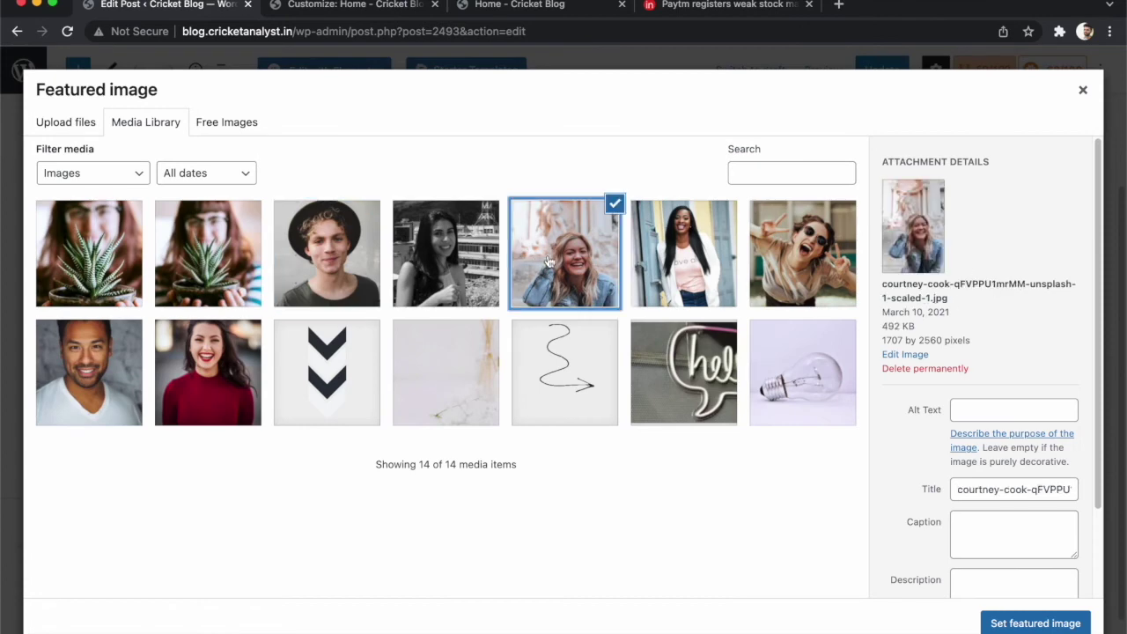
left_click(775, 257)
left_click(216, 405)
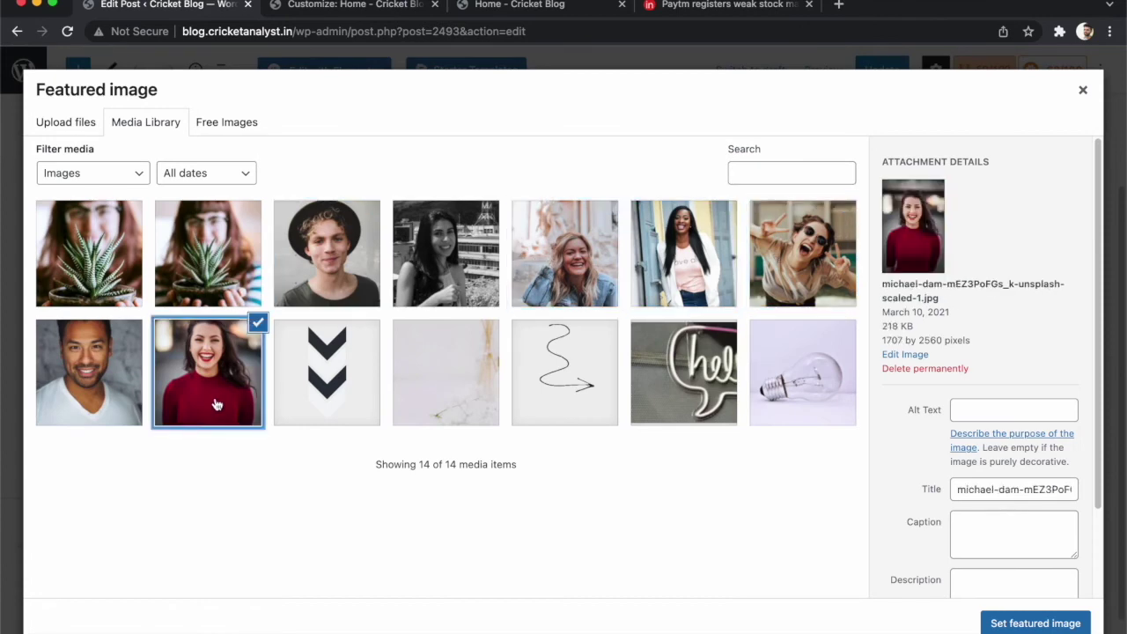
left_click(689, 367)
left_click(784, 384)
left_click(1046, 623)
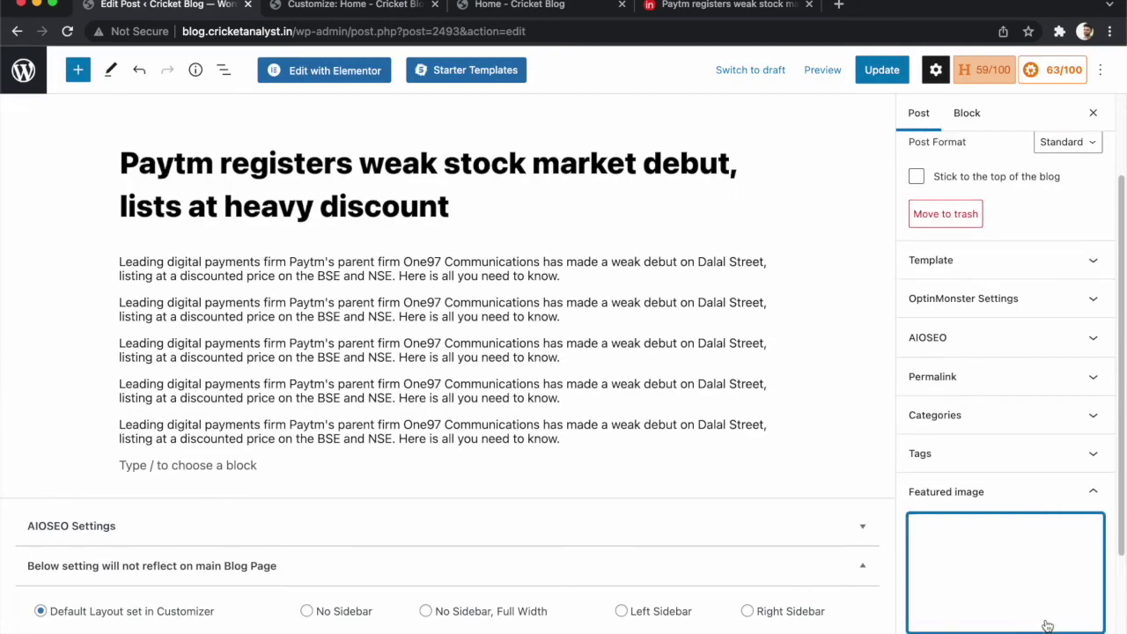
left_click(872, 70)
- Reload the live homepage and check the featured images in the main, popular and missed story sections
left_click(516, 7)
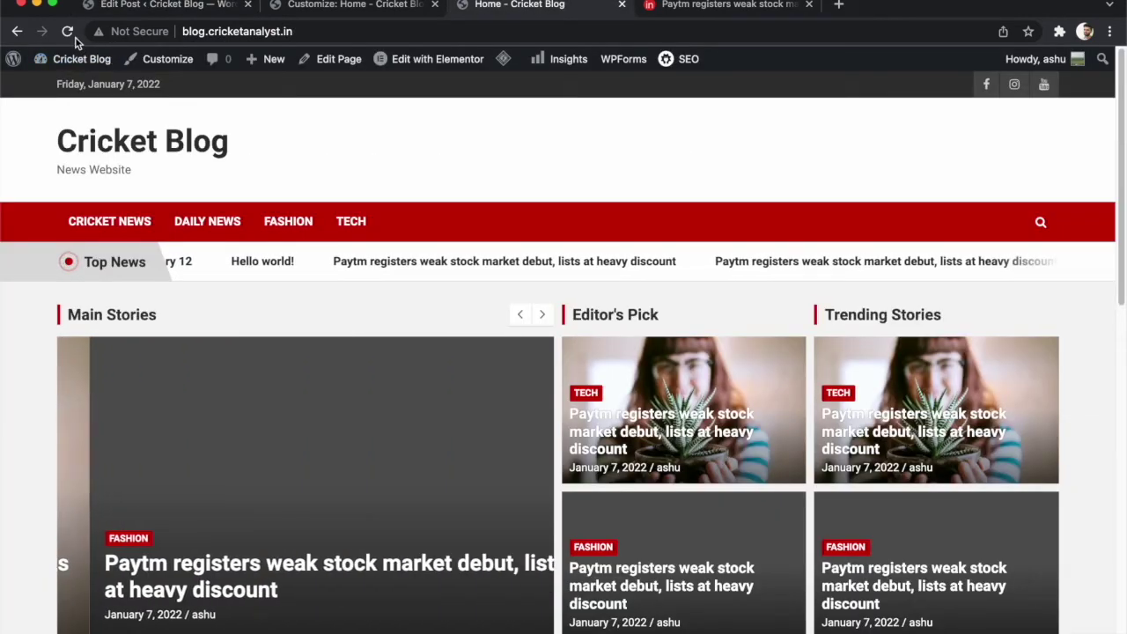
scroll(461, 407, "down", 6)
scroll(459, 408, "up", 2)
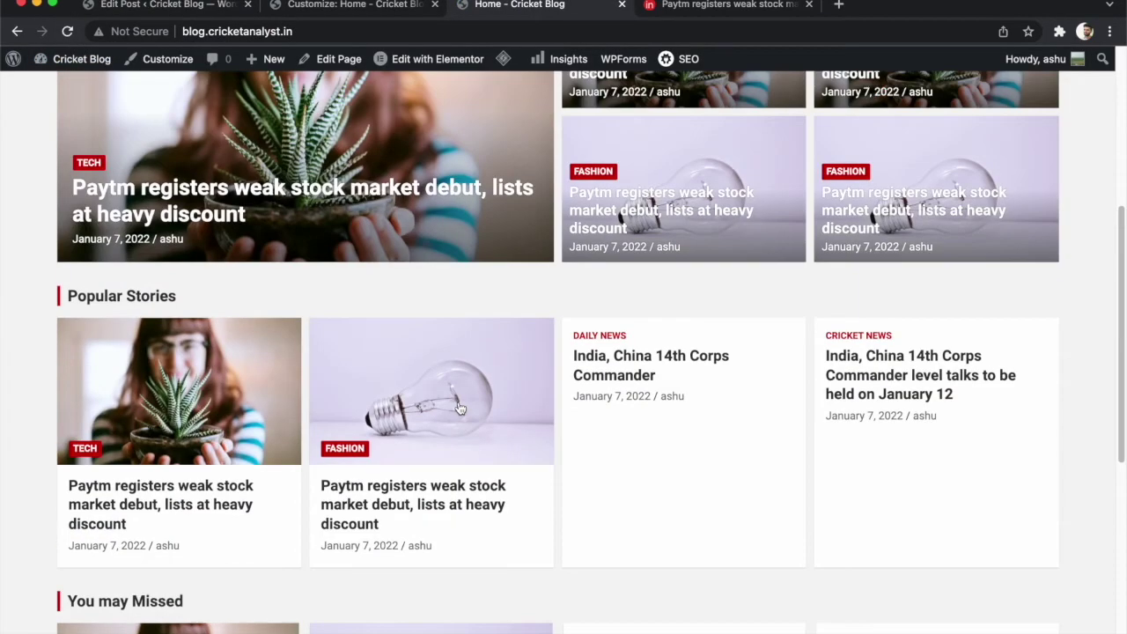
scroll(458, 407, "down", 3)
scroll(459, 407, "up", 7)
scroll(458, 408, "down", 1)
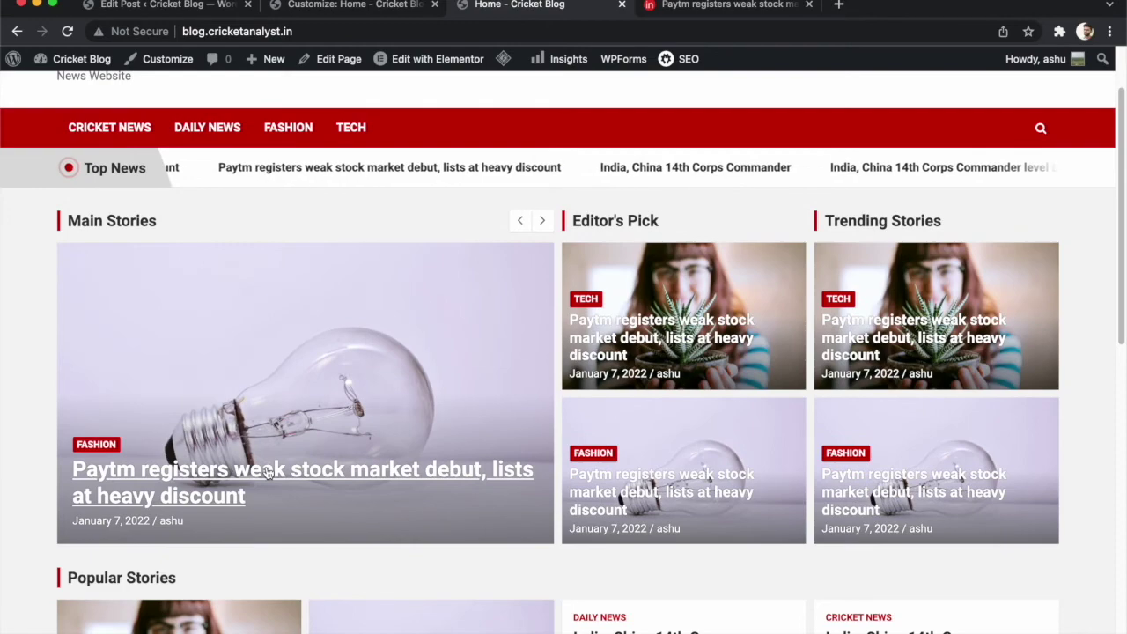
- Open the Daily News category archive on the live site and look over its layout and sidebar
left_click(198, 130)
scroll(327, 370, "down", 7)
scroll(326, 370, "up", 5)
scroll(326, 371, "up", 3)
scroll(377, 407, "down", 5)
scroll(376, 407, "up", 5)
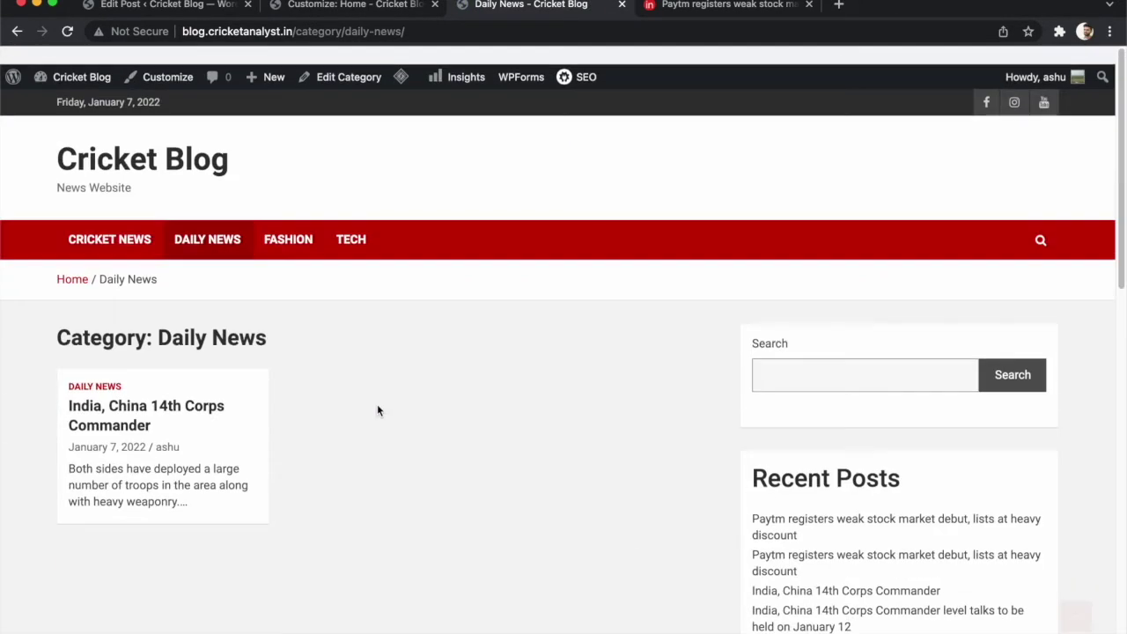
- Open the India, China 14th Corps Commander post and review its content, post navigation, comment form and sidebar
left_click(195, 403)
scroll(493, 467, "down", 10)
scroll(493, 465, "up", 10)
scroll(164, 196, "down", 8)
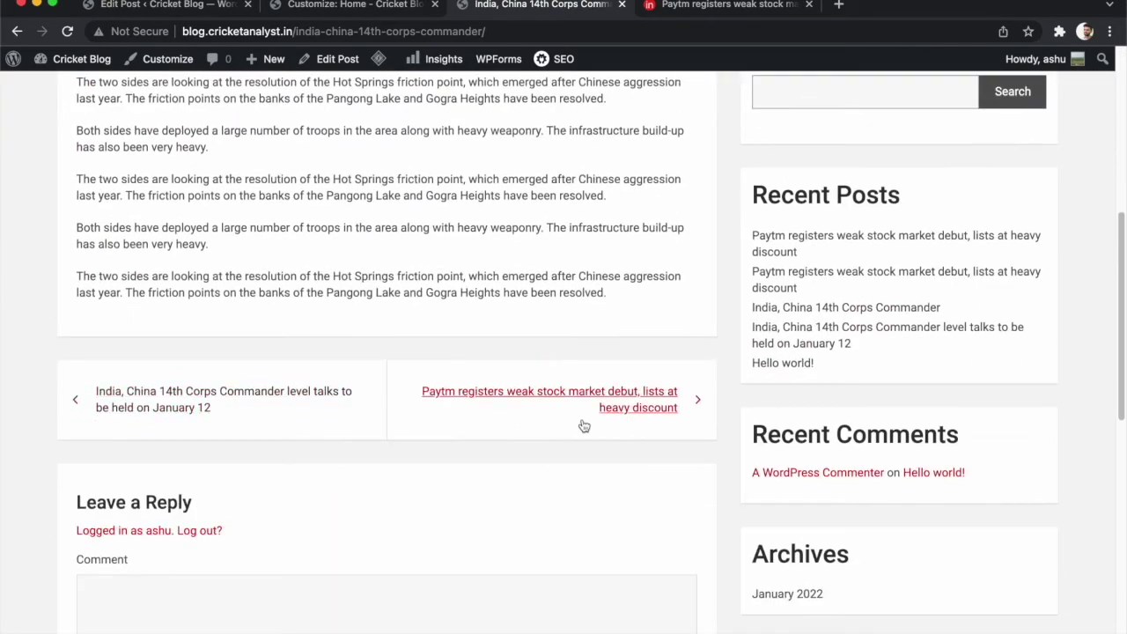
scroll(176, 470, "down", 5)
scroll(177, 470, "up", 5)
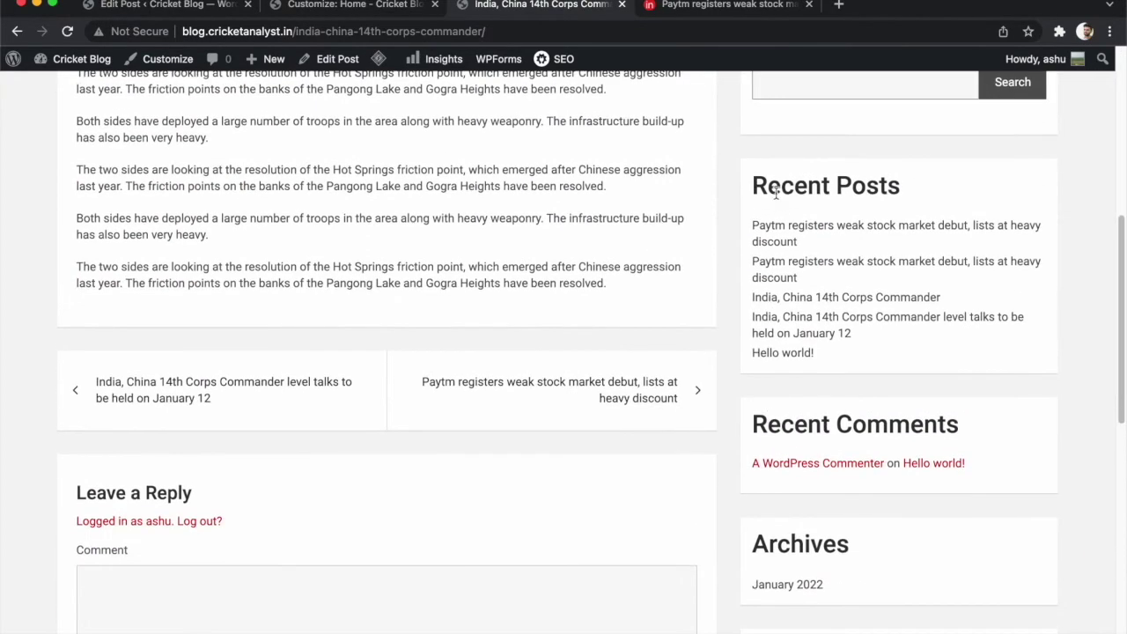
scroll(776, 191, "up", 10)
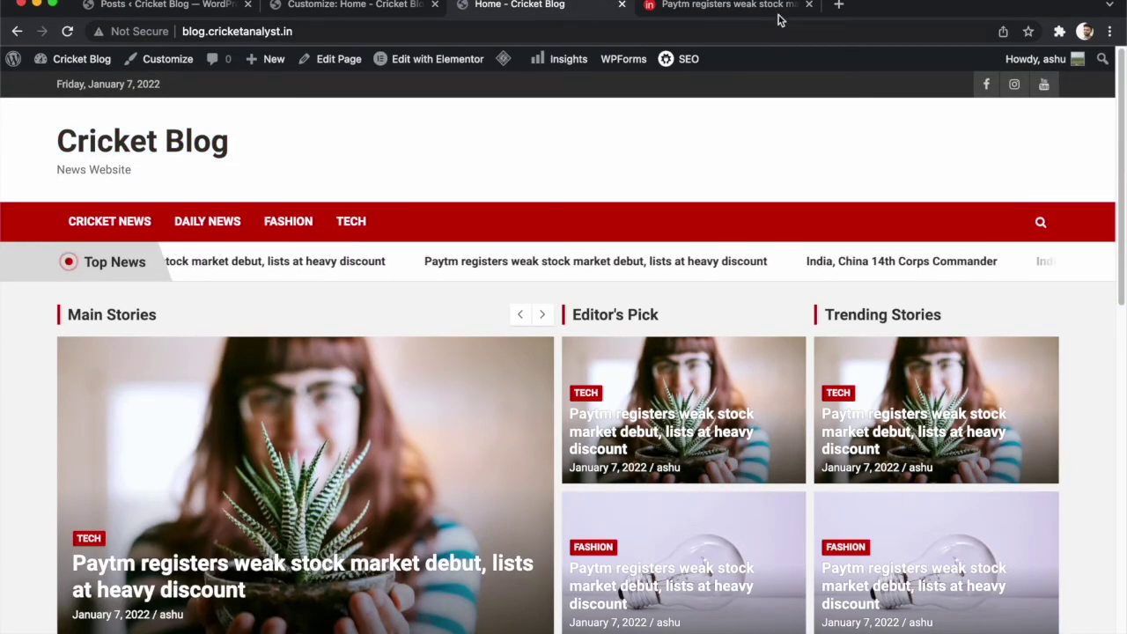
- Search Google Images for "logo news" in a new browser tab
left_click(838, 4)
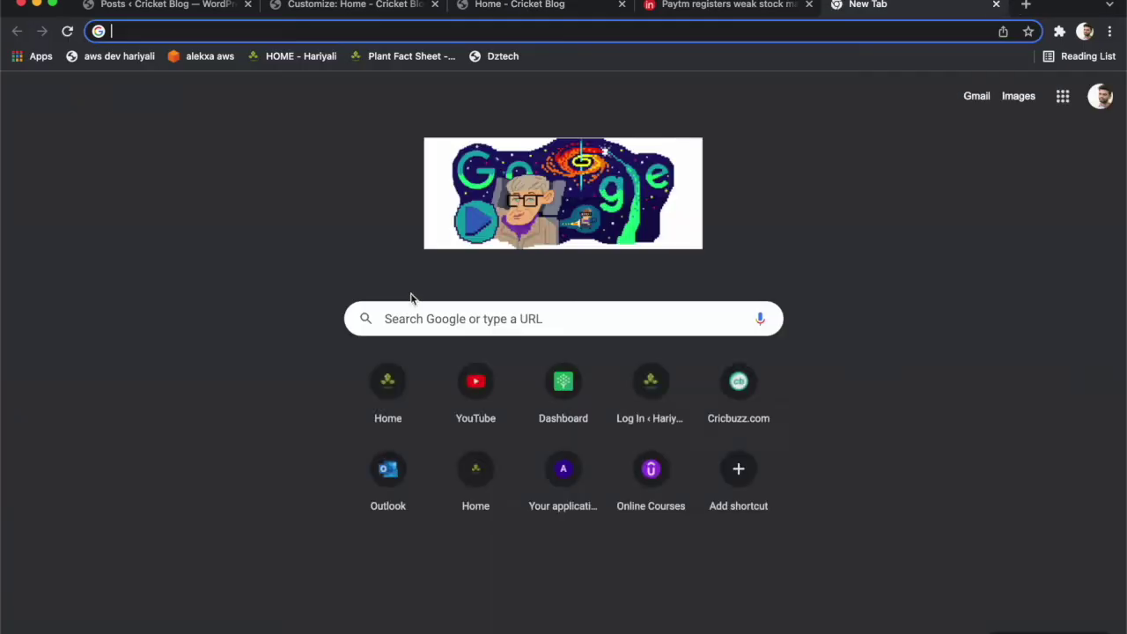
left_click(403, 319)
type("logo news")
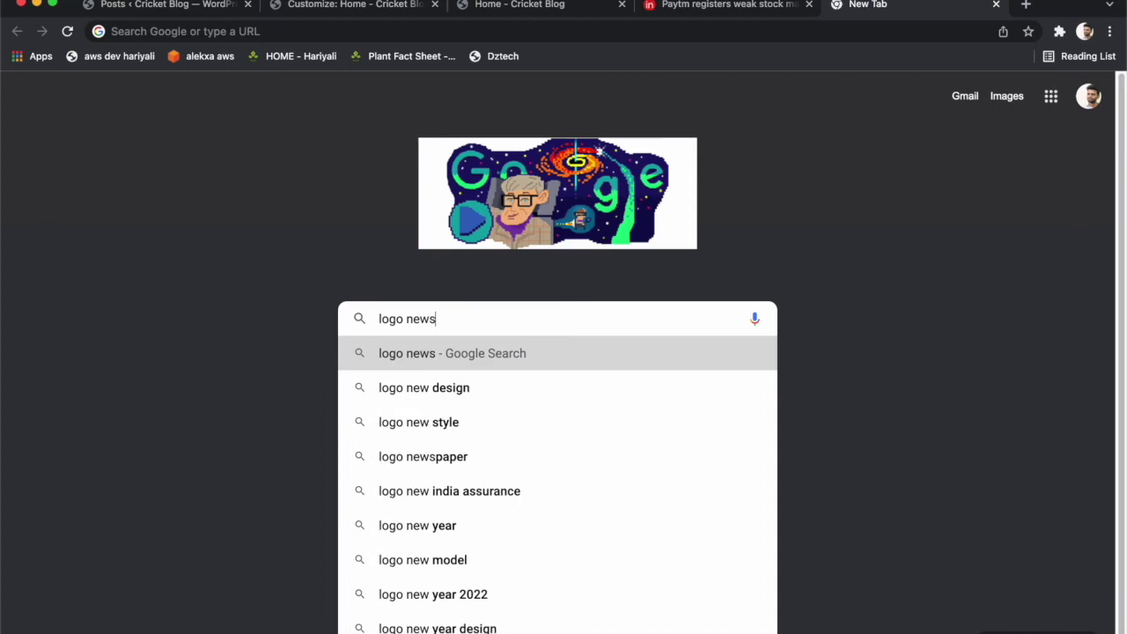
key("Return")
left_click(221, 134)
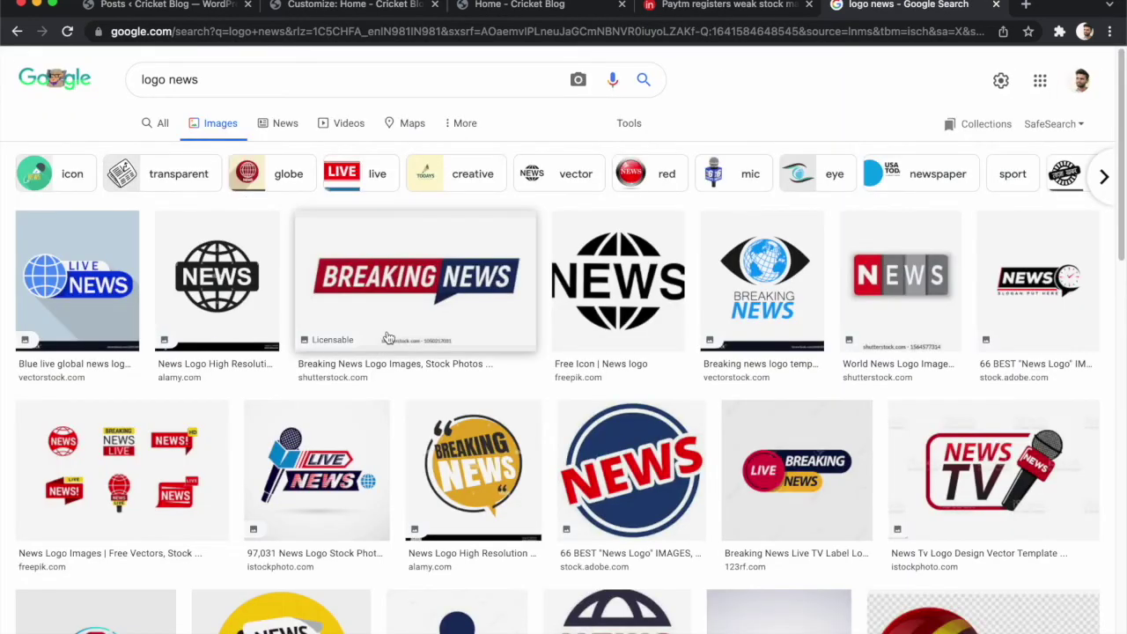
- Save the red and blue Breaking News logo image from the Shutterstock result to the computer
left_click(414, 296)
right_click(829, 255)
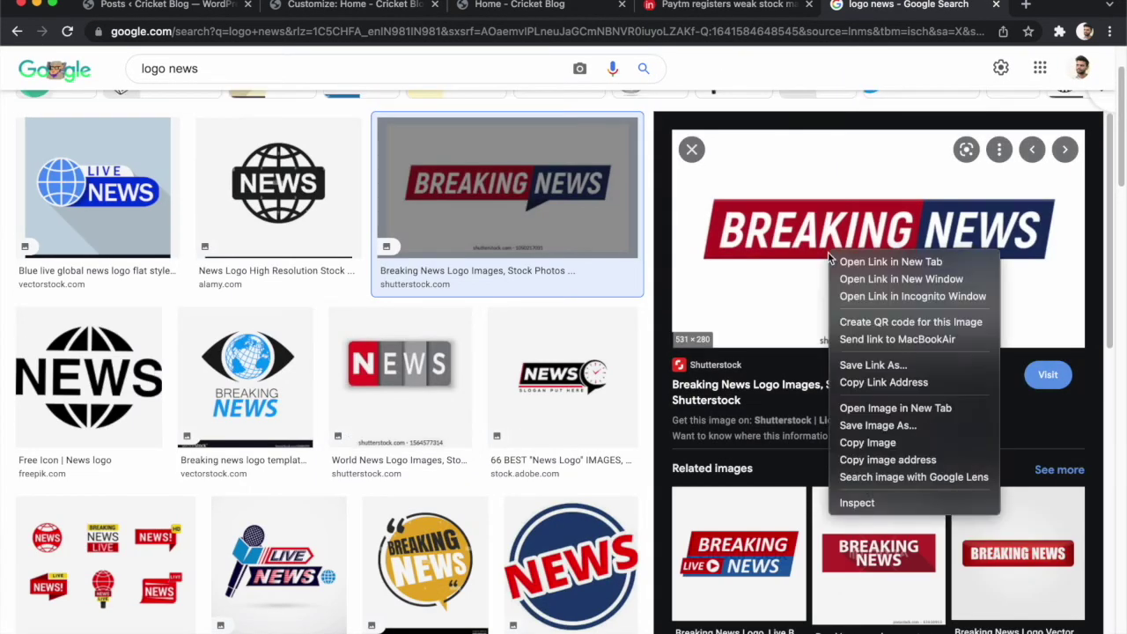
left_click(877, 425)
left_click(651, 369)
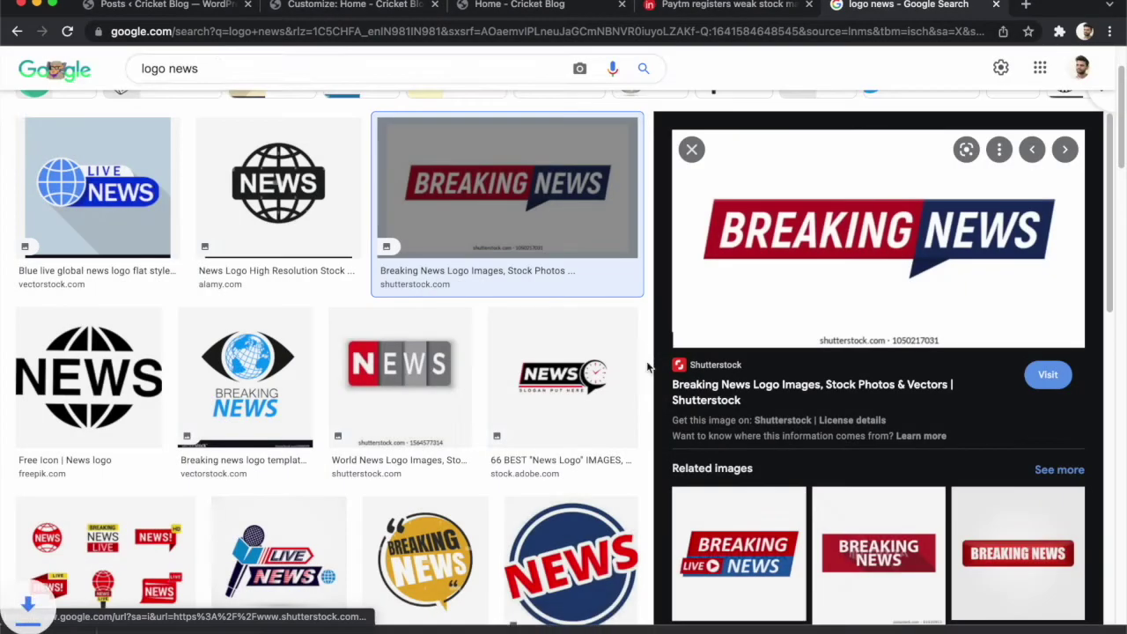
- Open the Site Identity settings in the customizer and turn off the display of the site title and tagline
left_click(363, 7)
left_click(243, 108)
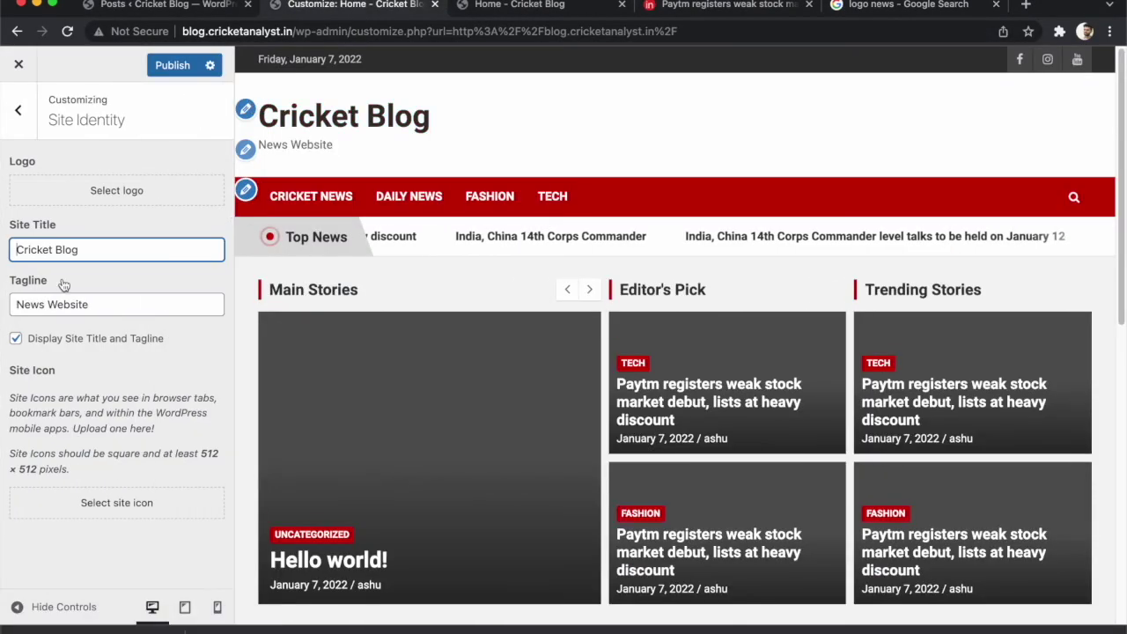
left_click(15, 339)
- Upload the downloaded Breaking News image to the media library and select it as the site logo
left_click(114, 190)
left_click(77, 122)
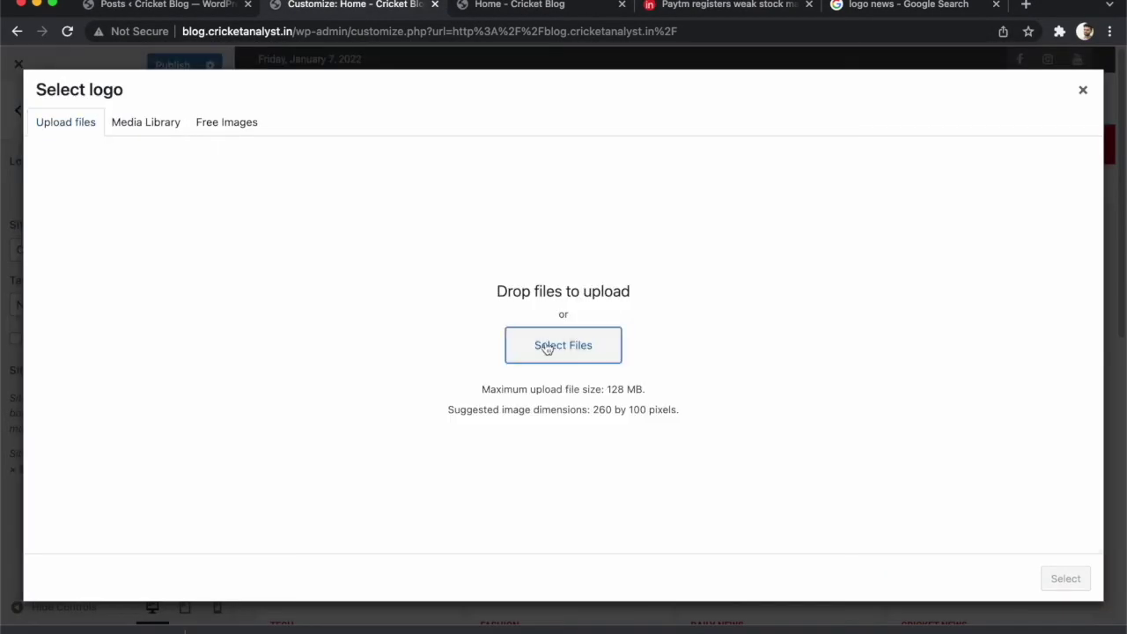
left_click(560, 344)
left_click(454, 235)
left_click(831, 475)
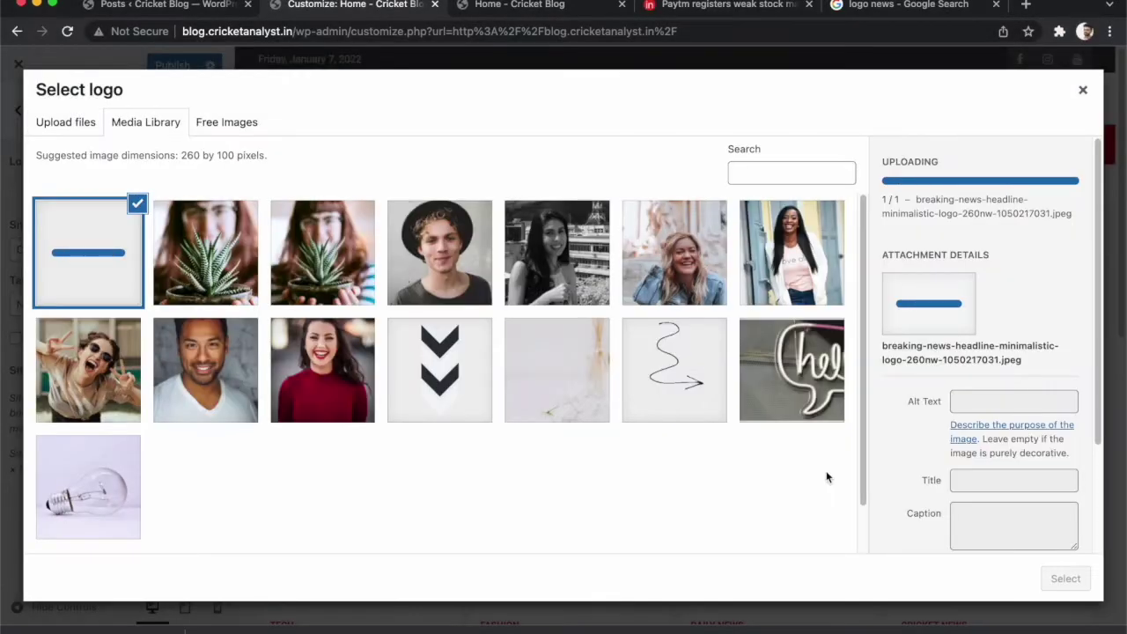
left_click(1065, 579)
- Crop the logo's empty upper and lower margins close to the Breaking News lettering and publish the customizer changes
left_click_drag(566, 143, 568, 173)
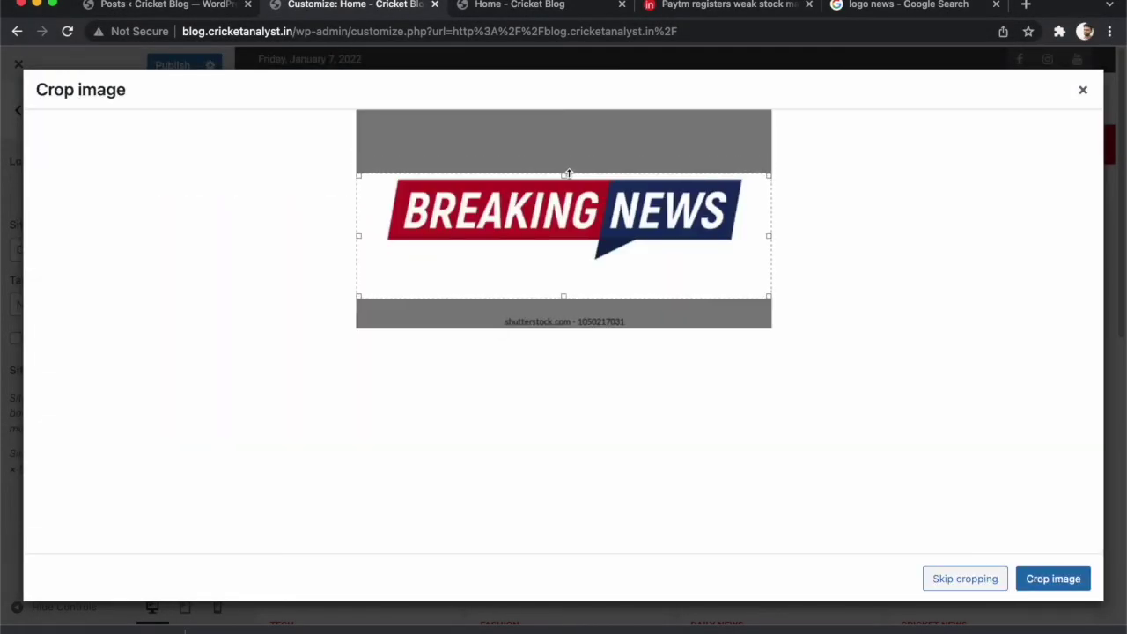
left_click_drag(578, 296, 583, 262)
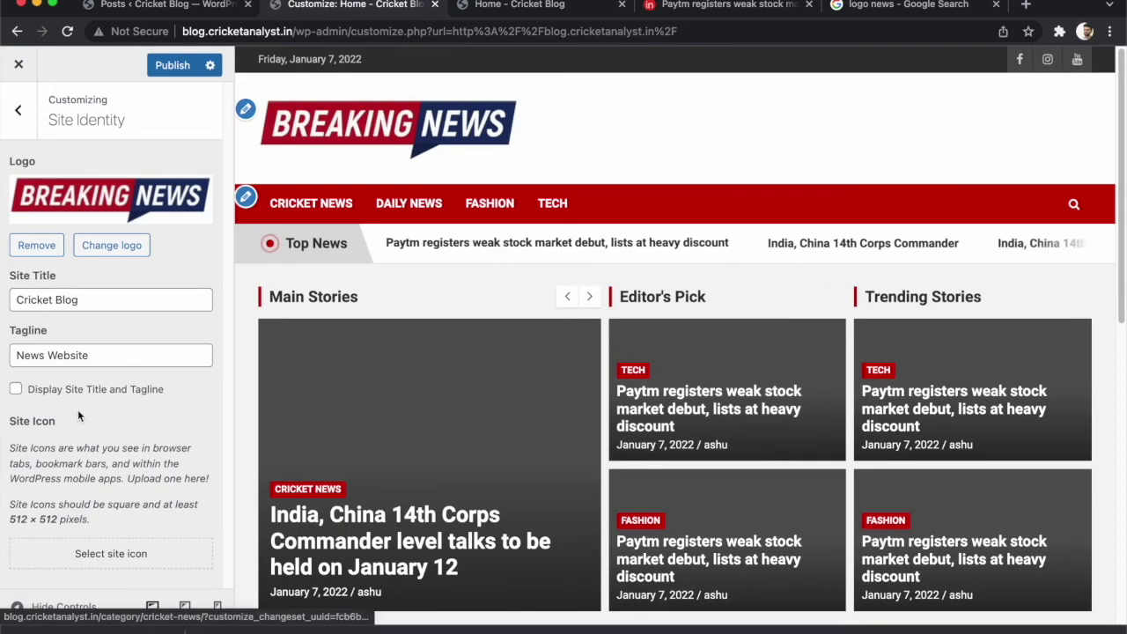
left_click(157, 66)
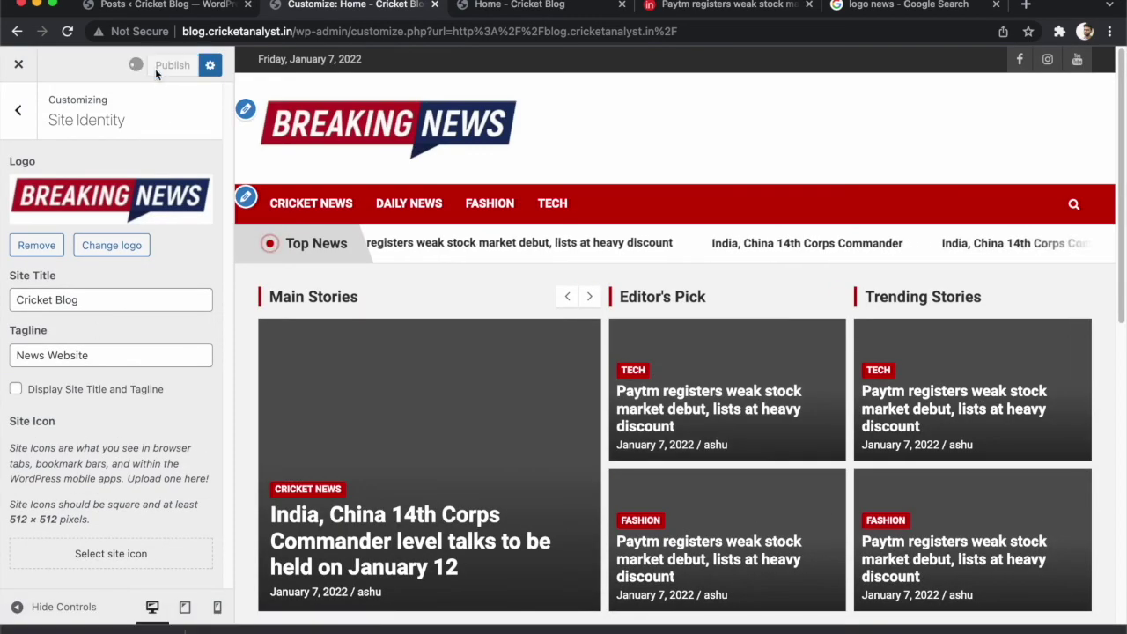
- Reload the live homepage and check the header logo and the page sections down to the footer
left_click(497, 17)
key("super+r")
scroll(273, 195, "down", 20)
scroll(273, 196, "up", 20)
scroll(591, 241, "down", 20)
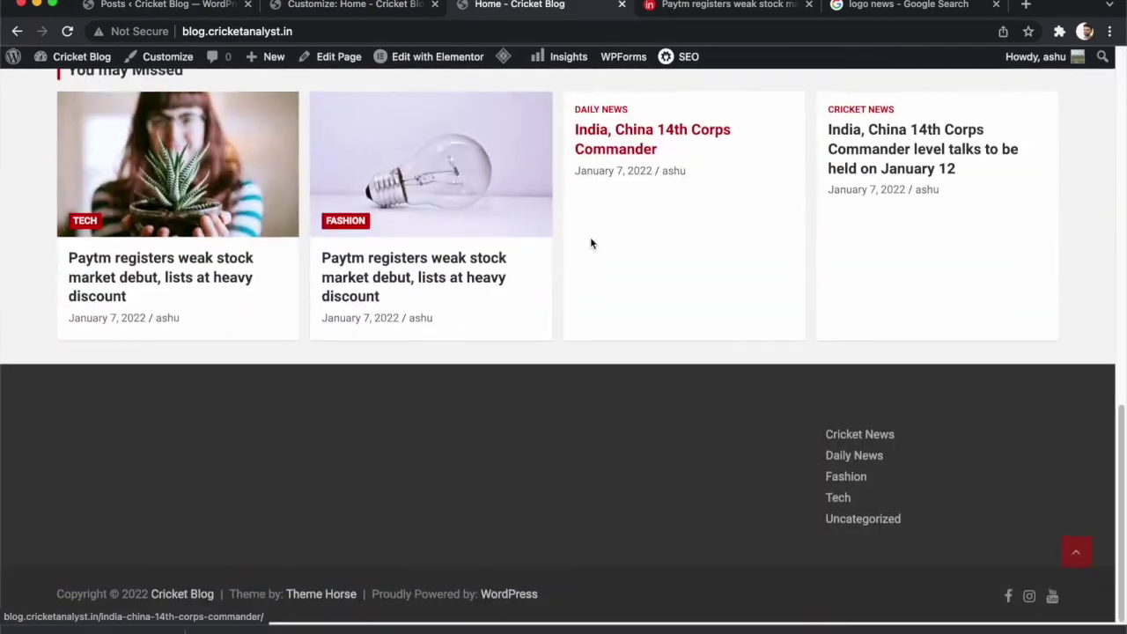
scroll(592, 243, "up", 20)
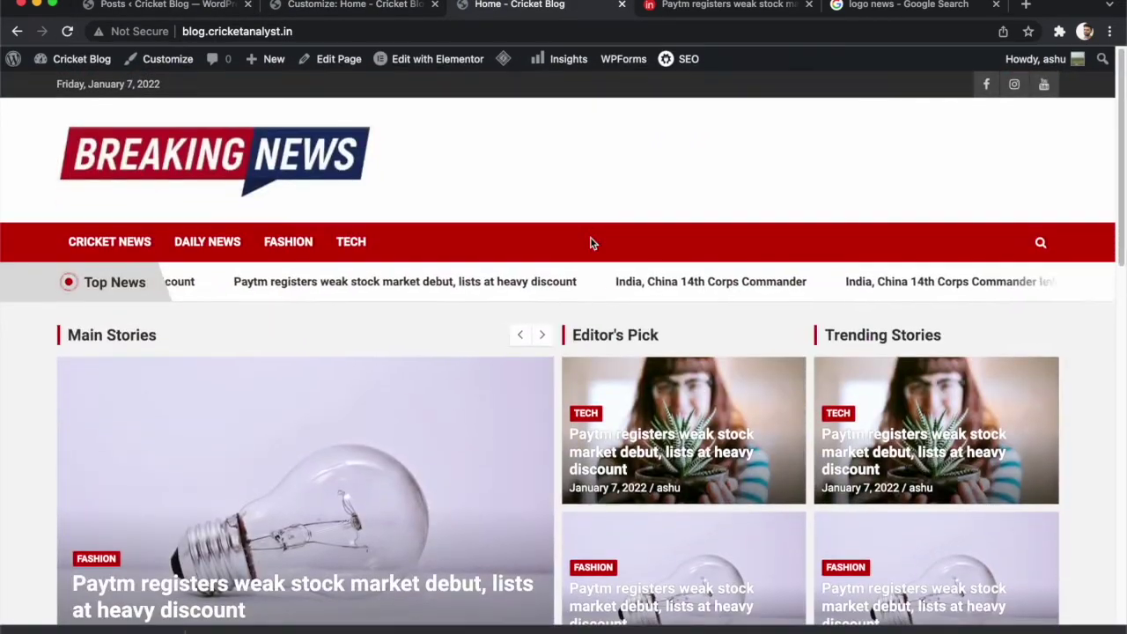
- Open the dashboard's list of pages and view the About Us page in a new browser tab
left_click(138, 12)
left_click(39, 282)
scroll(240, 264, "down", 2)
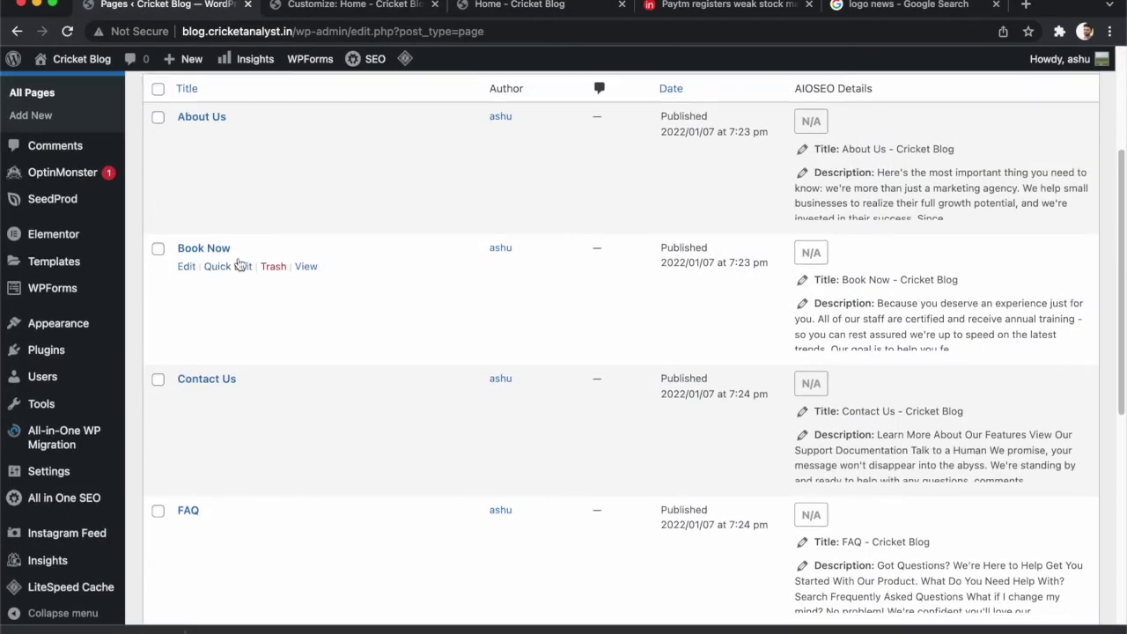
scroll(225, 220, "up", 1)
right_click(307, 170)
left_click(352, 177)
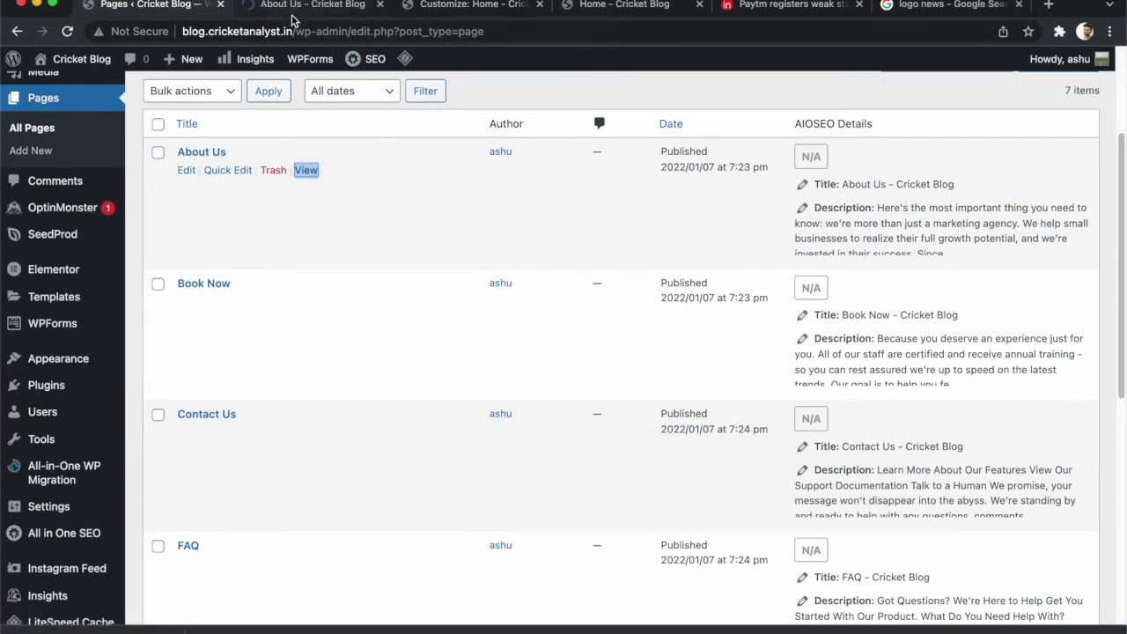
- Review the live About Us page's header, content and sidebar
left_click(313, 4)
scroll(423, 430, "down", 10)
scroll(423, 430, "up", 3)
scroll(422, 429, "up", 3)
scroll(423, 431, "down", 3)
scroll(423, 430, "up", 3)
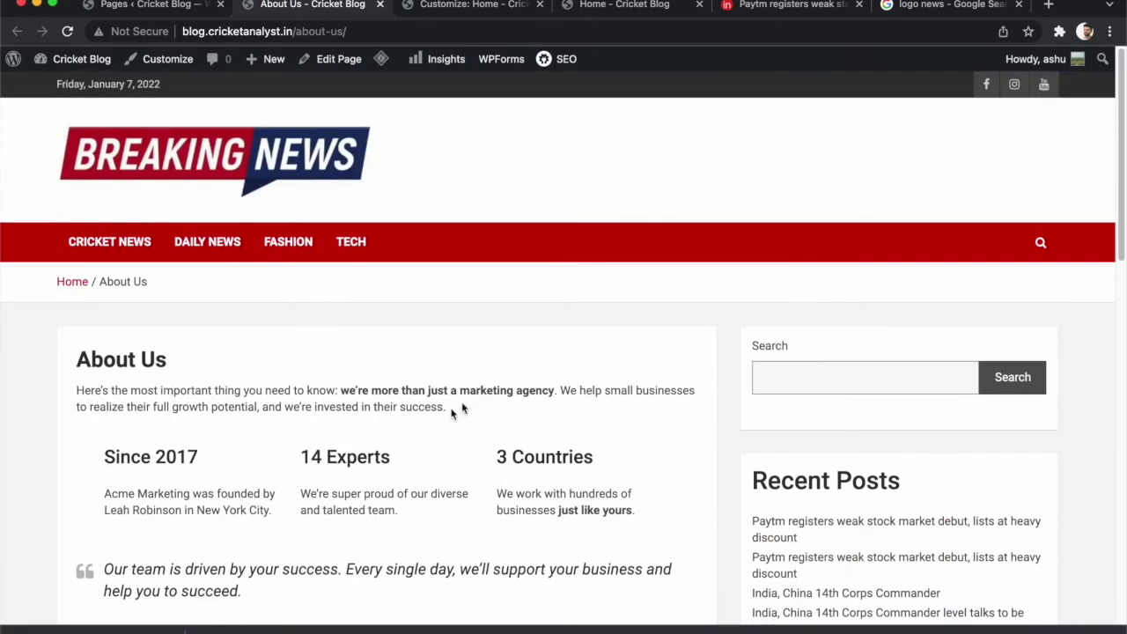
- Start a new WordPress menu named Top Menu and assign it to the Top Bar Navigation location
left_click(421, 31)
left_click(150, 7)
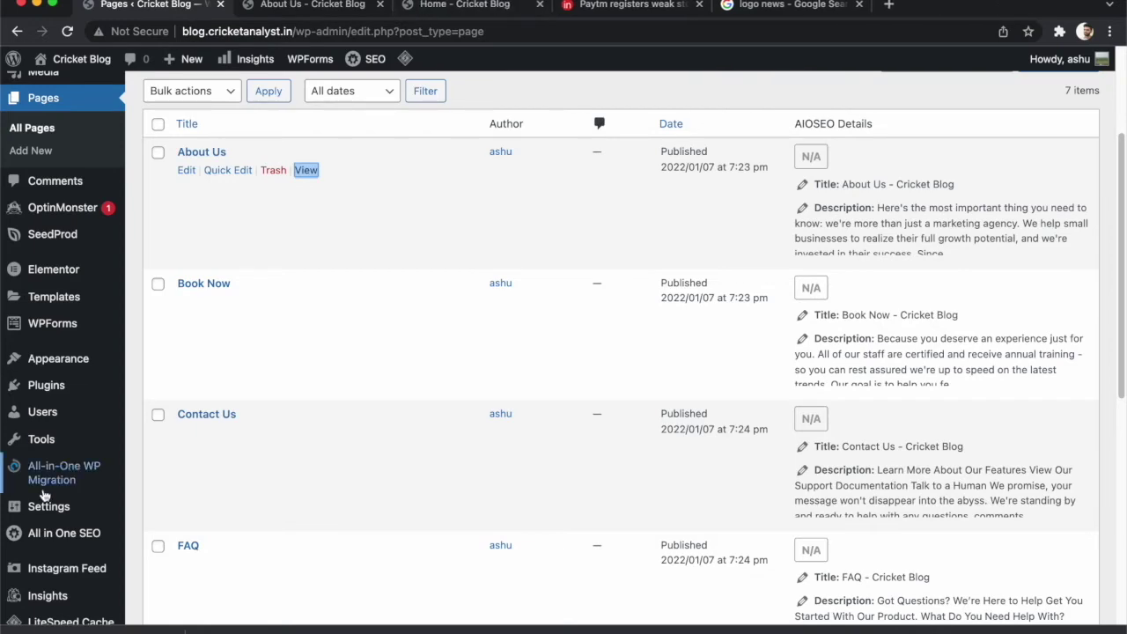
scroll(44, 495, "down", 3)
mouse_move(79, 313)
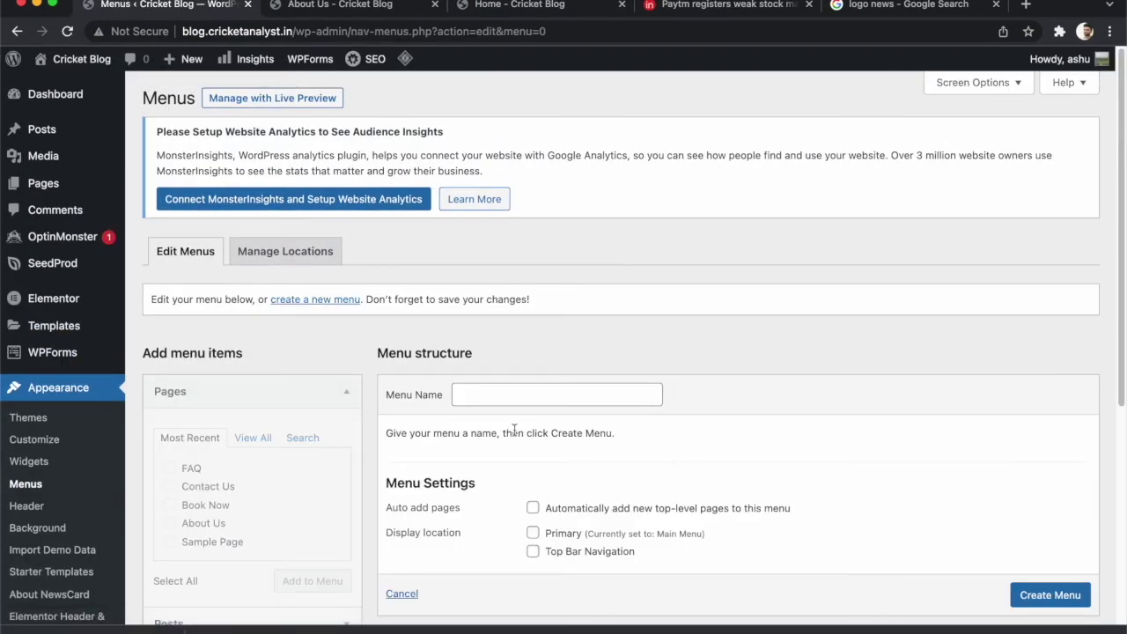
left_click(514, 393)
left_click(513, 513)
left_click(563, 553)
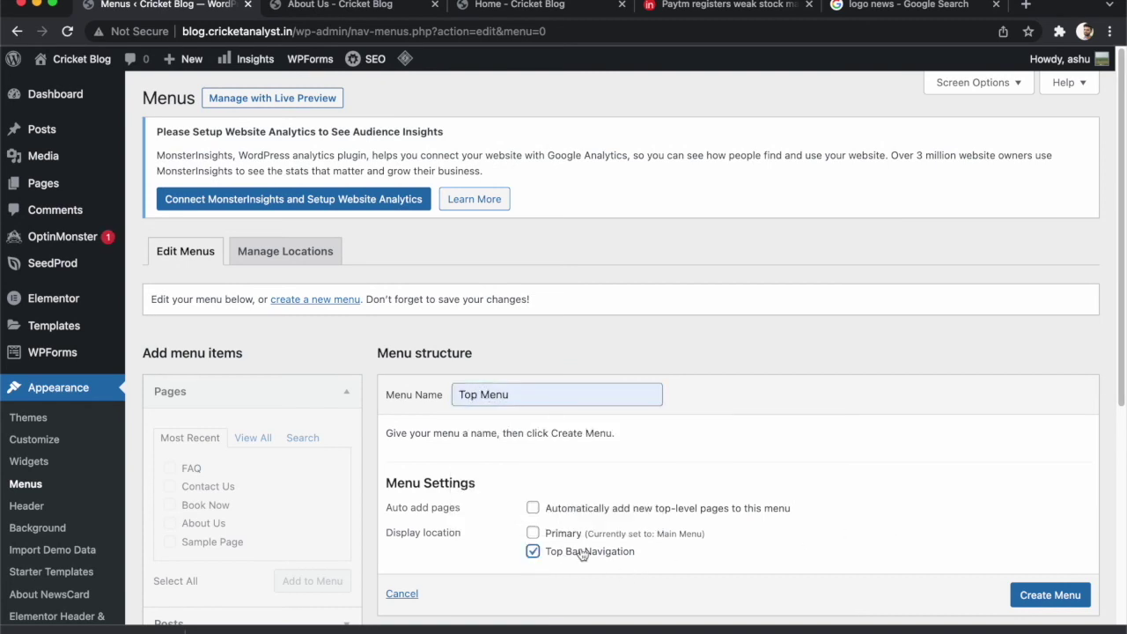